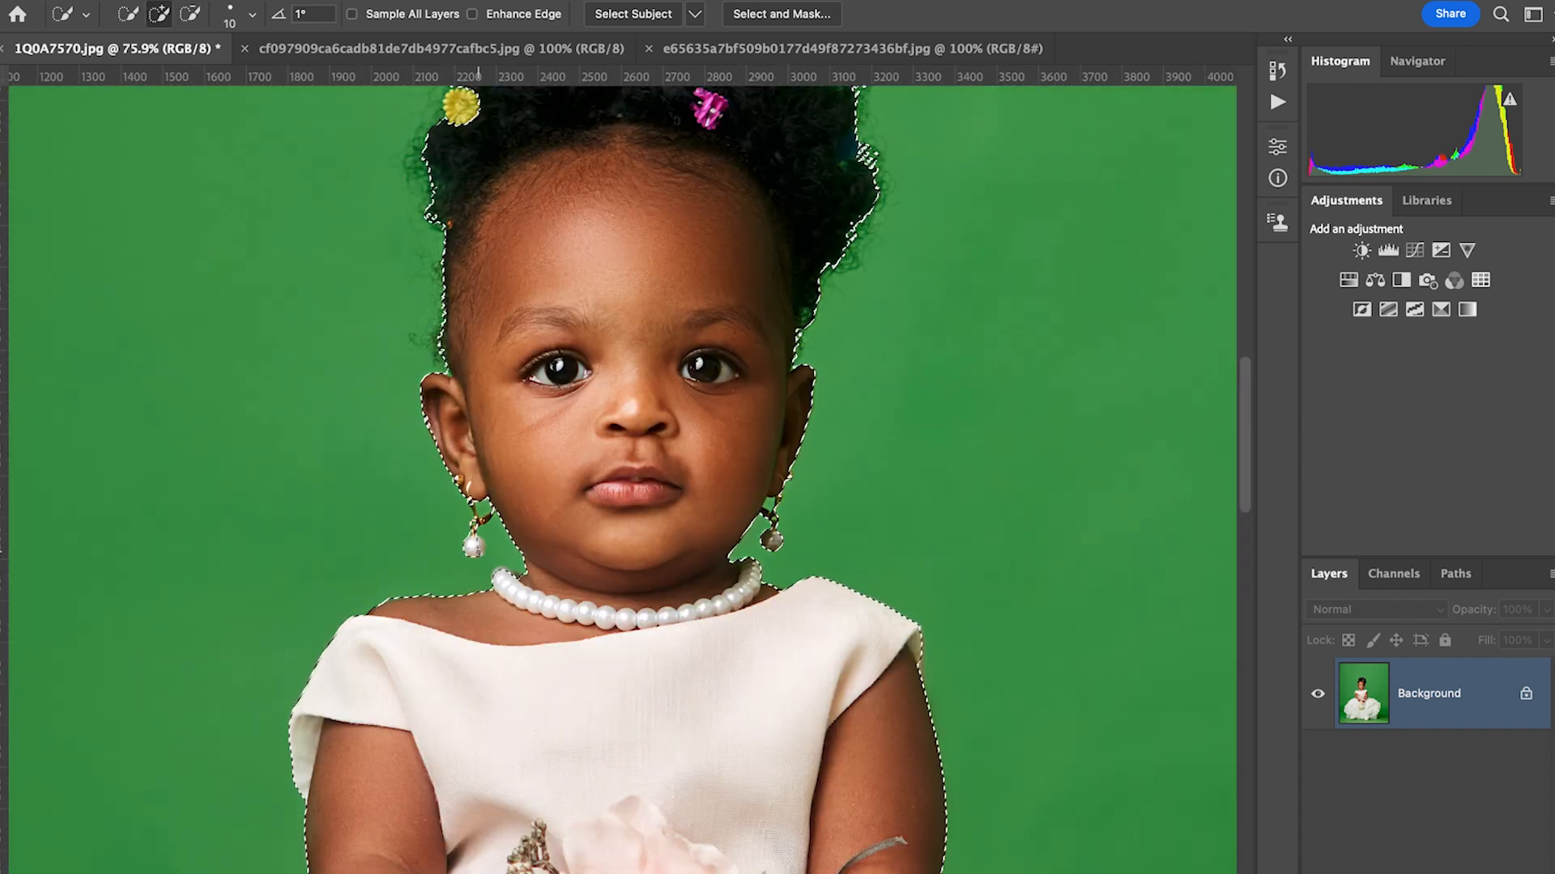
Feather the selection around the seated child and copy the selected area onto a new layer.
scroll(784, 375, "up", 2)
scroll(784, 375, "up", 5)
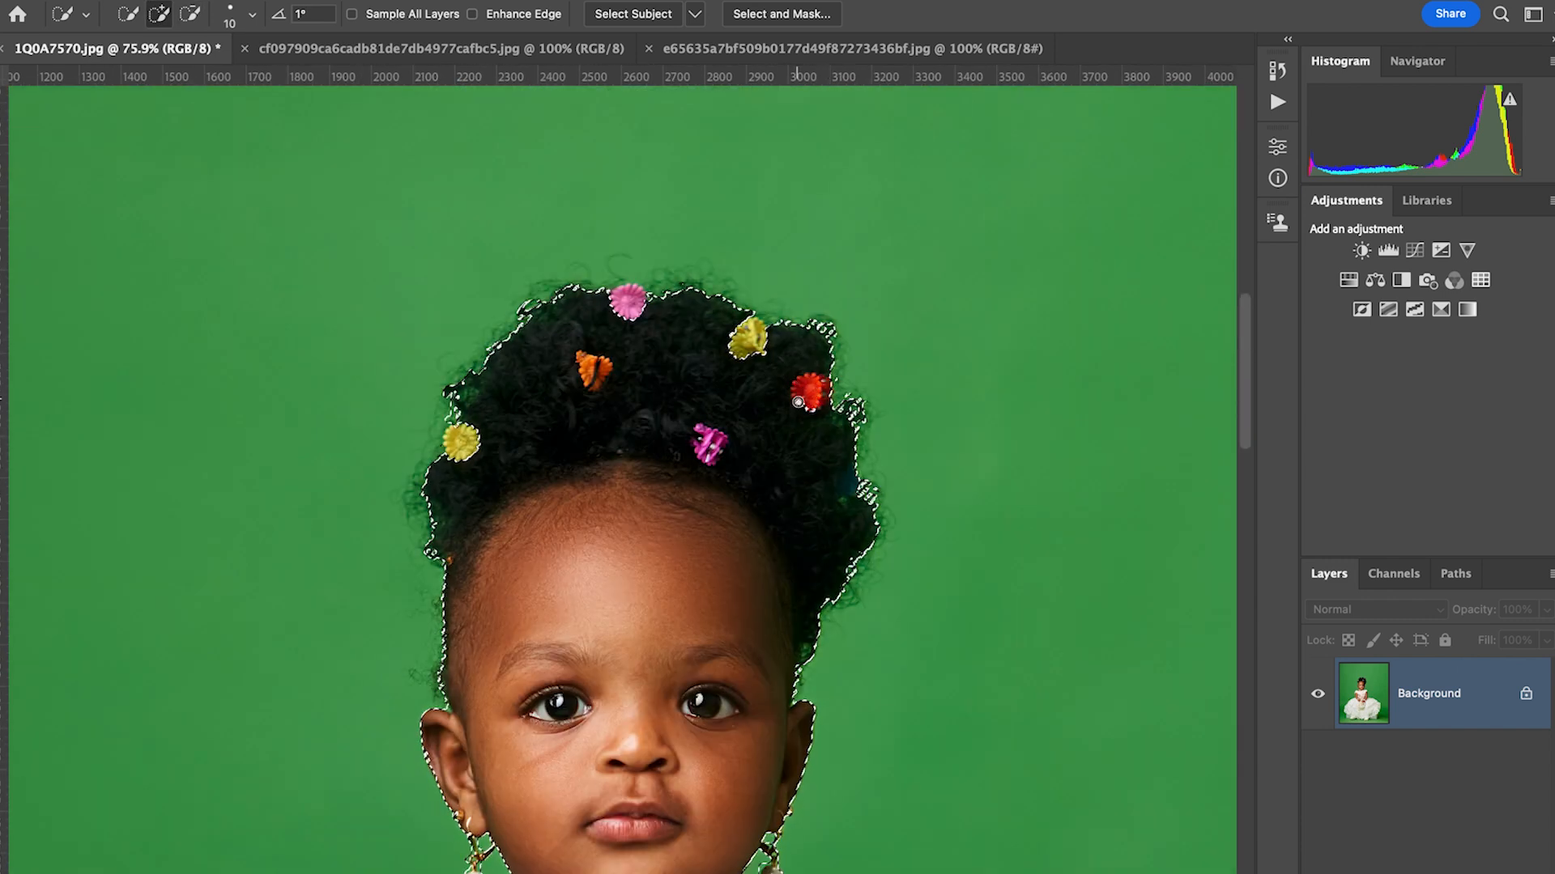
scroll(1008, 495, "down", 10)
scroll(1008, 495, "up", 5)
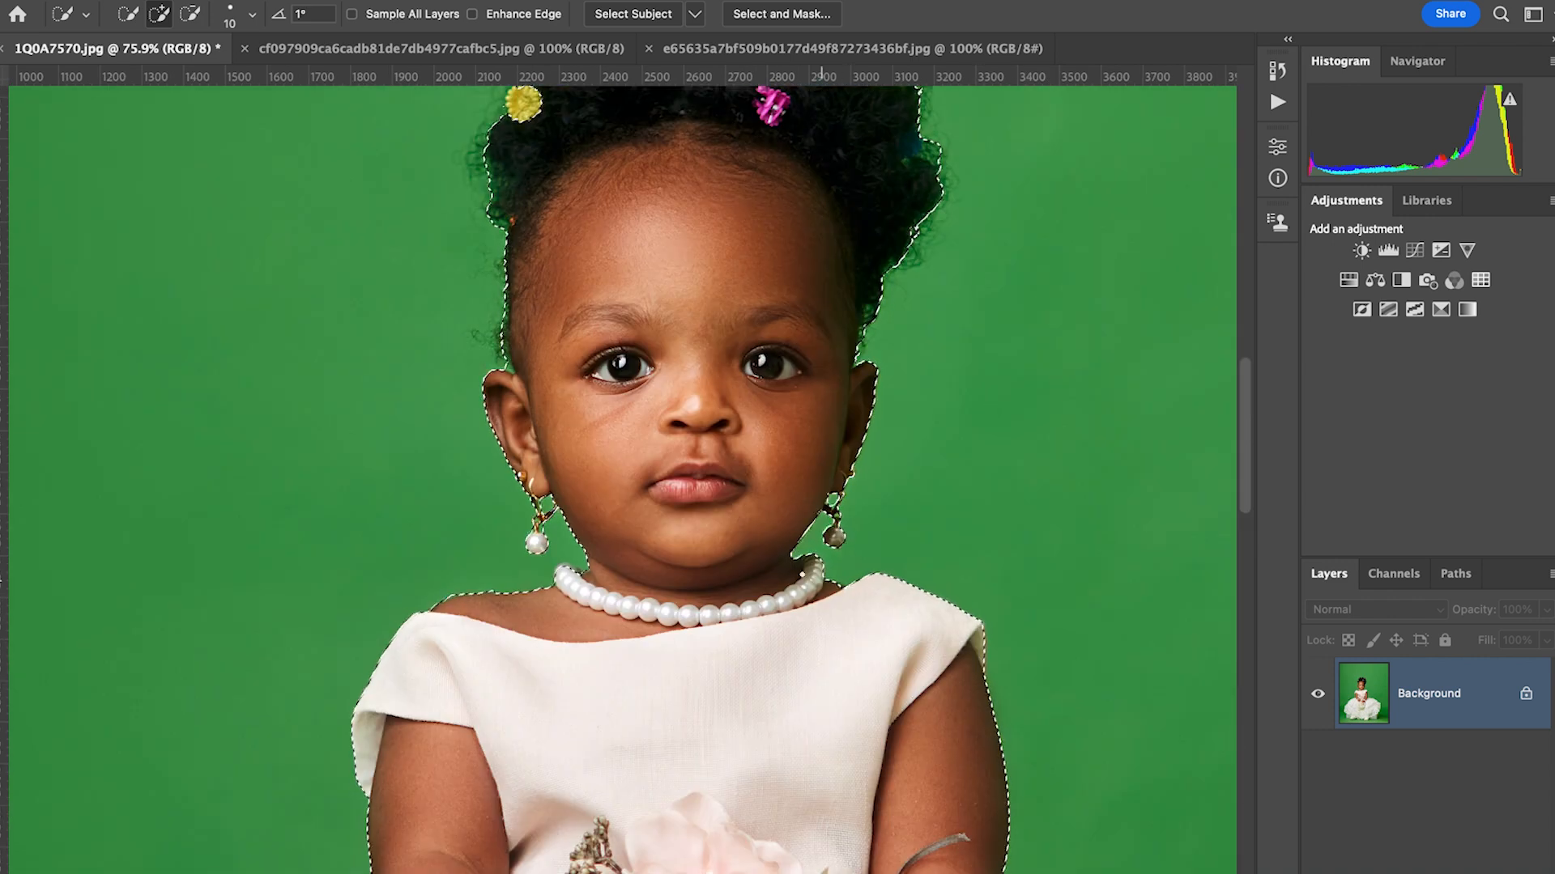
scroll(882, 486, "down", 5)
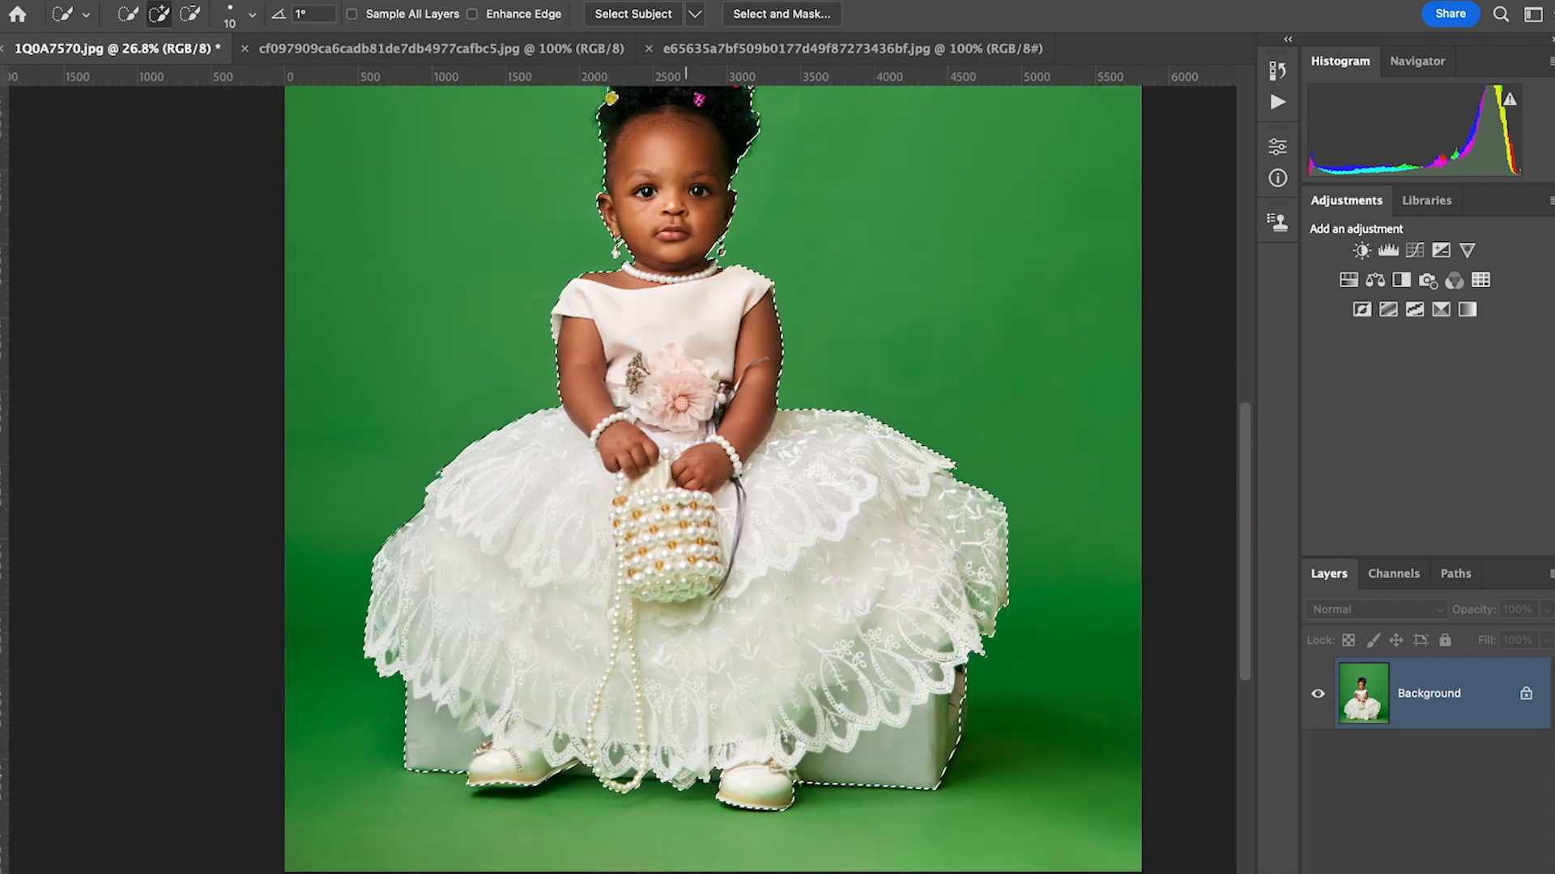
scroll(623, 477, "up", 3)
key("shift+F6")
key("Return")
key("super+j")
Copy the whole balloon image from cf097909ca6cadb81de7db4977cafbc5.jpg and paste it directly above the Background layer of 1Q0A7570.jpg.
left_click(1430, 764)
left_click(522, 48)
key("super+a")
key("super+c")
left_click(153, 49)
key("super+v")
Free-transform the pasted balloon image so it covers the entire portrait canvas.
key("super+t")
scroll(873, 518, "down", 5)
left_click_drag(802, 472, 803, 234)
left_click_drag(803, 536, 804, 702)
scroll(986, 243, "down", 1)
left_click_drag(990, 219, 982, 230)
left_click_drag(982, 671, 992, 684)
left_click_drag(619, 215, 622, 220)
left_click_drag(990, 219, 985, 228)
key("Return")
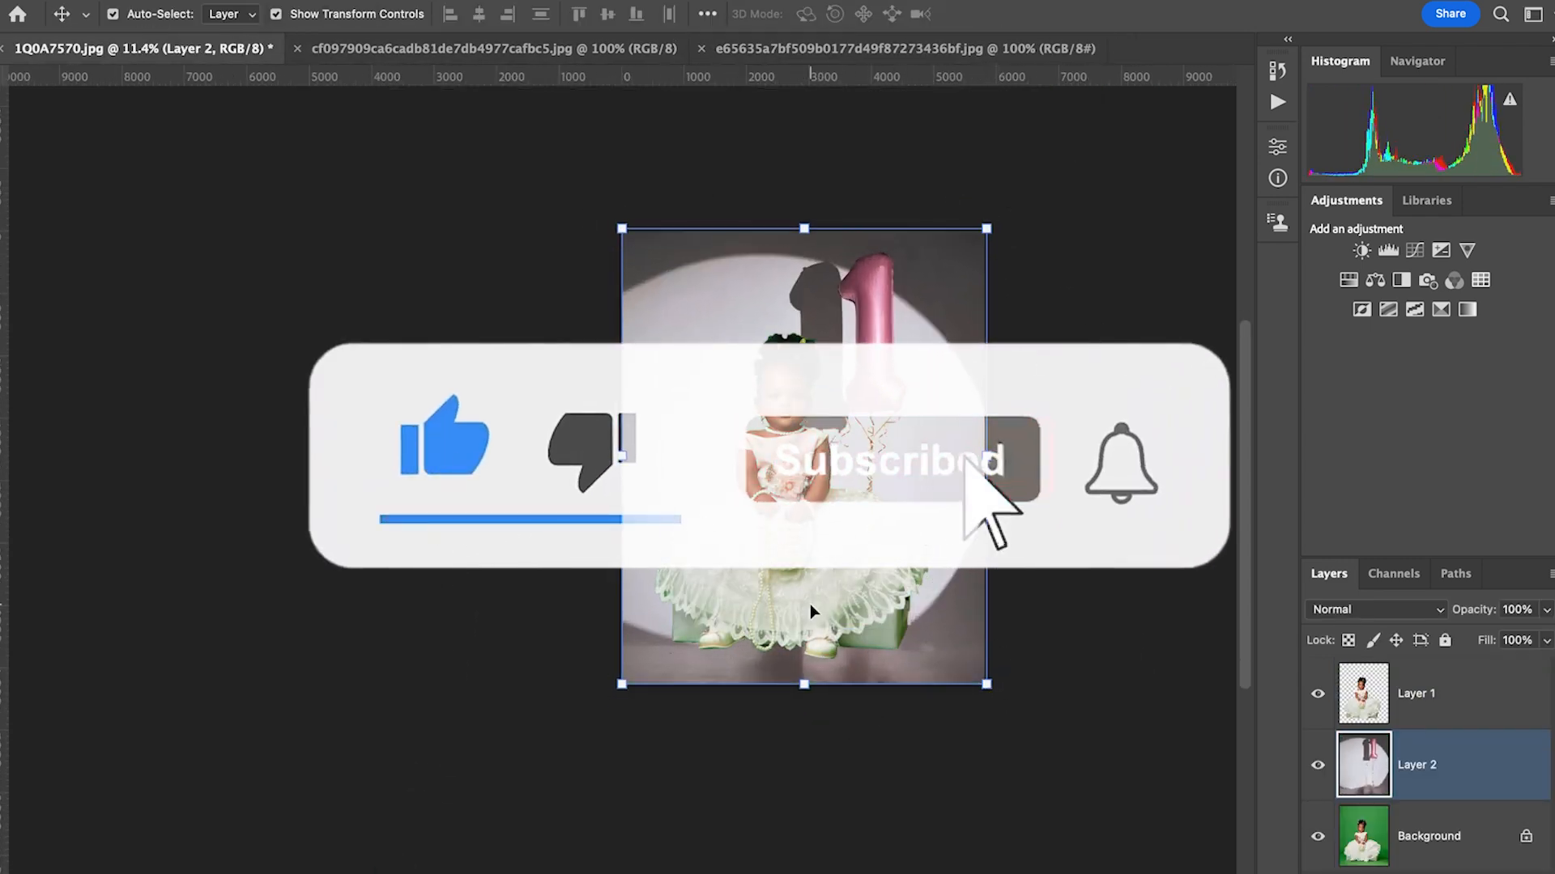
Preview blend modes on the balloon layer and set it to Overlay.
left_click(1395, 610)
key("Down")
key("Down")
key("Down")
key("Down")
key("Down")
key("Down")
key("Down")
key("Down")
key("Down")
key("Down")
key("Down")
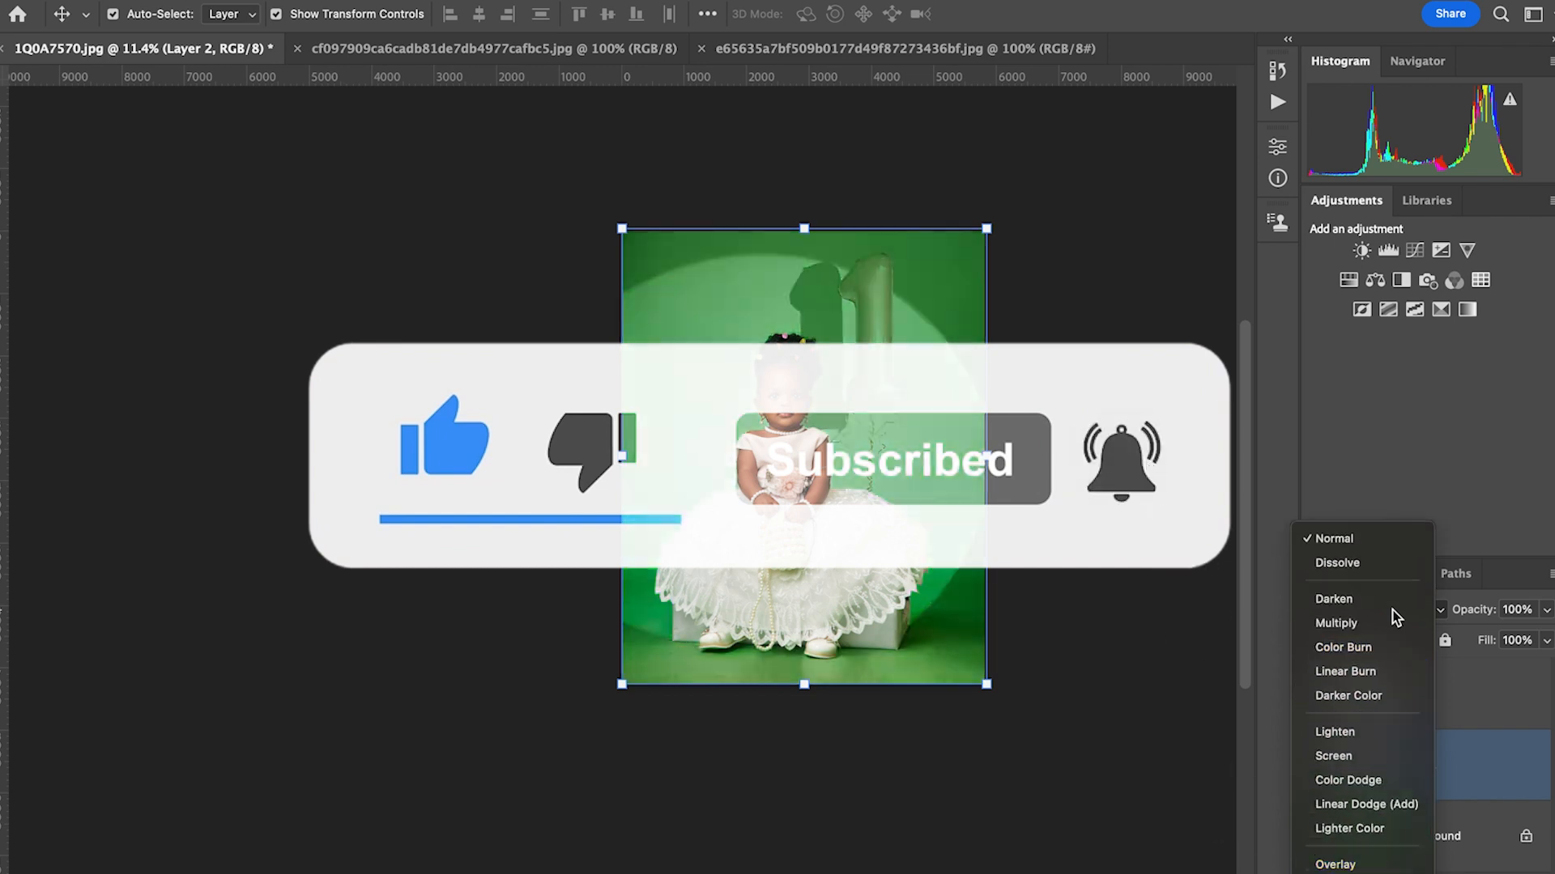
scroll(1343, 518, "down", 3)
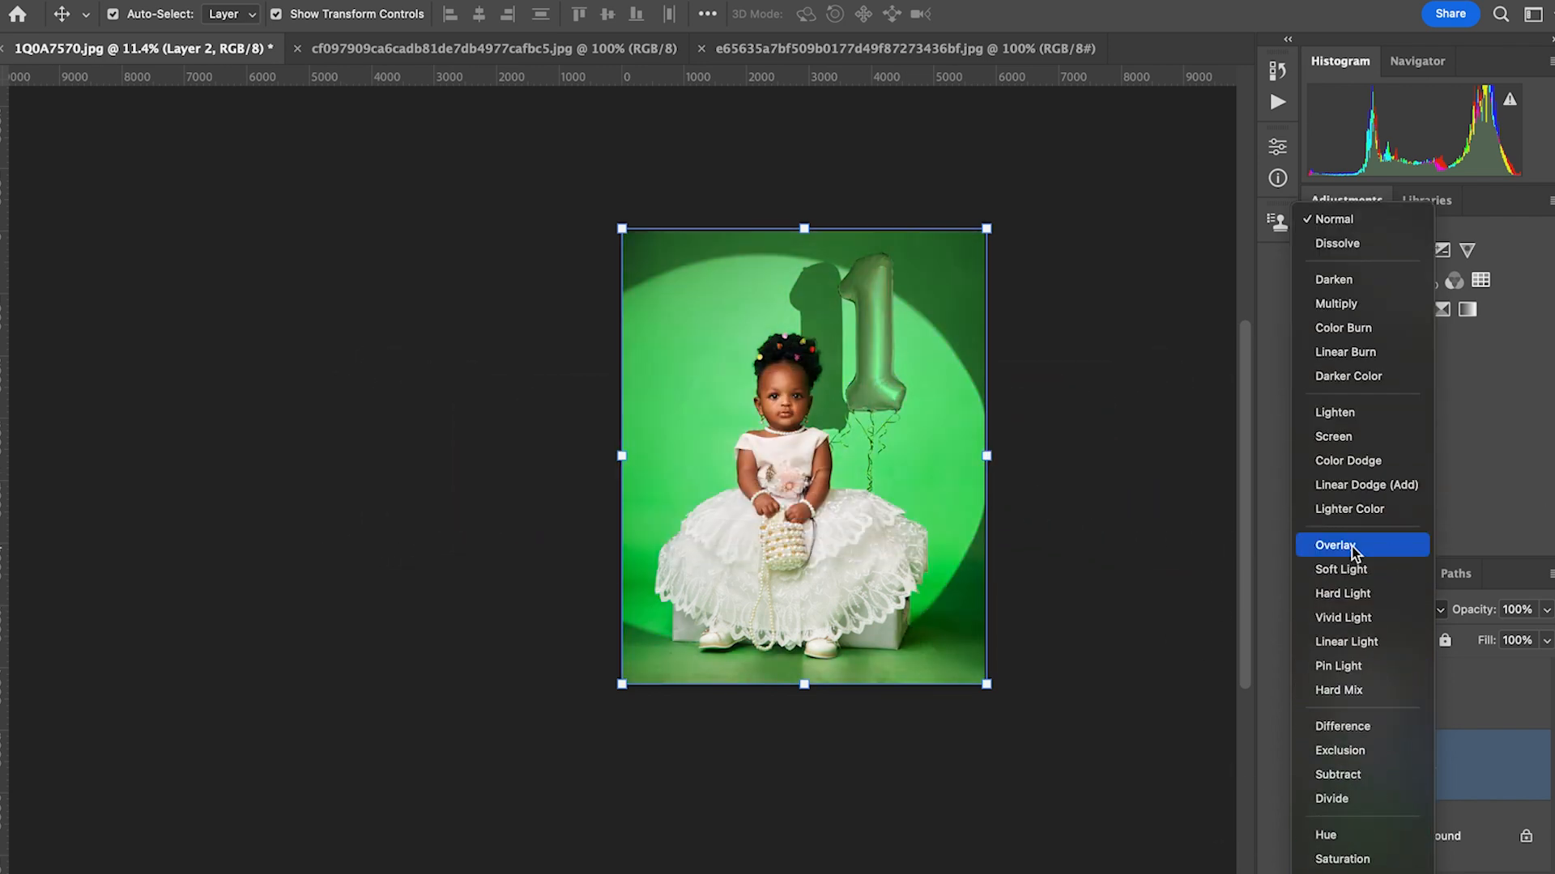
left_click(1343, 548)
Copy the window-light image from e65635a7bf509b0177d49f87273436bf.jpg and paste it above the balloon layer in 1Q0A7570.jpg.
left_click(892, 51)
key("super+a")
key("super+c")
left_click(146, 50)
key("super+v")
Scale the pasted window-light image to 743.74% so it fills the canvas.
left_click_drag(802, 428, 802, 229)
left_click_drag(802, 489, 802, 685)
left_click(1099, 14)
Preview blend modes on the window-light layer and set it to Soft Light.
left_click(1378, 609)
key("Down")
key("Down")
key("Down")
key("Down")
key("Down")
key("Down")
key("Down")
key("Down")
key("Down")
key("Down")
key("Down")
key("Down")
key("Down")
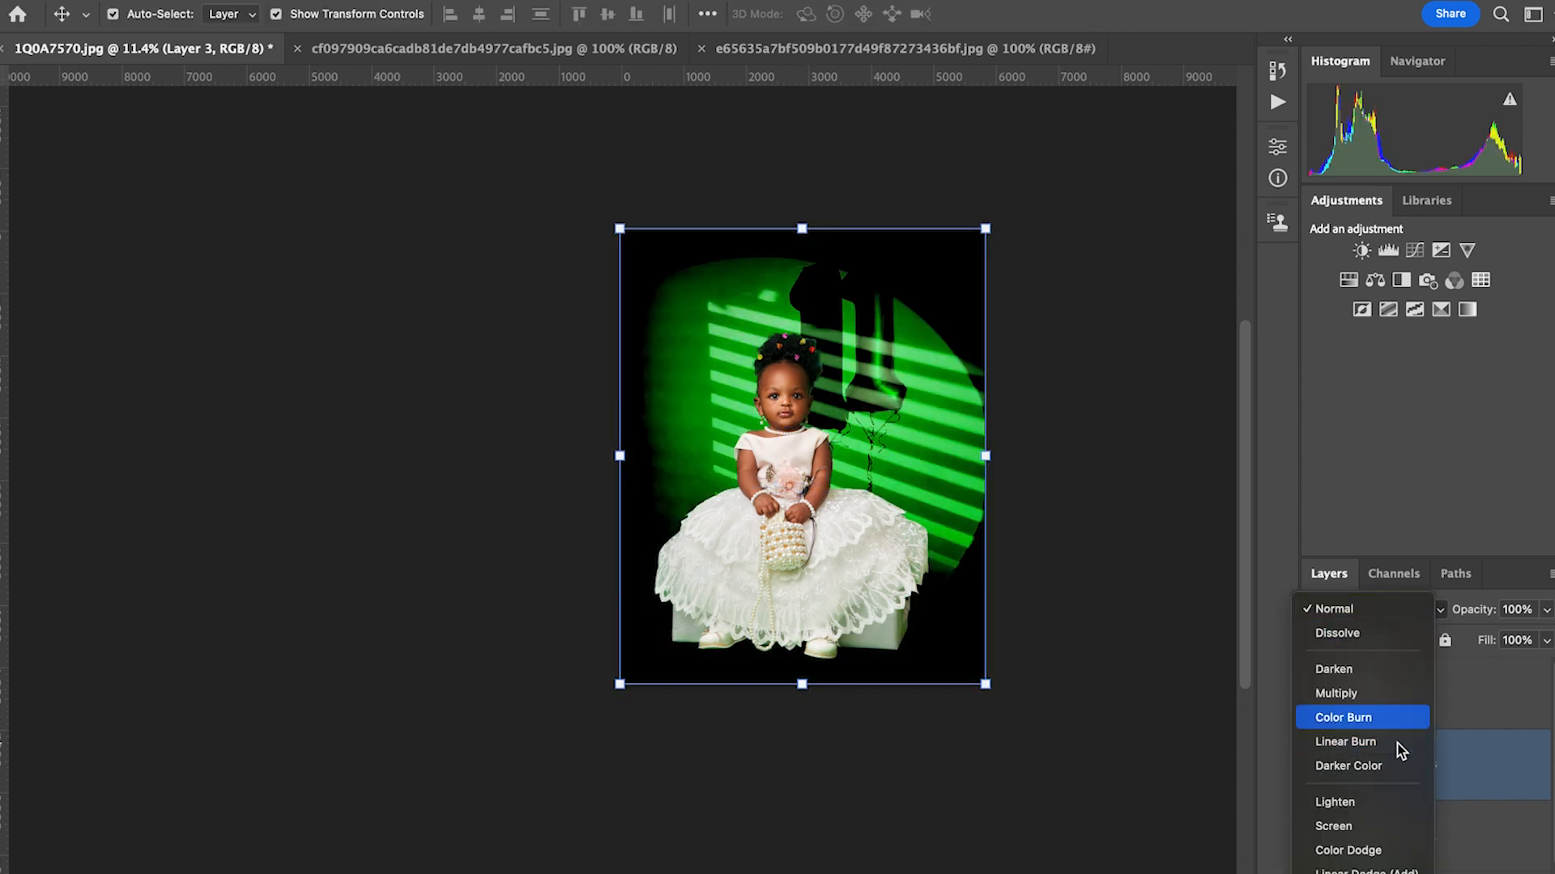
key("Return")
Enlarge the window-light layer beyond the canvas so its stripes spread across the whole green backdrop.
scroll(823, 420, "down", 3)
scroll(727, 525, "up", 2)
left_click_drag(598, 210, 527, 121)
scroll(833, 496, "up", 1)
left_click_drag(528, 686, 461, 771)
key("Return")
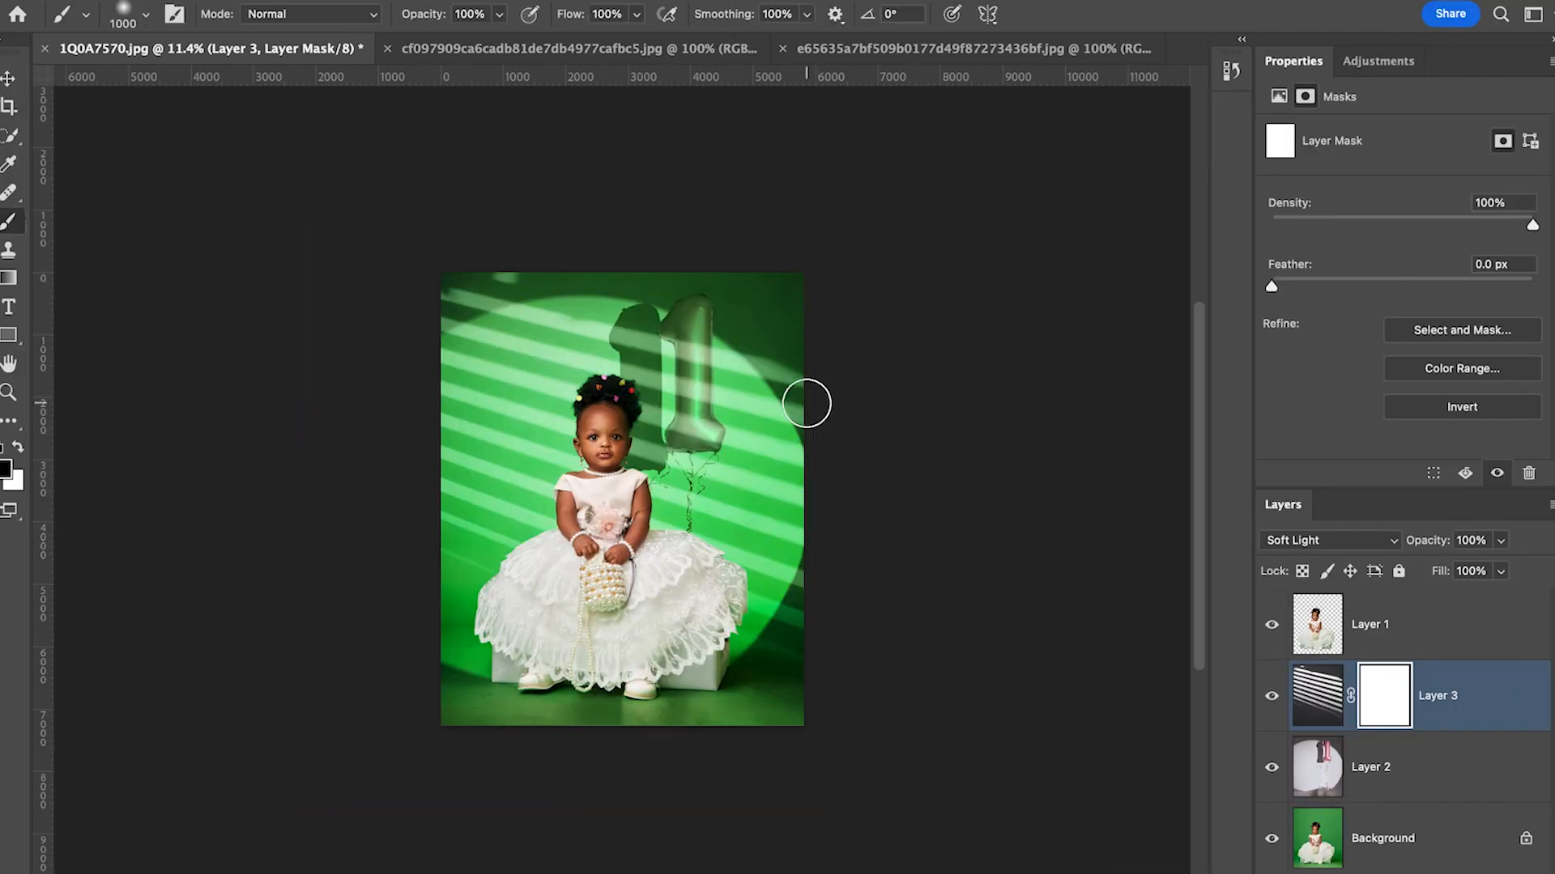
Paint black on the window-light layer's mask with a 1300 px brush to hide stripes along the image's outer edges.
scroll(807, 404, "down", 1)
key("bracketright")
key("bracketright")
key("bracketright")
left_click_drag(789, 304, 826, 372)
left_click_drag(510, 230, 410, 290)
left_click_drag(802, 627, 815, 565)
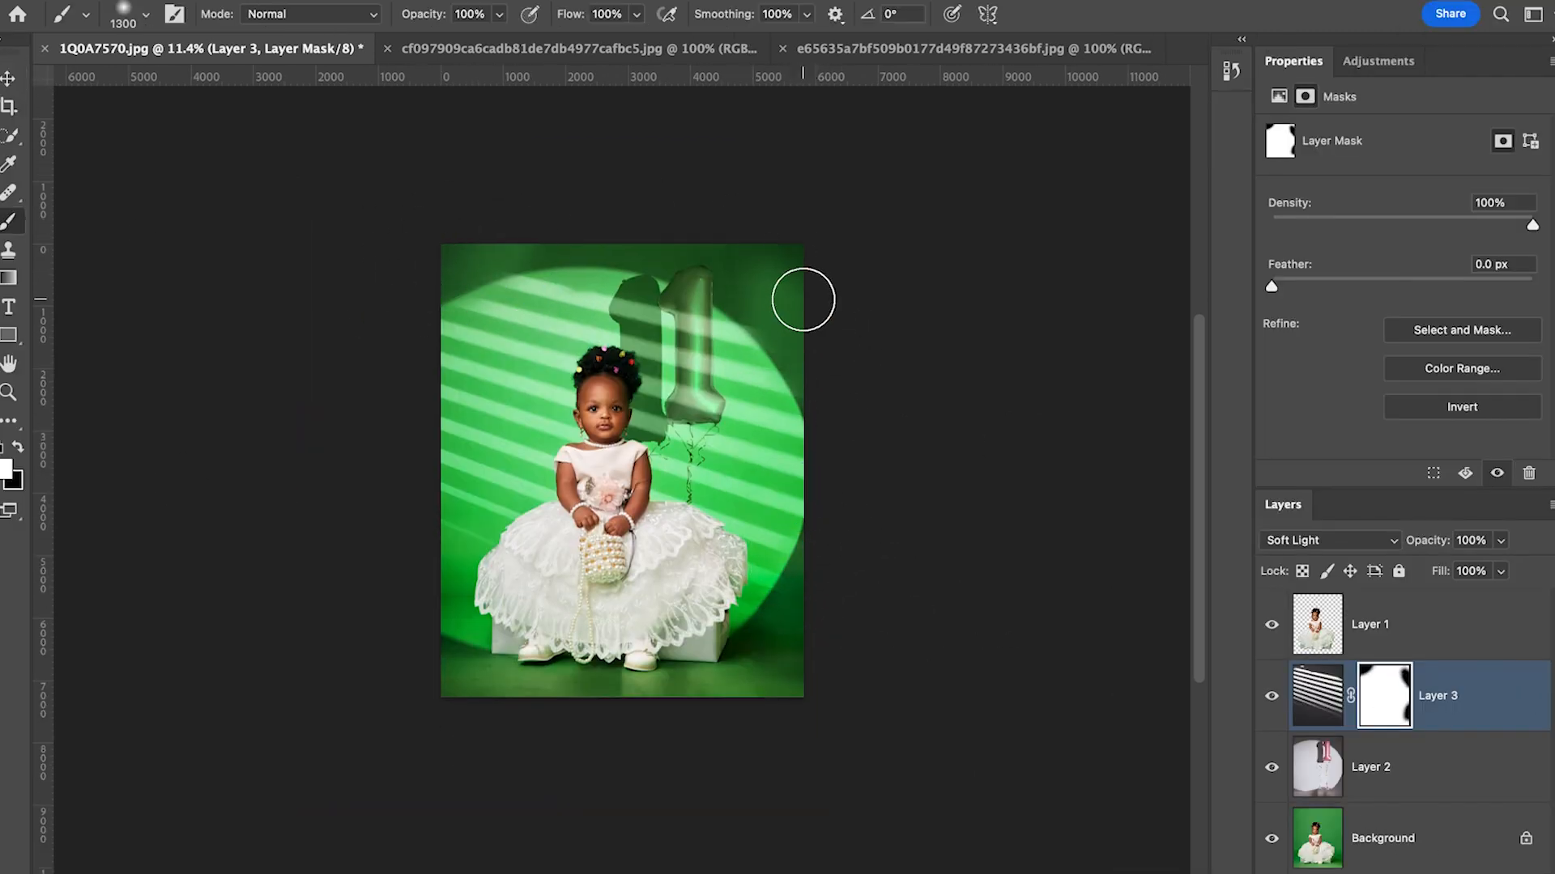
Enlarge the brush to 1700 px and lower the window-light layer's opacity.
key("bracketright")
key("bracketright")
key("bracketright")
key("bracketright")
left_click(1501, 540)
left_click_drag(1501, 568, 1429, 572)
left_click(1458, 706)
Add a mask to the balloon layer and paint black along the floor with brush opacity and flow at 40%.
left_click(1354, 789)
left_click(1372, 873)
scroll(809, 486, "down", 1)
left_click(500, 14)
left_click_drag(500, 41, 438, 41)
left_click(637, 14)
left_click_drag(636, 41, 576, 46)
left_click_drag(701, 671, 425, 664)
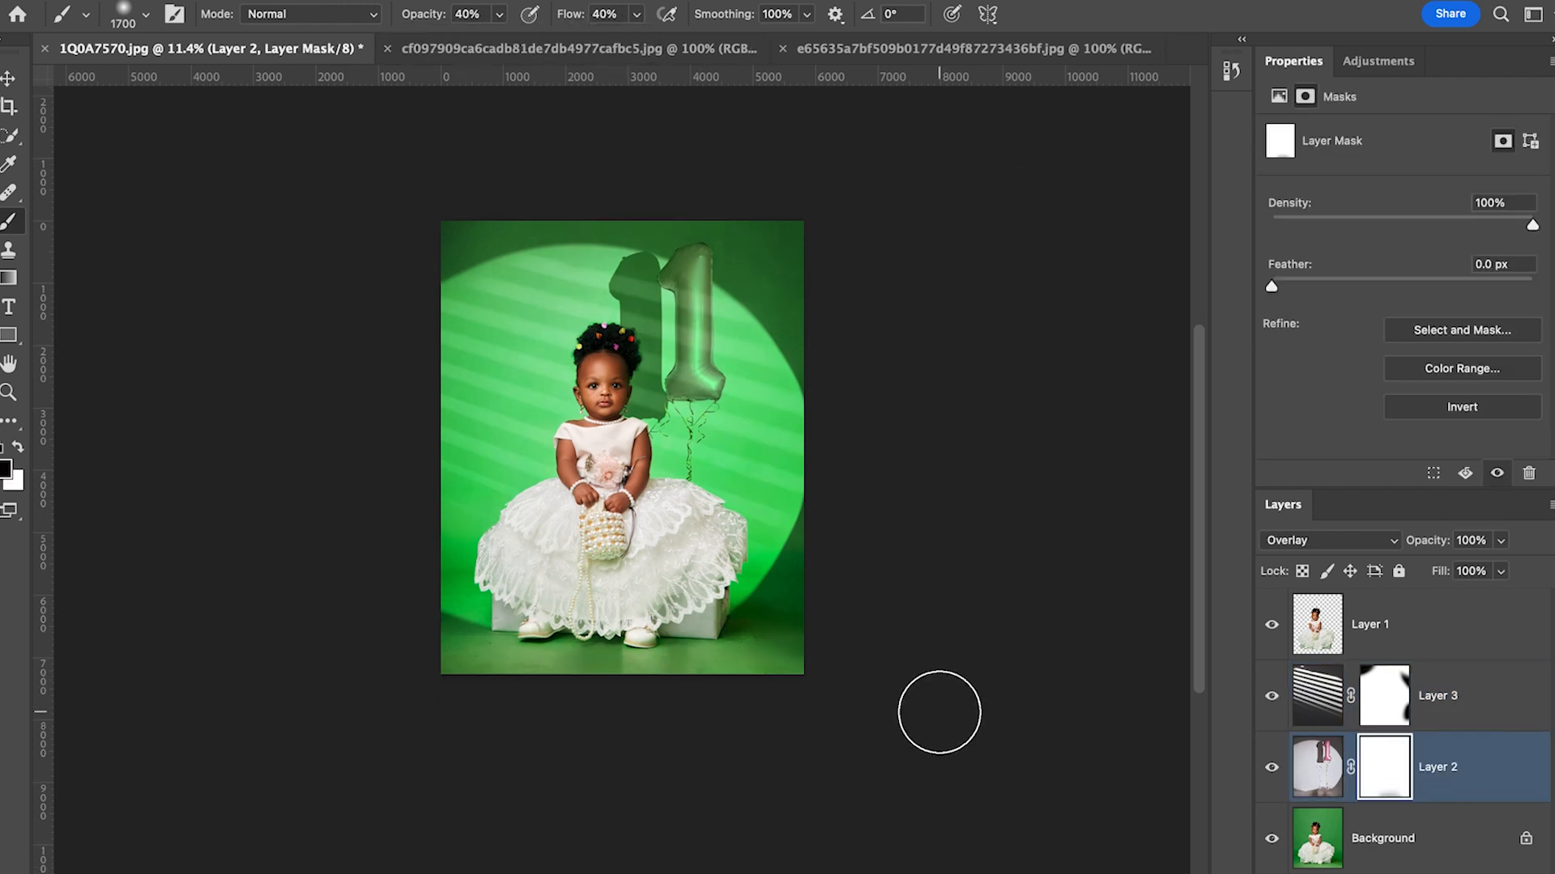
Reduce the brush to 1500 px and paint another black stroke along the image's lower edge on the balloon layer's mask.
key("bracketleft")
key("bracketleft")
key("bracketleft")
scroll(728, 668, "up", 1)
key("bracketright")
left_click_drag(485, 696, 746, 696)
Compare the picture with and without the balloon layer and lower that layer's opacity to 80%.
left_click(1271, 767)
left_click(1271, 766)
scroll(661, 463, "up", 5)
scroll(661, 463, "down", 4)
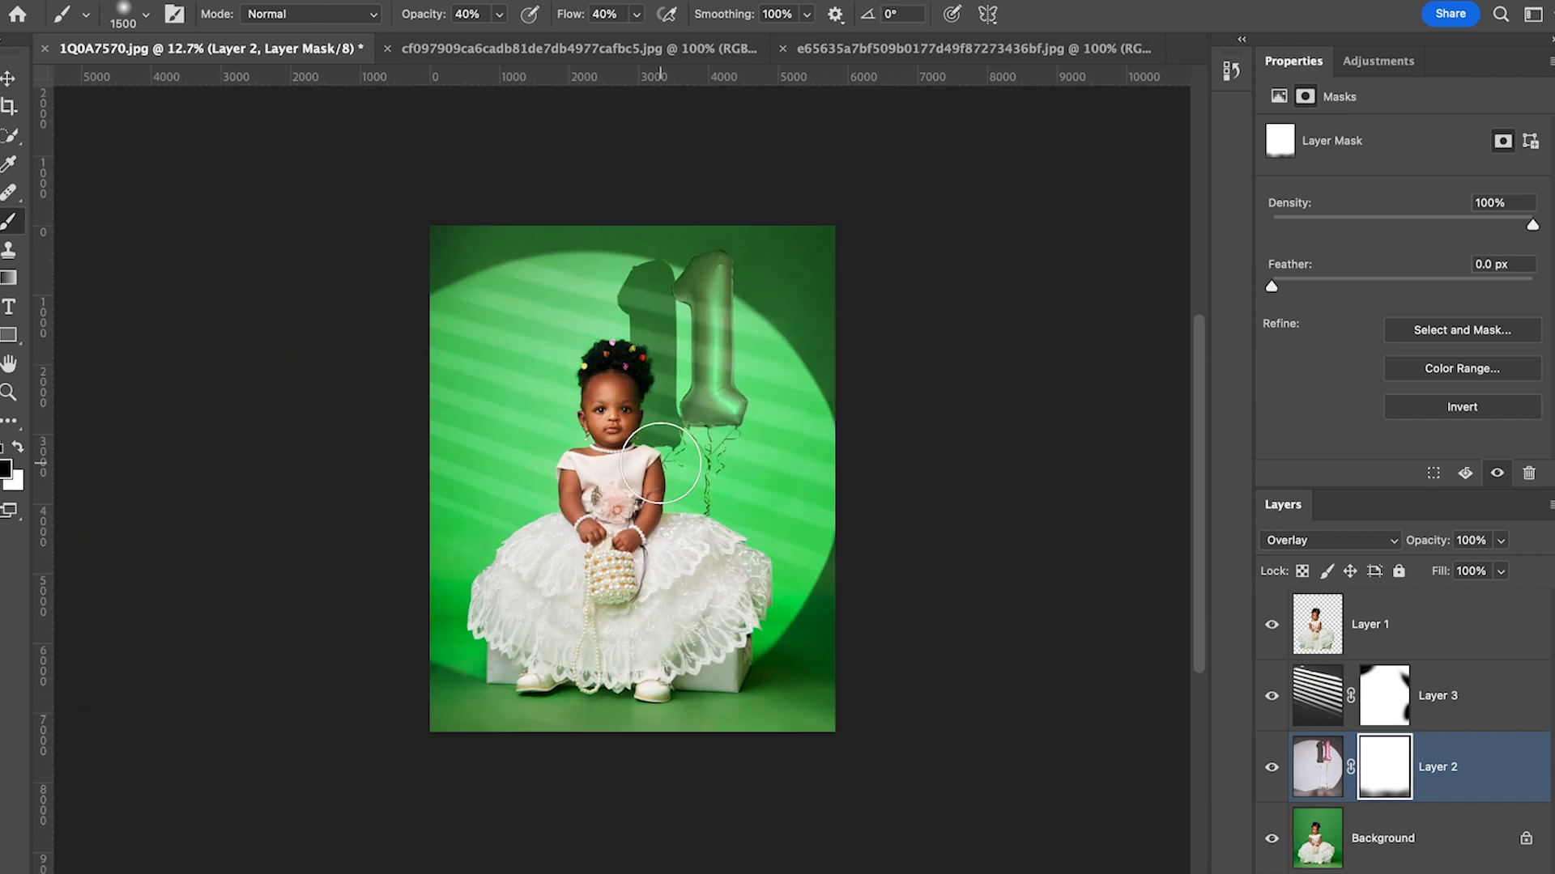
left_click(1271, 767)
left_click(1272, 766)
left_click(1500, 540)
left_click_drag(1506, 570, 1481, 568)
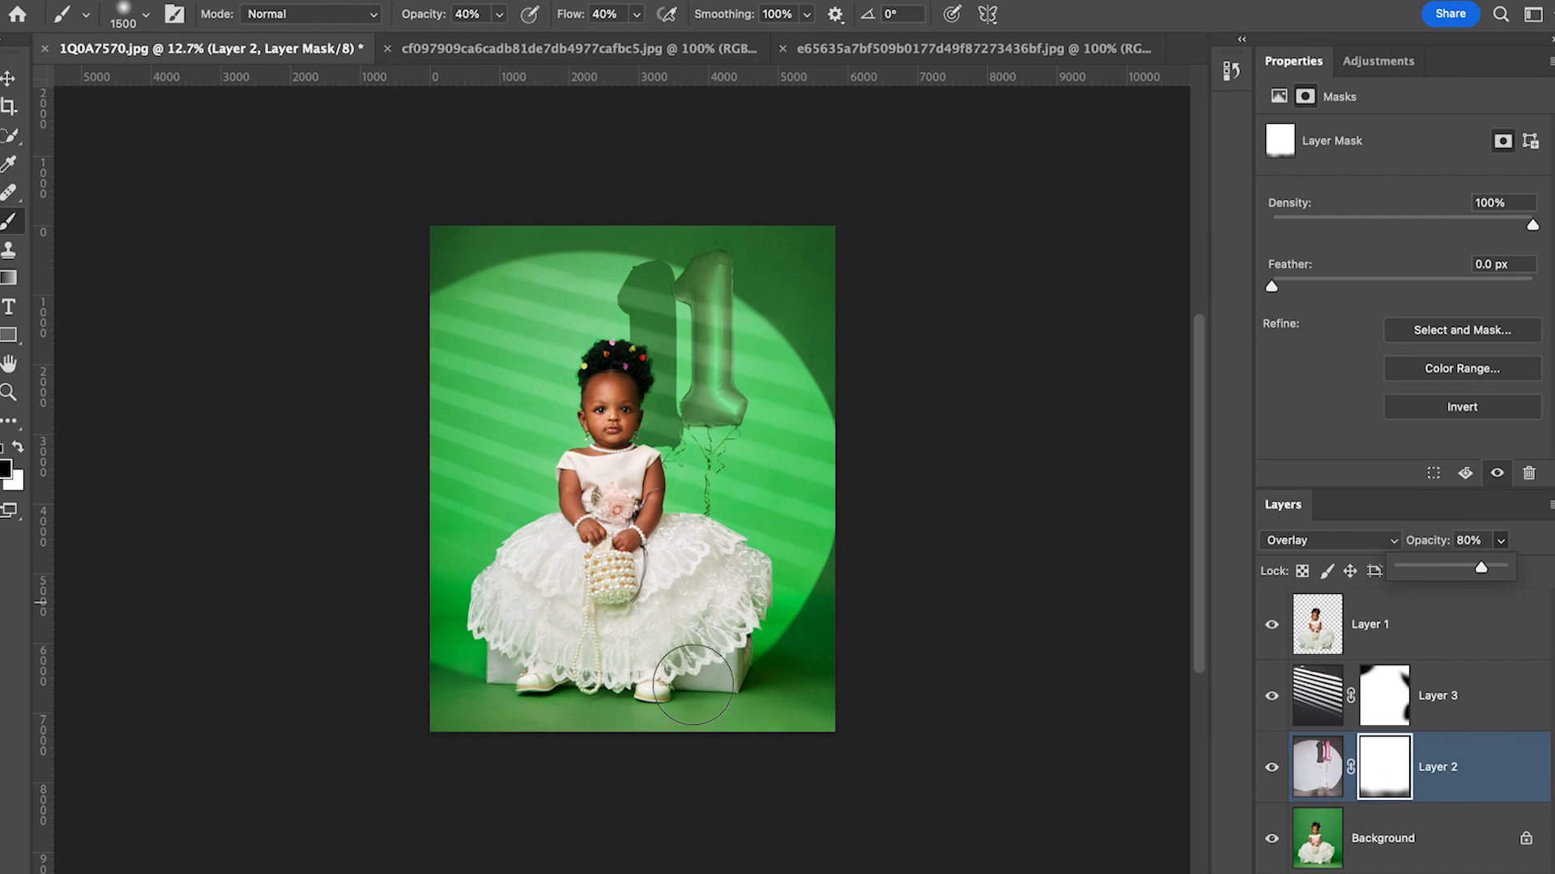
Add a Curves adjustment above the balloon layer, moving the black point inward and the white point to input 243.
left_click(1370, 62)
left_click(1333, 126)
left_click_drag(1316, 415, 1332, 415)
left_click_drag(1531, 416, 1521, 416)
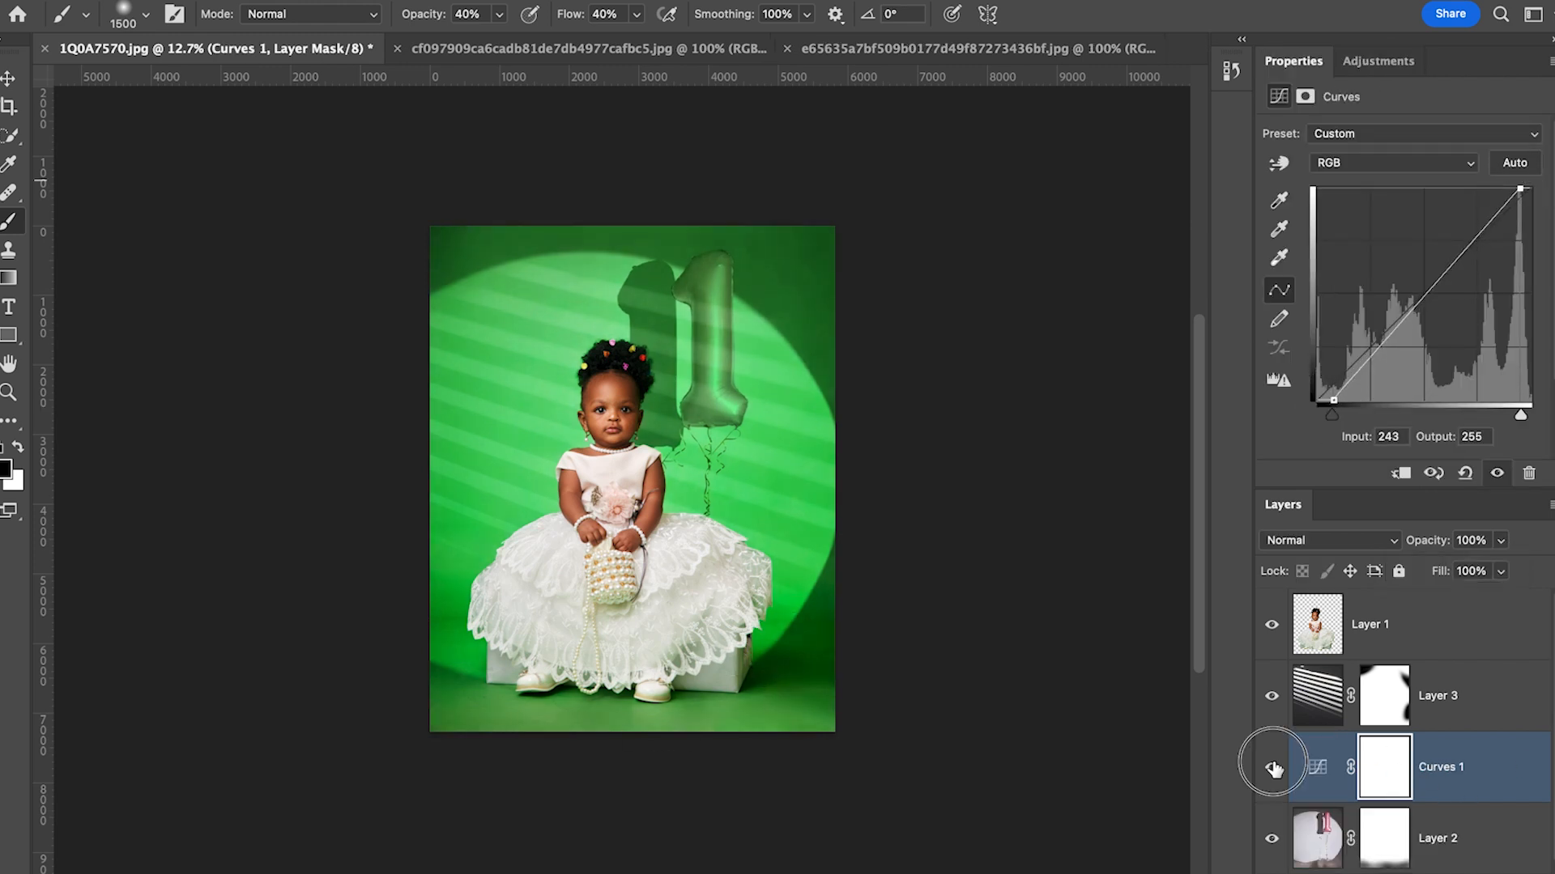
Add a second Curves adjustment above the child cutout layer, moving the black point inward and the white point to input 243.
left_click(1384, 618)
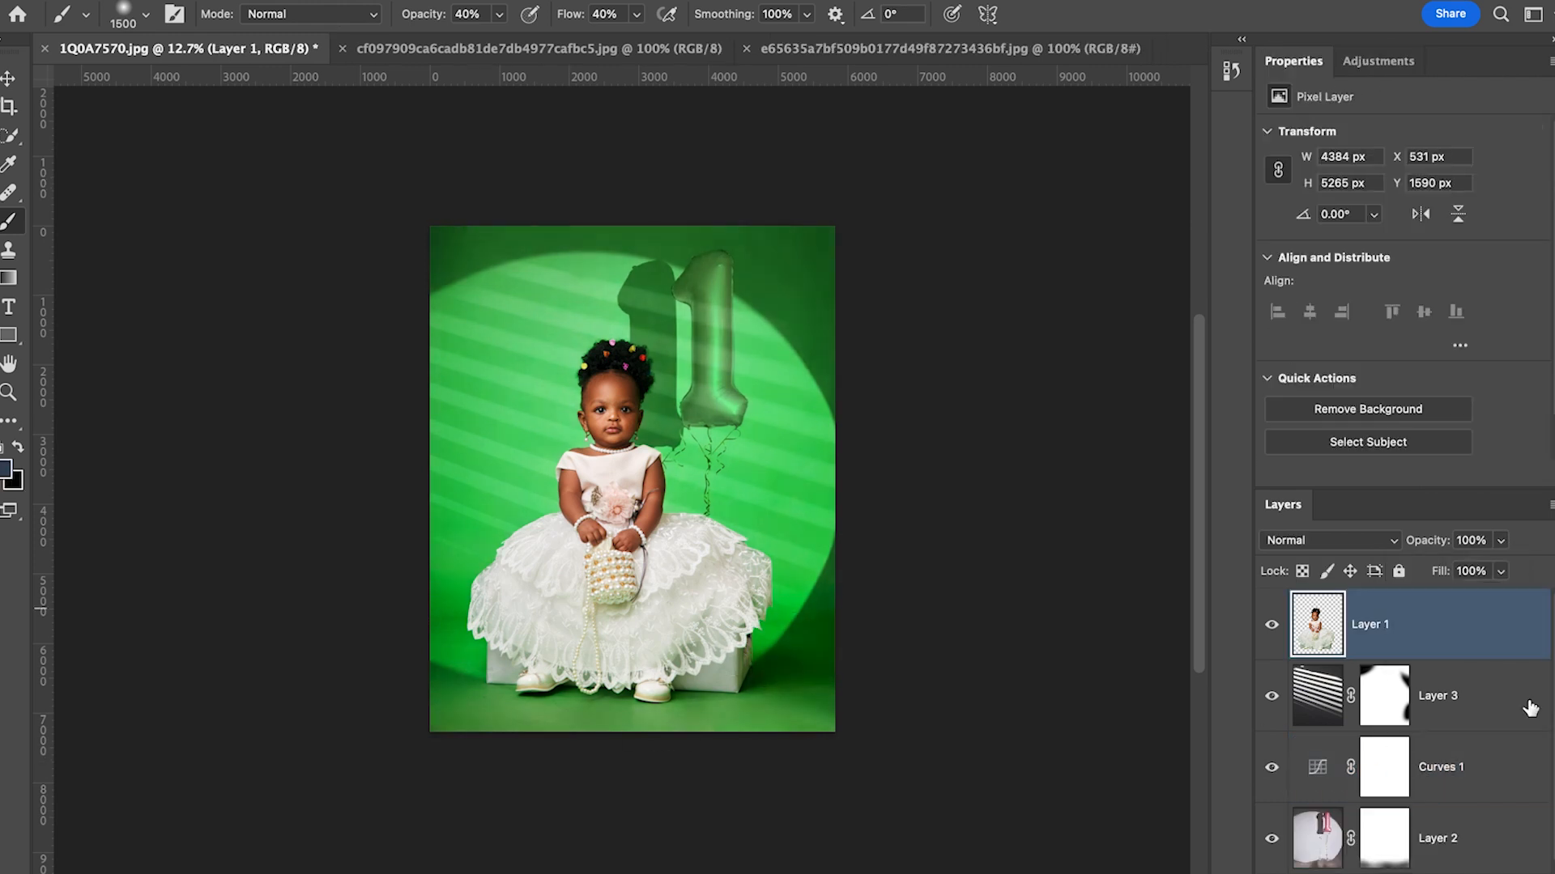
left_click(1378, 62)
left_click(1334, 125)
left_click_drag(1318, 415, 1326, 415)
left_click_drag(1530, 416, 1520, 415)
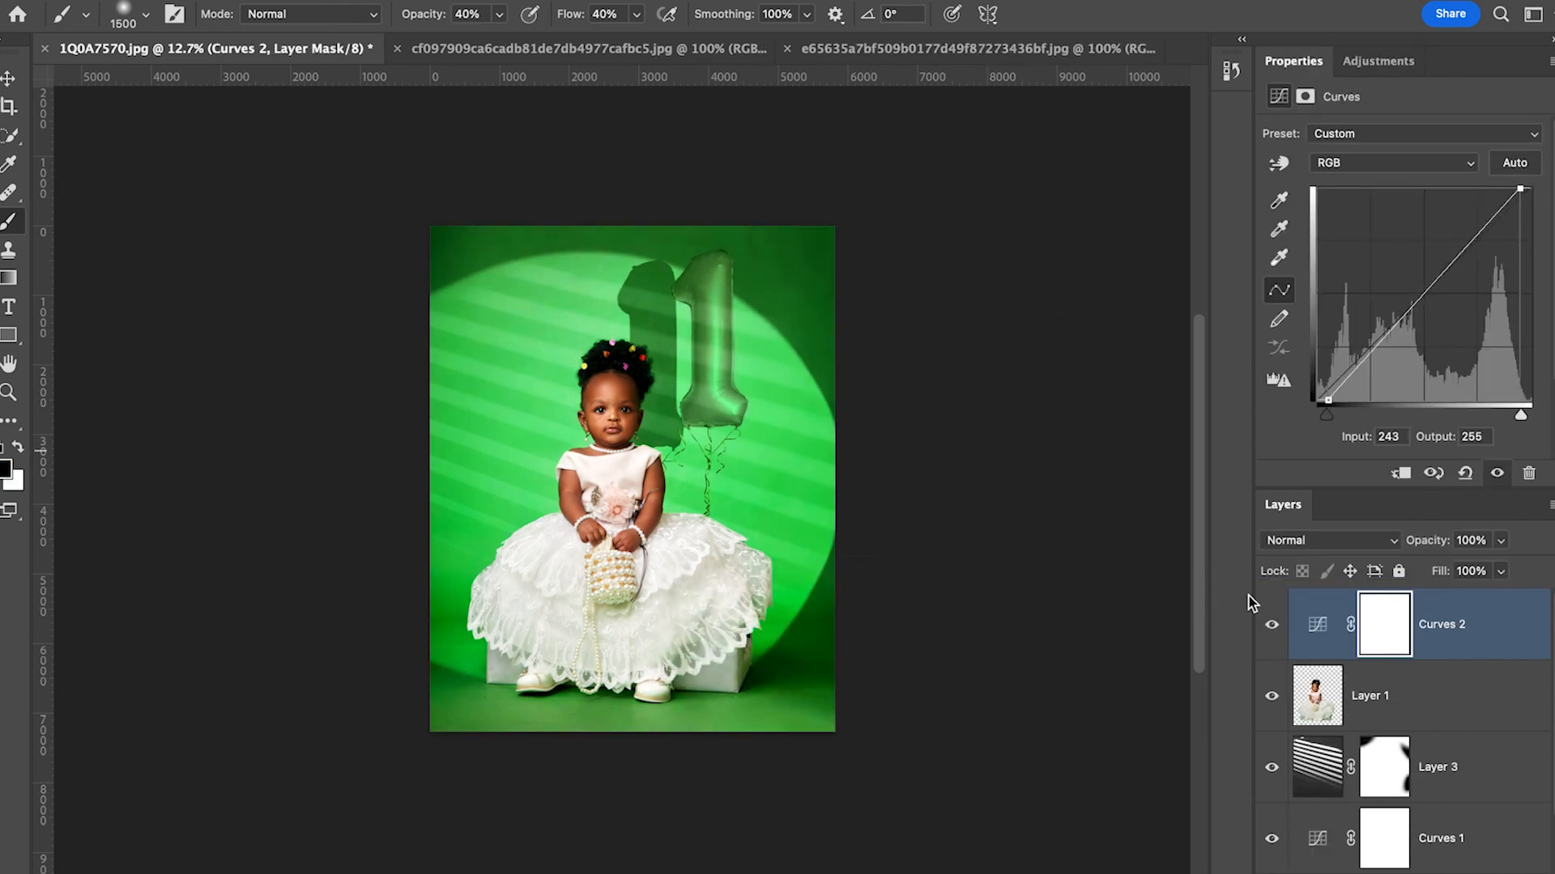
Merge all visible layers into a new top layer and open it in the Camera Raw Filter.
key("super+alt+shift+e")
left_click(577, 1)
left_click(656, 144)
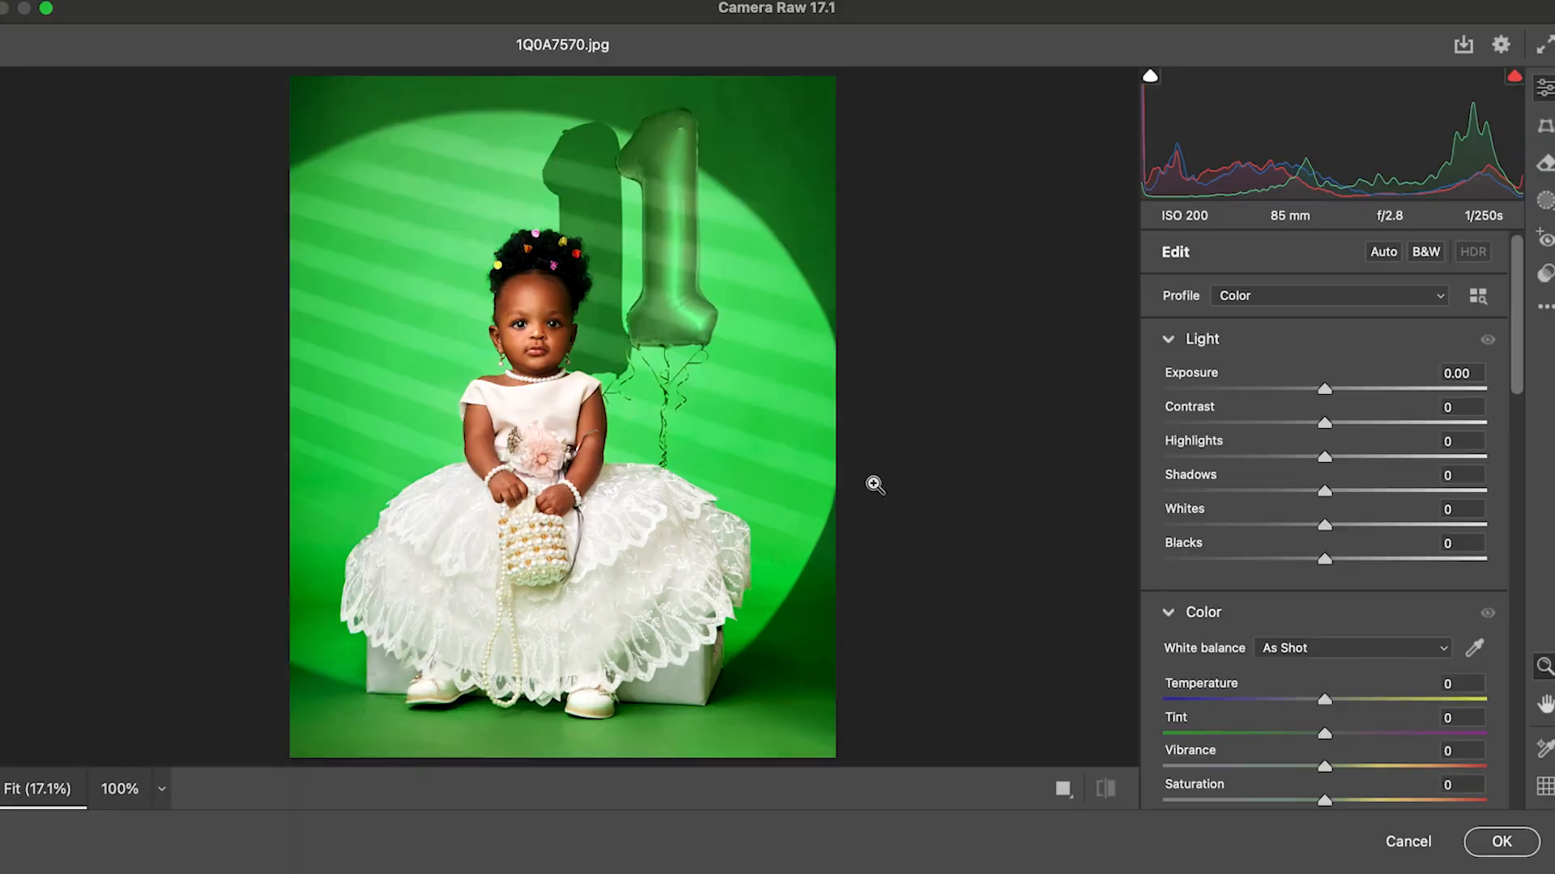
Create a Background mask in Camera Raw, set its saturation to -20 and apply the filter.
left_click(1544, 201)
left_click(1401, 311)
left_click(1170, 562)
left_click_drag(1323, 742, 1290, 741)
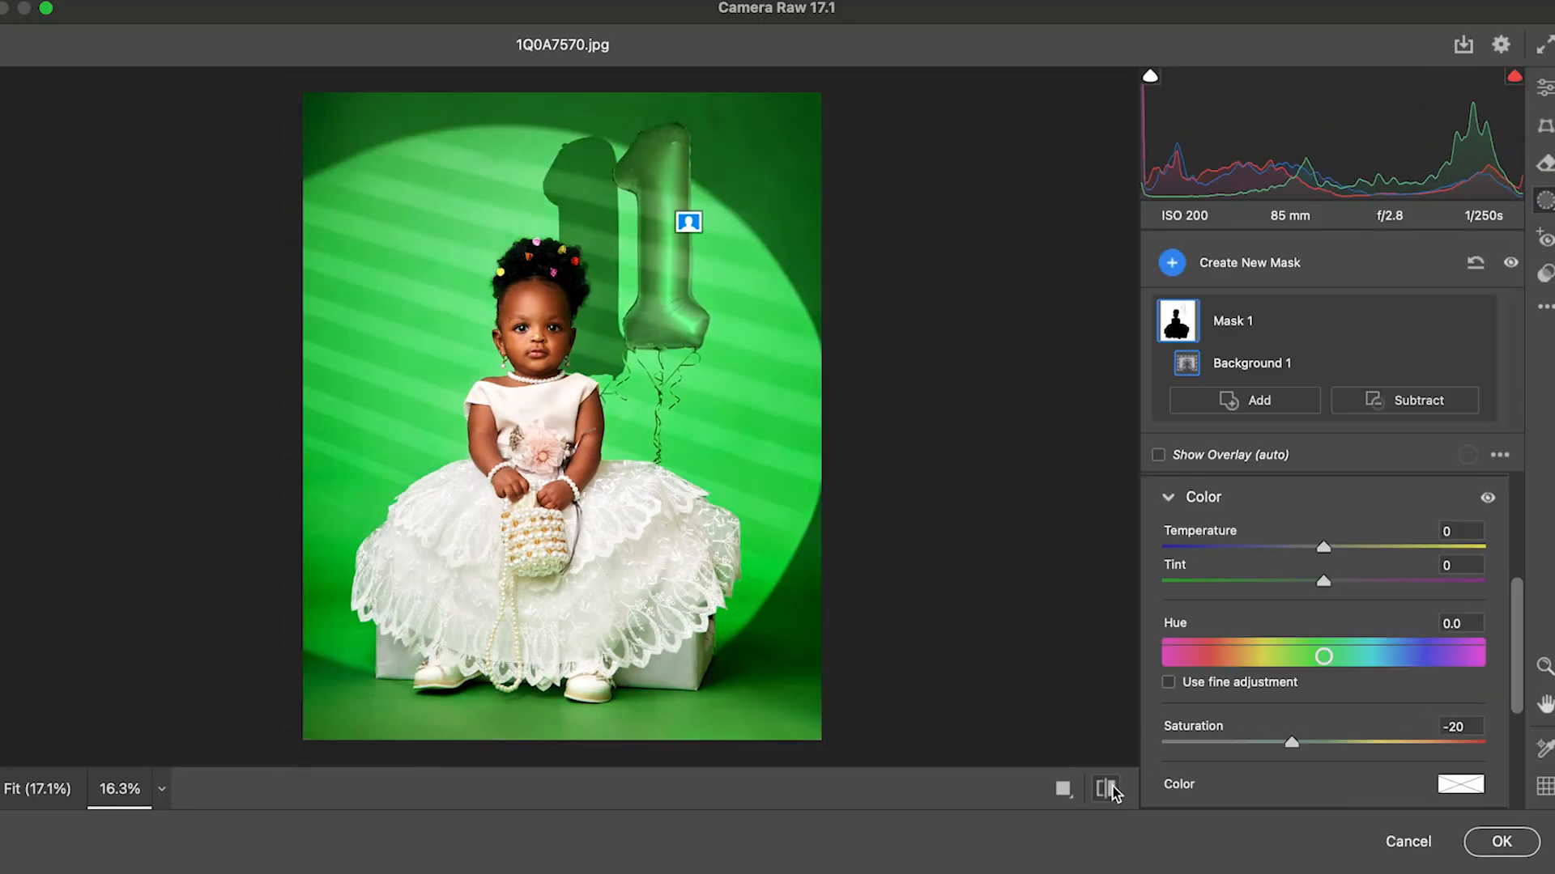
left_click(1501, 841)
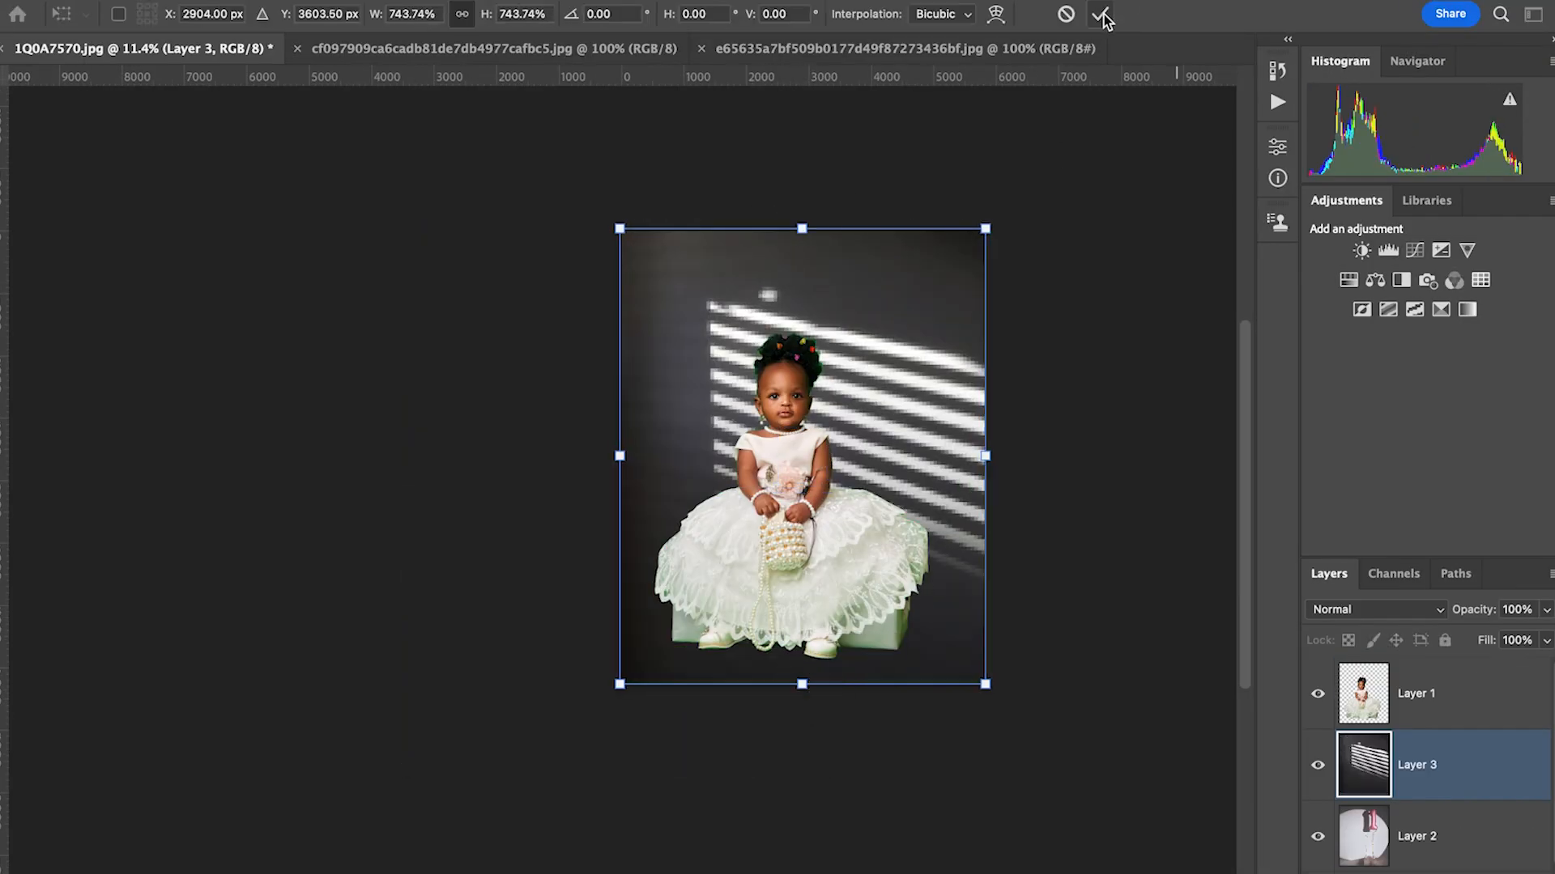
Change the newly fitted window-light layer's blend mode to Soft Light.
left_click(1361, 609)
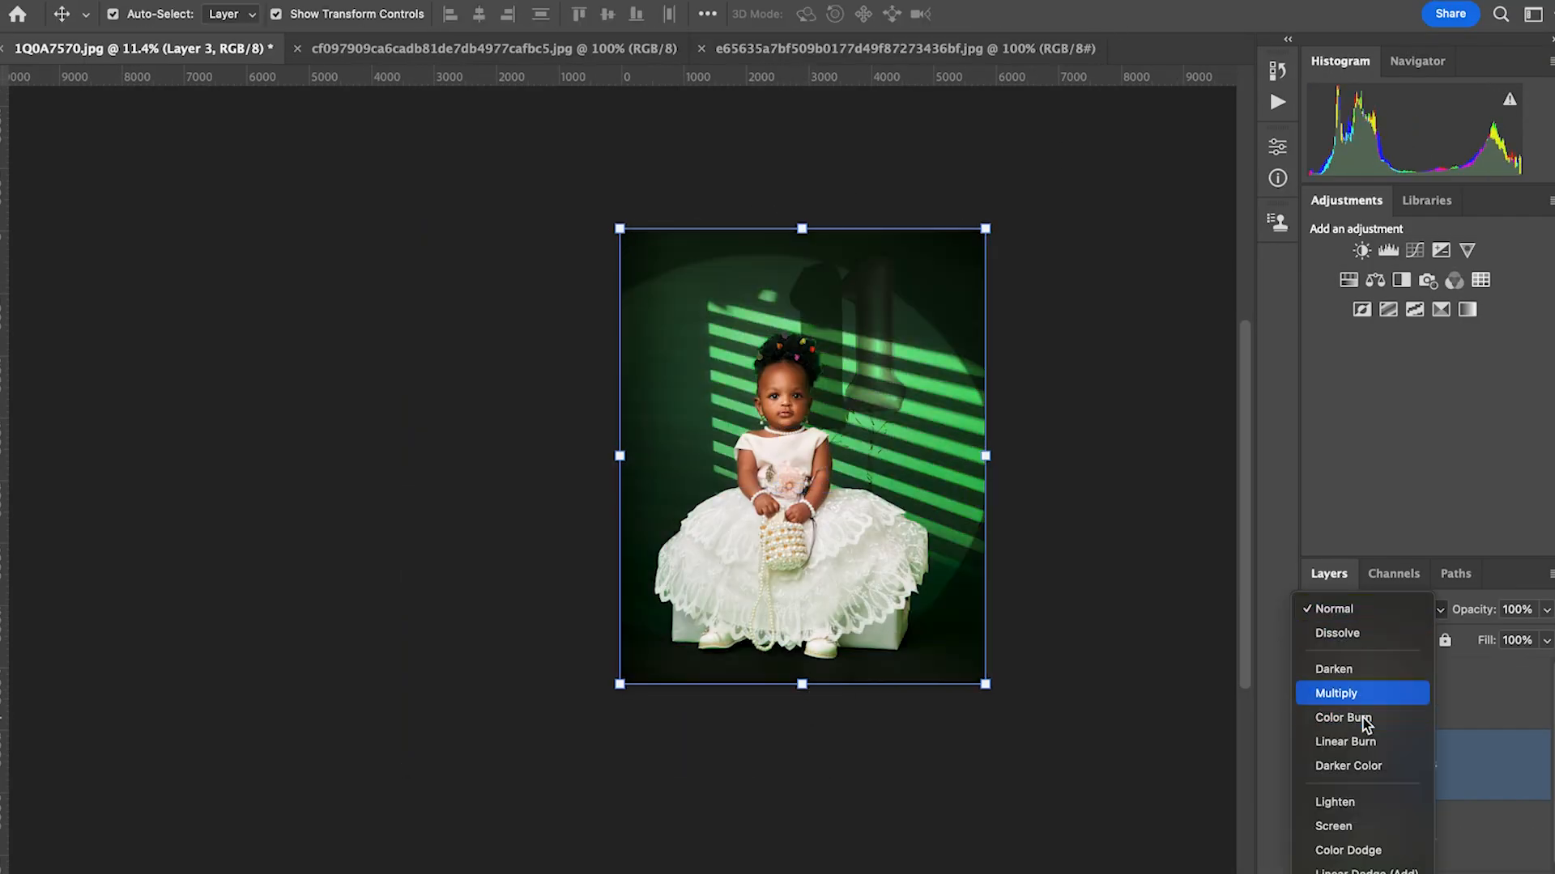
left_click(1361, 861)
scroll(819, 413, "down", 2)
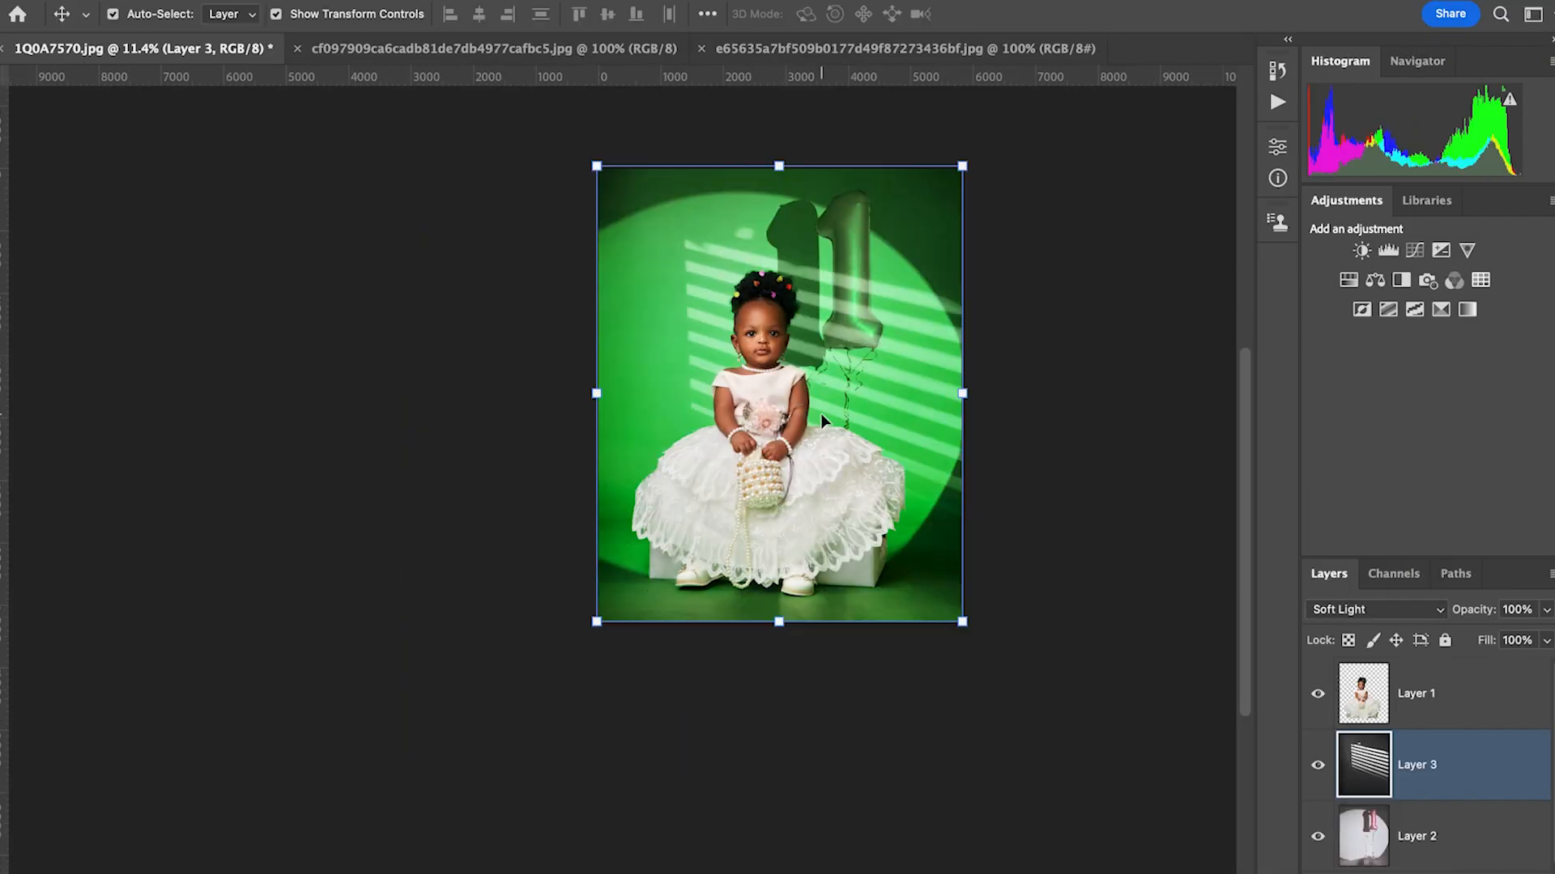
Scale the window-light layer to 137.24%, extending its stripes across the full width of the backdrop.
key("ctrl+t")
left_click_drag(527, 659, 417, 732)
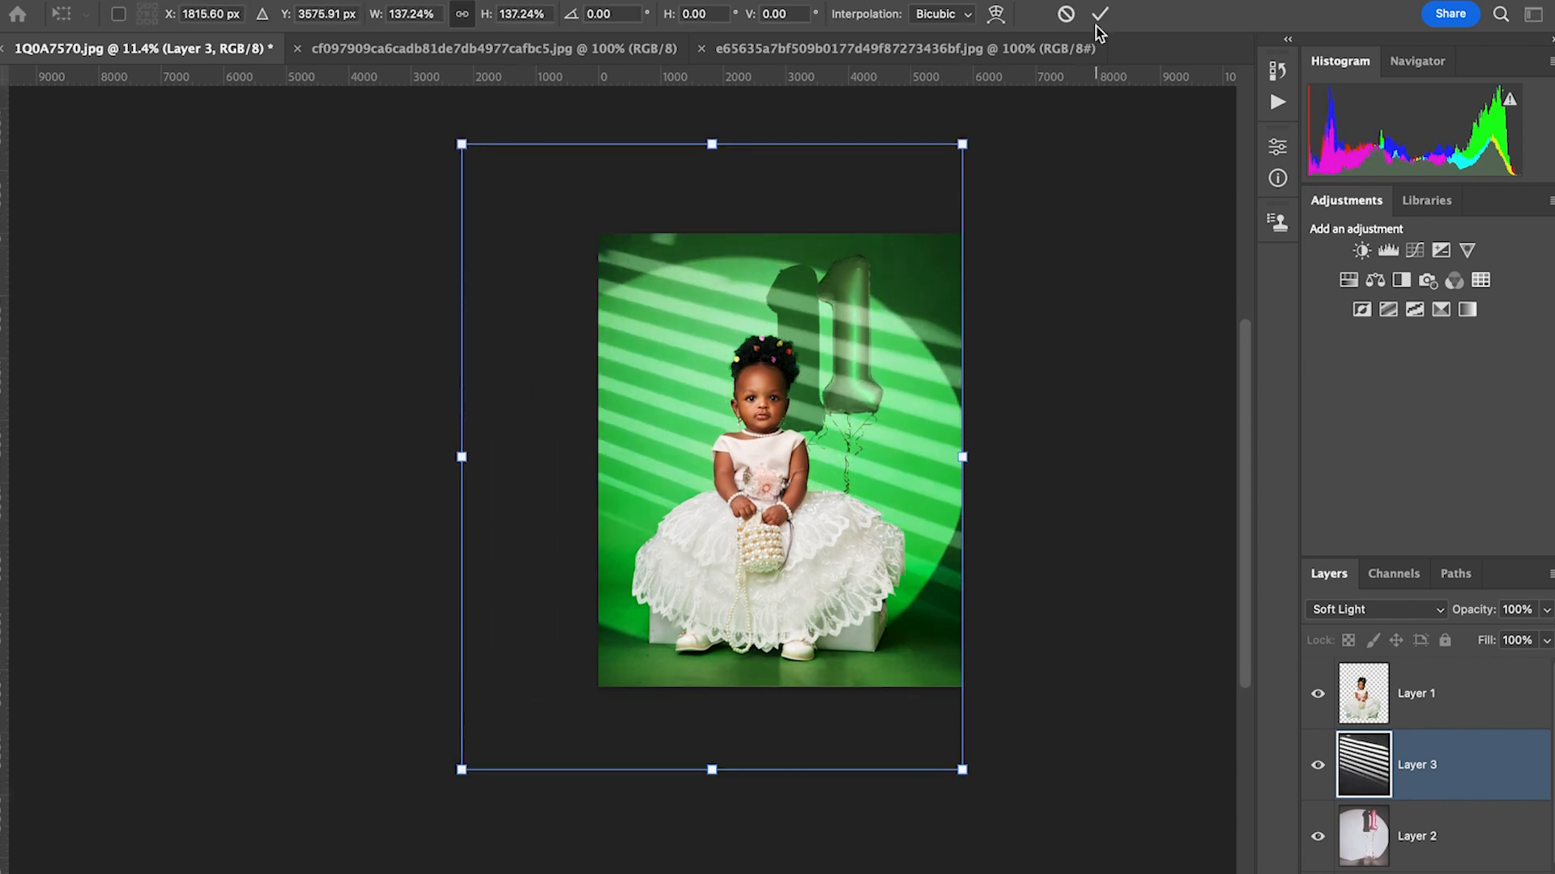
left_click(1093, 17)
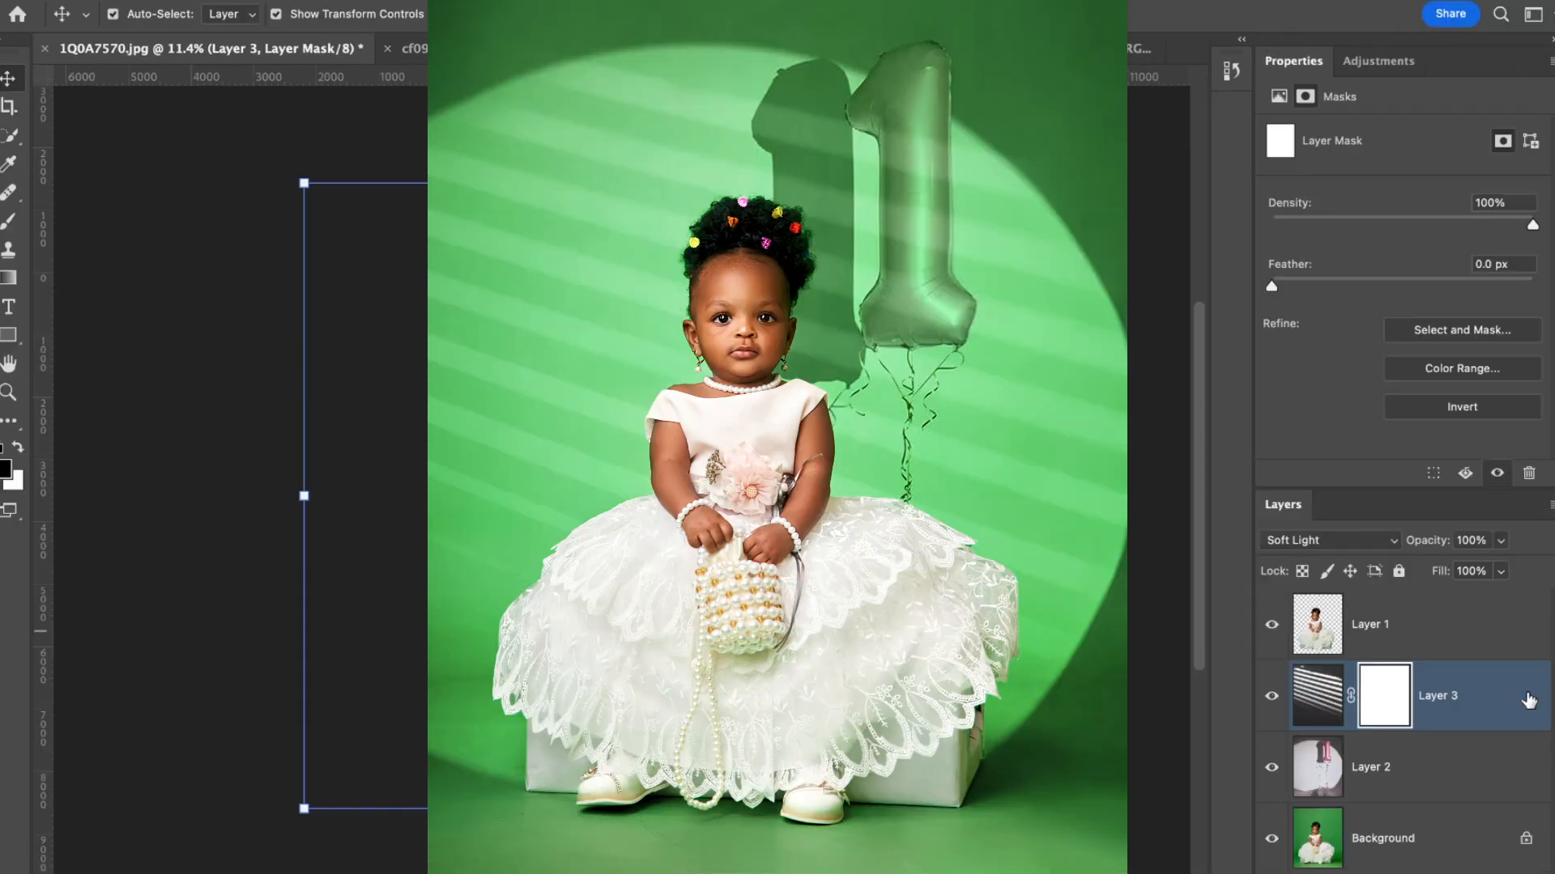
key("Return")
Brush black at 1300 px on the window-light layer's mask to remove stripes near the image's edges.
key("b")
scroll(810, 383, "down", 2)
key("bracketright")
key("bracketright")
key("bracketright")
left_click_drag(819, 340, 820, 382)
left_click_drag(455, 249, 442, 268)
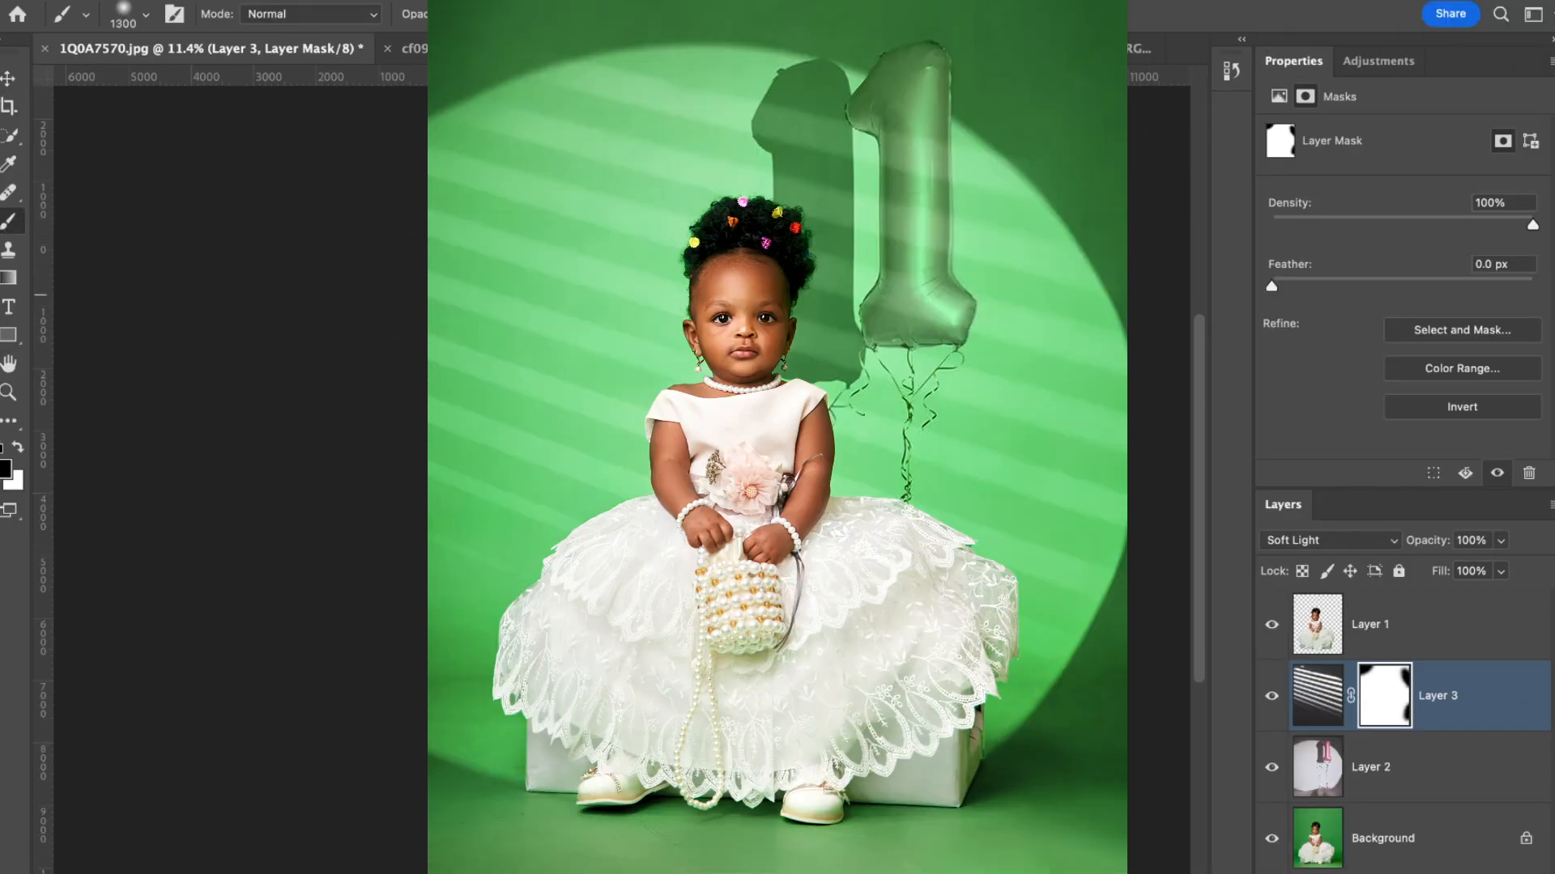
Reduce the window-light layer's opacity and toggle its visibility to check the effect.
key("x")
left_click(1502, 541)
left_click_drag(1434, 571, 1428, 570)
left_click(1273, 698)
Add a mask to the balloon layer and set the brush opacity and flow to 40%.
left_click(1364, 769)
left_click(1384, 873)
scroll(766, 639, "down", 1)
left_click(500, 15)
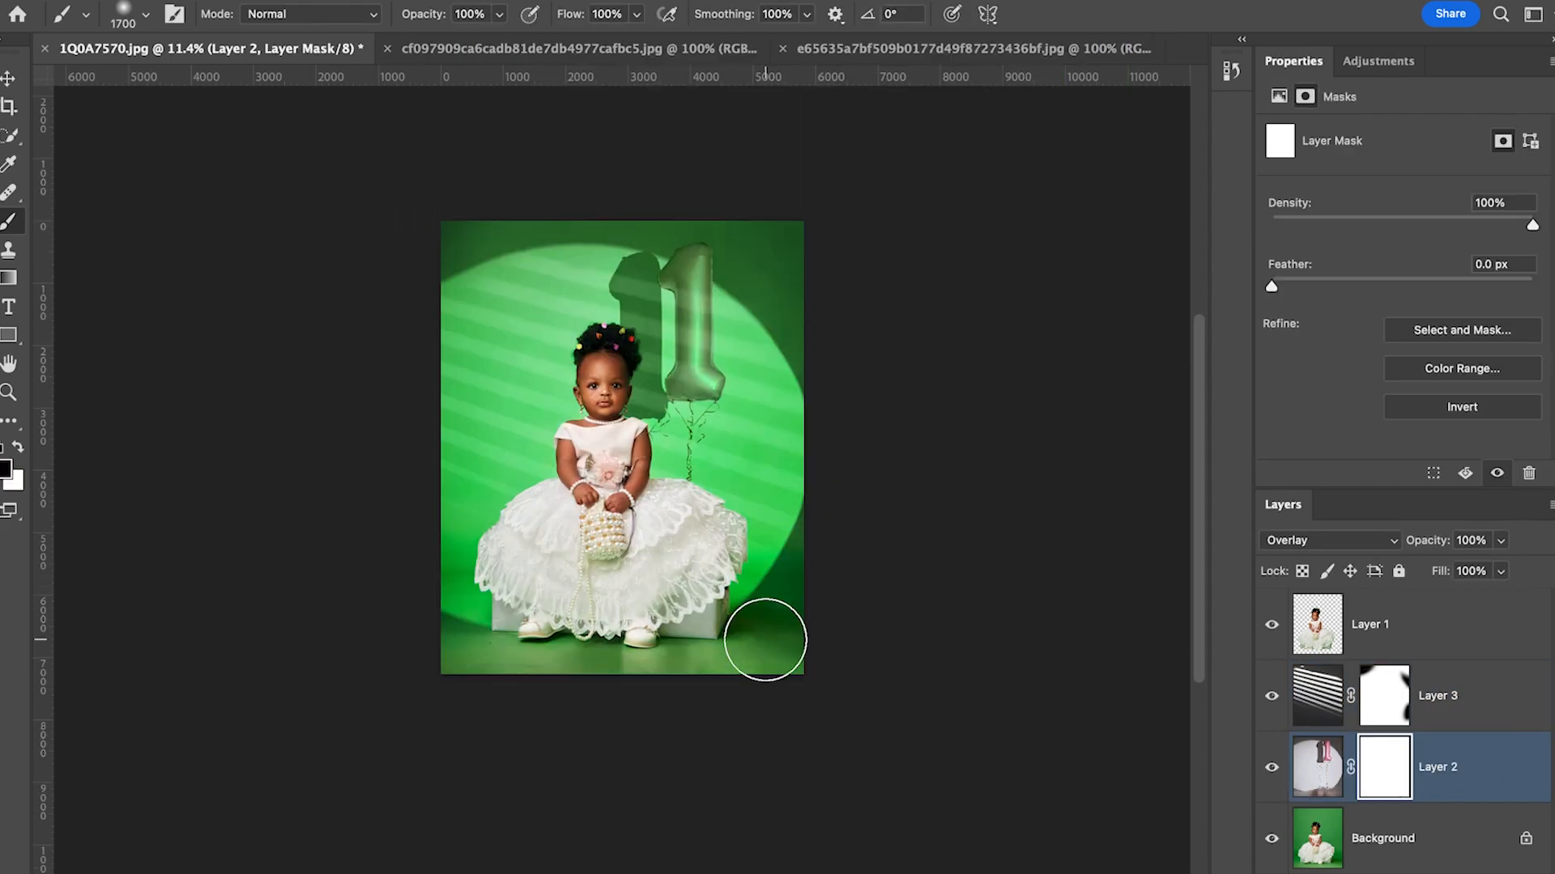
left_click_drag(496, 44, 437, 45)
left_click(636, 15)
left_click_drag(633, 45, 580, 45)
Undo the last floor stroke, reduce the brush to 1500 px and fade the balloon layer along the floor on its mask.
mouse_move(741, 680)
left_mouse_down()
mouse_move(430, 660)
mouse_move(539, 676)
mouse_move(879, 660)
left_mouse_up()
key("super+z")
key("bracketleft")
scroll(880, 660, "up", 1)
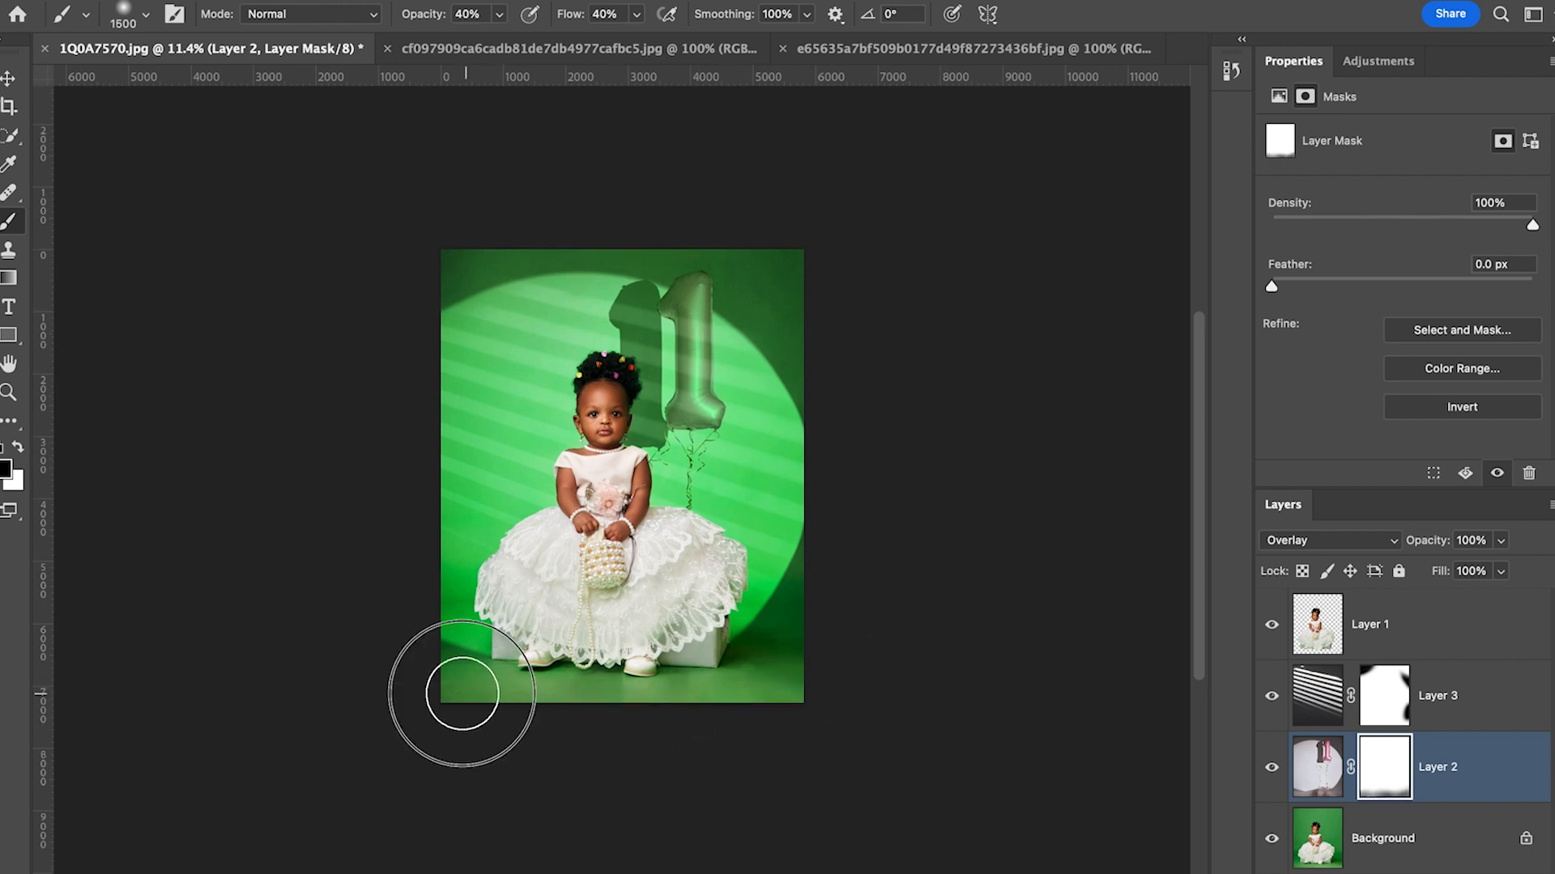
Inspect the blended floor area and set the balloon layer's opacity to 80%.
scroll(655, 453, "up", 5)
scroll(661, 463, "down", 5)
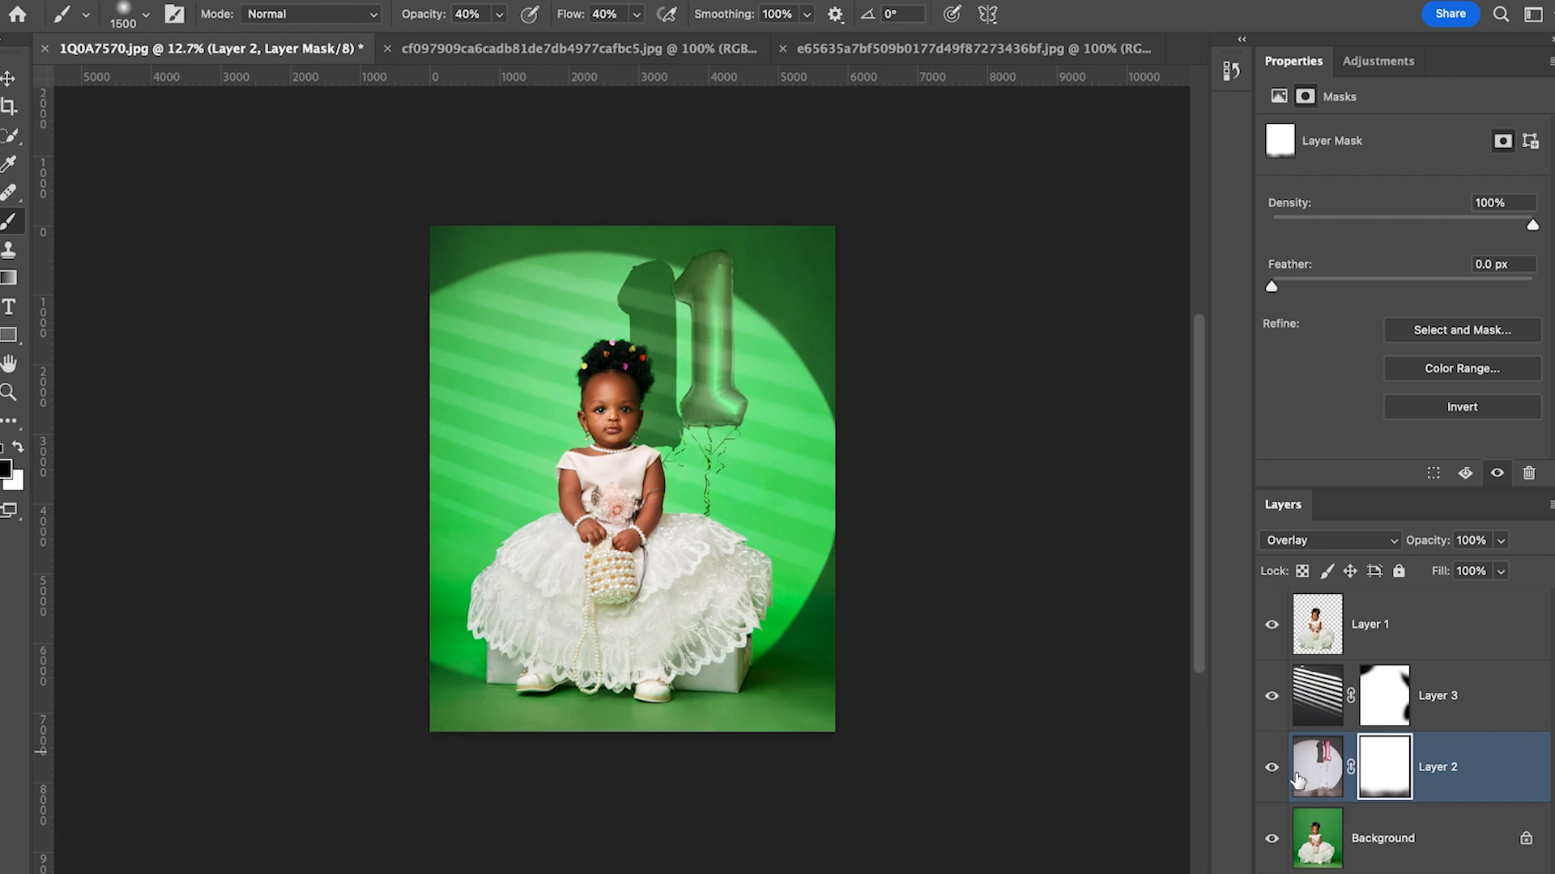
left_click(1500, 540)
left_click_drag(1500, 567, 1481, 572)
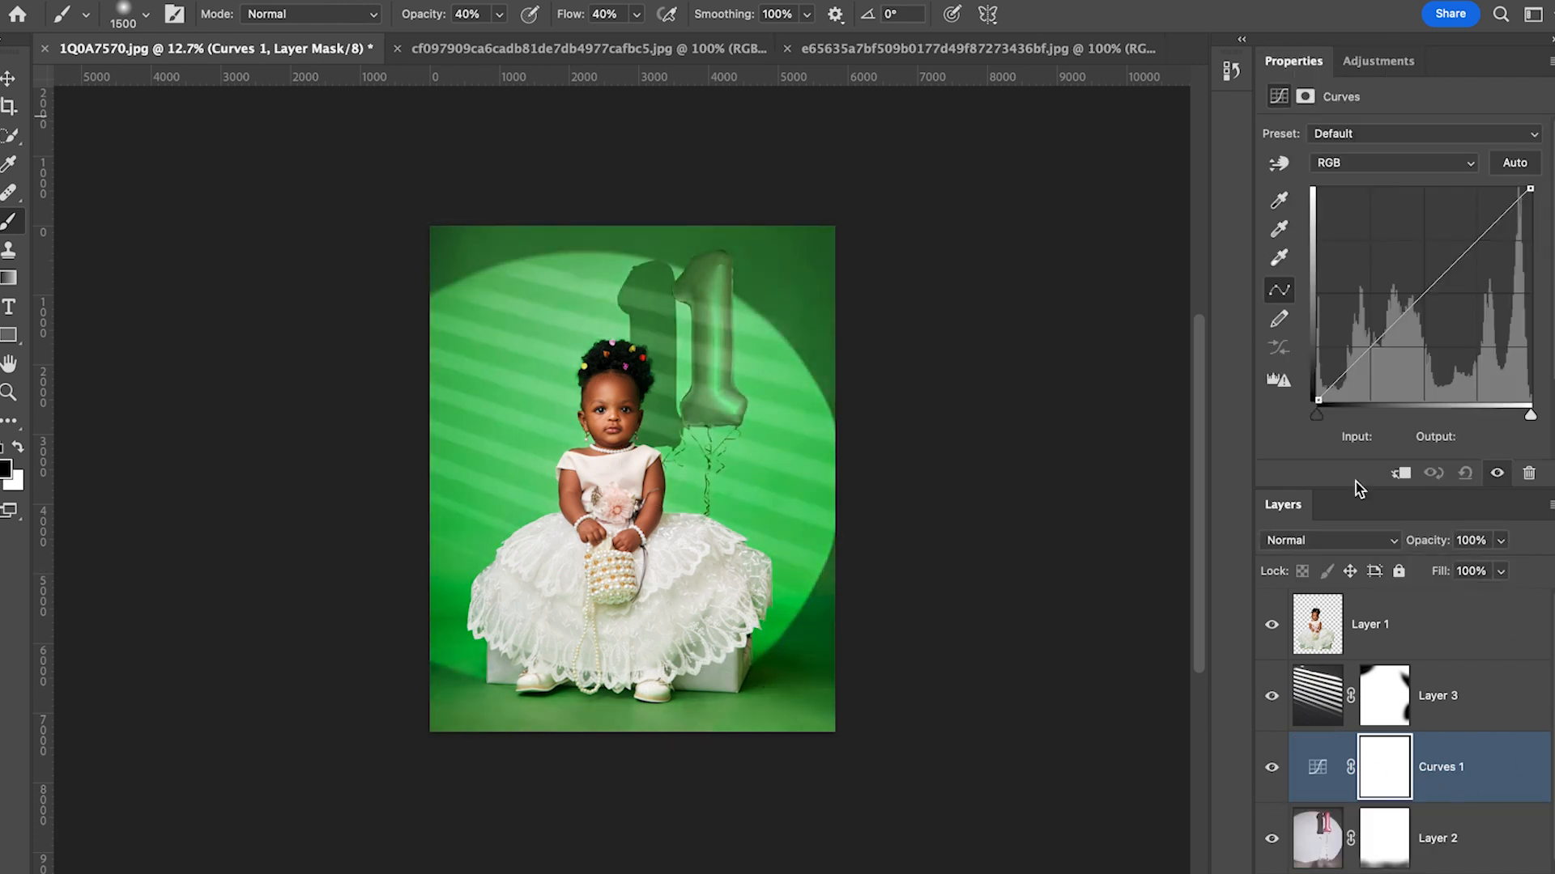
Increase contrast in the Curves adjustment above the balloon layer by moving the black point inward and the white point to input 242.
left_click_drag(1317, 402, 1333, 400)
left_click_drag(1530, 189, 1519, 189)
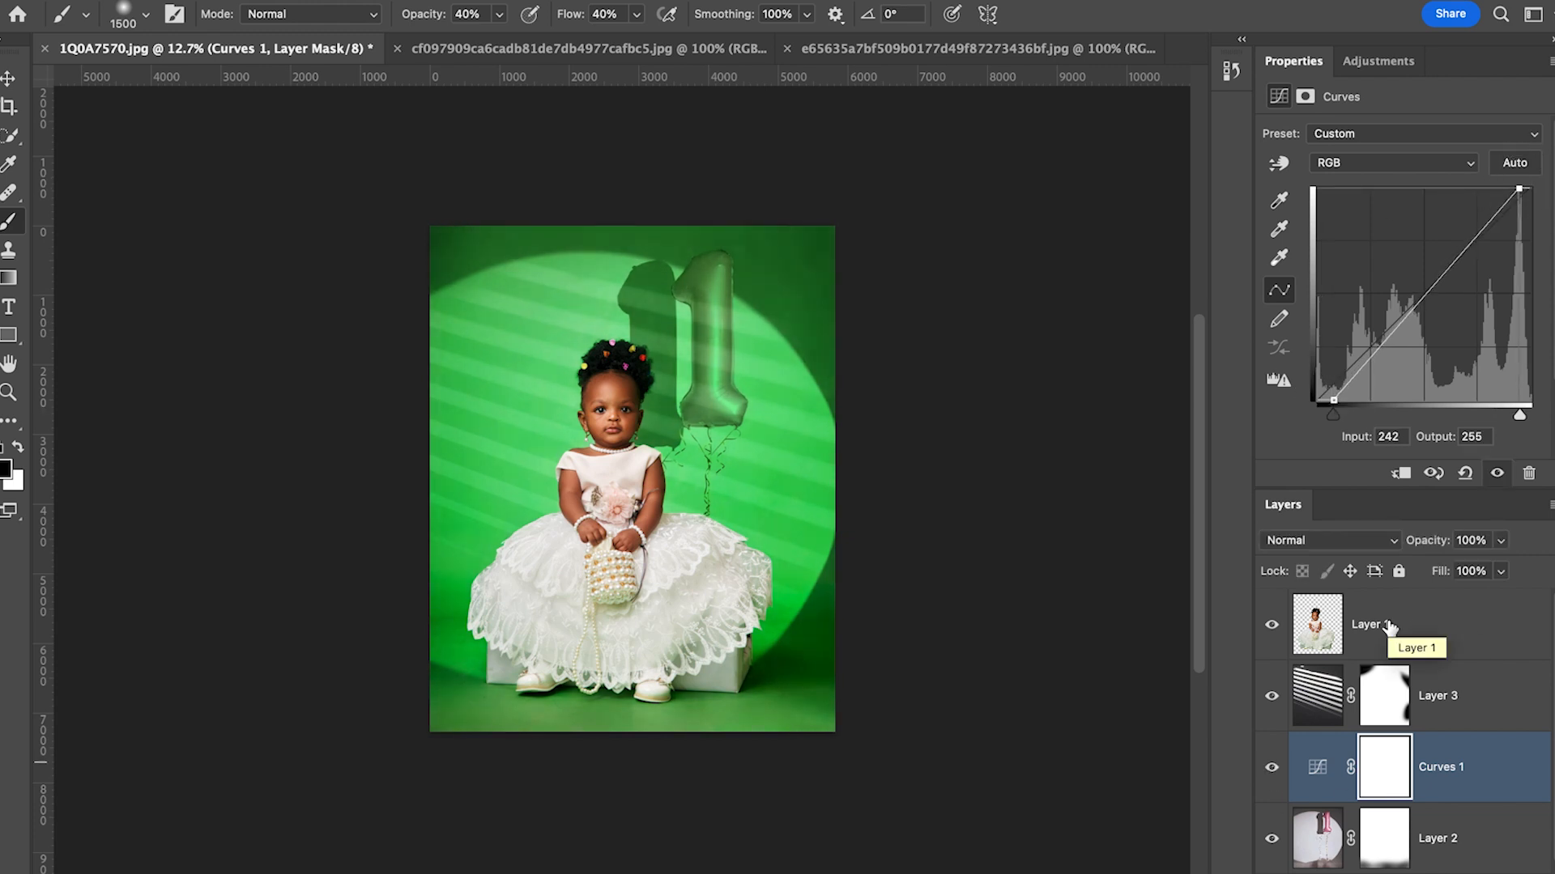
Add a Curves adjustment above the child cutout, moving the black point slightly inward and the white point to input 243.
left_click(1328, 640)
left_click(1378, 62)
left_click(1367, 113)
left_click_drag(1317, 402, 1328, 401)
left_click_drag(1530, 189, 1521, 189)
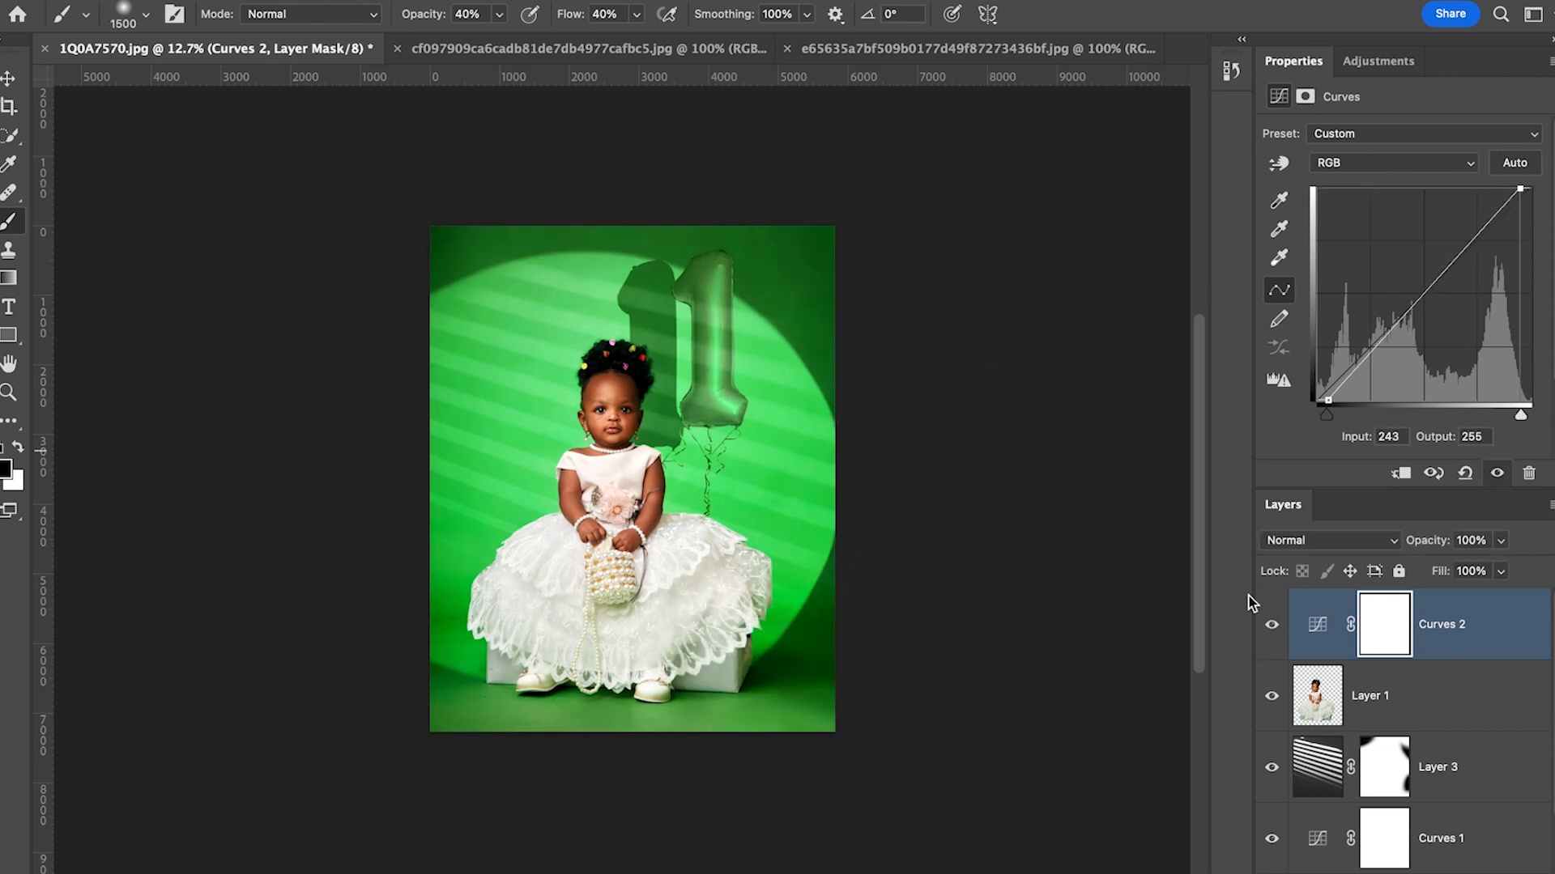
Stamp all visible layers into a new top layer and open it in the Camera Raw Filter.
key("super+alt+shift+e")
left_click(574, 1)
left_click(635, 143)
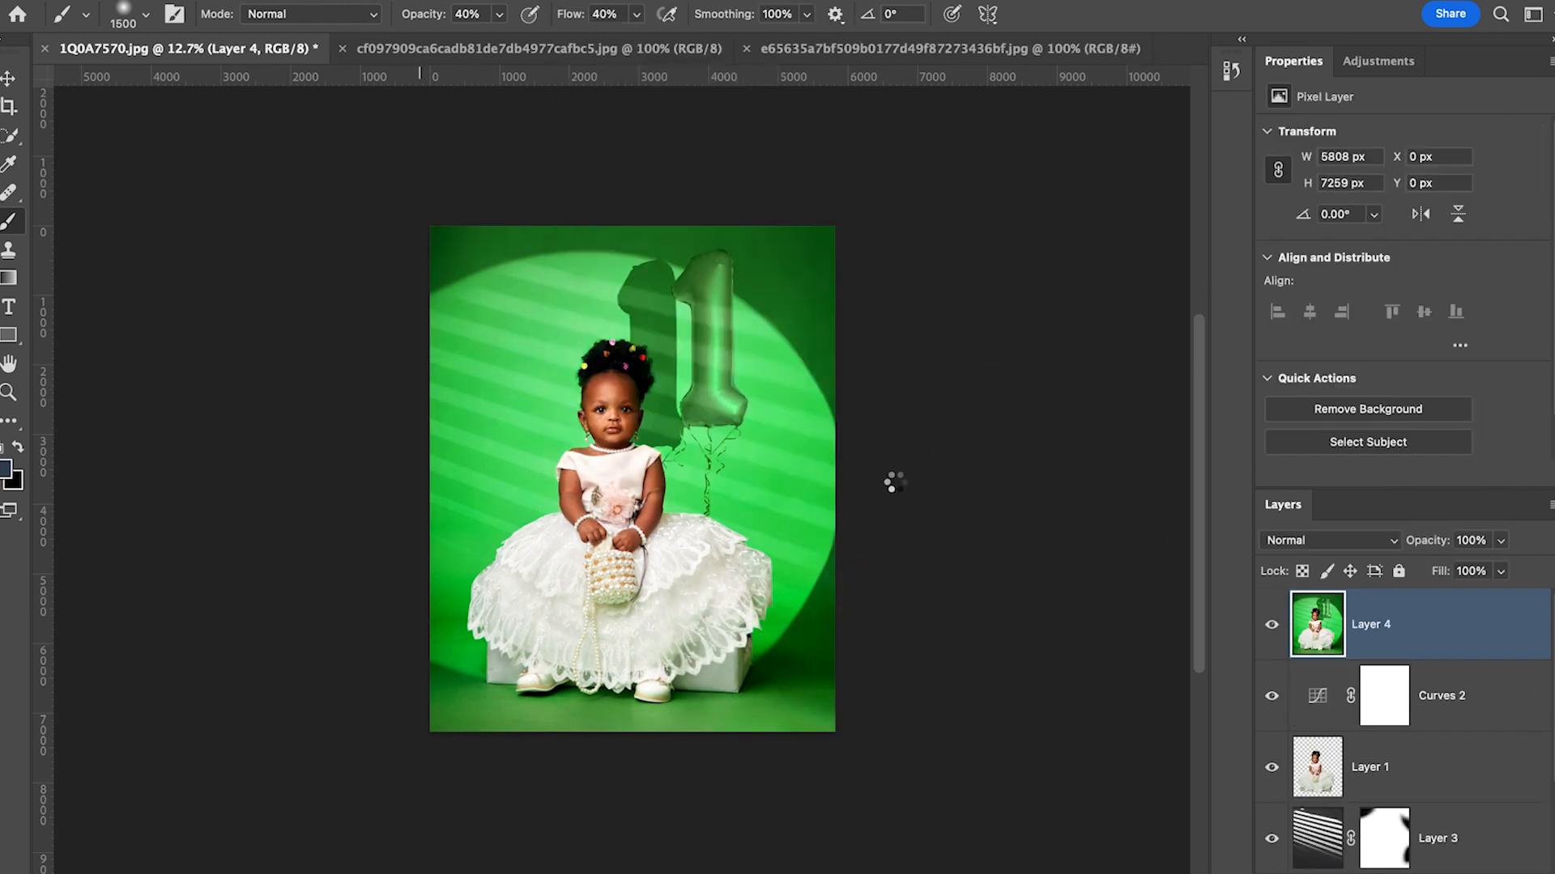
Mask the background in Camera Raw, reduce its saturation to -20, compare before and after, and apply the filter.
left_click(1545, 201)
left_click(1399, 312)
scroll(1449, 541, "down", 5)
left_click(1216, 573)
left_click_drag(1323, 743, 1291, 754)
left_click(1113, 787)
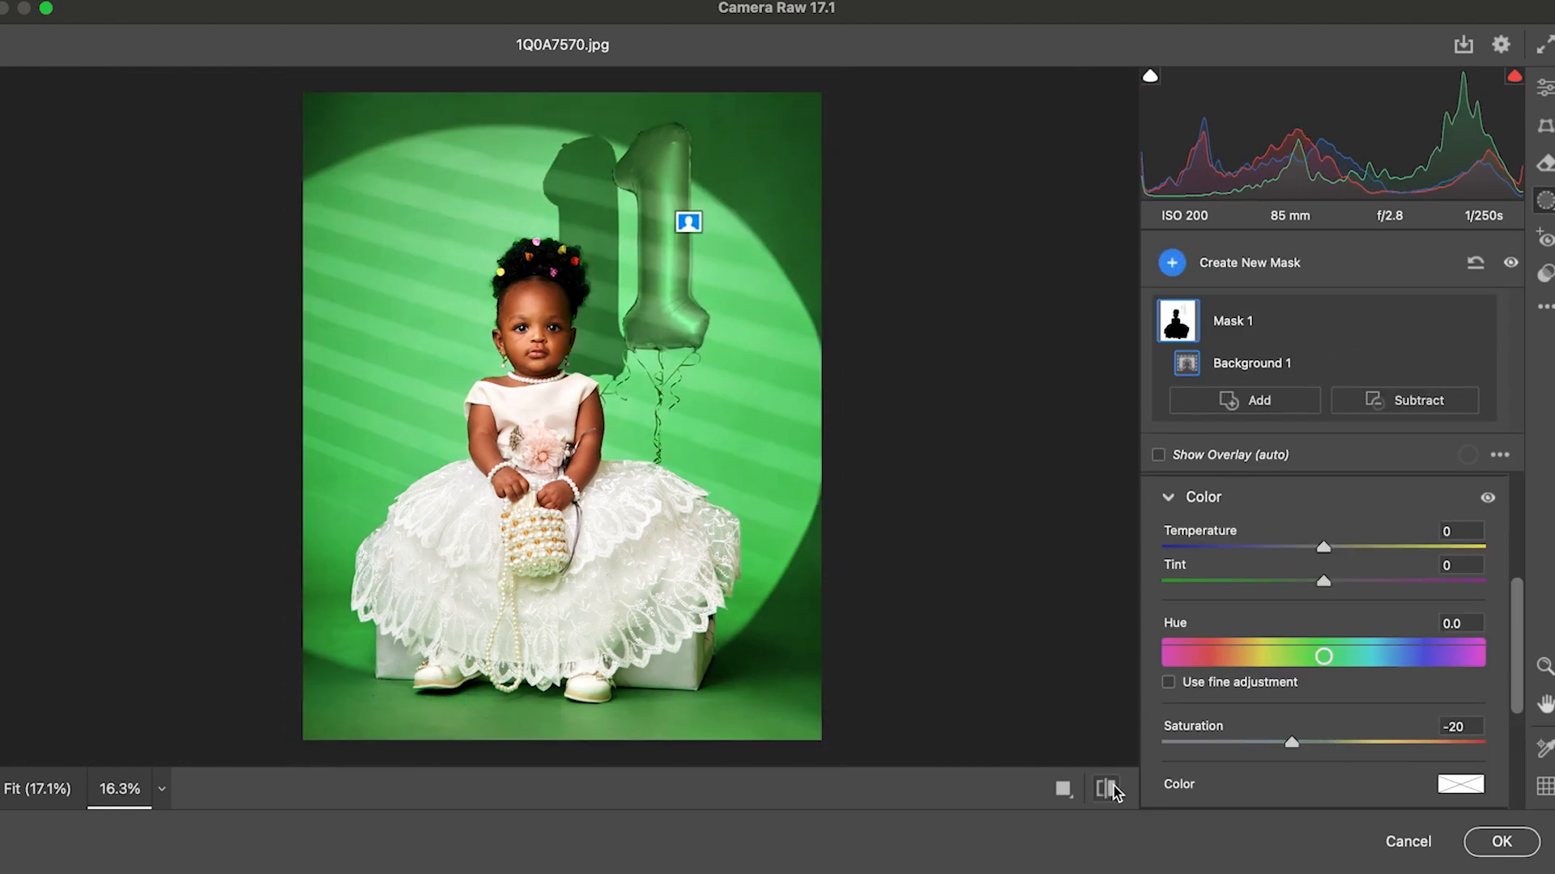
left_click(1502, 841)
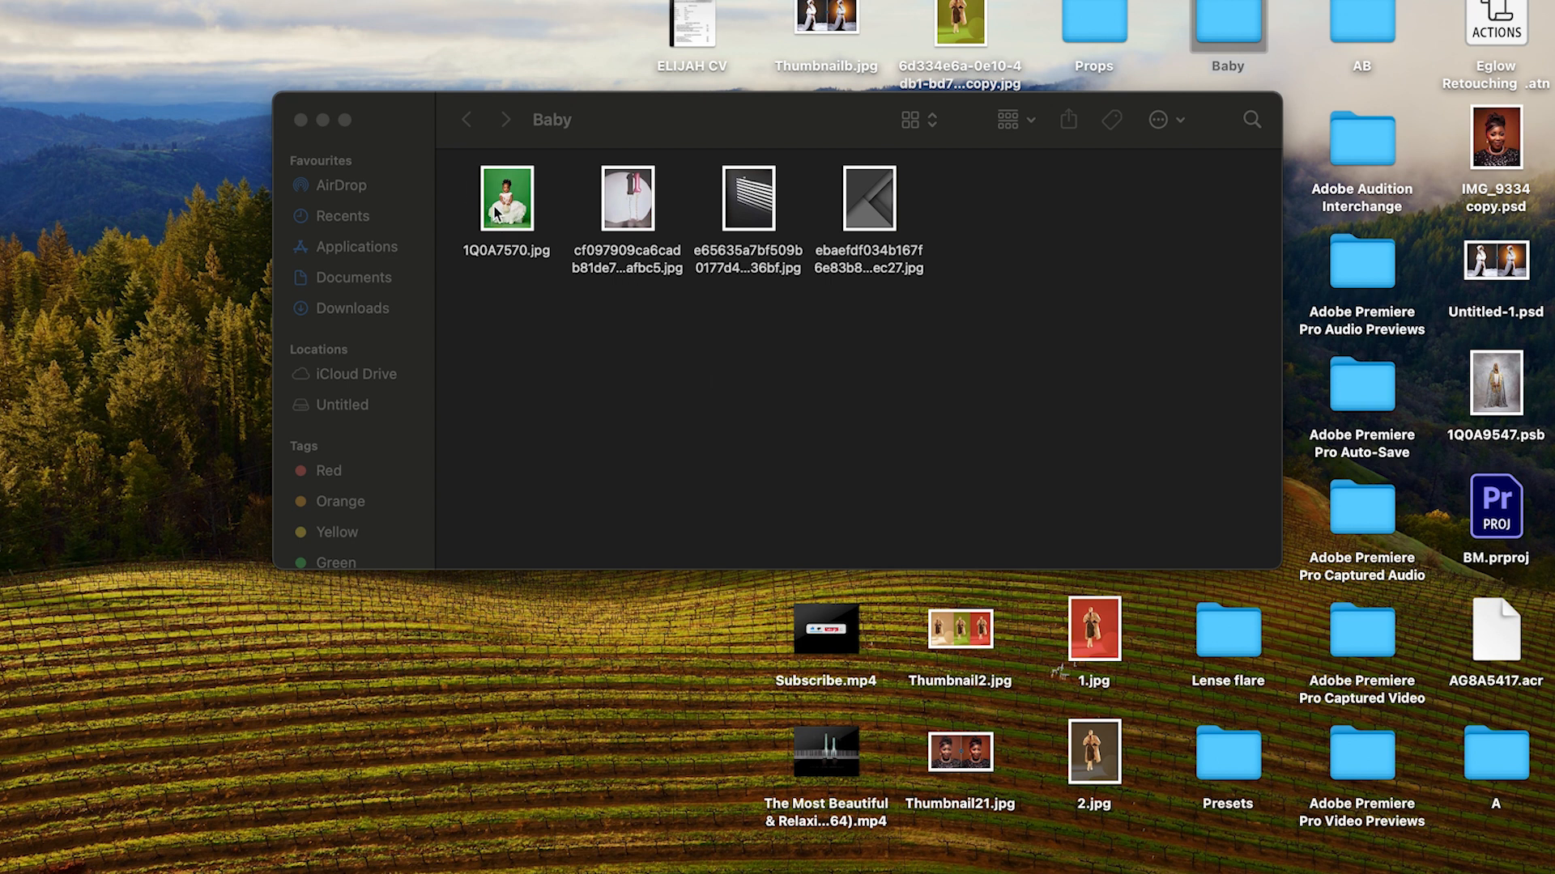
Preview the child portrait, balloon spotlight and window-light stripes images in the Baby folder in Finder.
left_click(496, 213)
key("space")
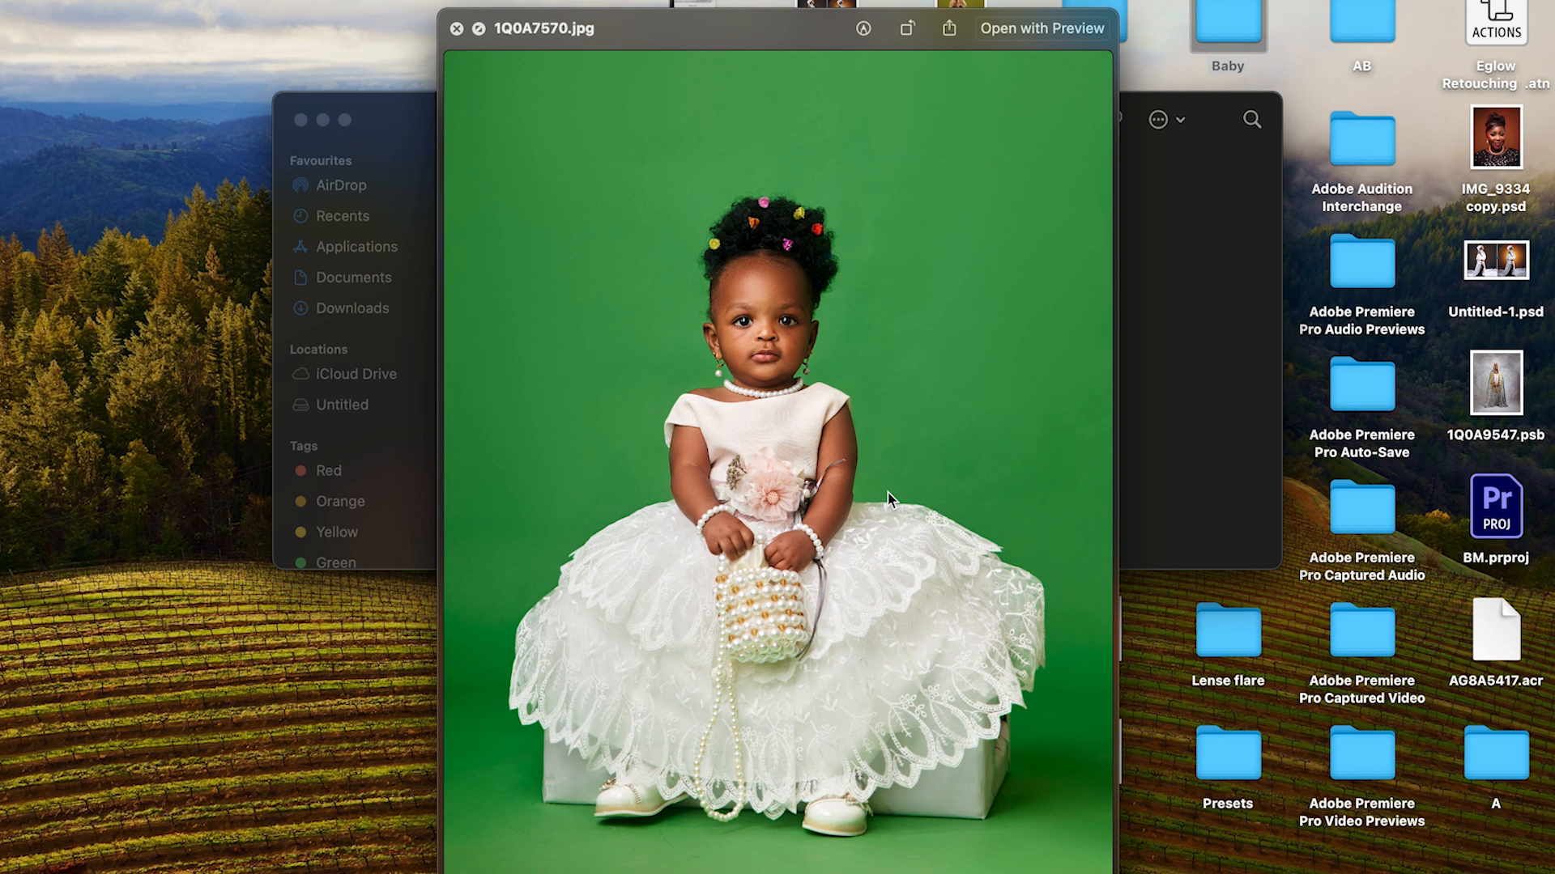
key("space")
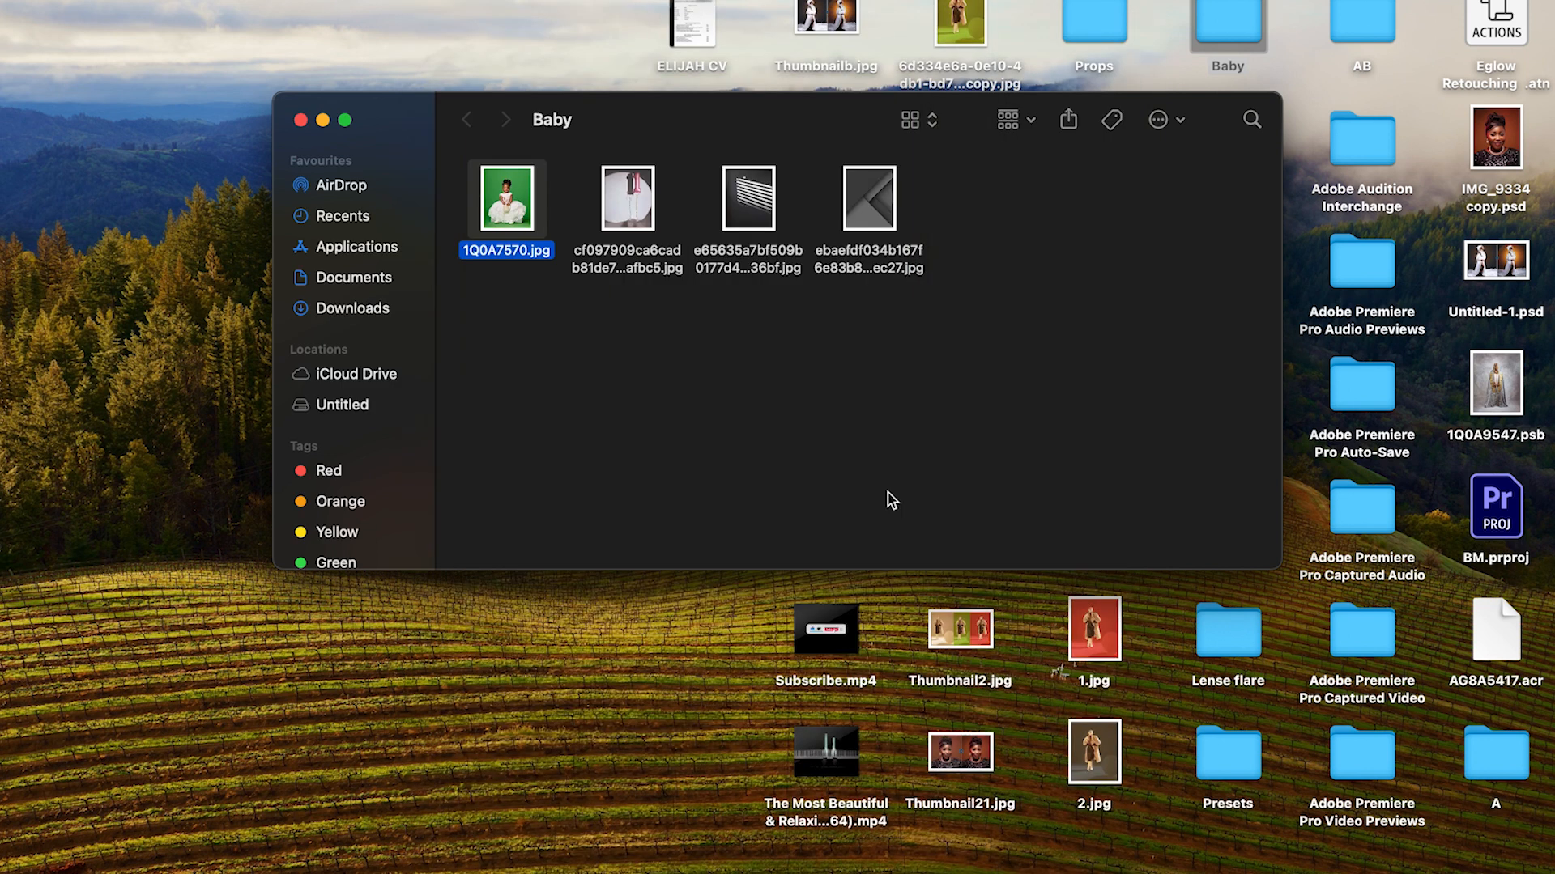
left_click(632, 192)
key("space")
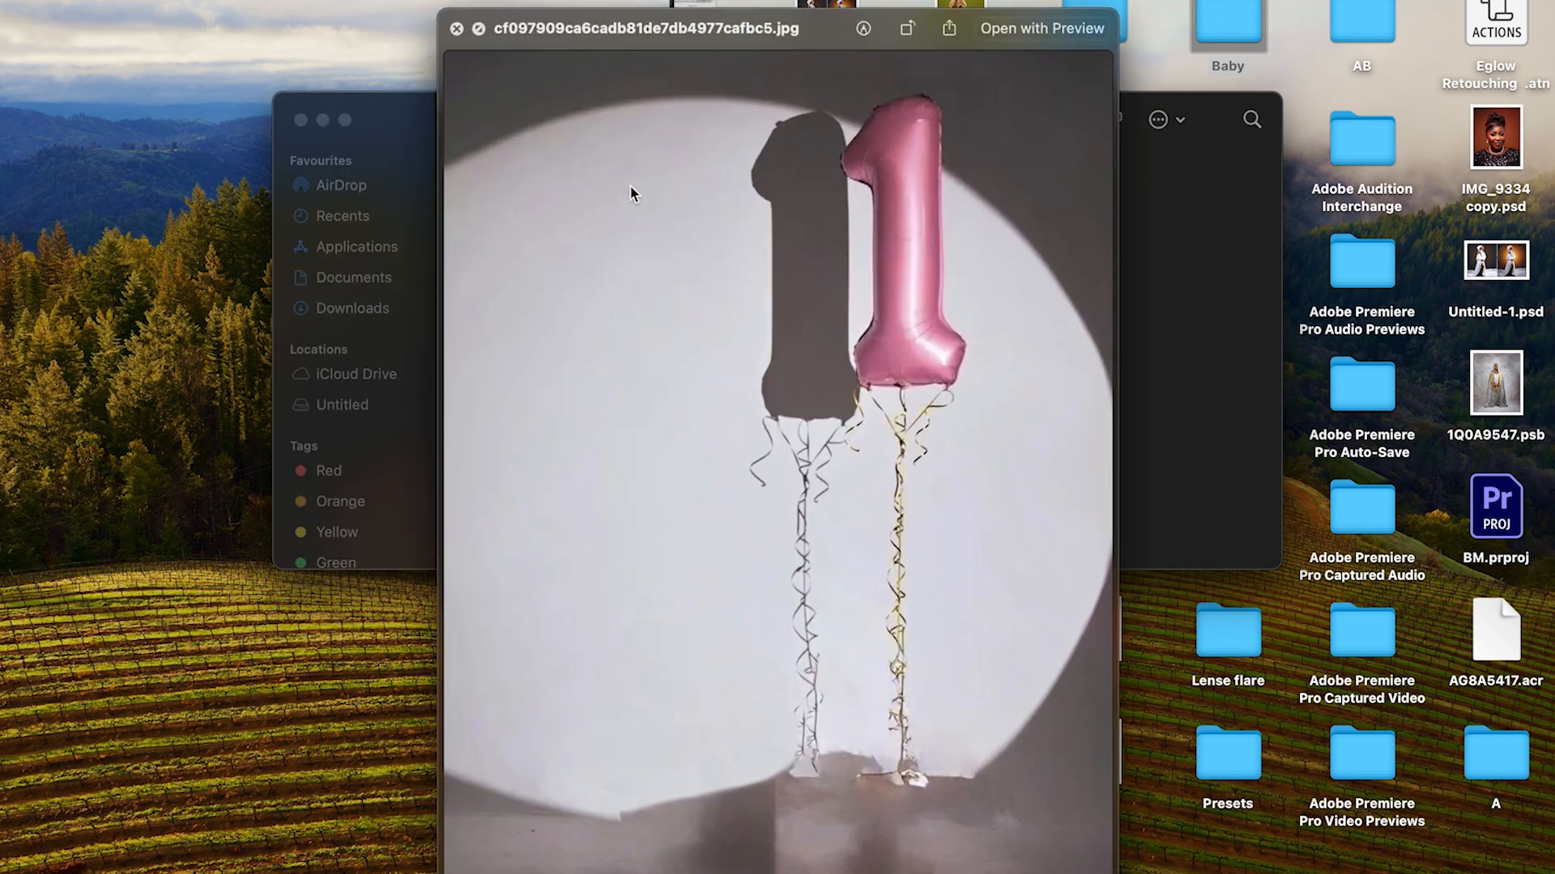
key("space")
left_click(747, 203)
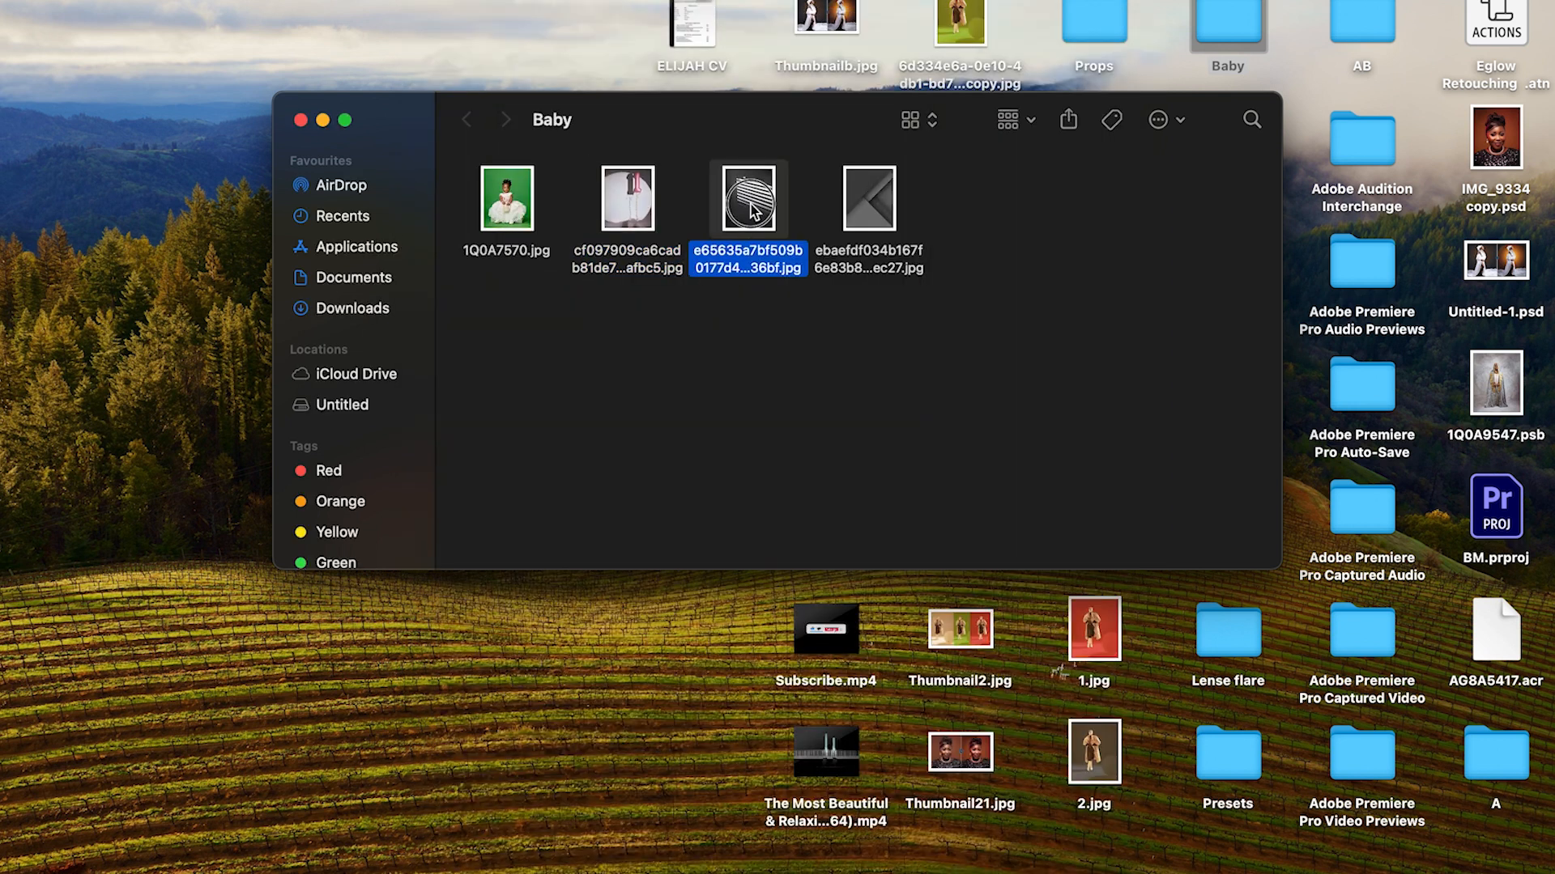
key("space")
key("space")
left_click(609, 209)
key("space")
key("space")
left_click(721, 196)
key("space")
key("space")
Open the portrait 1Q0A7570.jpg together with the balloon spotlight and window-light images in Adobe Photoshop 2024.
left_click(496, 202)
left_click(628, 198, "super")
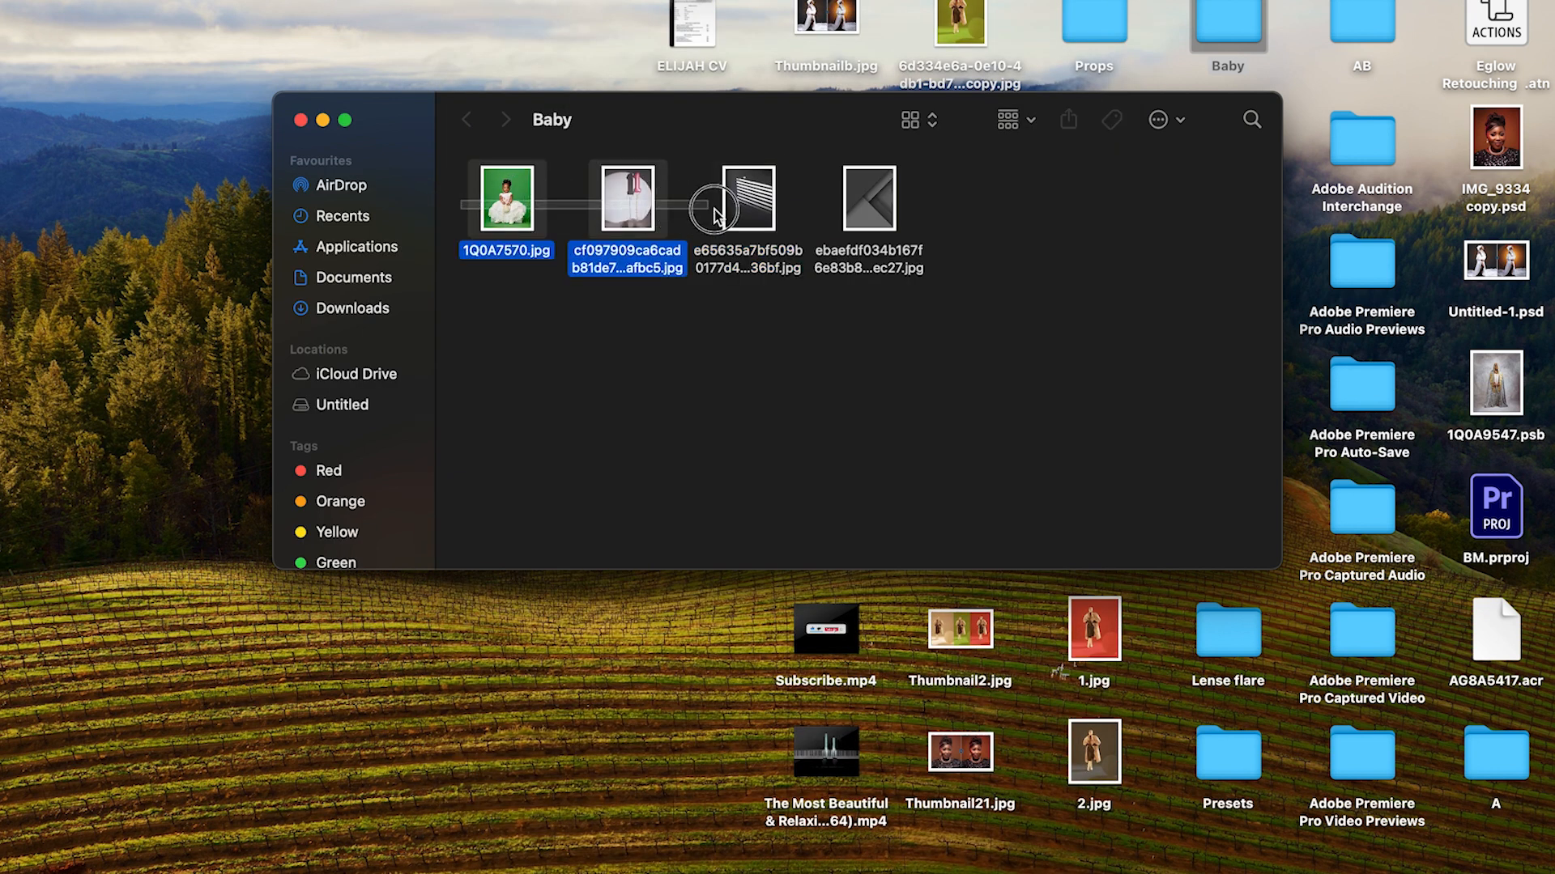
left_click(749, 198, "super")
right_click(752, 212)
mouse_move(923, 273)
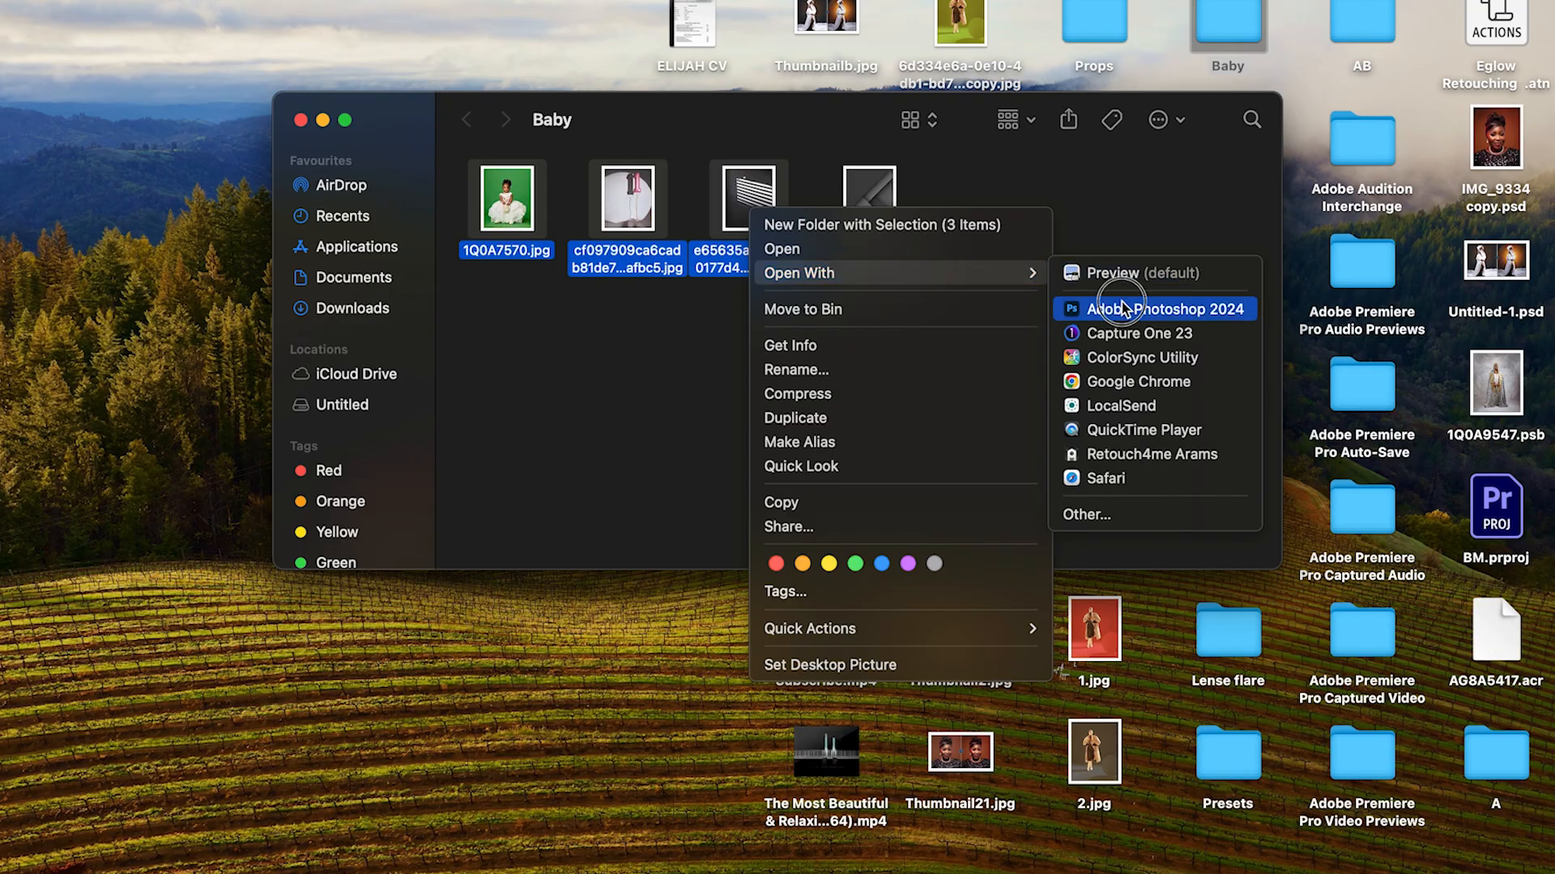
left_click(1117, 307)
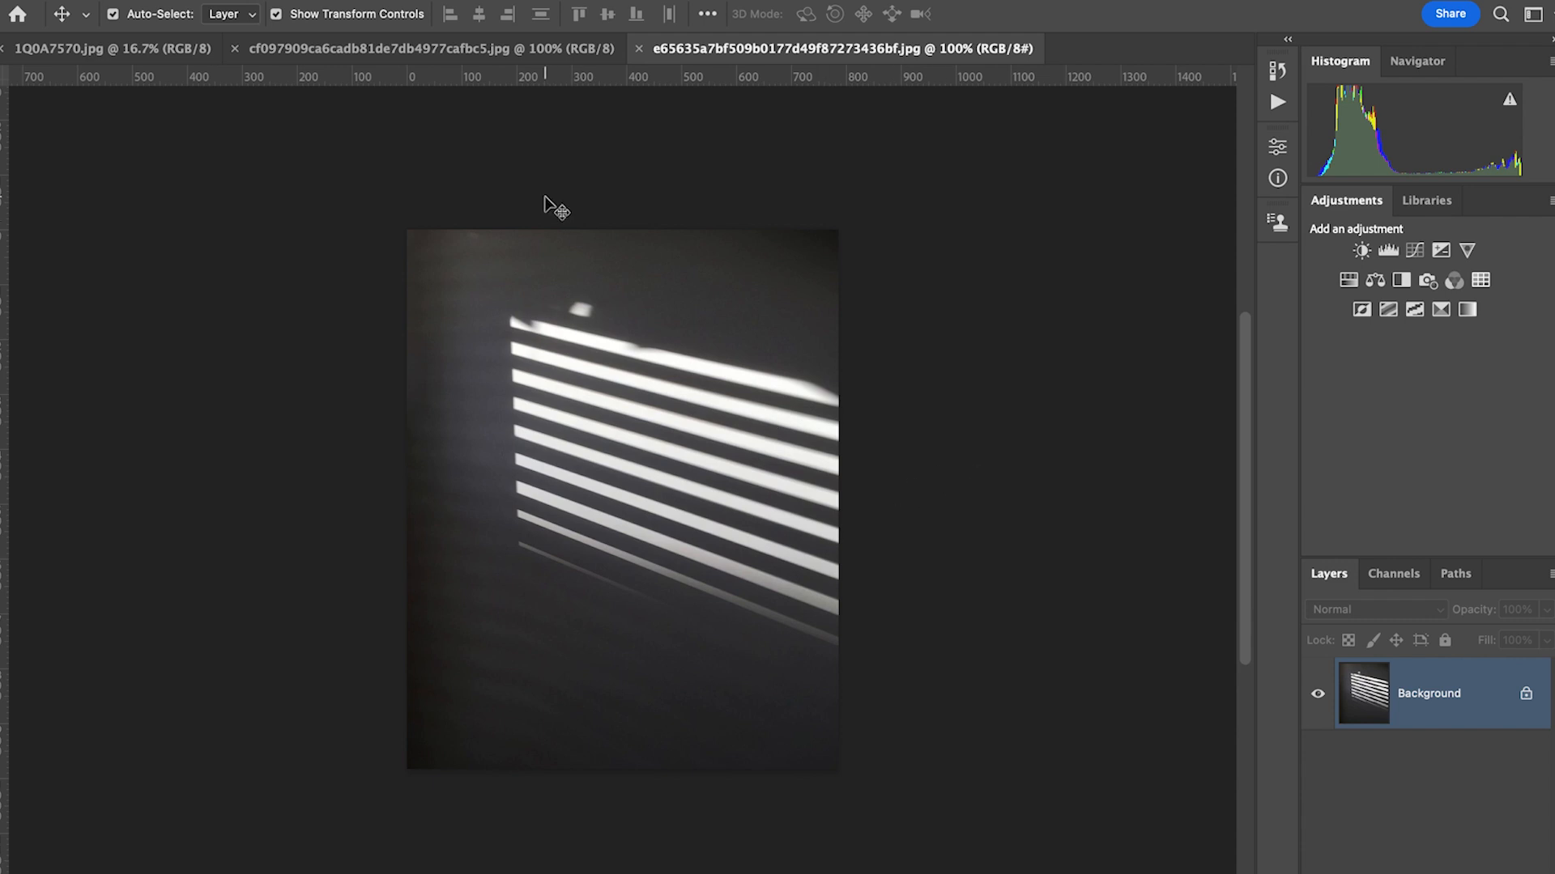
Extend the portrait's canvas beyond its upper-right corner with a 4:5 crop using Content-Aware Fill.
left_click(446, 50)
left_click(108, 49)
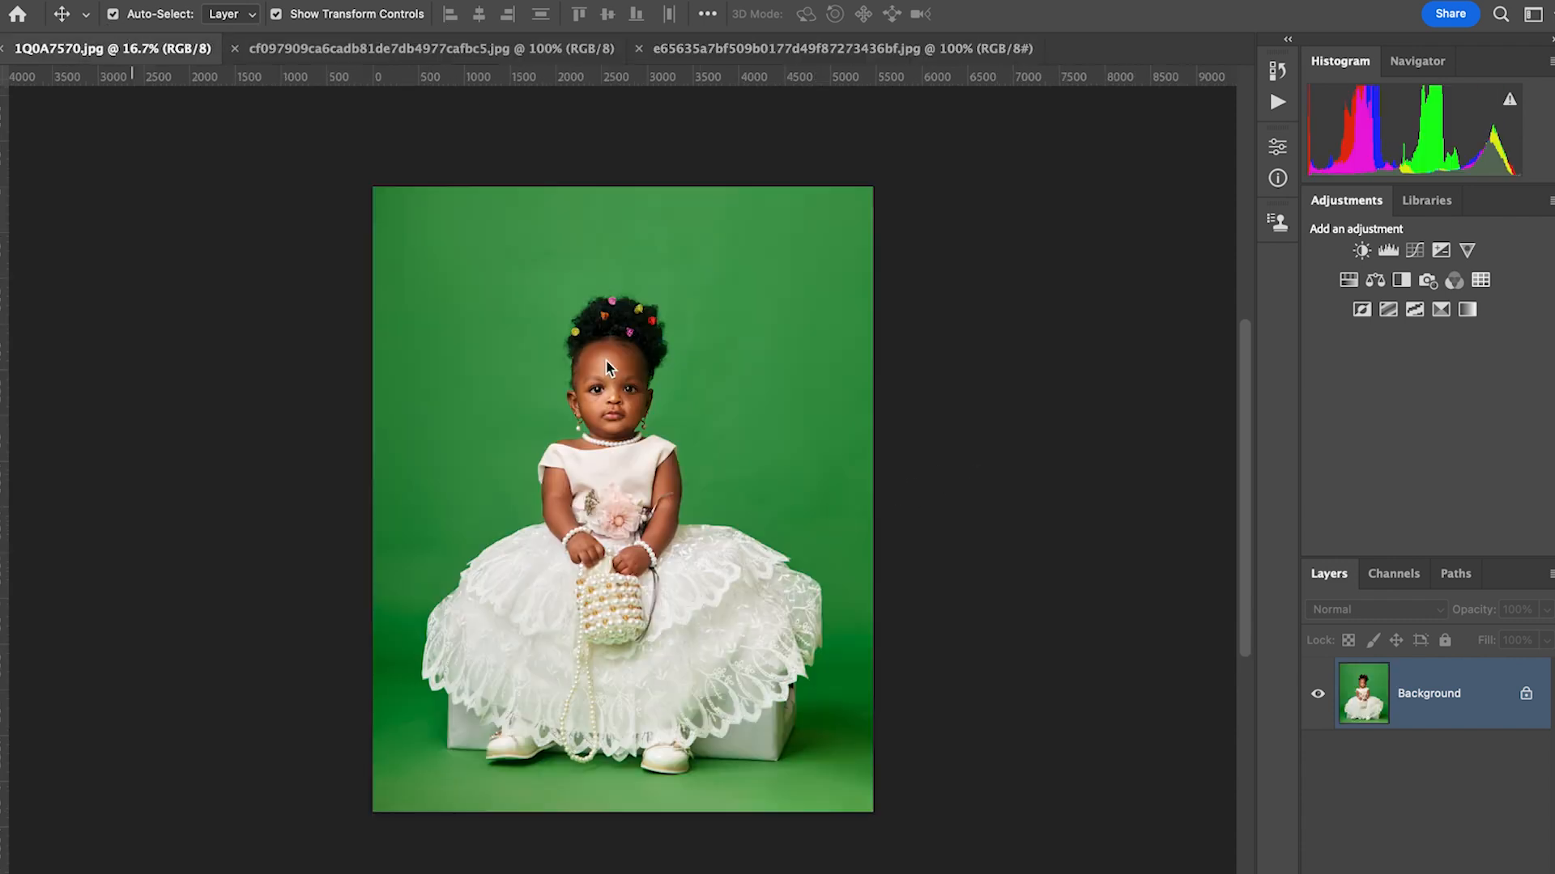
key("c")
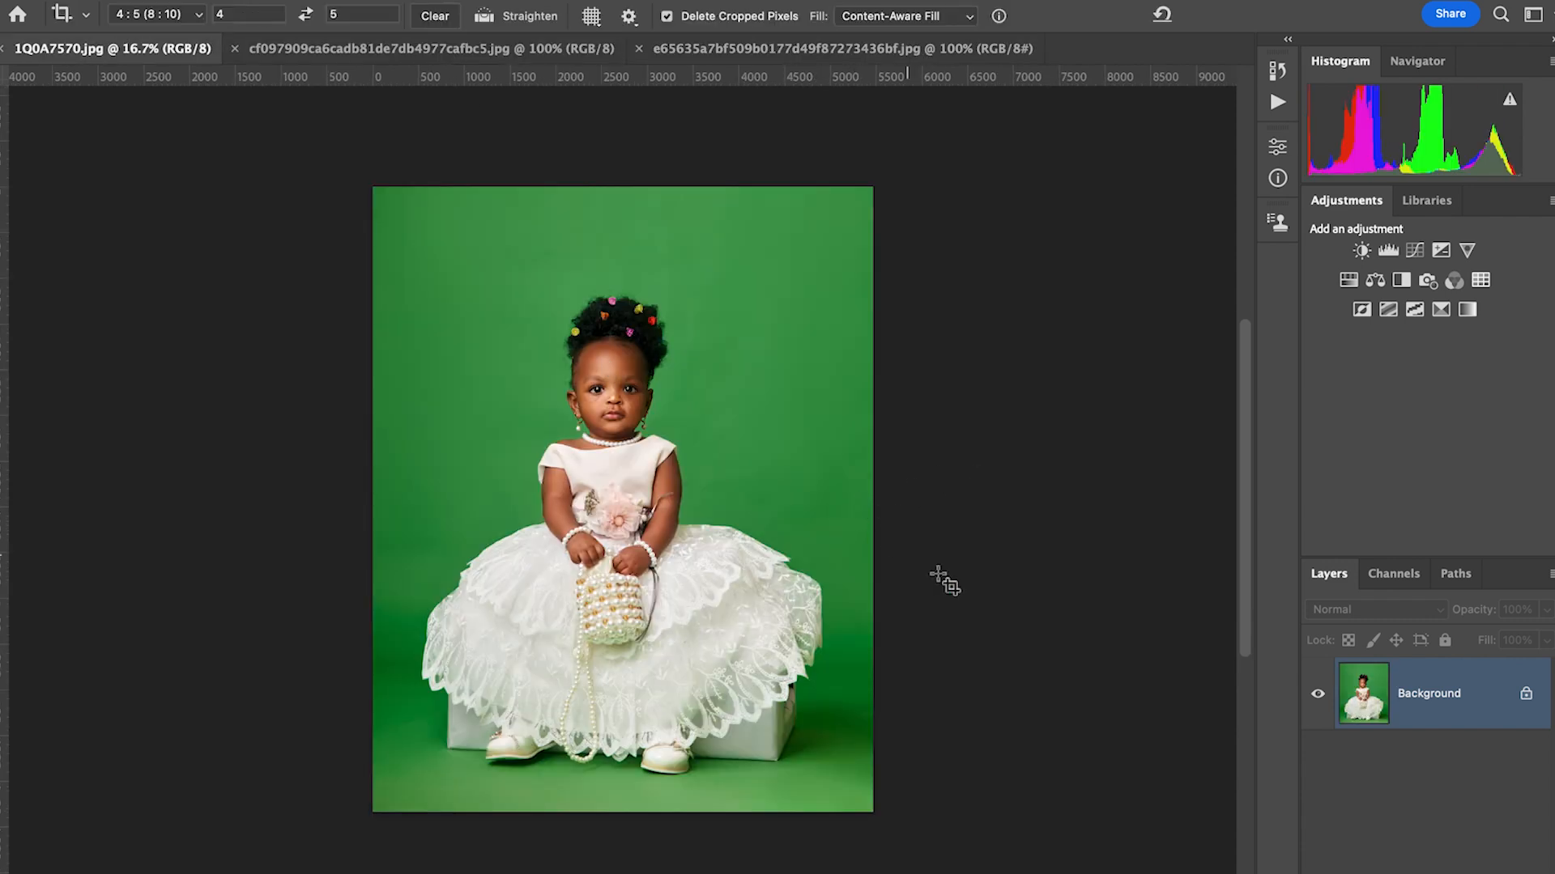
left_click_drag(305, 156, 1407, 795)
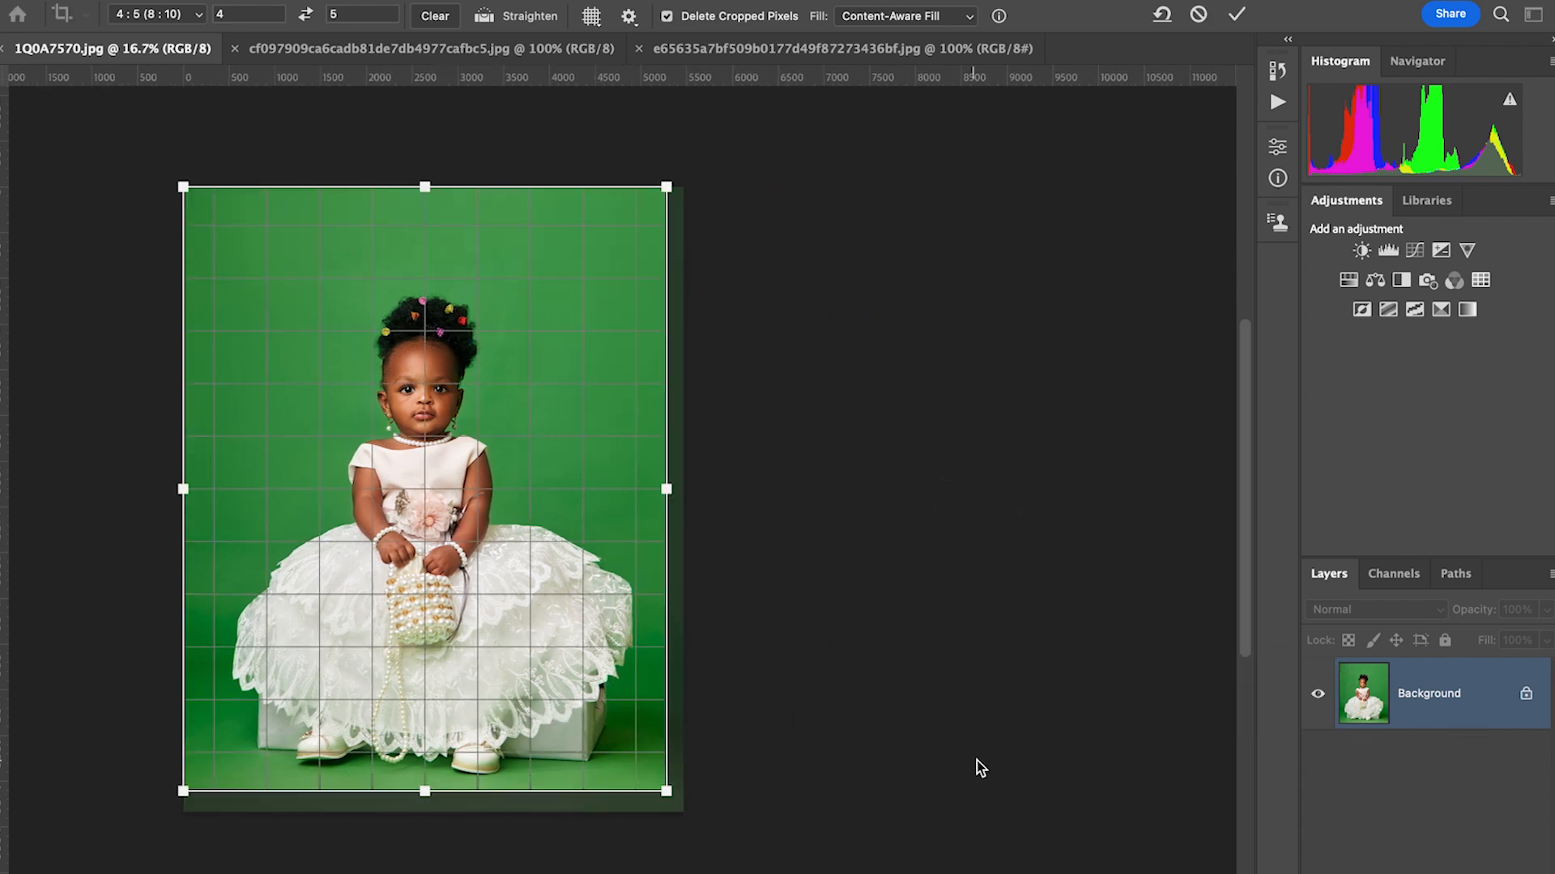
left_click_drag(668, 714, 698, 725)
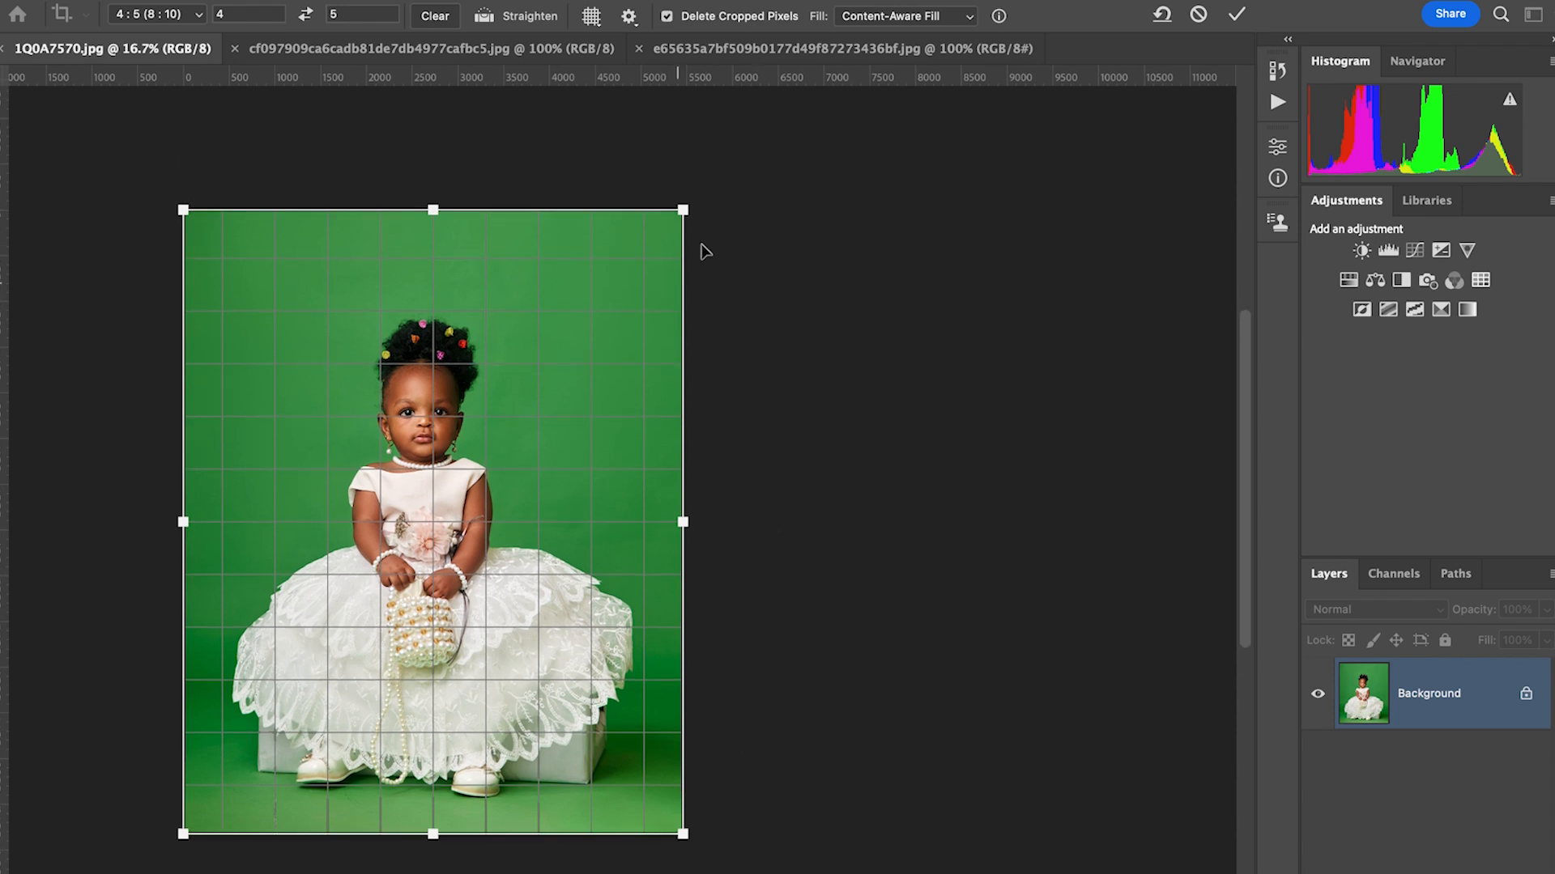
left_click_drag(684, 209, 732, 194)
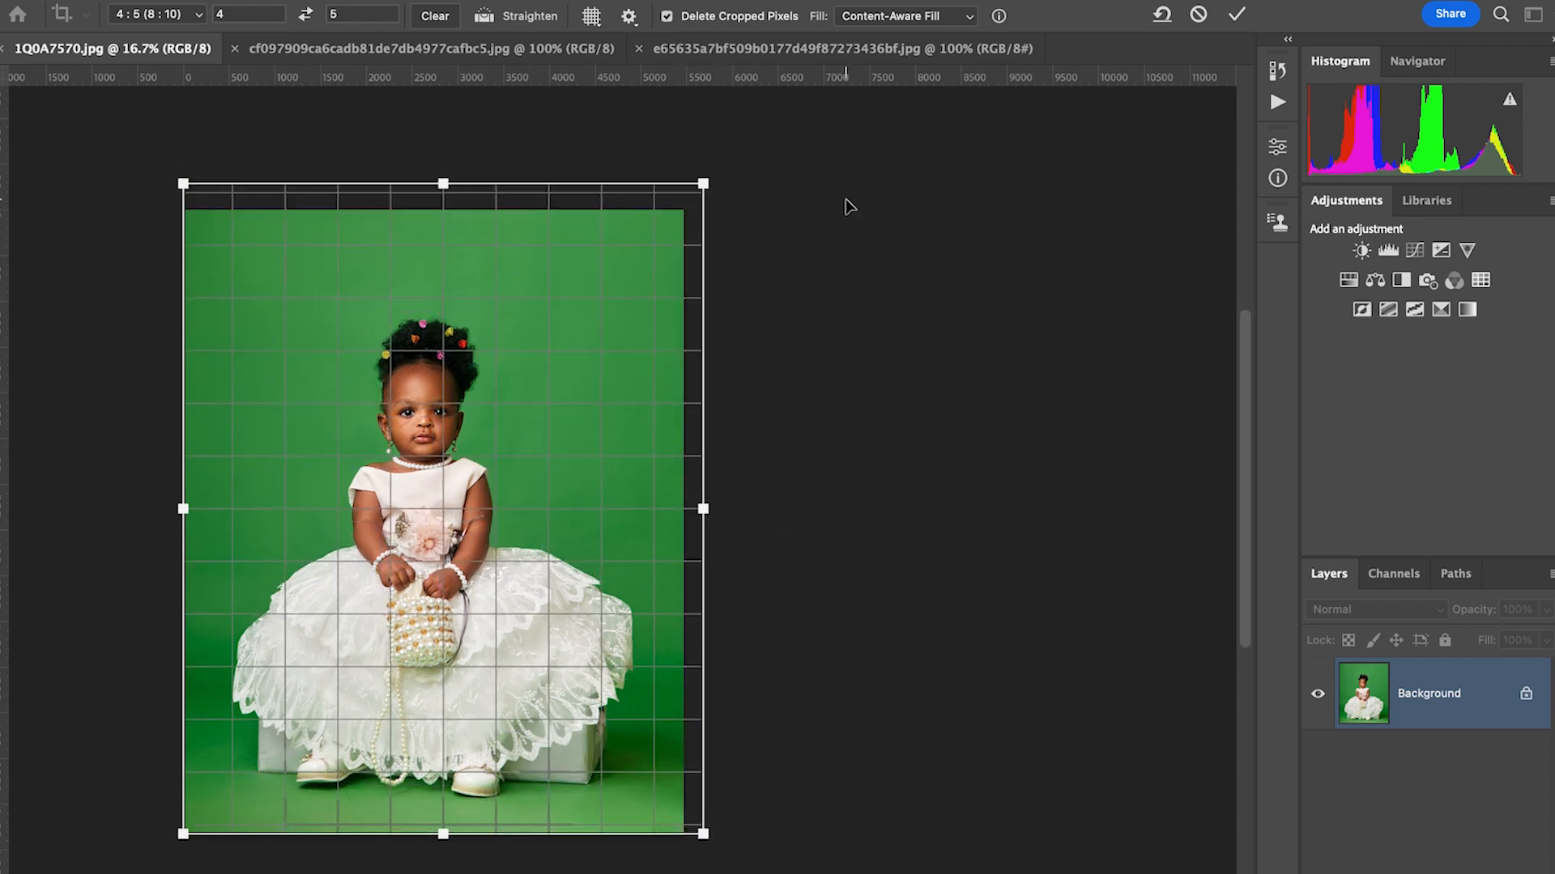
left_click_drag(703, 183, 725, 173)
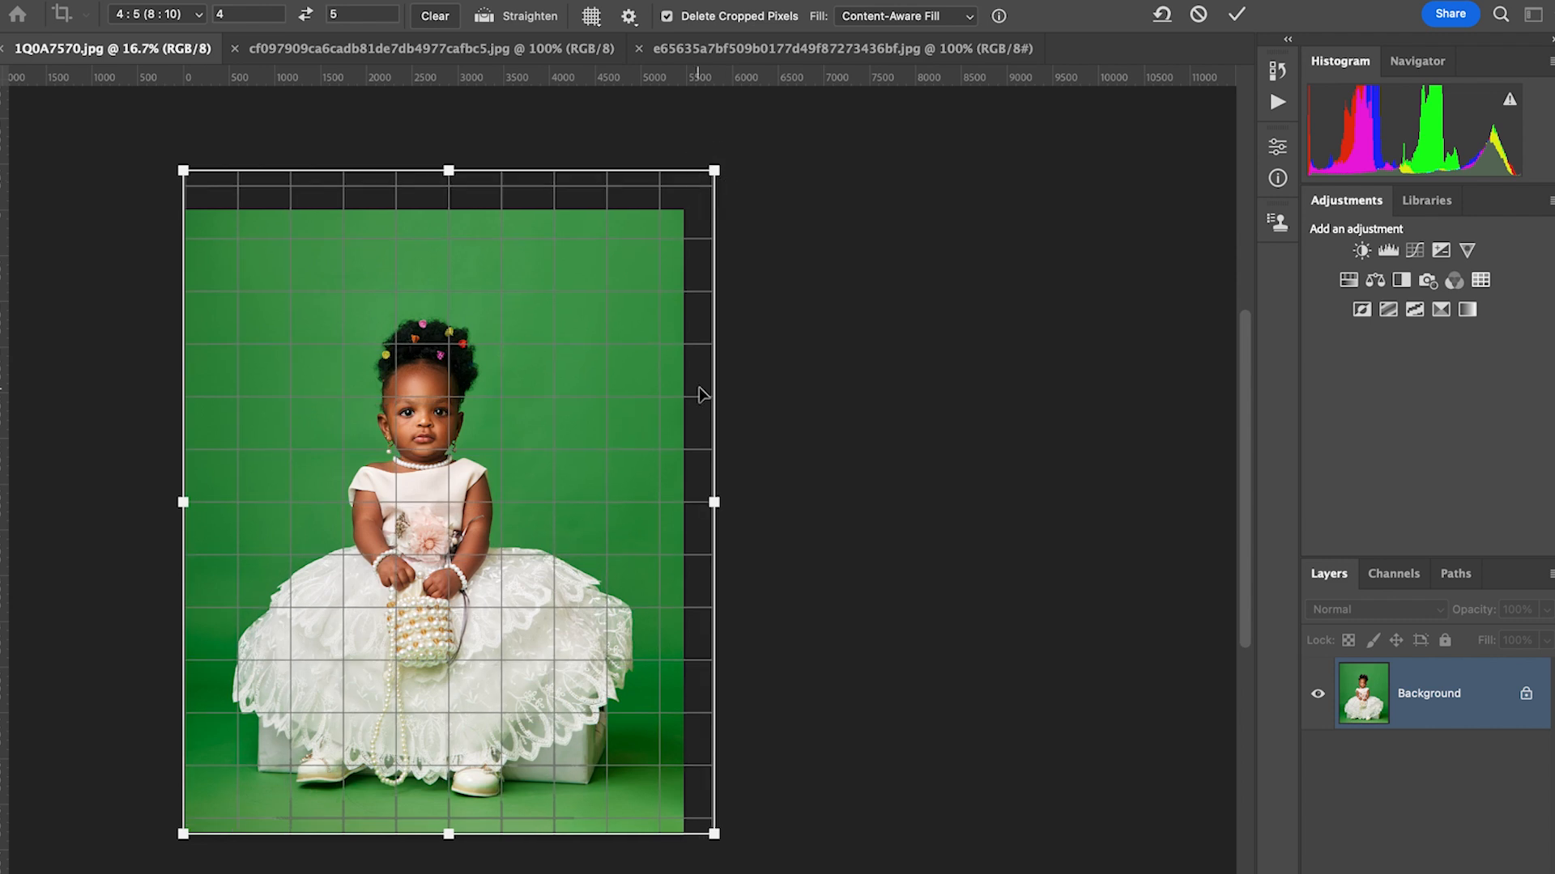
left_click(1234, 18)
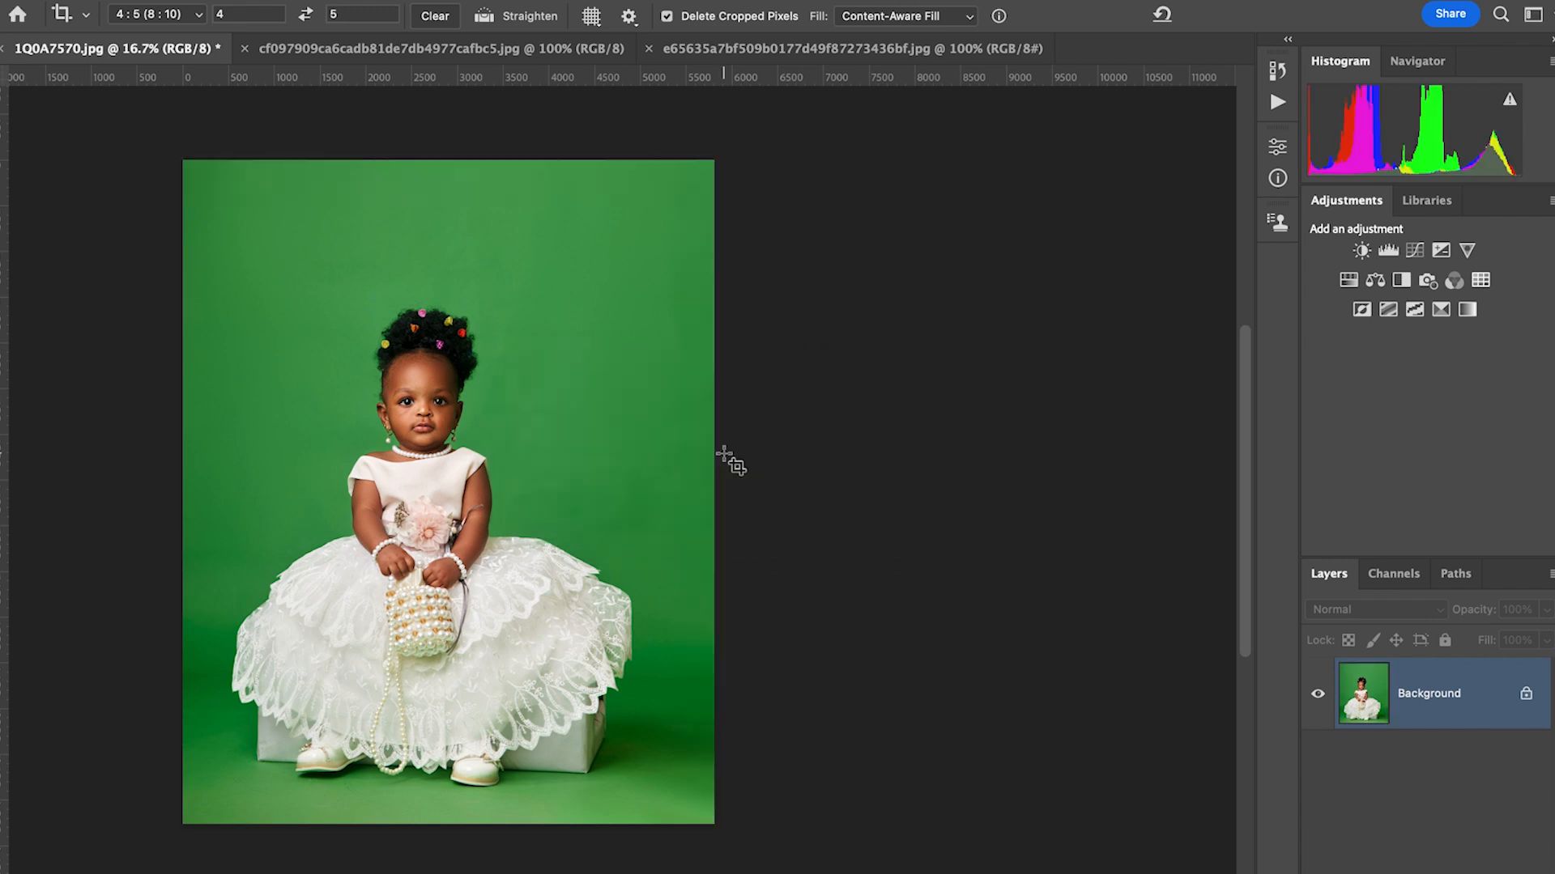
Center the portrait in view and select the child with Select Subject.
key("v")
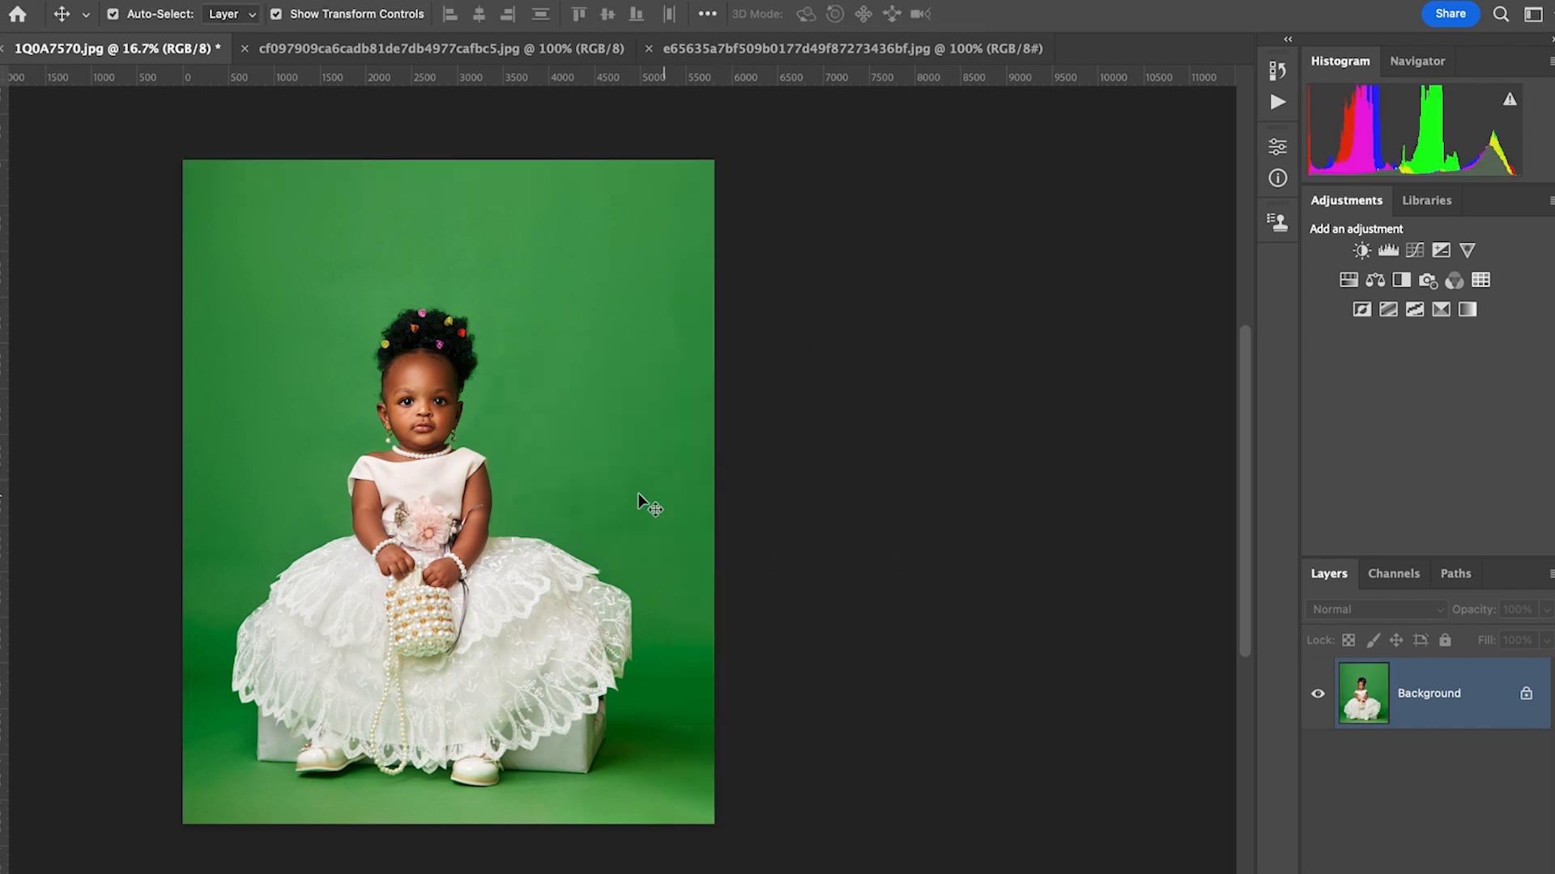
left_click_drag(507, 502, 689, 544)
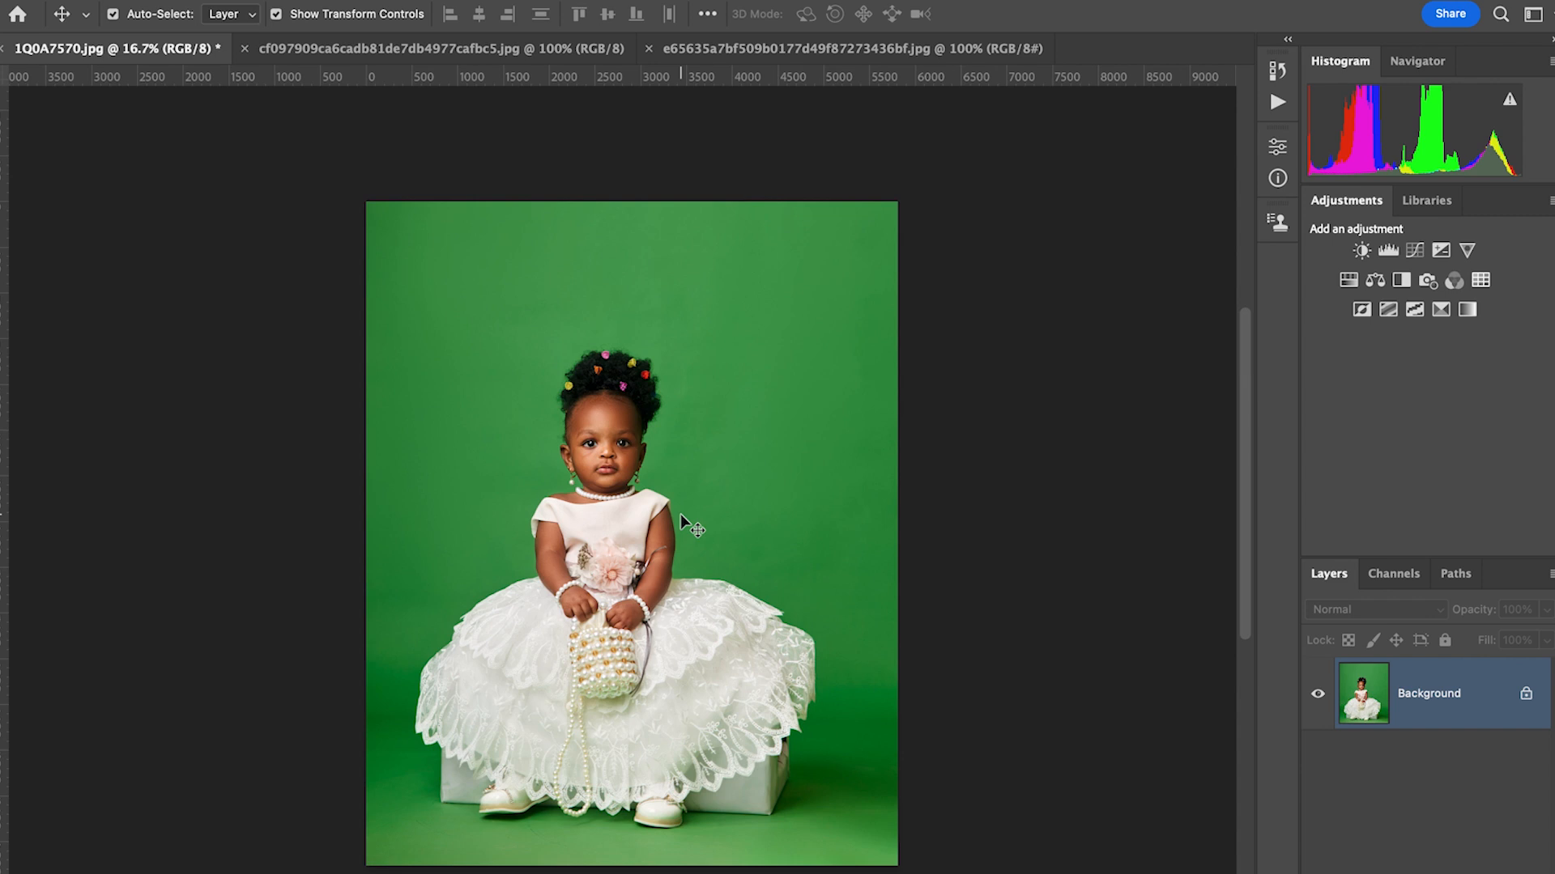
key("w")
left_click(629, 17)
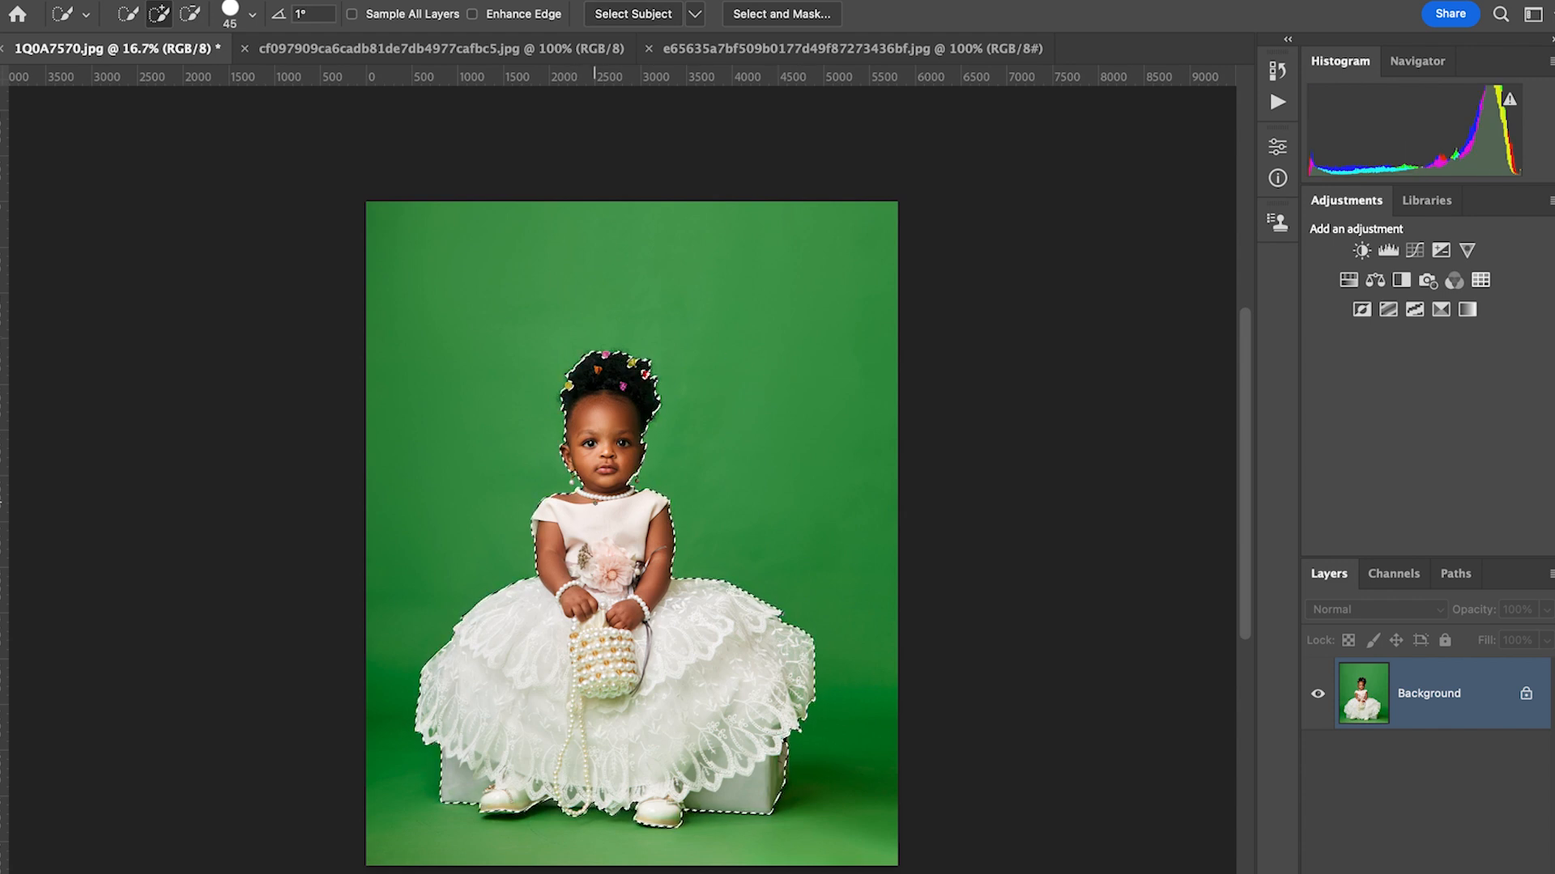
Reduce the Quick Selection brush to 10 px and add the pearl earring on the image's left to the selection.
key("alt")
scroll(599, 461, "up", 5)
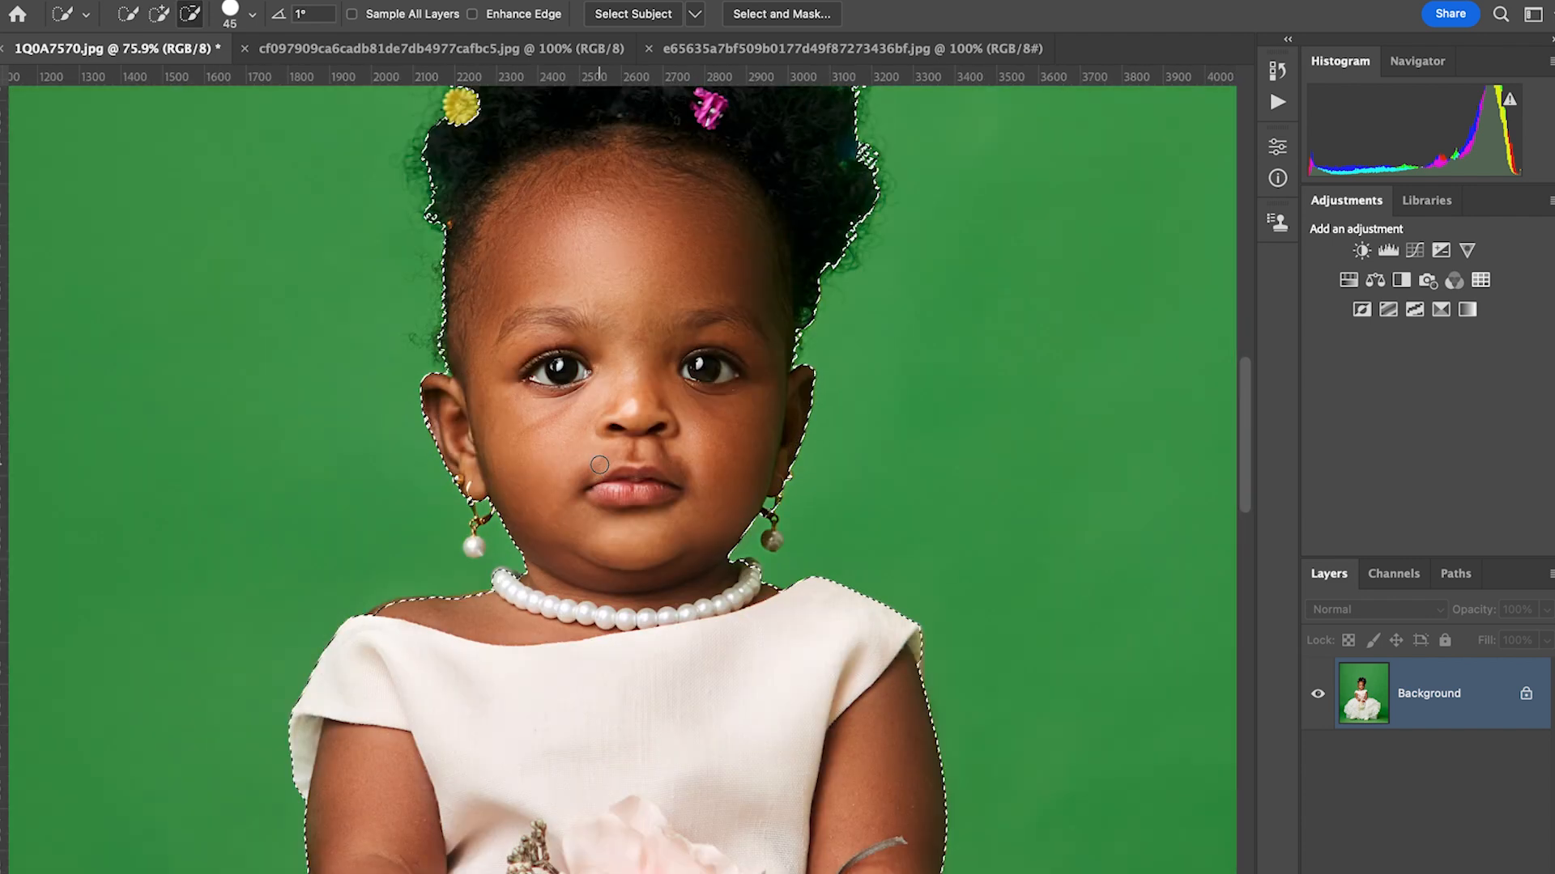
key("bracketleft")
key("bracketleft")
key("bracketleft")
key("bracketleft")
key("bracketleft")
key("bracketleft")
key("bracketleft")
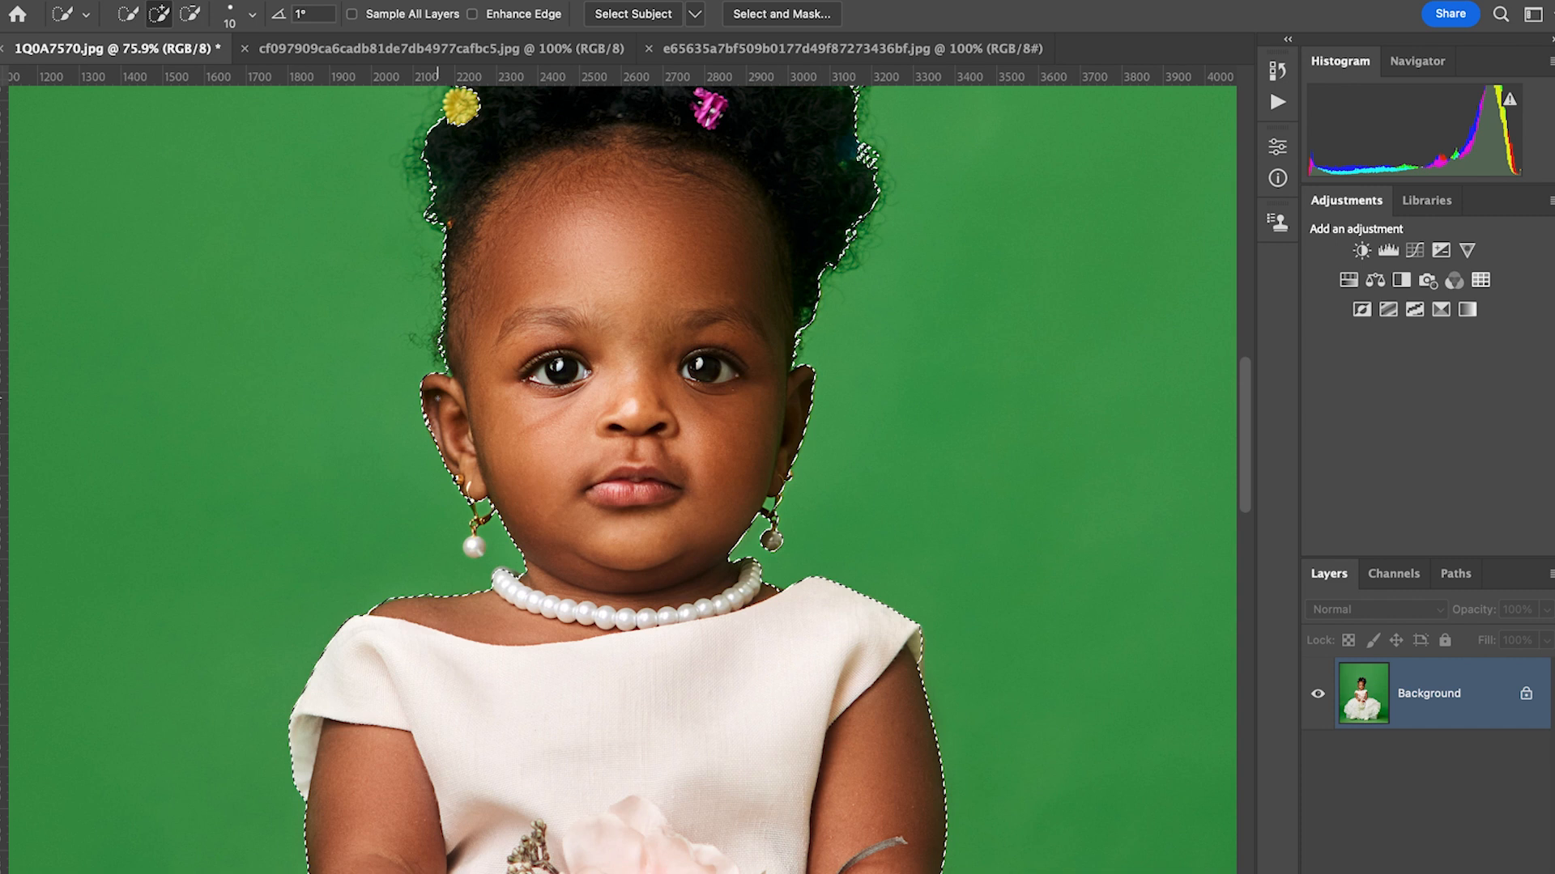
left_click_drag(476, 551, 471, 538)
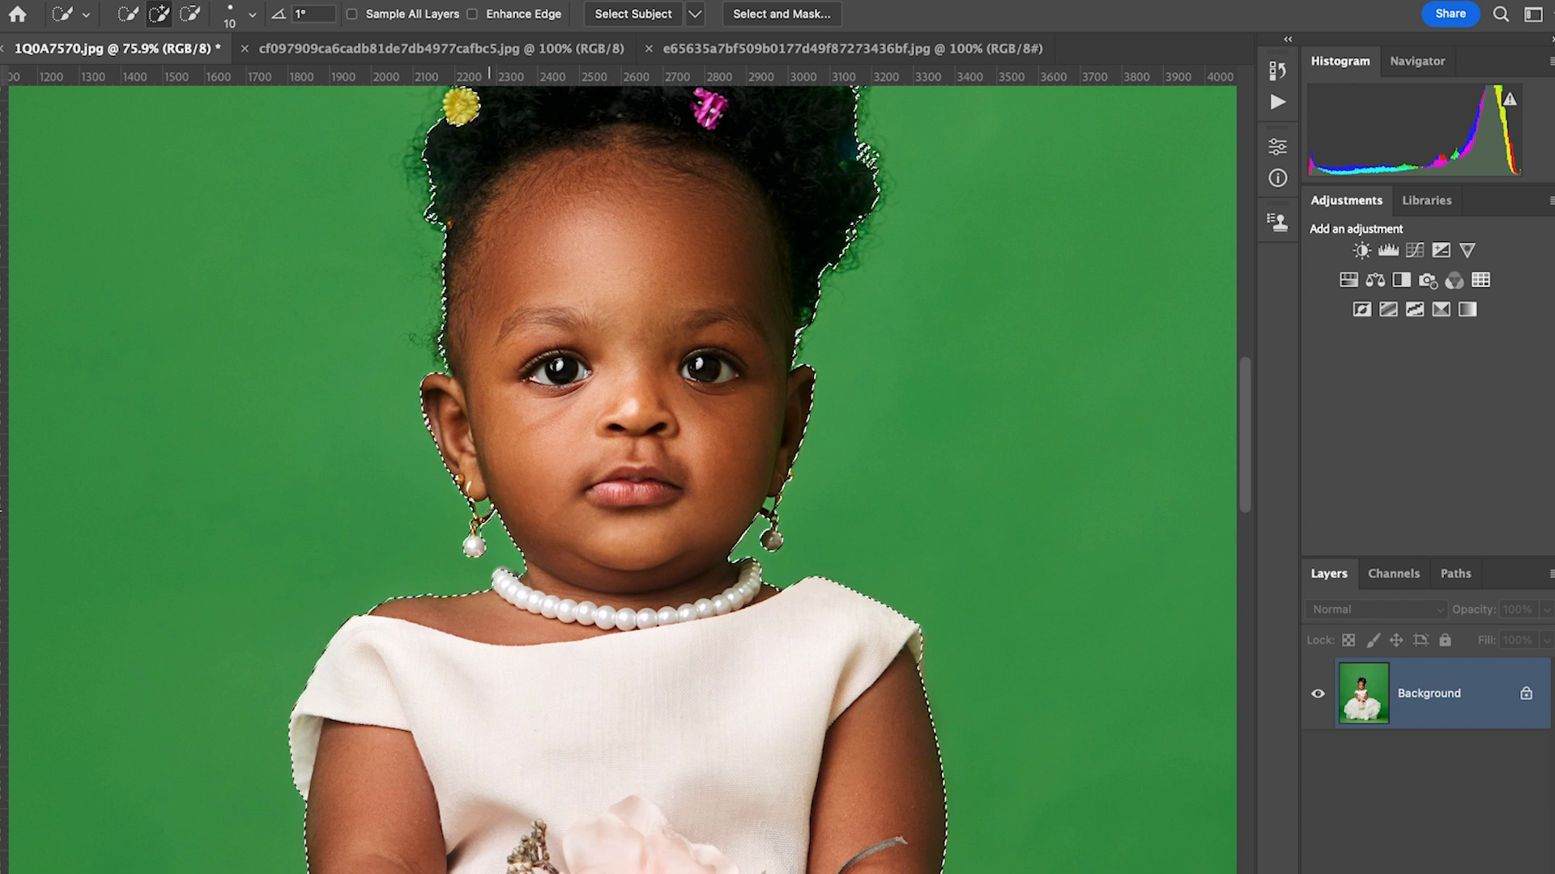
Subtract the green background areas around both earrings from the child's selection.
key("alt")
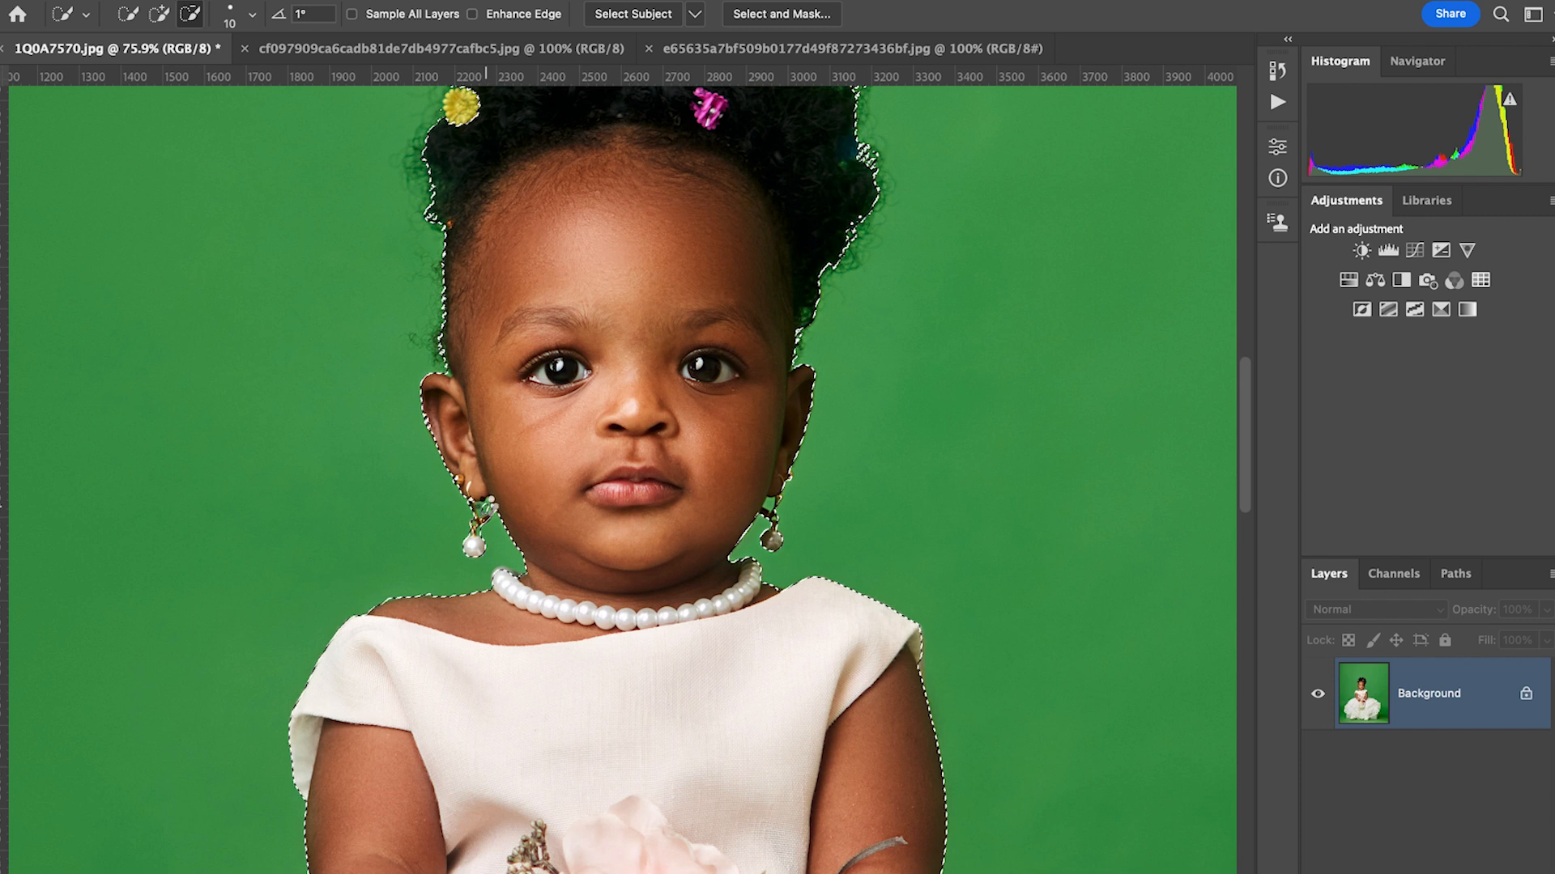
left_click(482, 509, "alt")
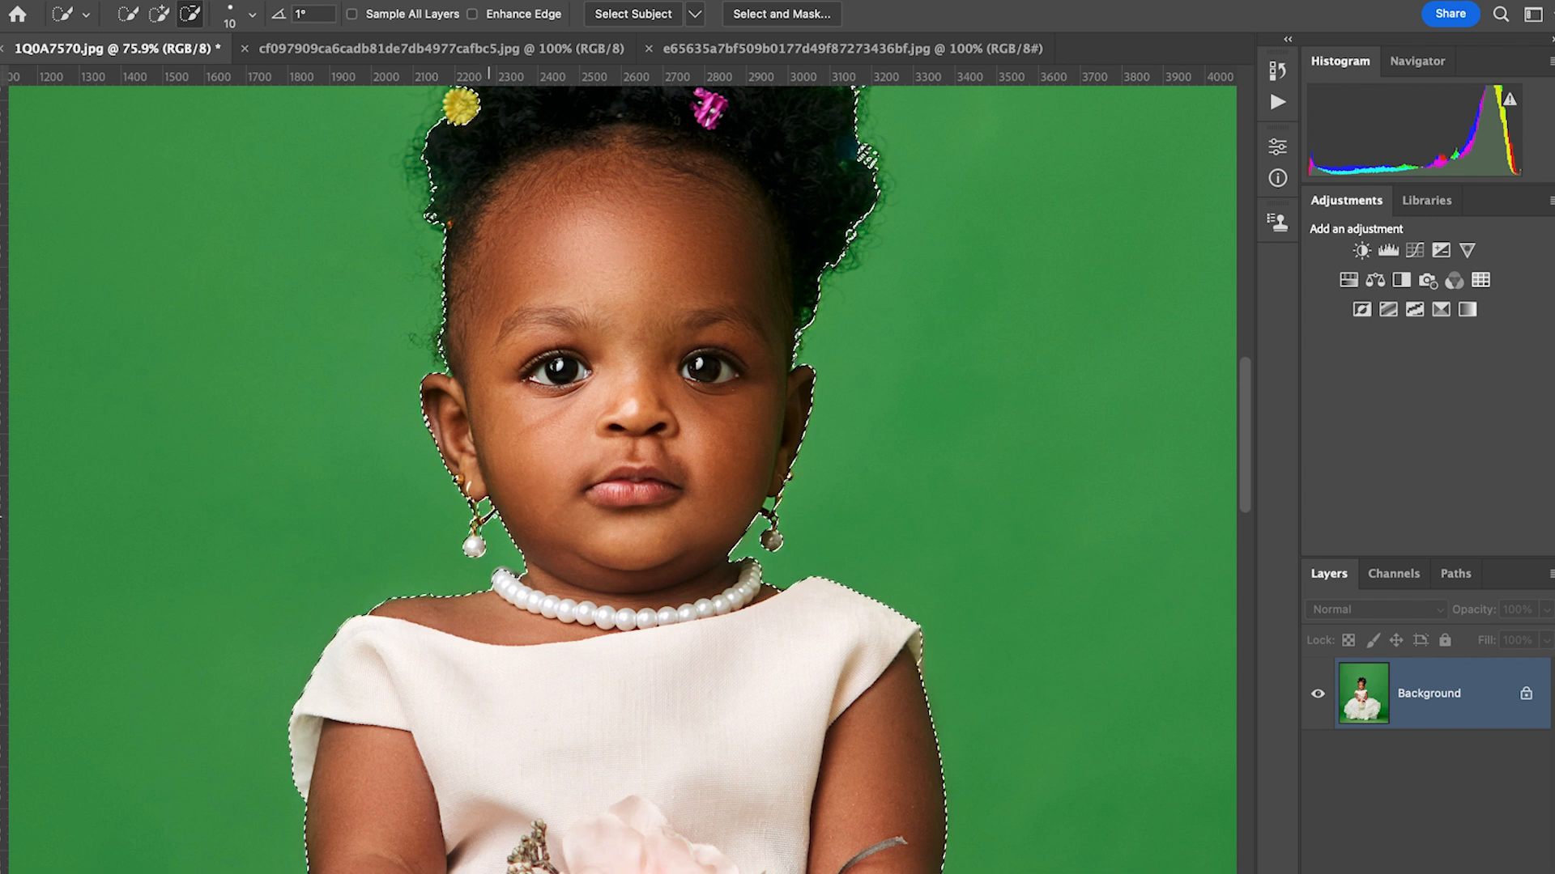
key("alt")
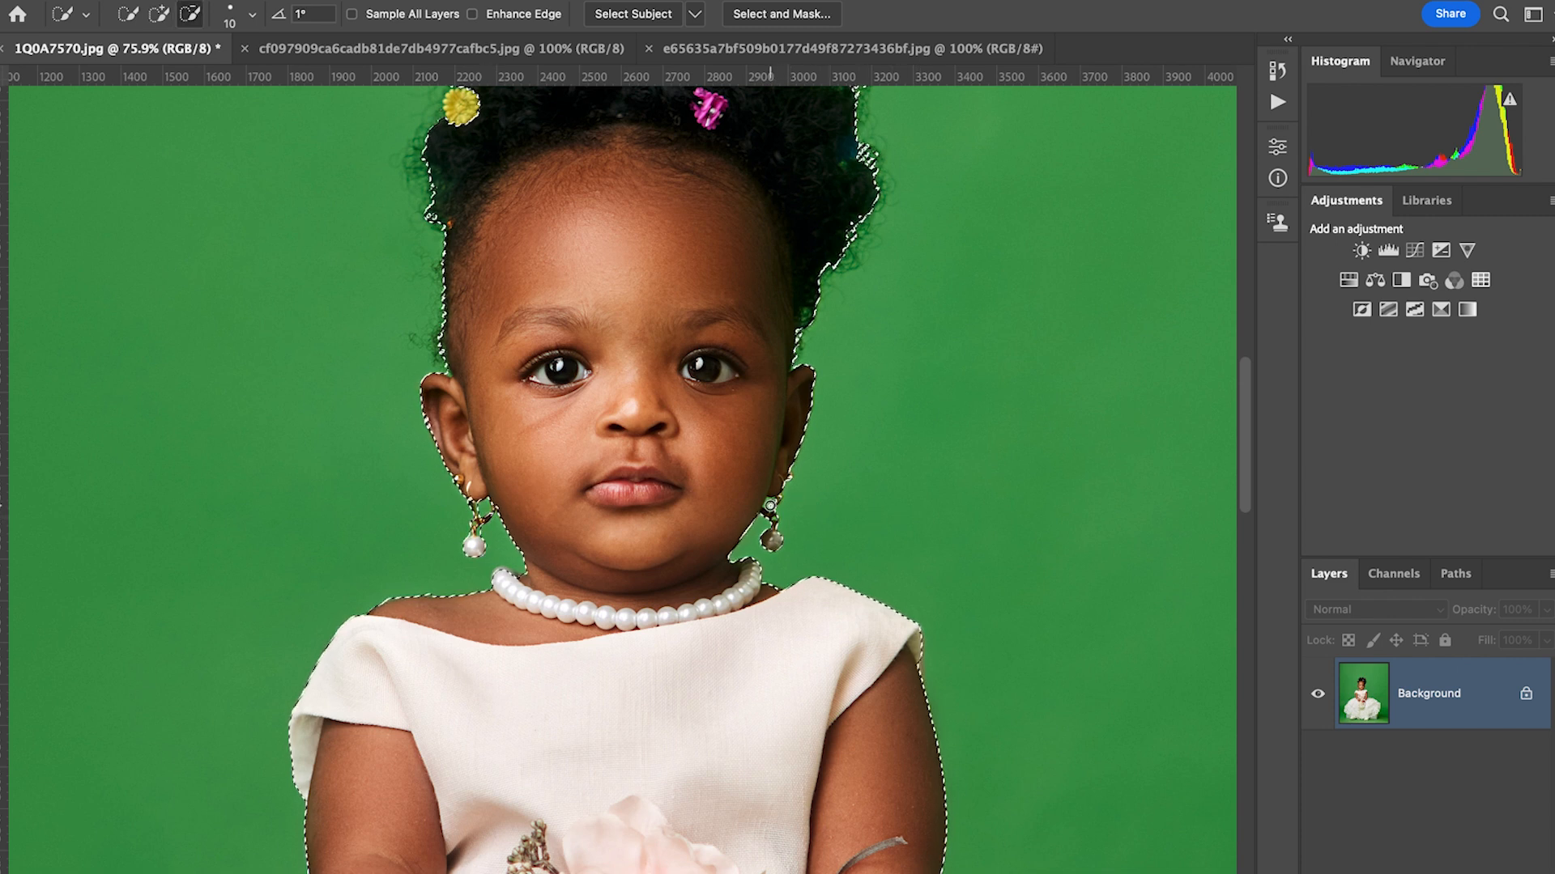
left_click(769, 509, "alt")
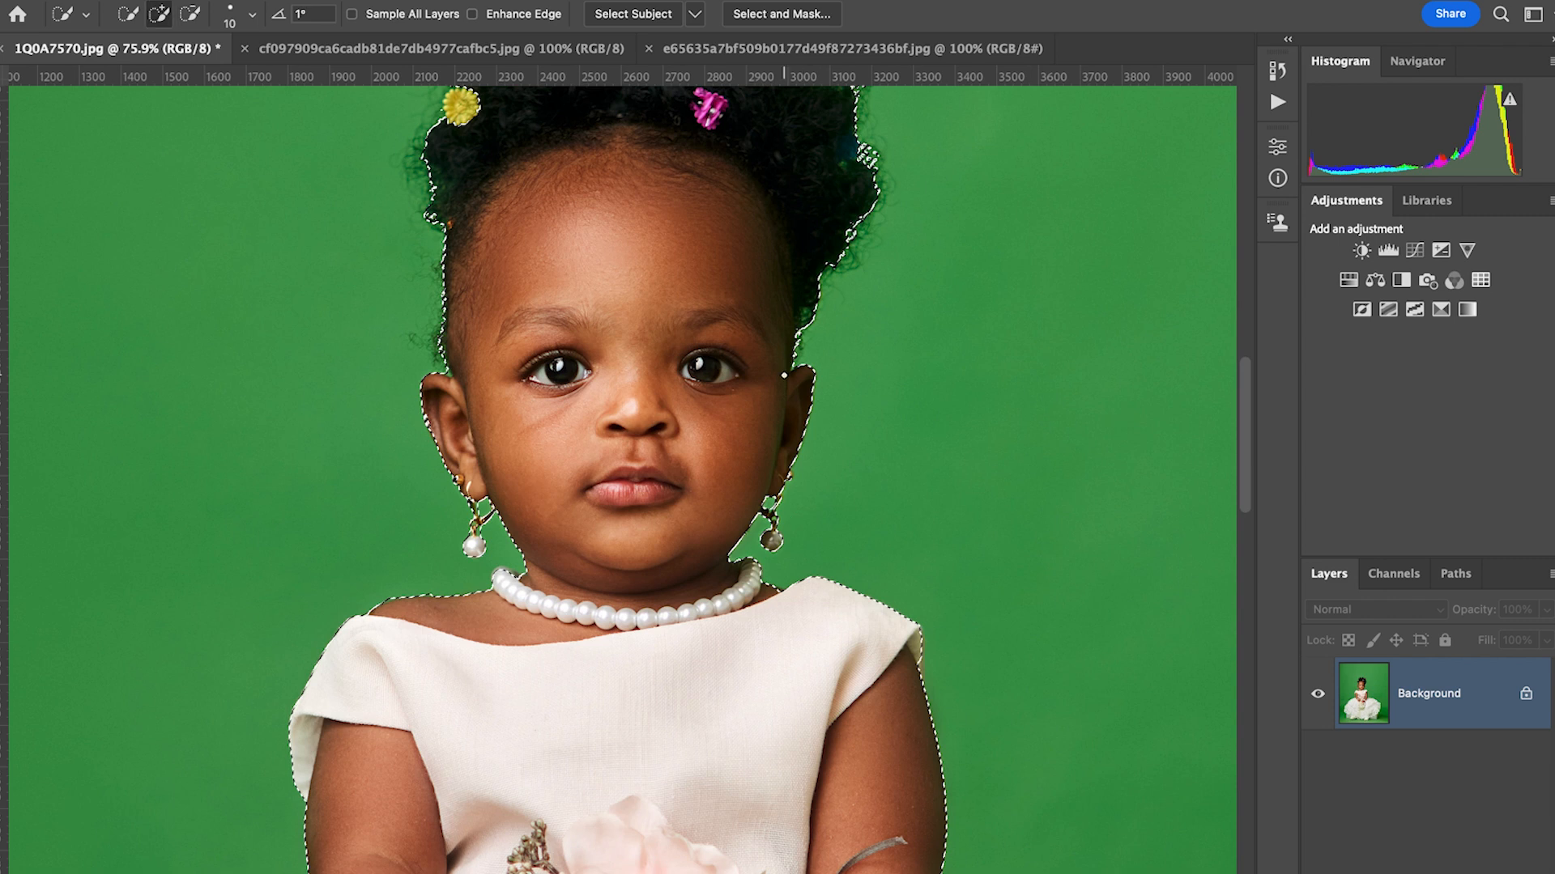
Refine the selection by adding the missed hair and hair-clip areas and the edge of the ear, and check the body's outline.
scroll(784, 375, "up", 5)
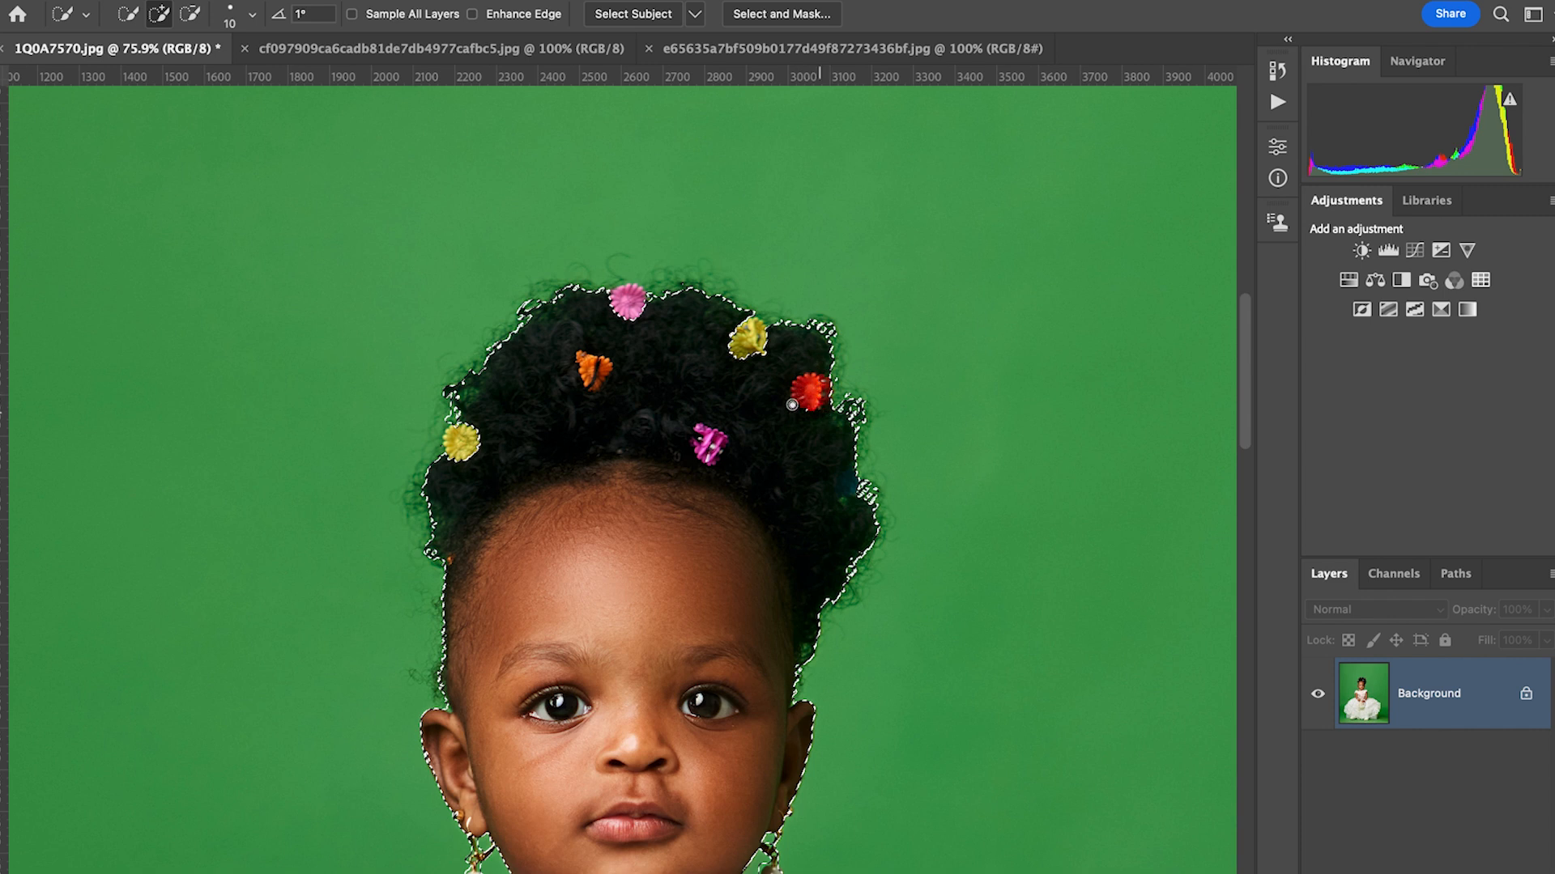
left_click_drag(741, 350, 757, 365)
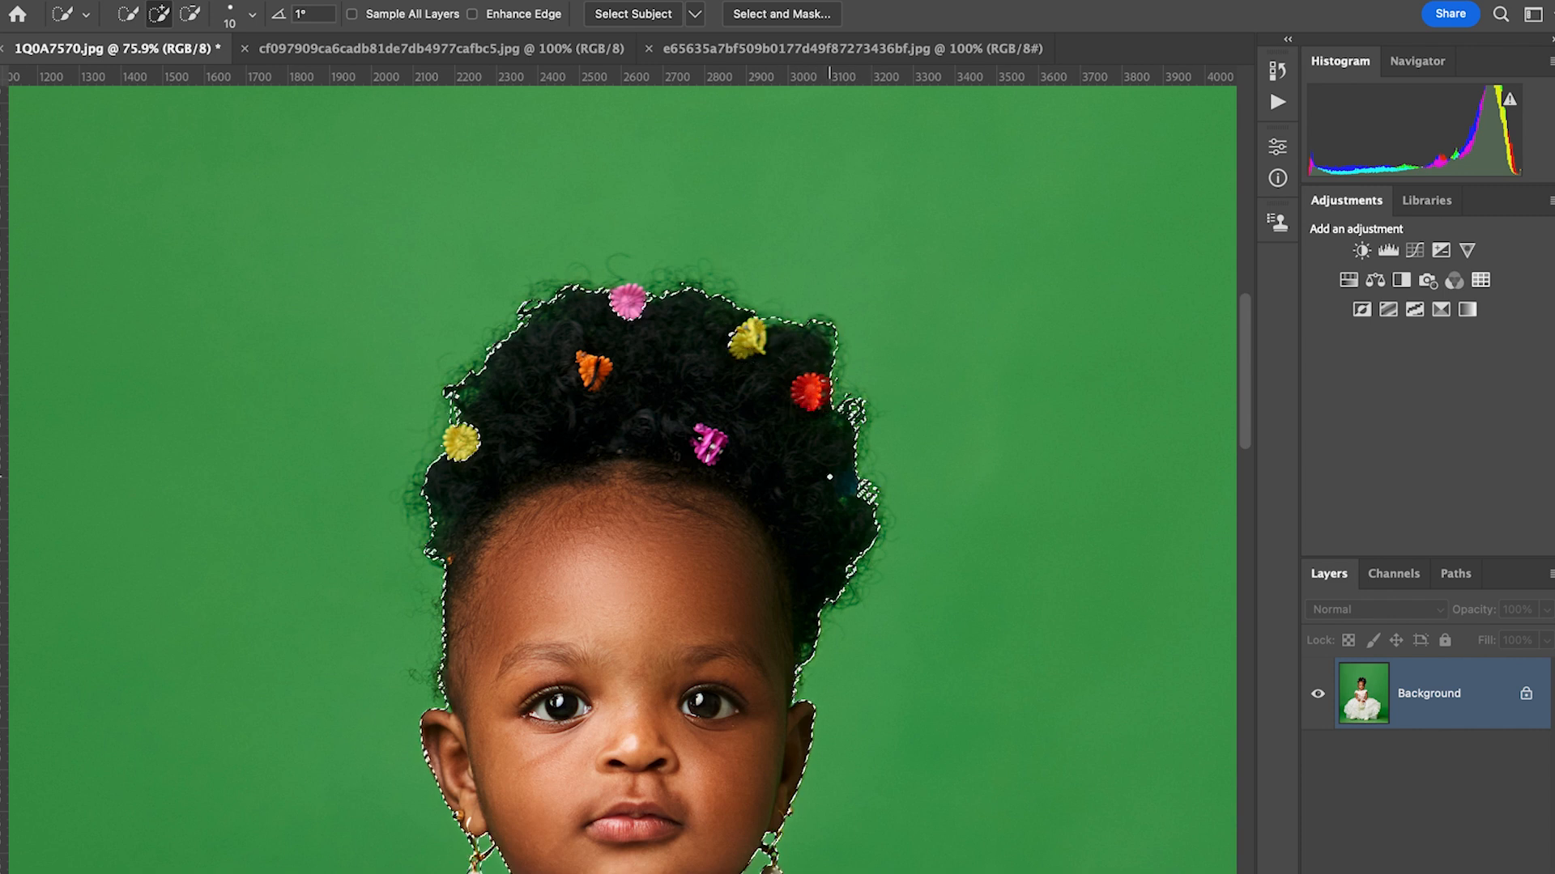
scroll(829, 477, "down", 1)
scroll(447, 537, "down", 2)
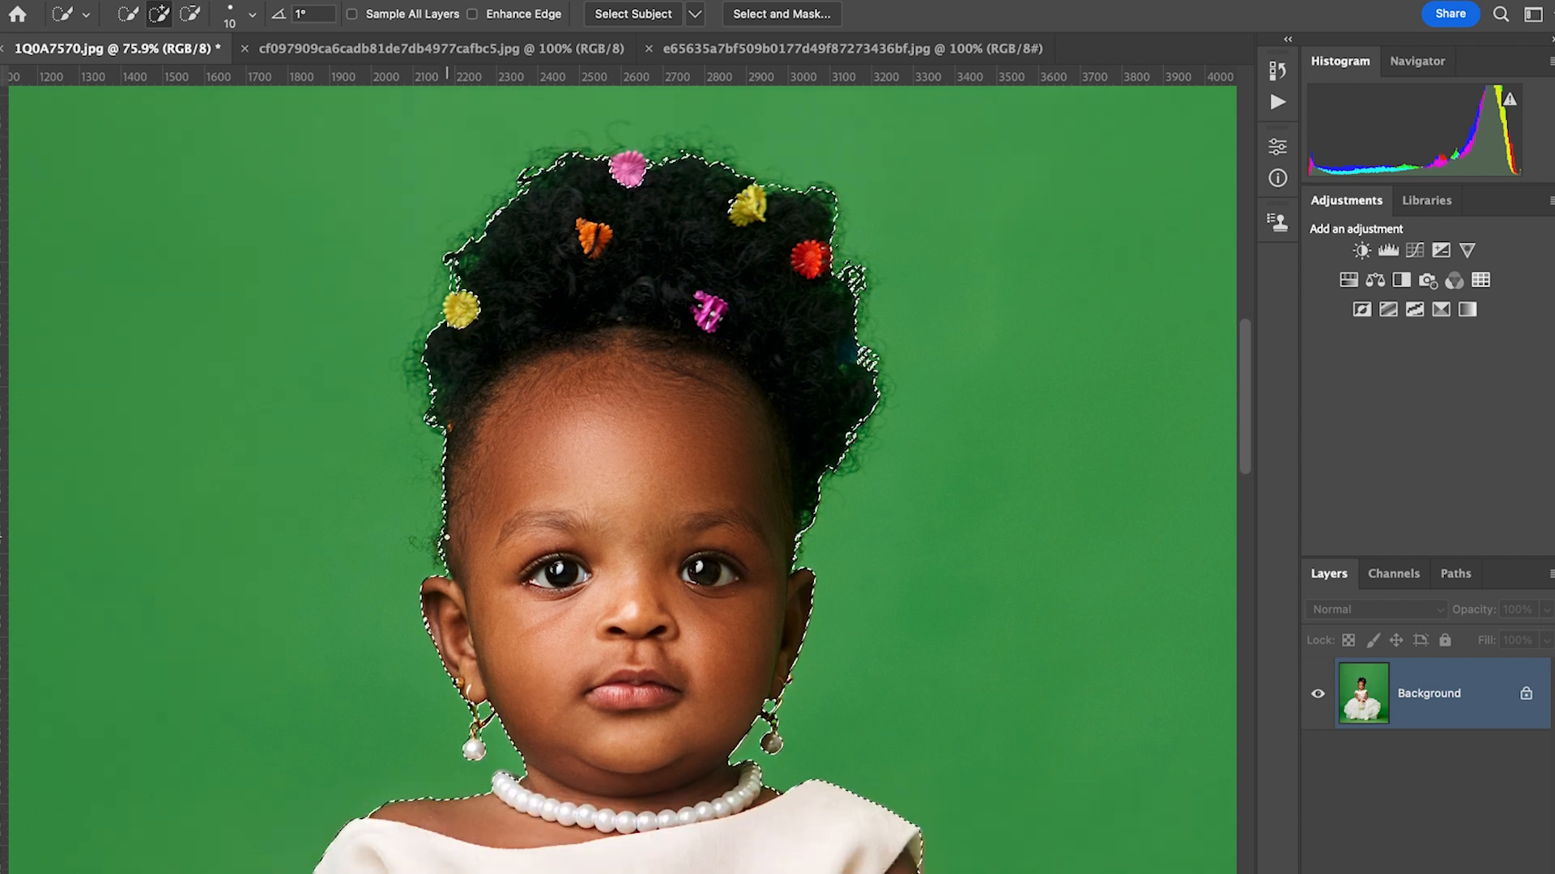
scroll(451, 672, "up", 1)
left_click(468, 717)
left_click(431, 650)
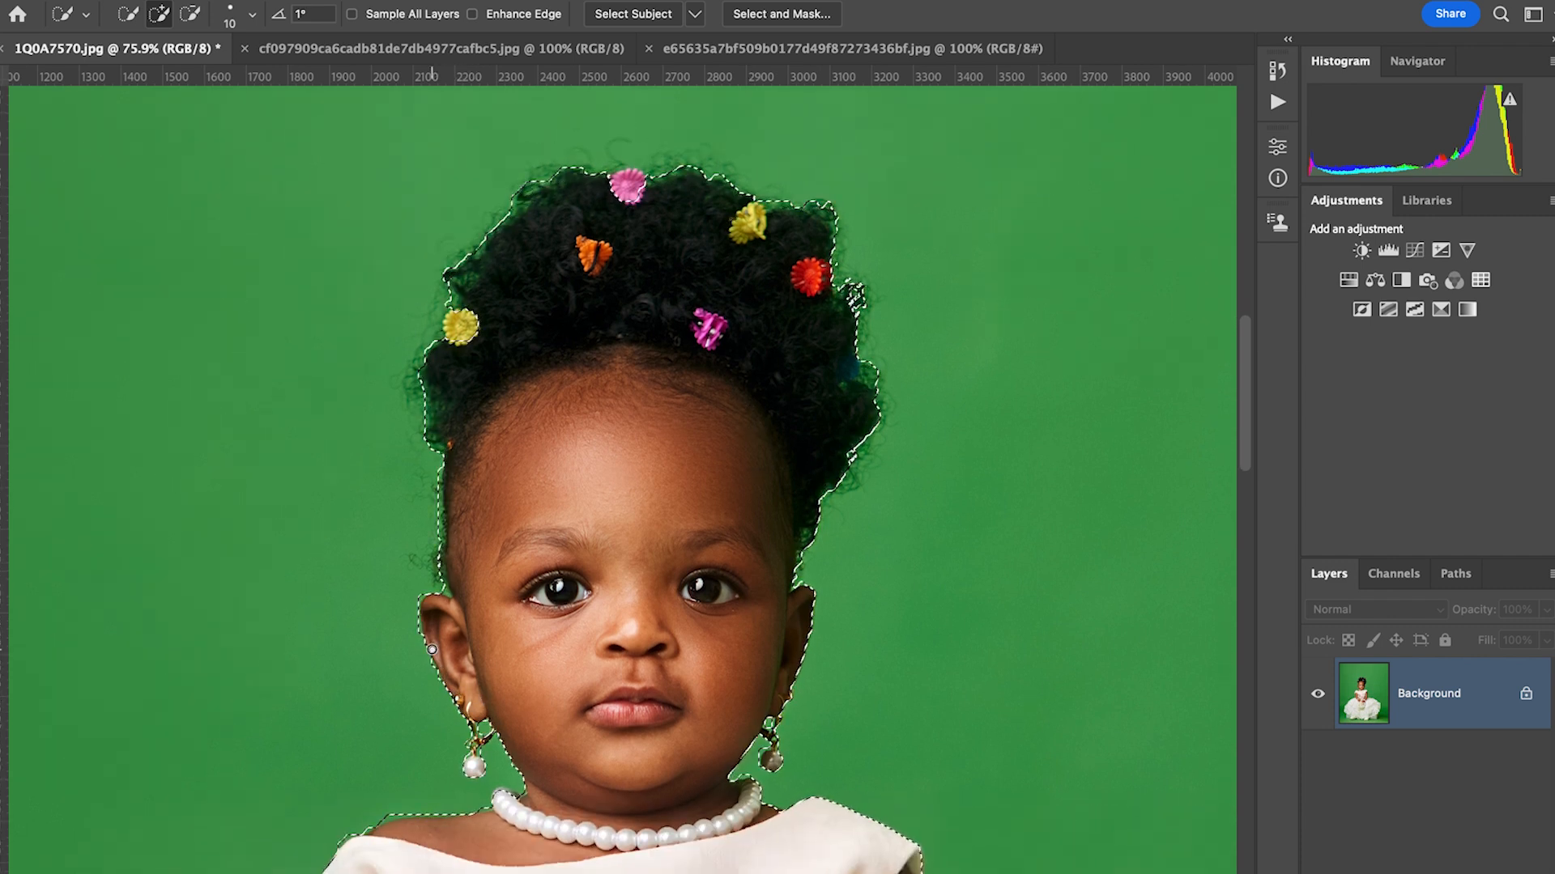
scroll(759, 607, "down", 10)
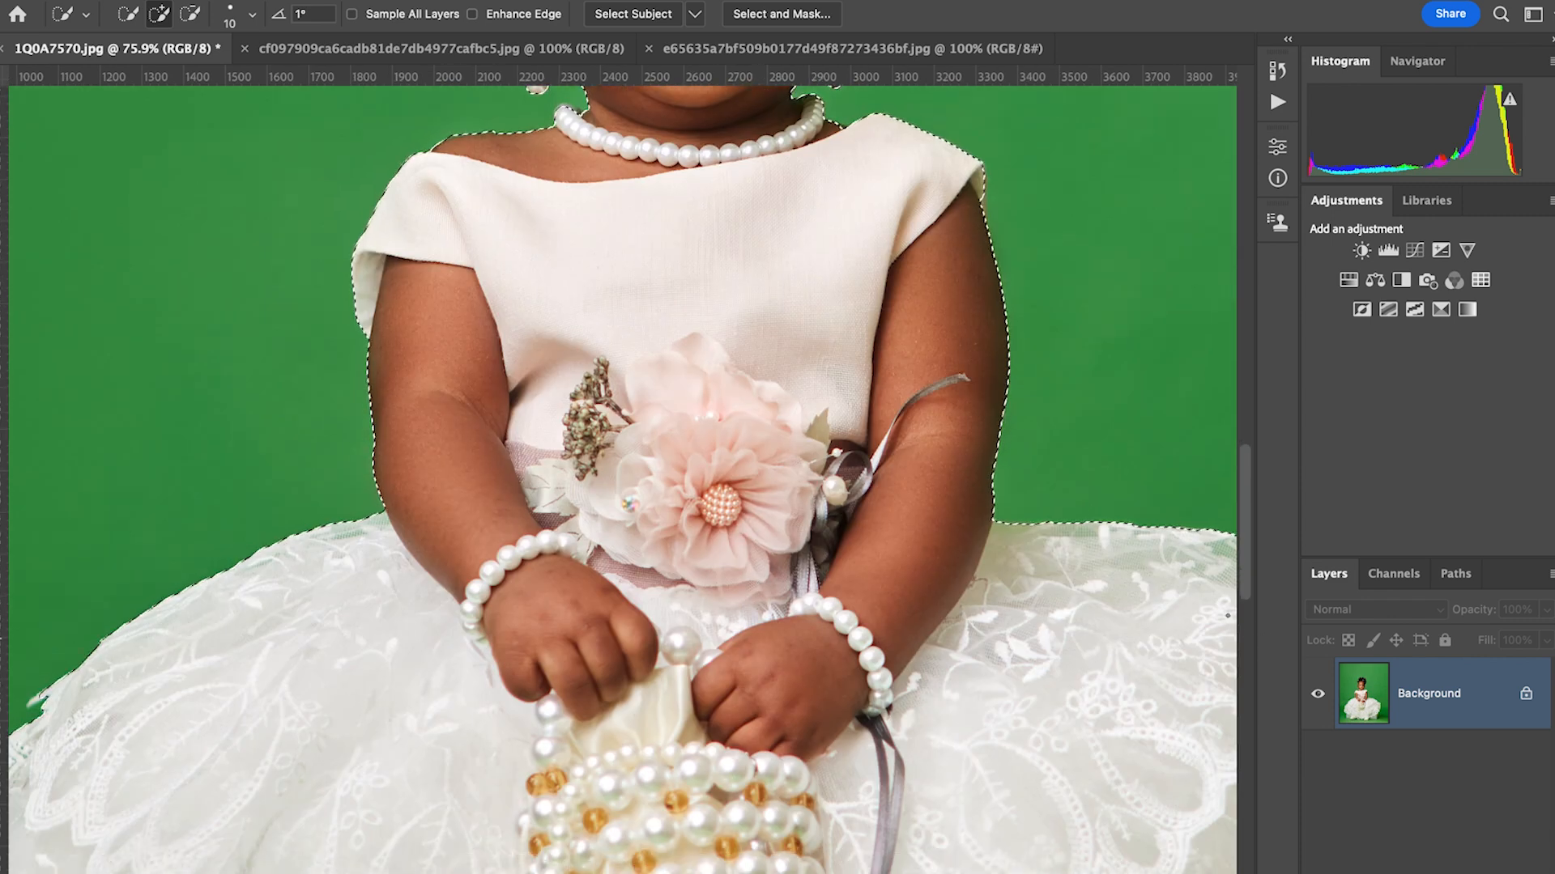
scroll(961, 492, "up", 10)
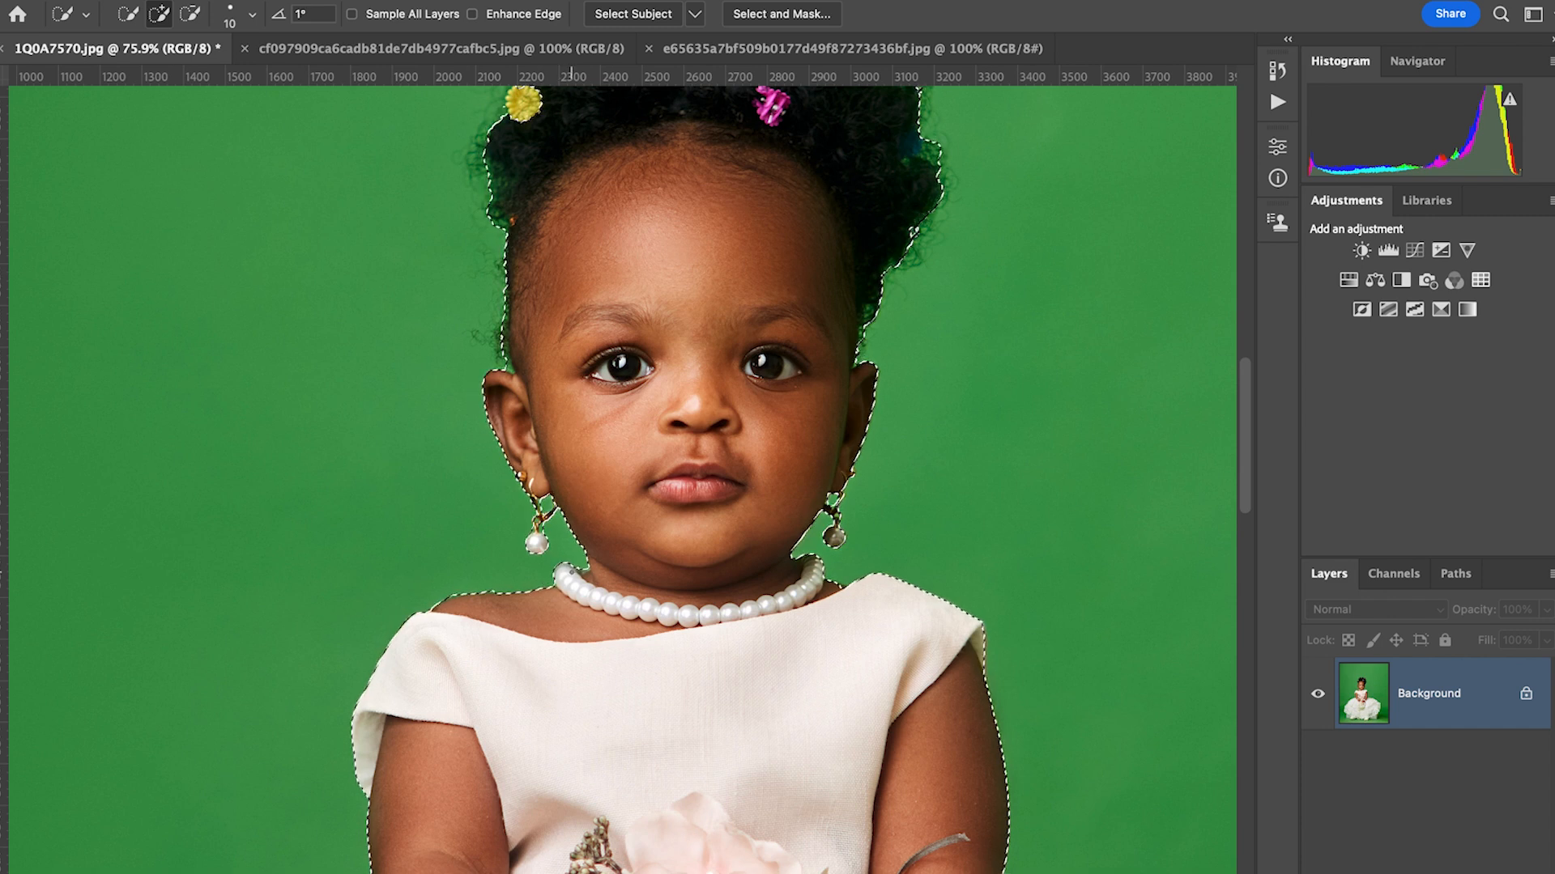
scroll(570, 567, "down", 5)
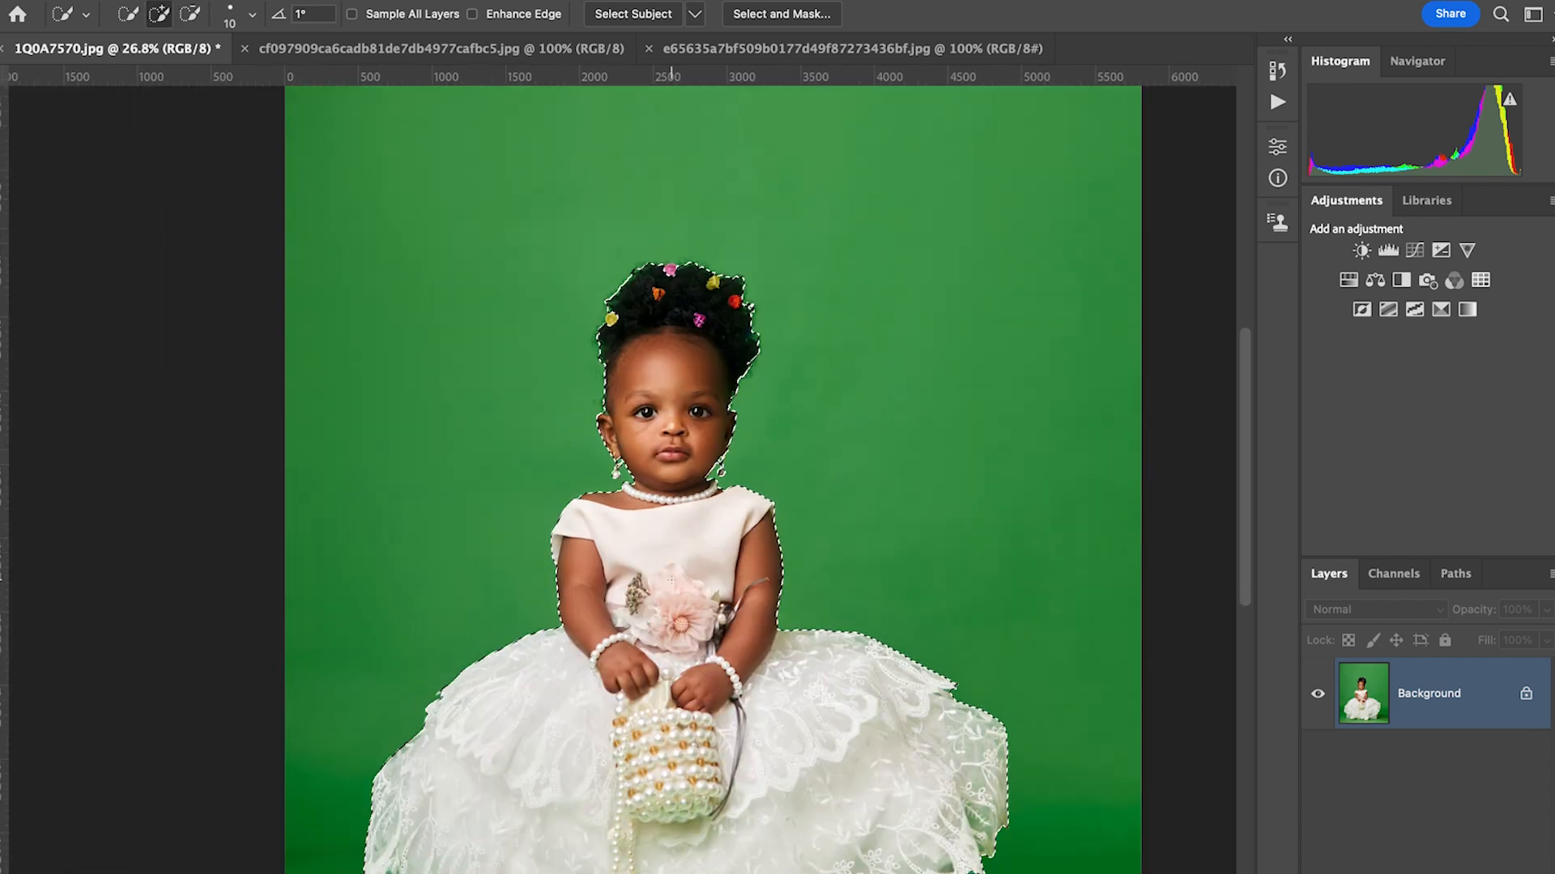
Check the child's selection down to the shoes, feather it by 1 pixel, and copy the selected child to a new layer.
scroll(671, 581, "down", 5)
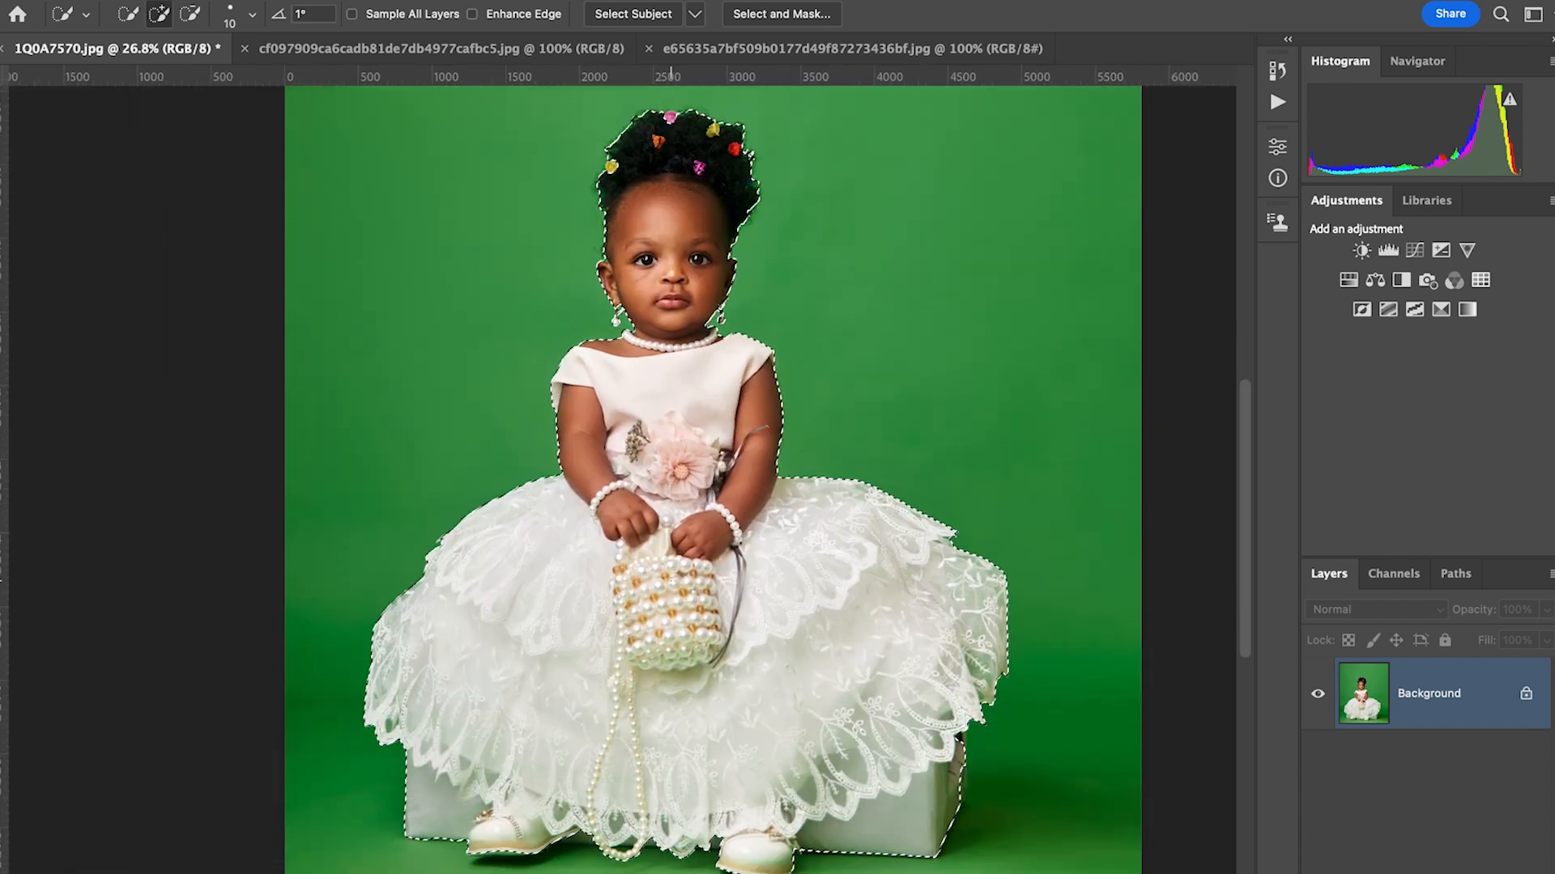
scroll(671, 580, "down", 2)
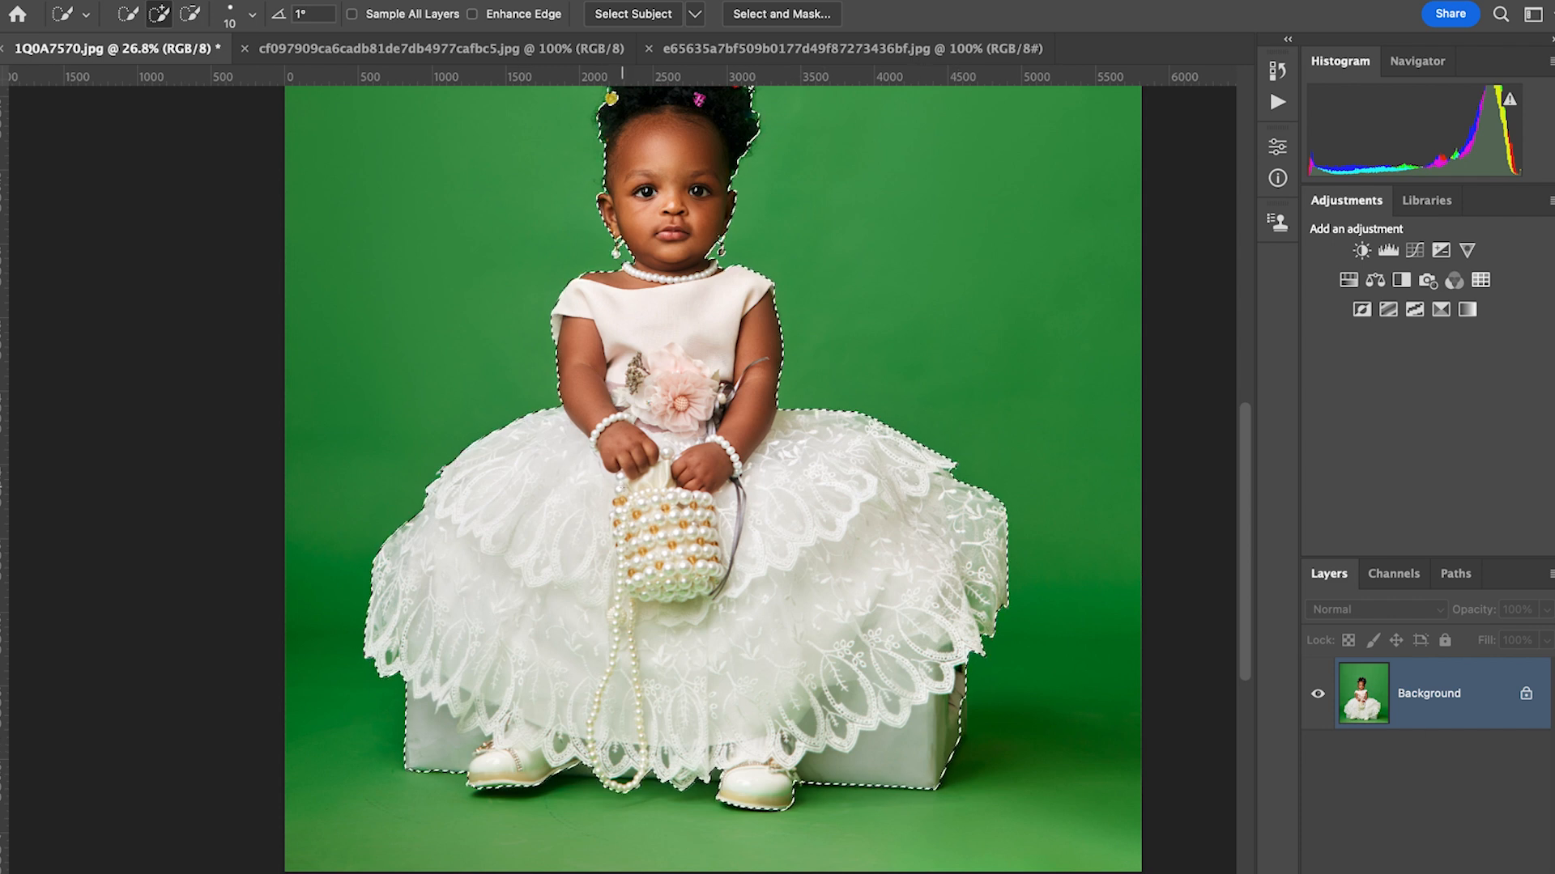
scroll(622, 478, "up", 3)
scroll(607, 478, "down", 1)
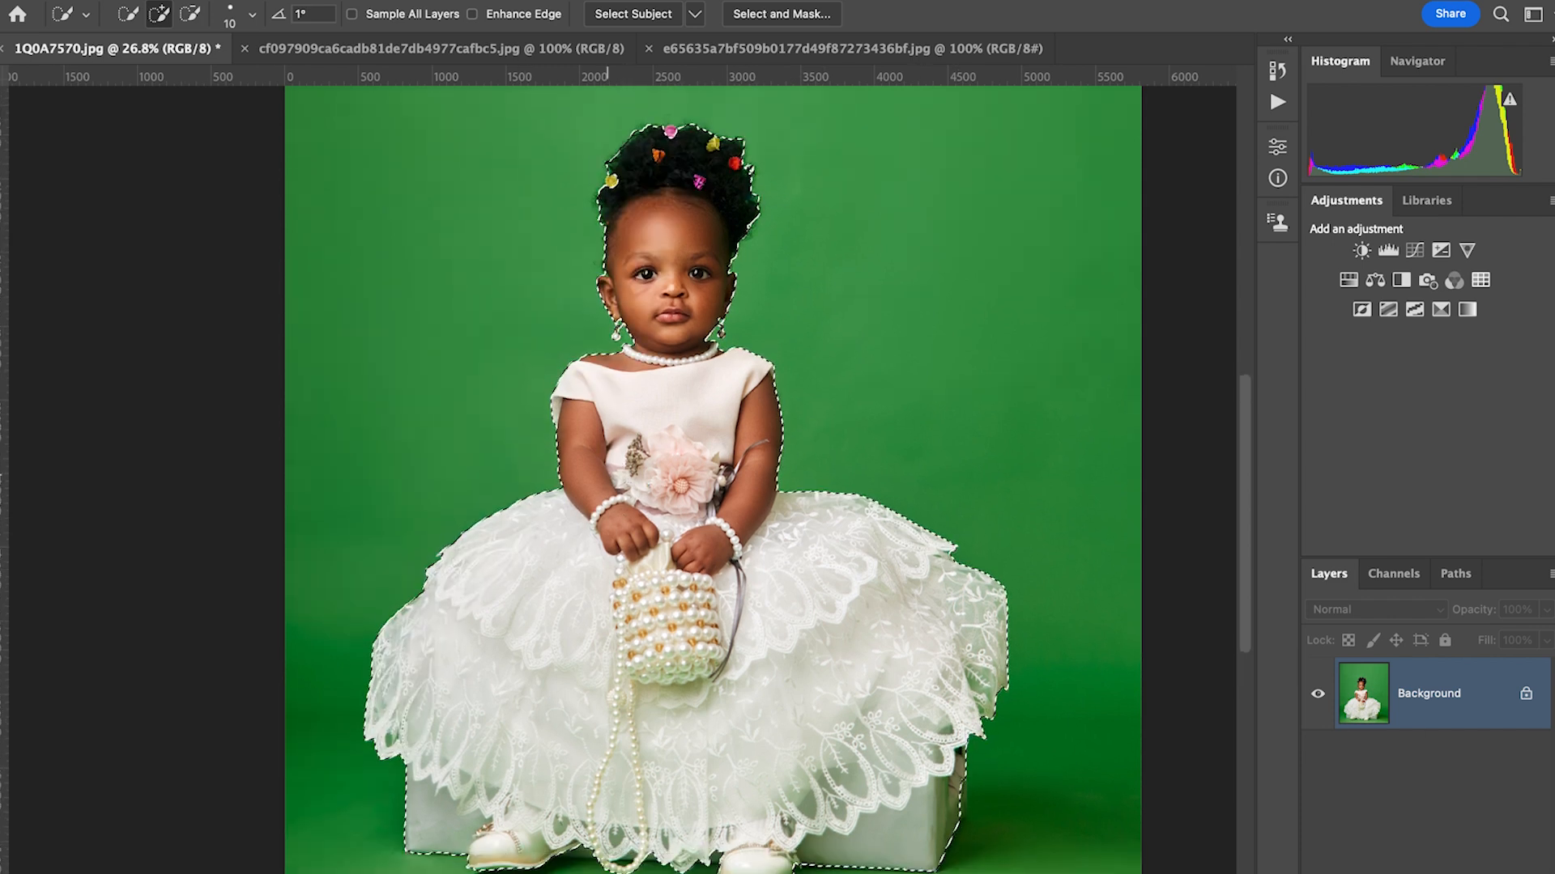
right_click(620, 404)
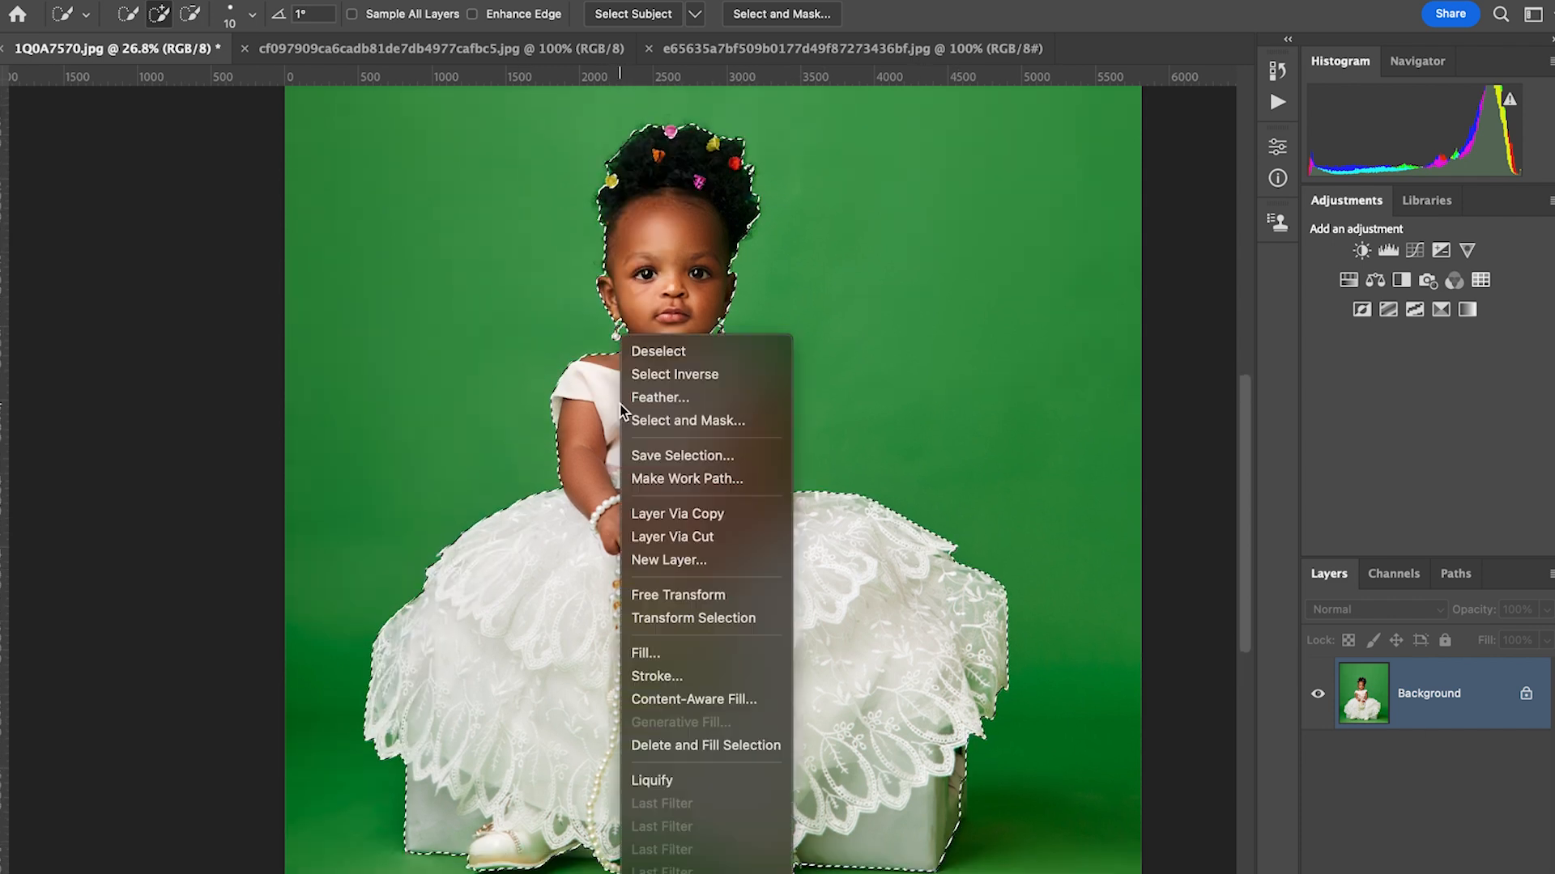
left_click(676, 398)
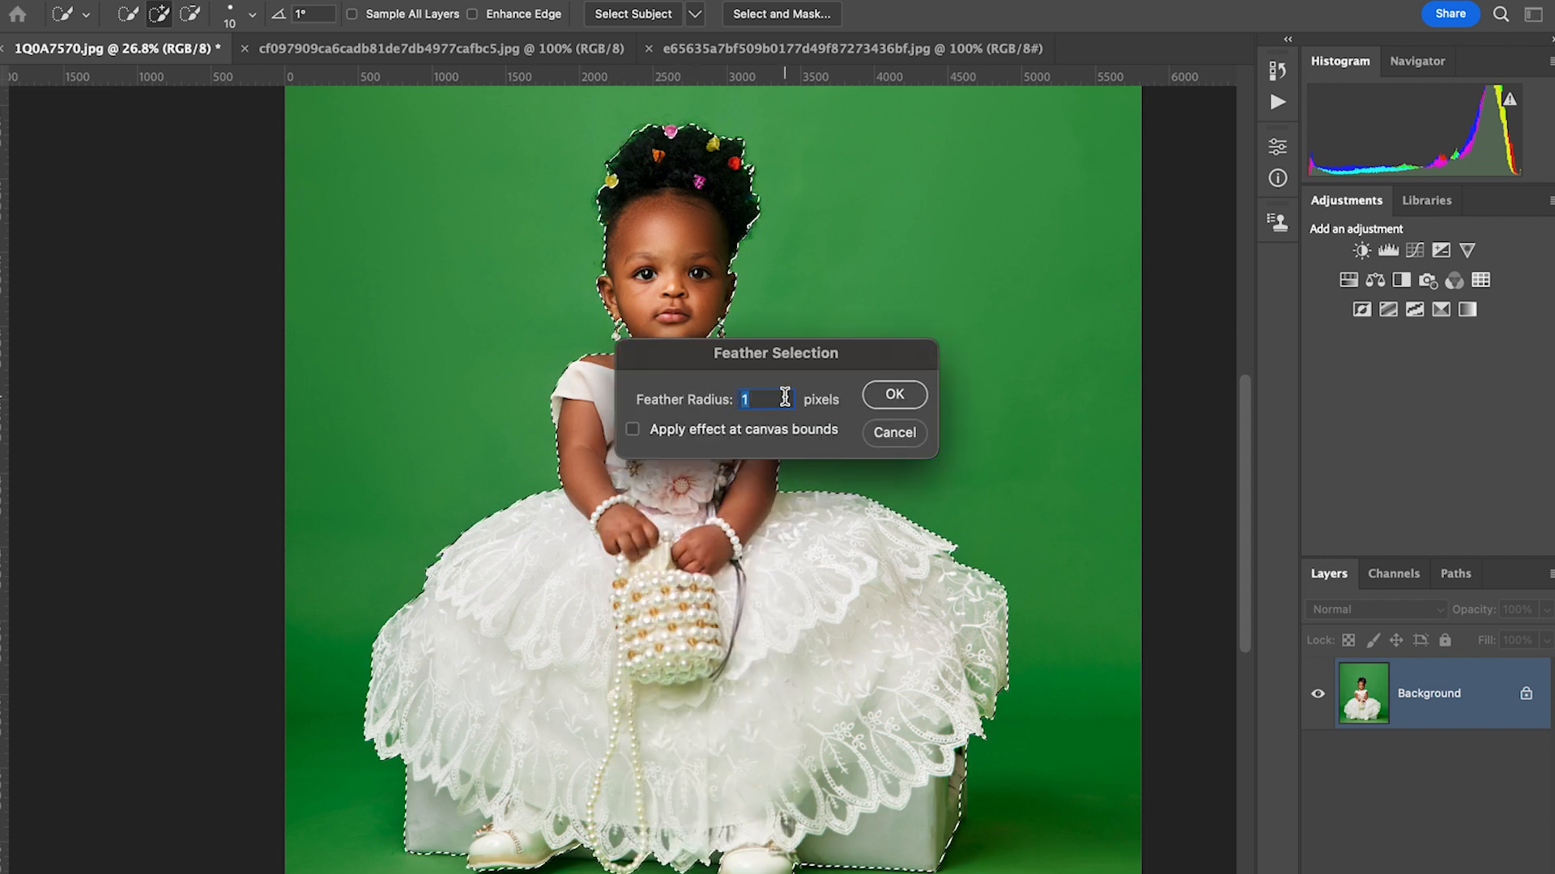
left_click(894, 394)
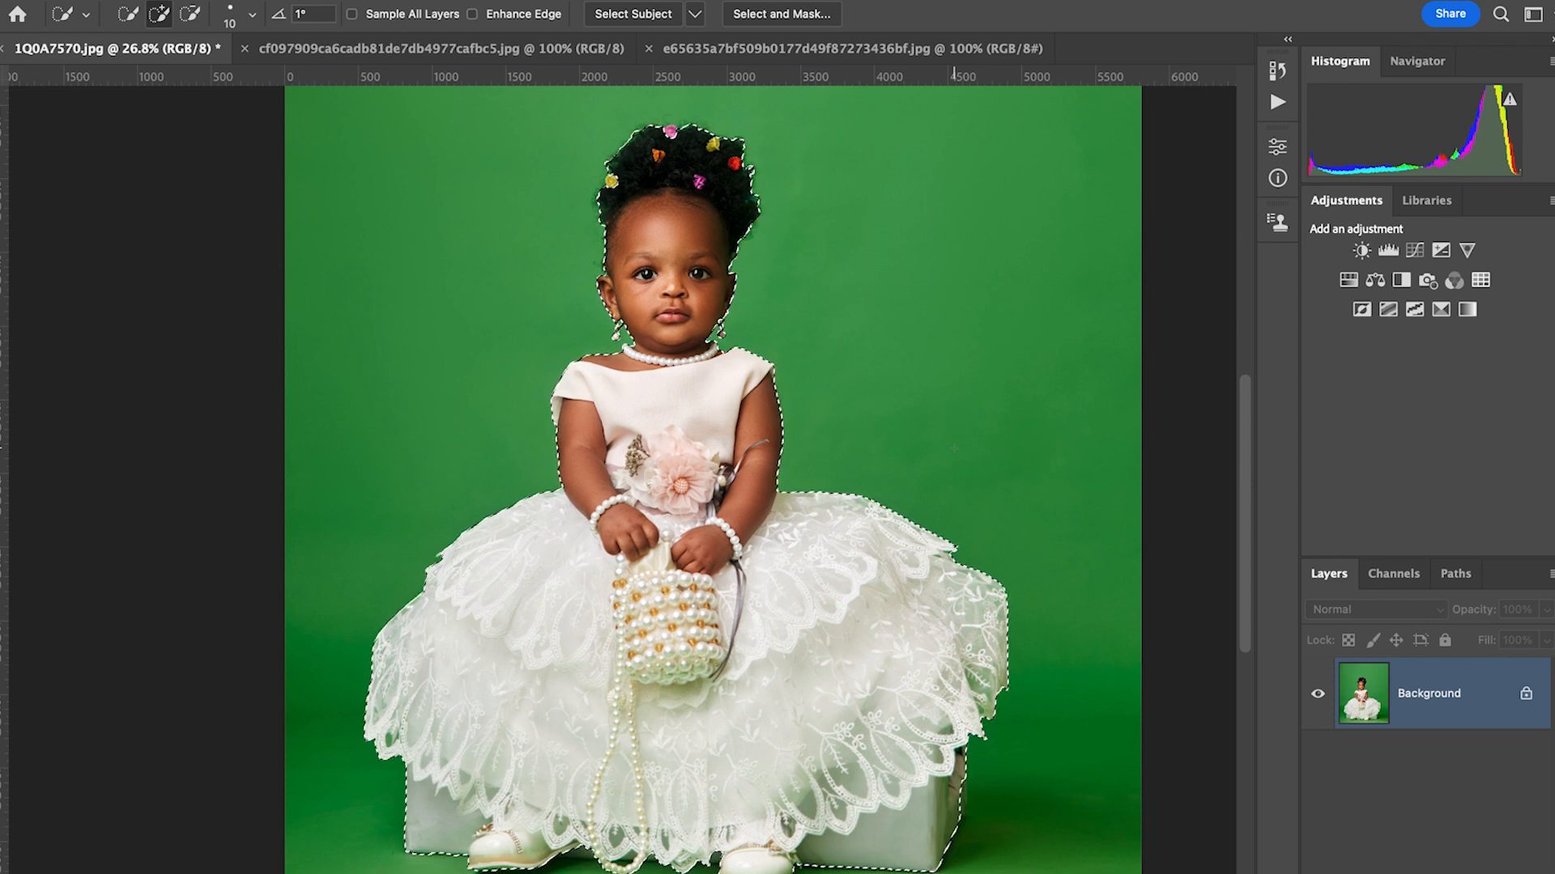
key("super+j")
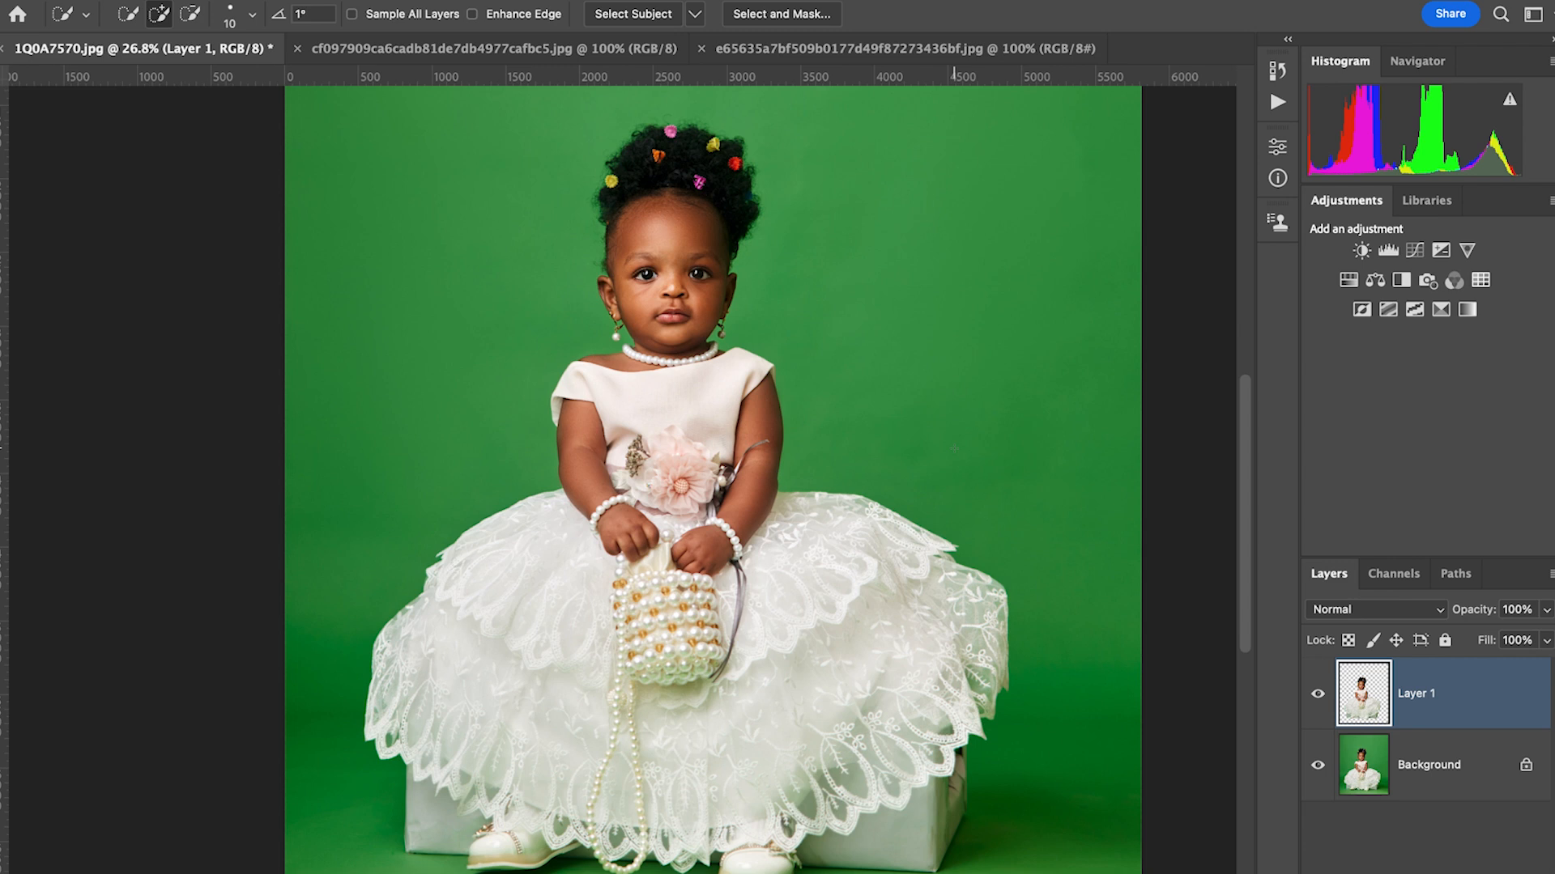
Copy the entire pink number 1 balloon image and paste it into the portrait directly above the Background layer.
left_click(1456, 779)
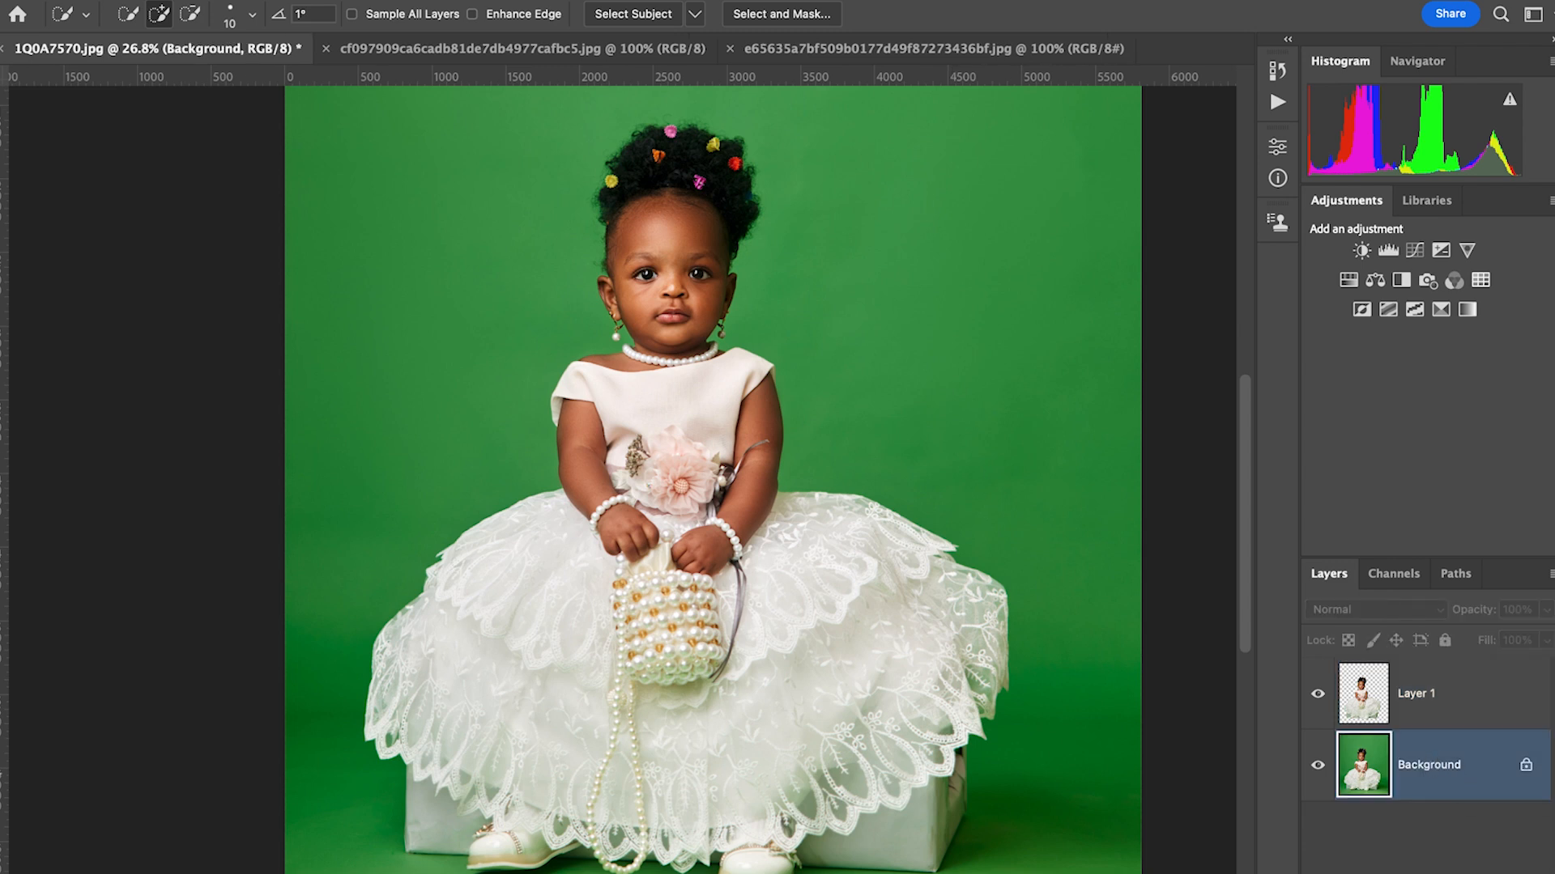
left_click(481, 50)
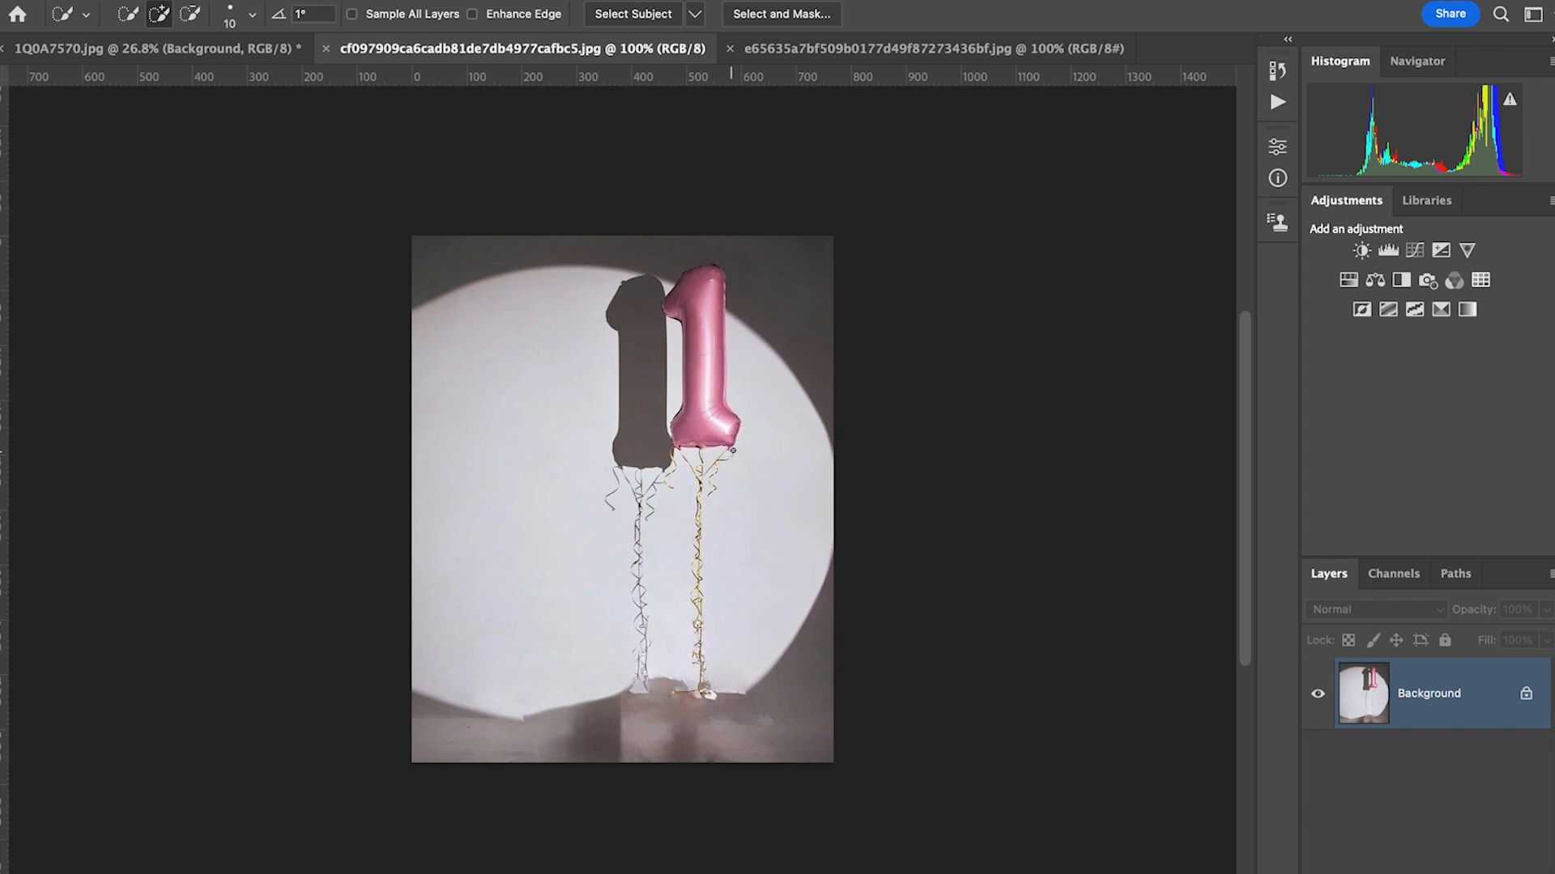
key("super+a")
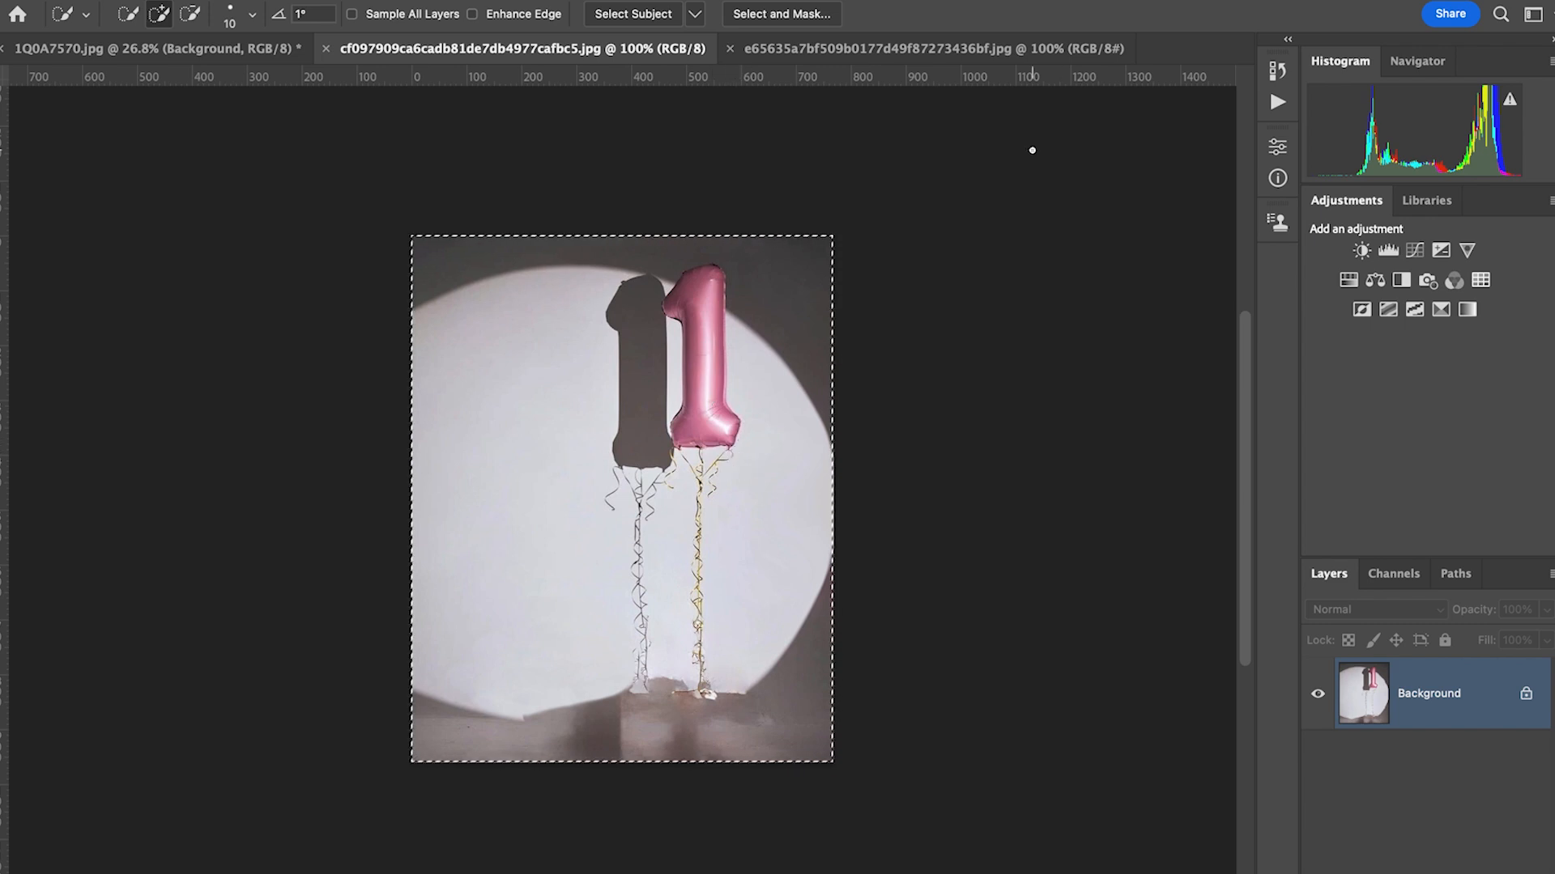
left_click(933, 49)
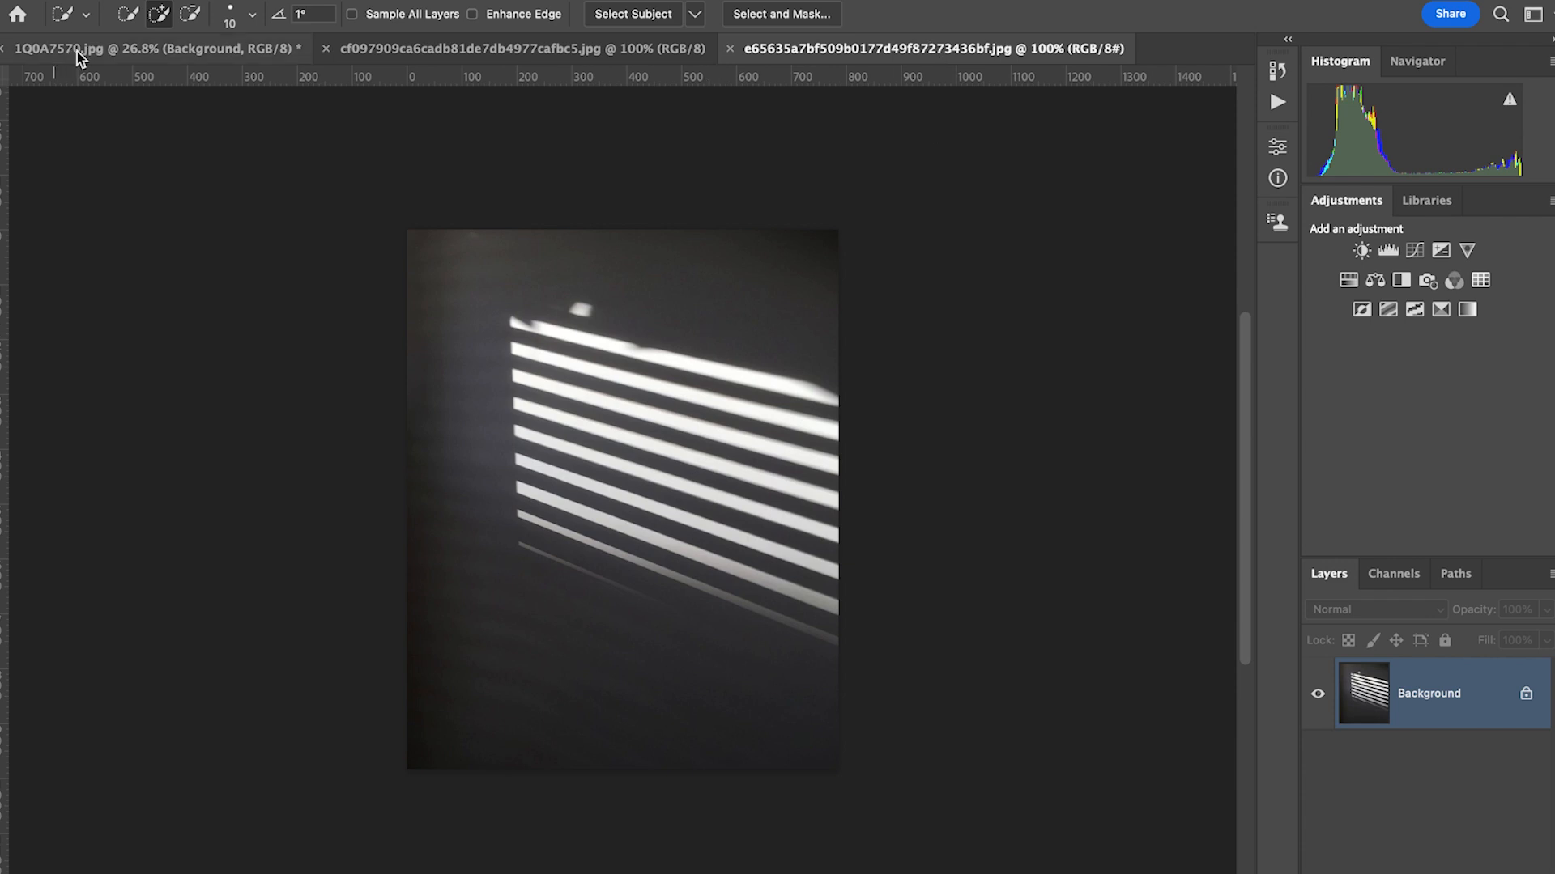
left_click(121, 50)
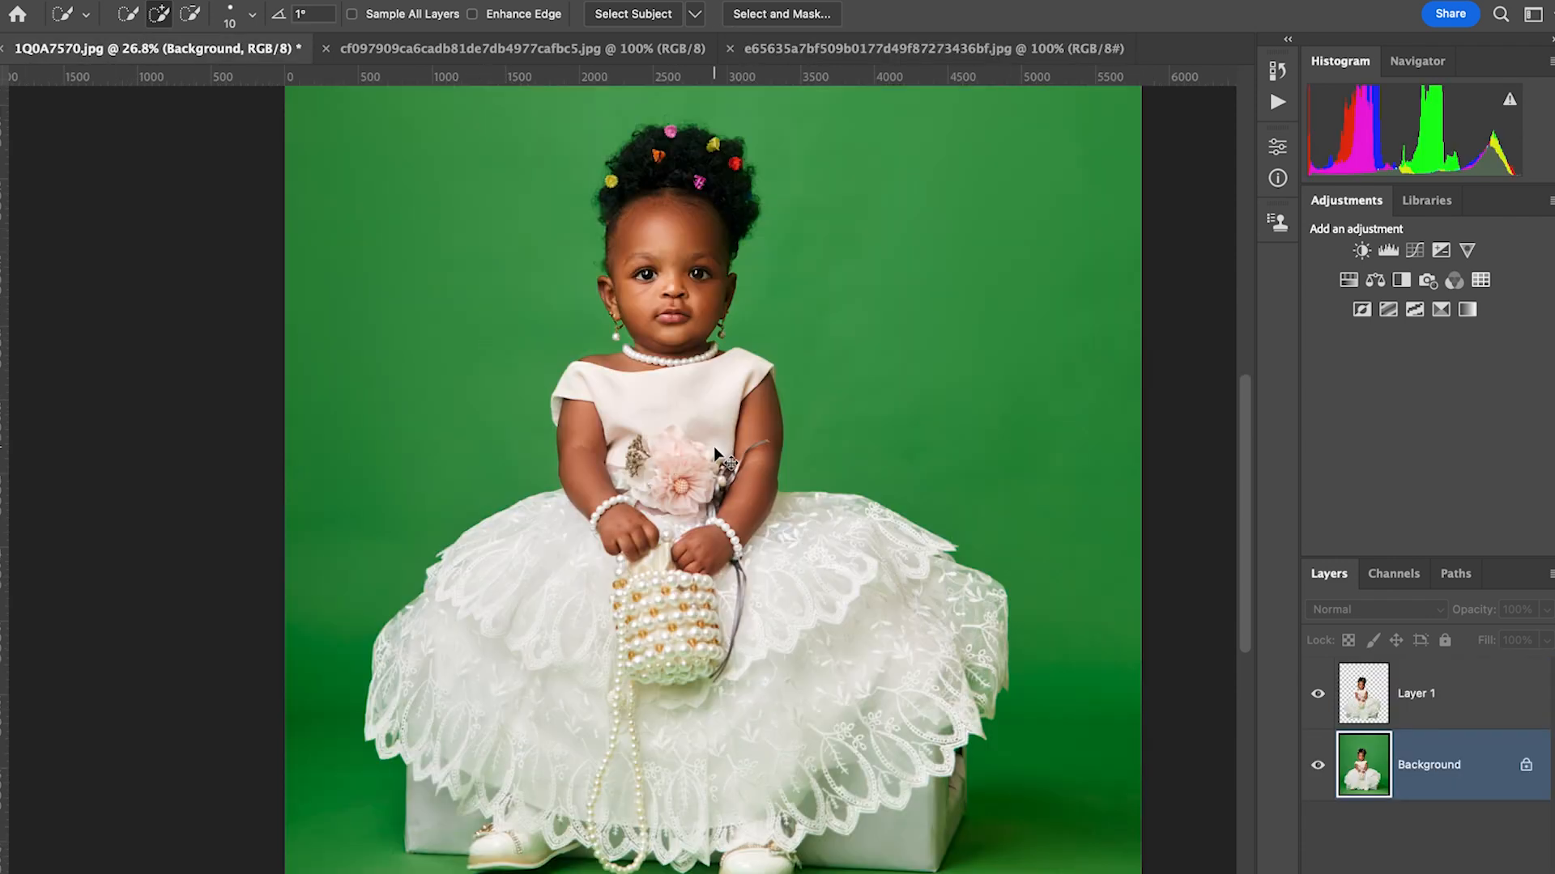
key("super+v")
scroll(869, 367, "down", 5)
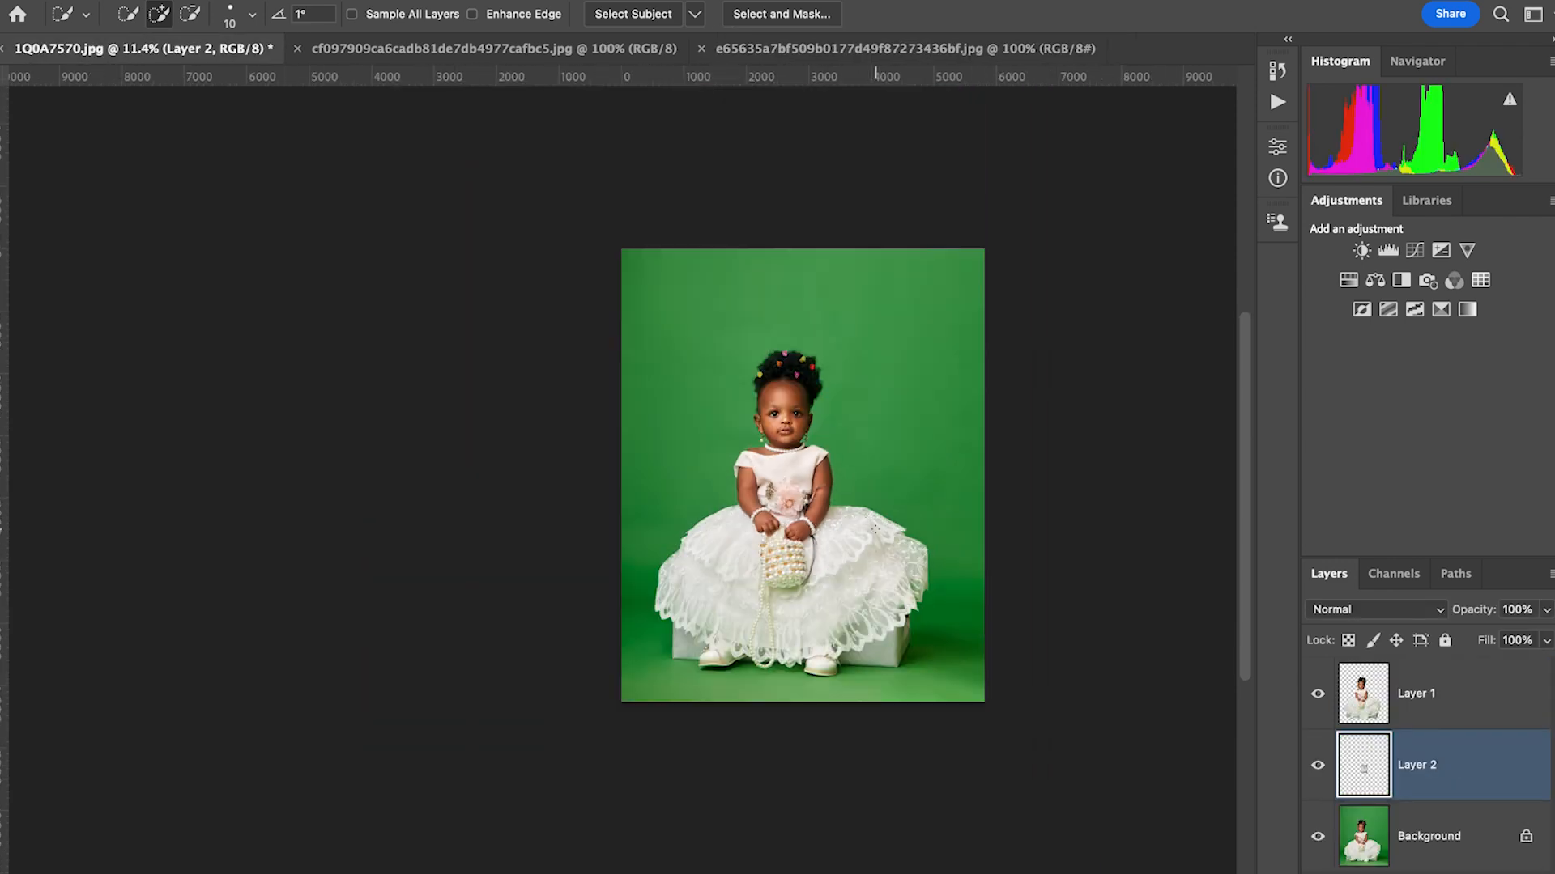
Enlarge and position the pasted balloon image behind the child so it covers the whole canvas, and apply the transform.
key("v")
left_click_drag(803, 480, 736, 236)
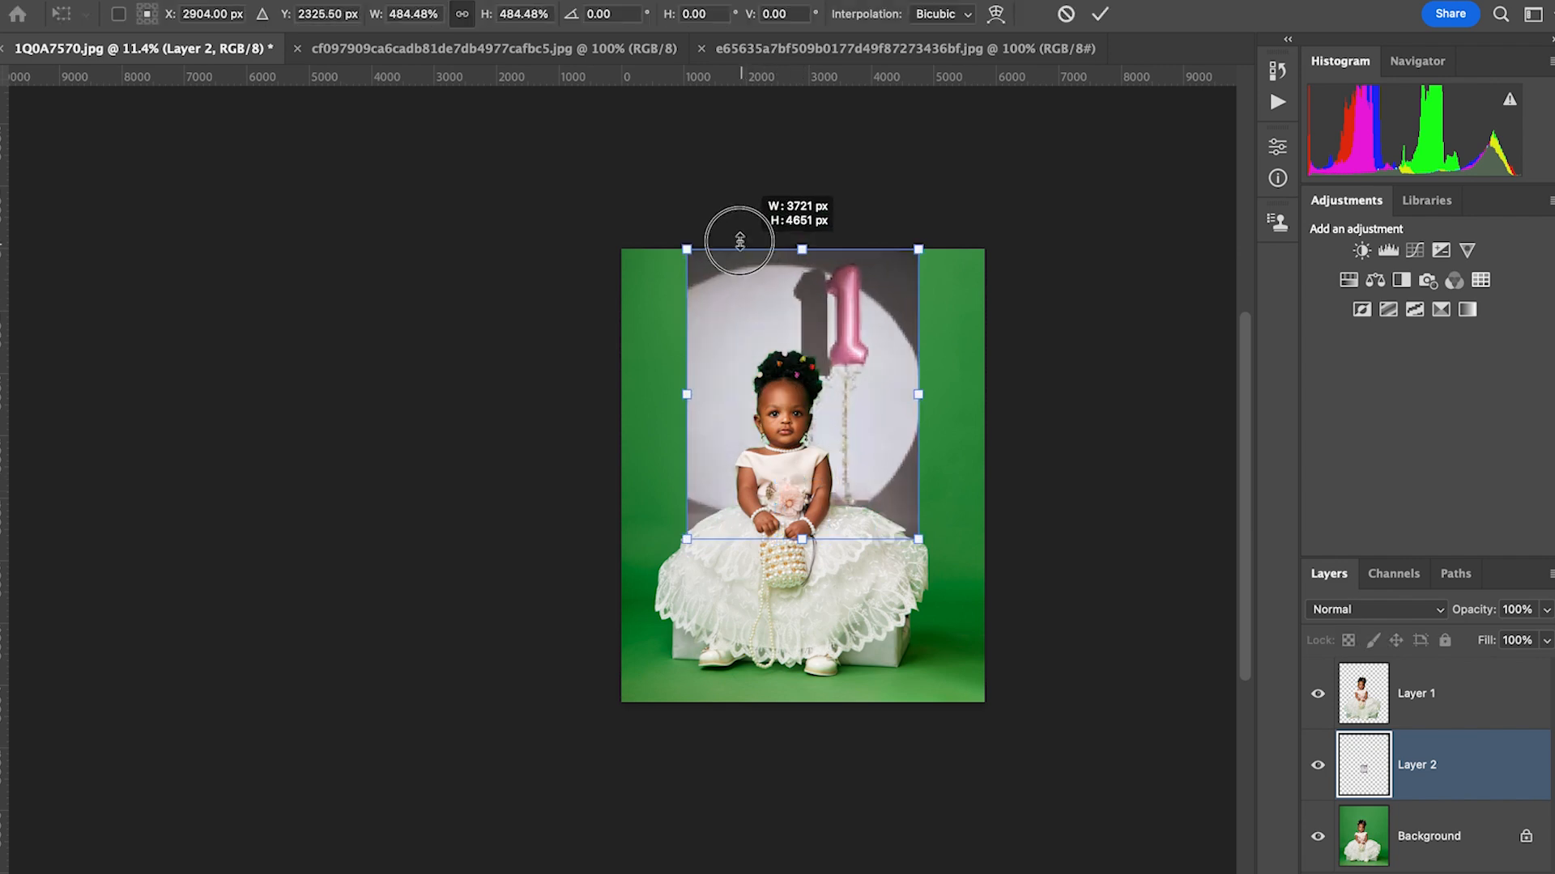
left_click_drag(802, 539, 844, 698)
left_click_drag(989, 242, 993, 237)
left_click_drag(896, 424, 894, 412)
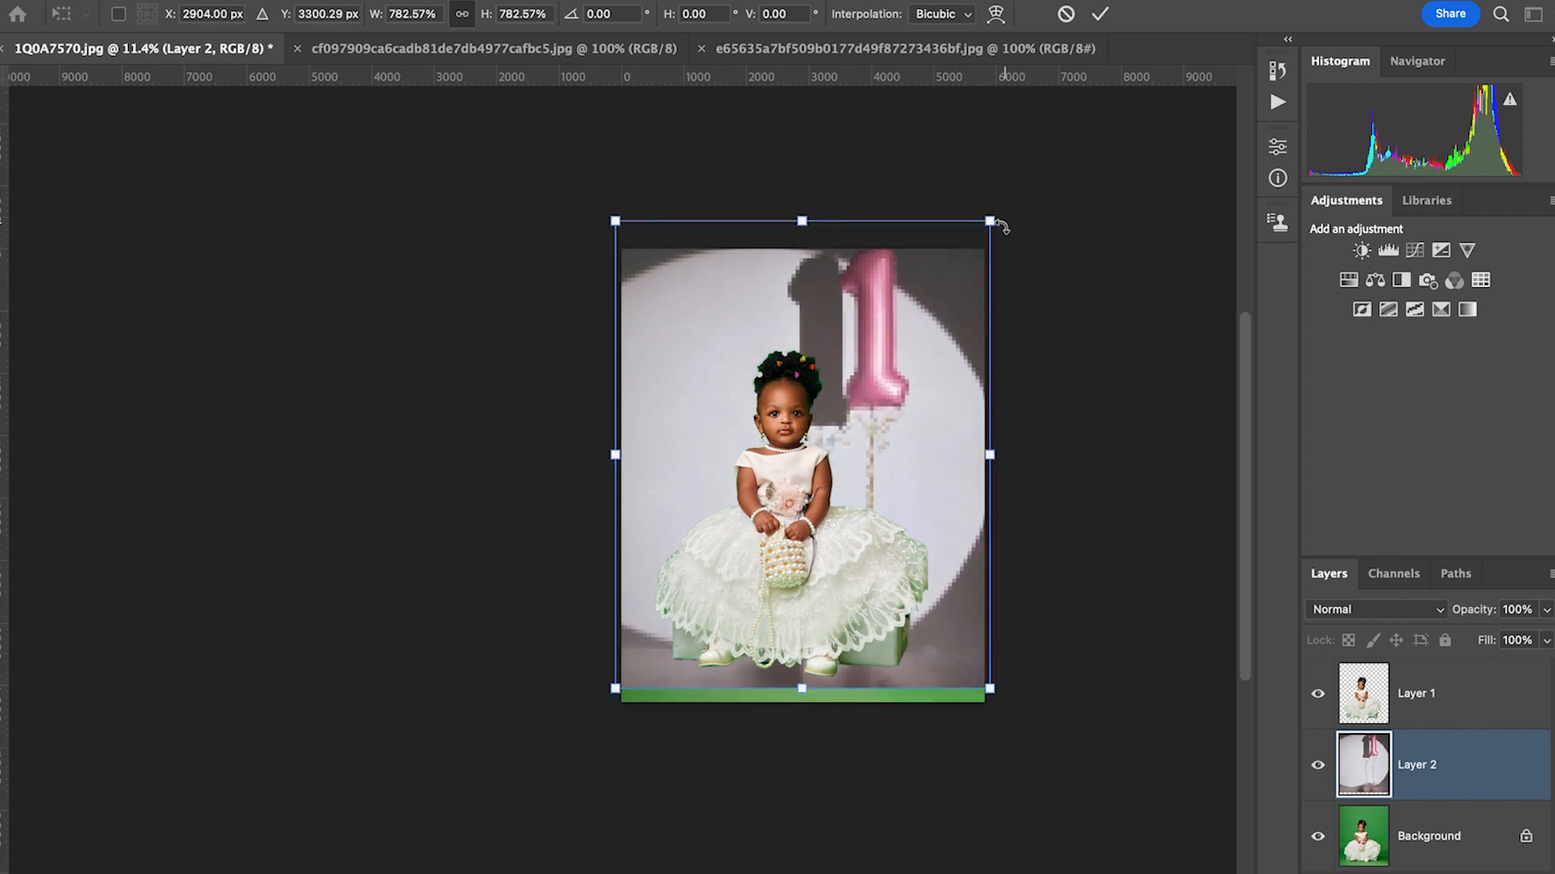
scroll(993, 219, "down", 1)
left_click_drag(991, 216, 979, 212)
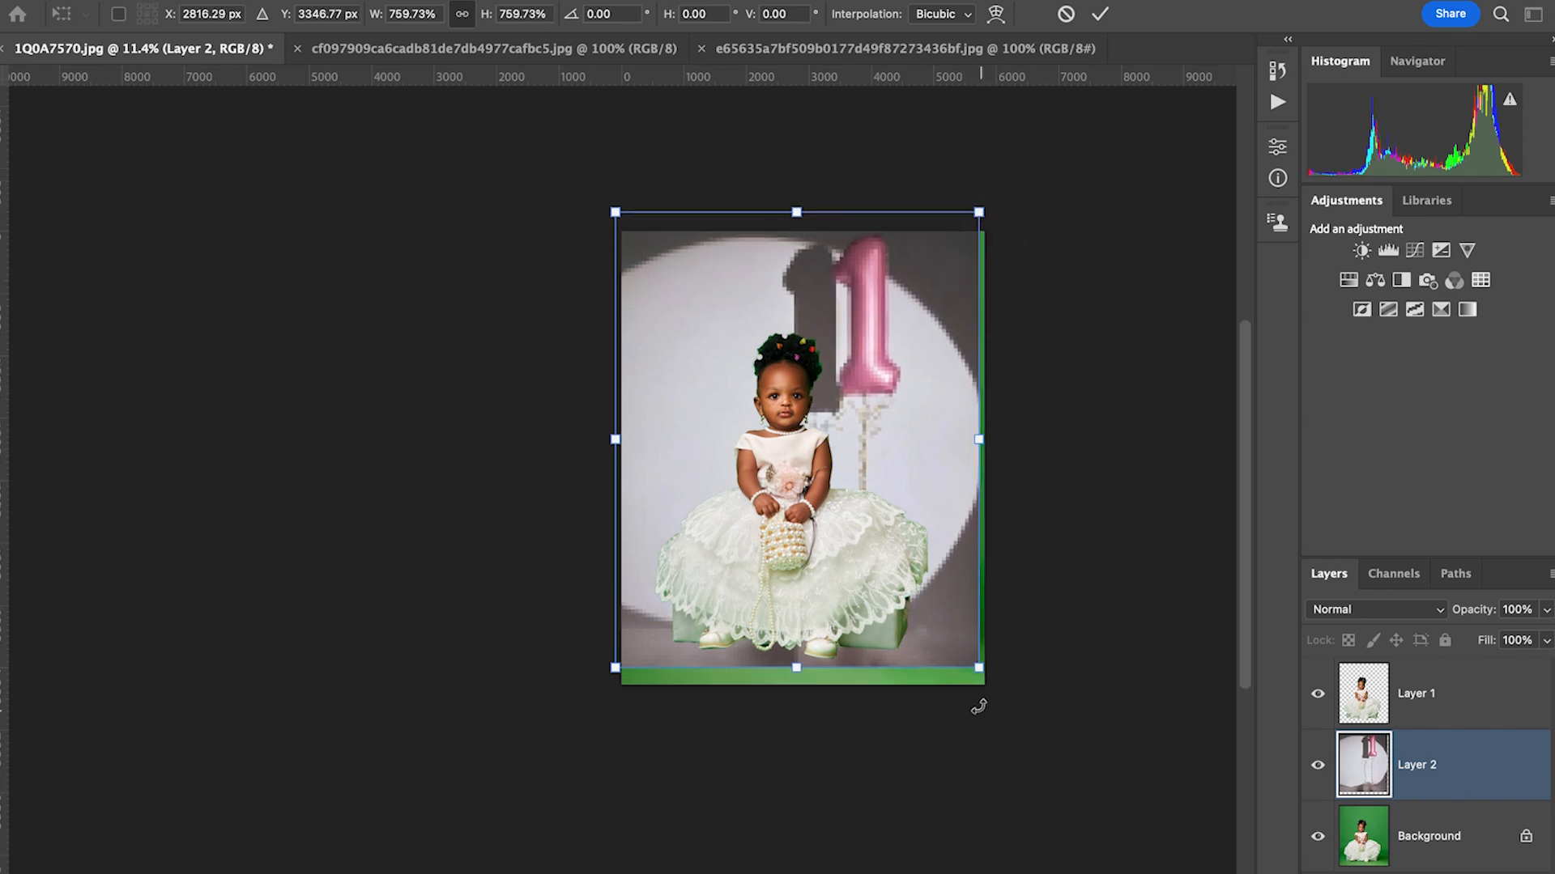
left_click_drag(974, 666, 993, 684)
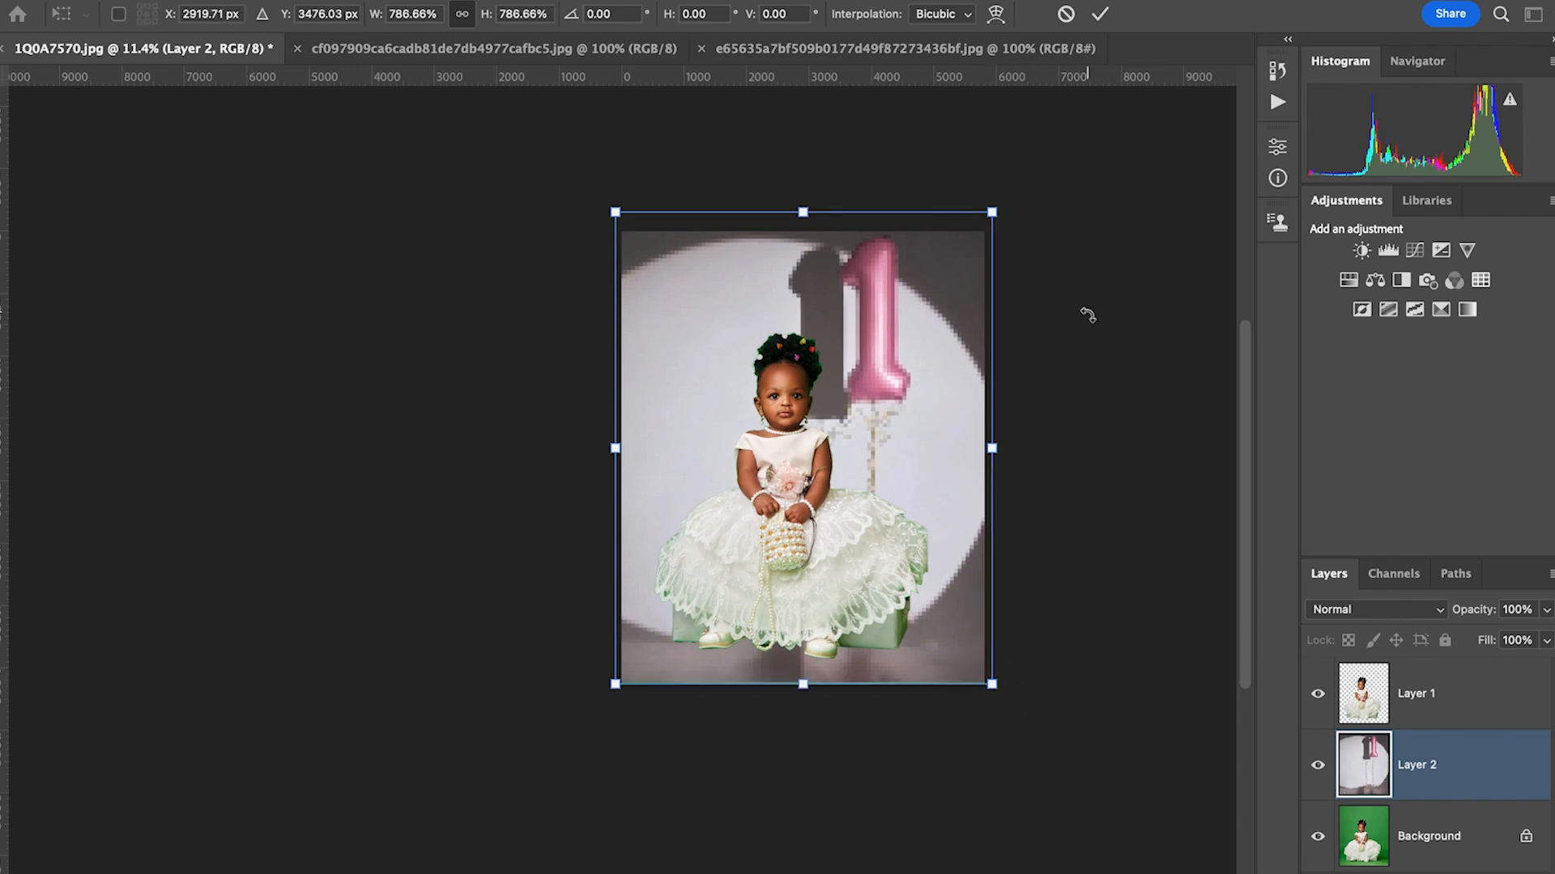
left_click_drag(615, 212, 618, 217)
left_click_drag(991, 217, 986, 226)
left_click(1099, 14)
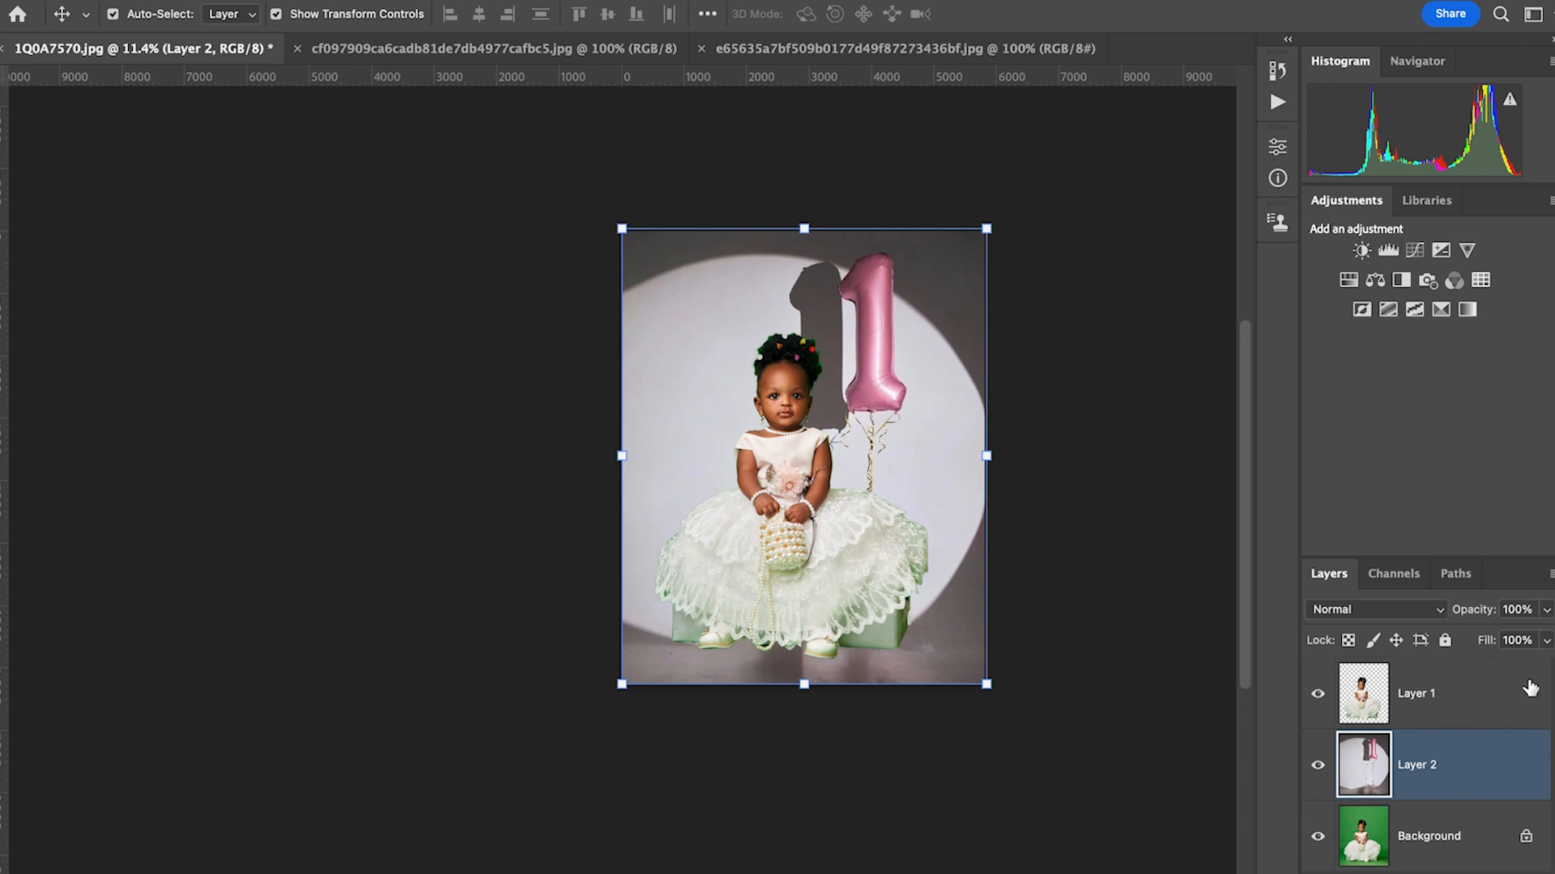
Preview the different blend modes on the balloon layer and set it to Overlay.
left_click(1393, 612)
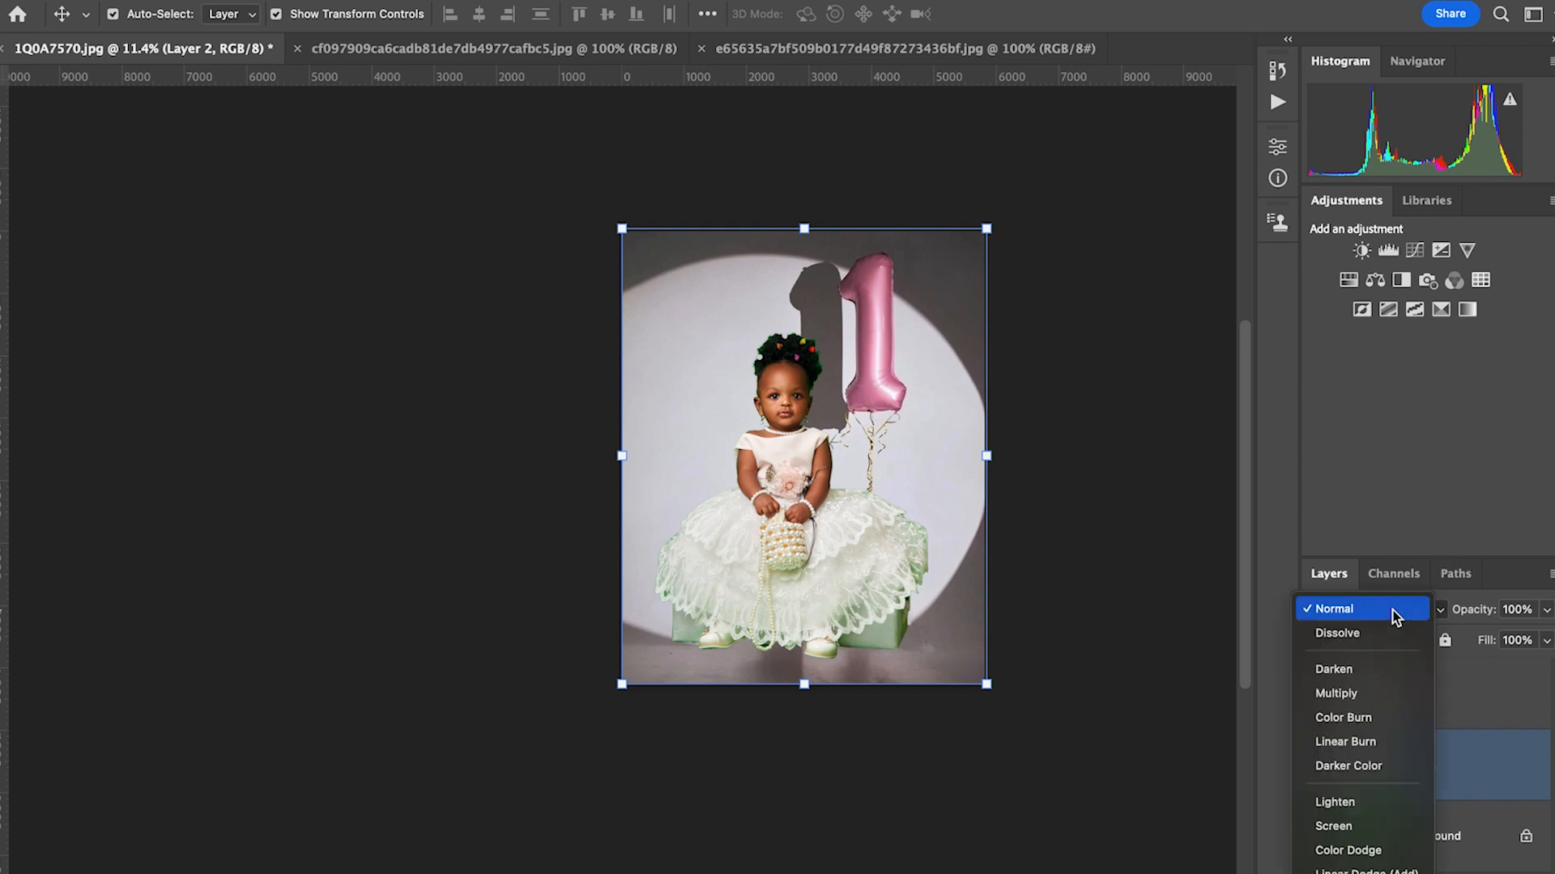
key("Down")
key("Down")
key("Down")
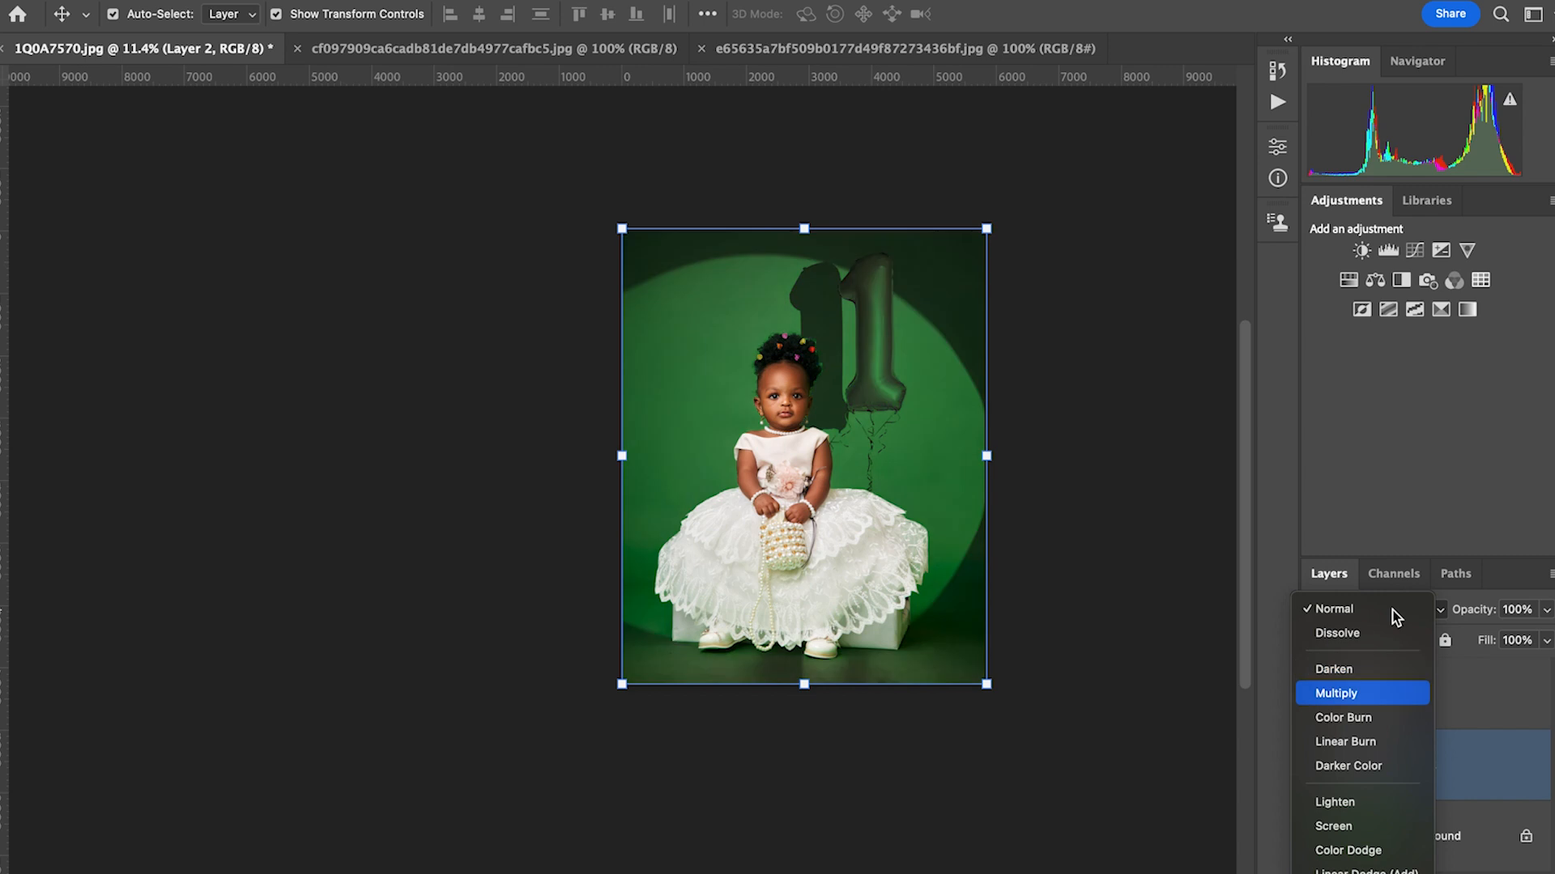
key("Down")
key("Down")
key("Down")
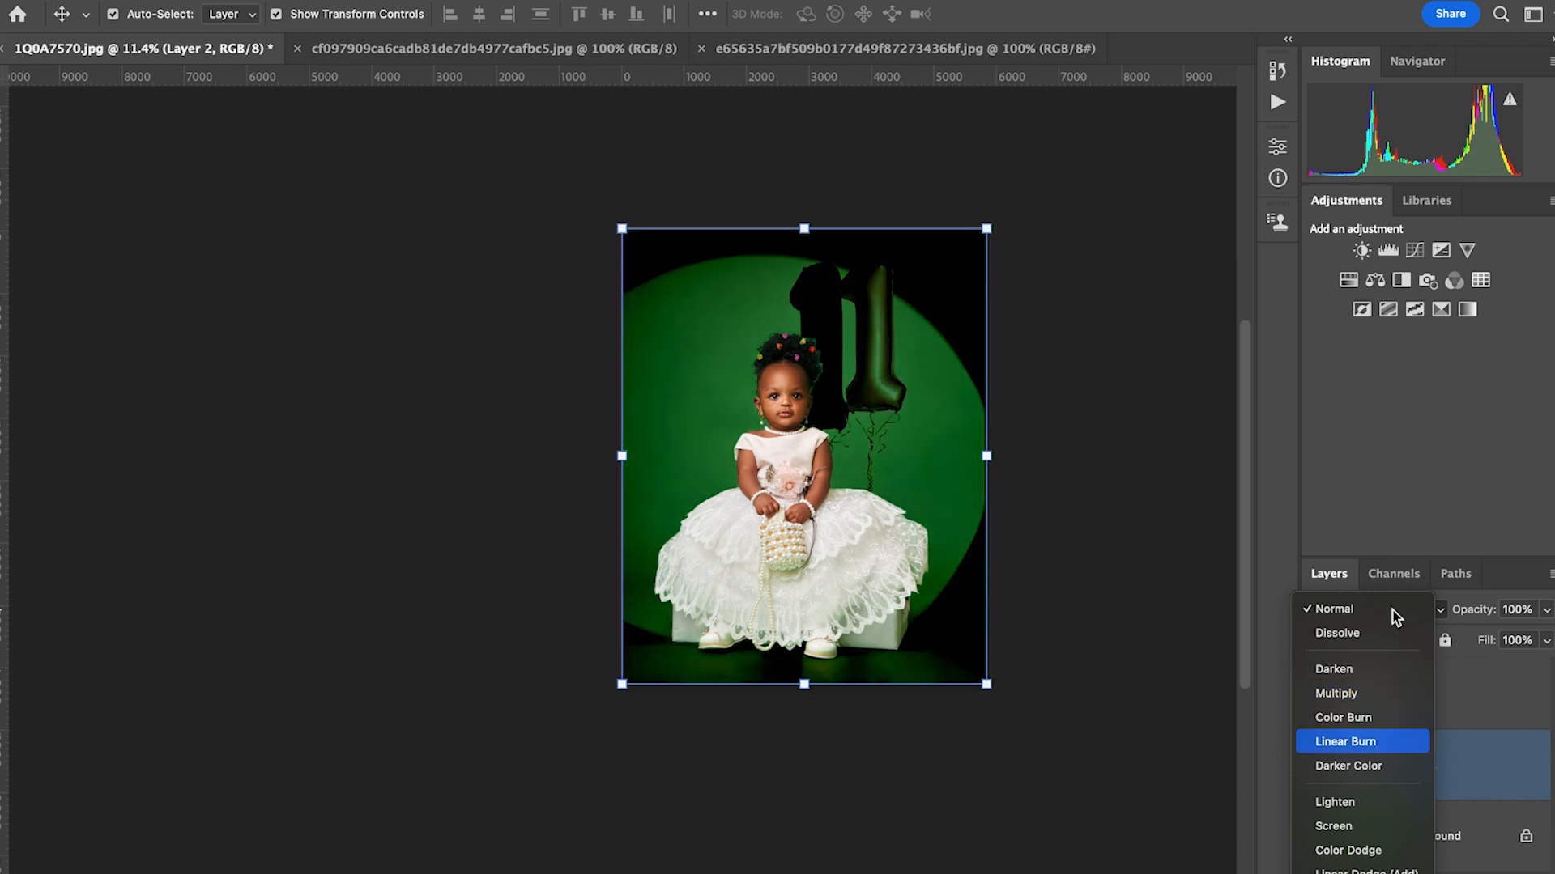
key("Down")
key("Down")
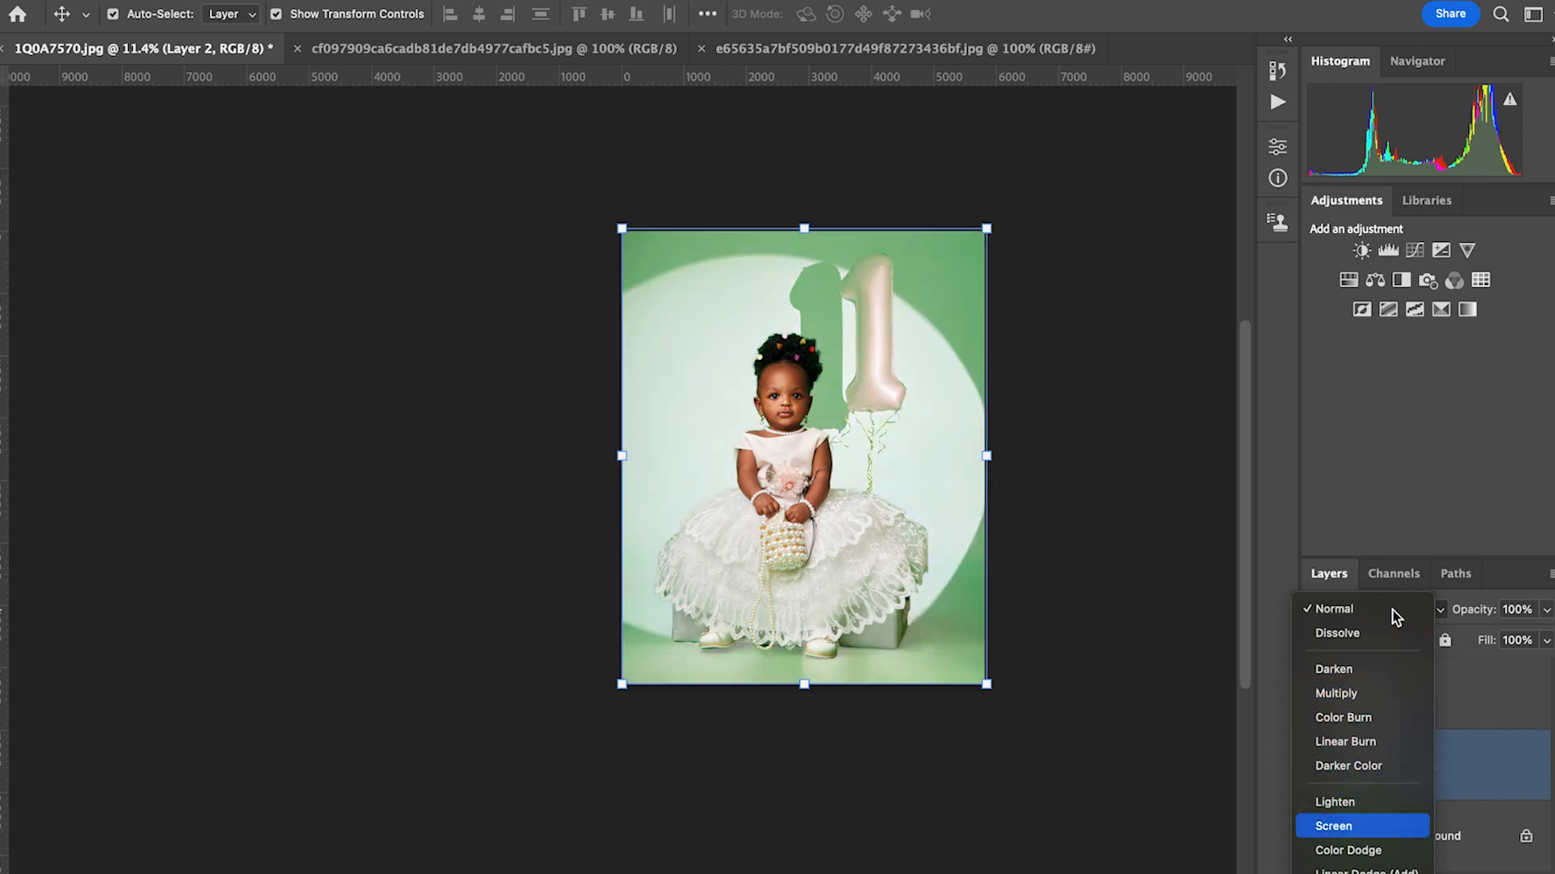
key("Down")
key("Down")
key("Down")
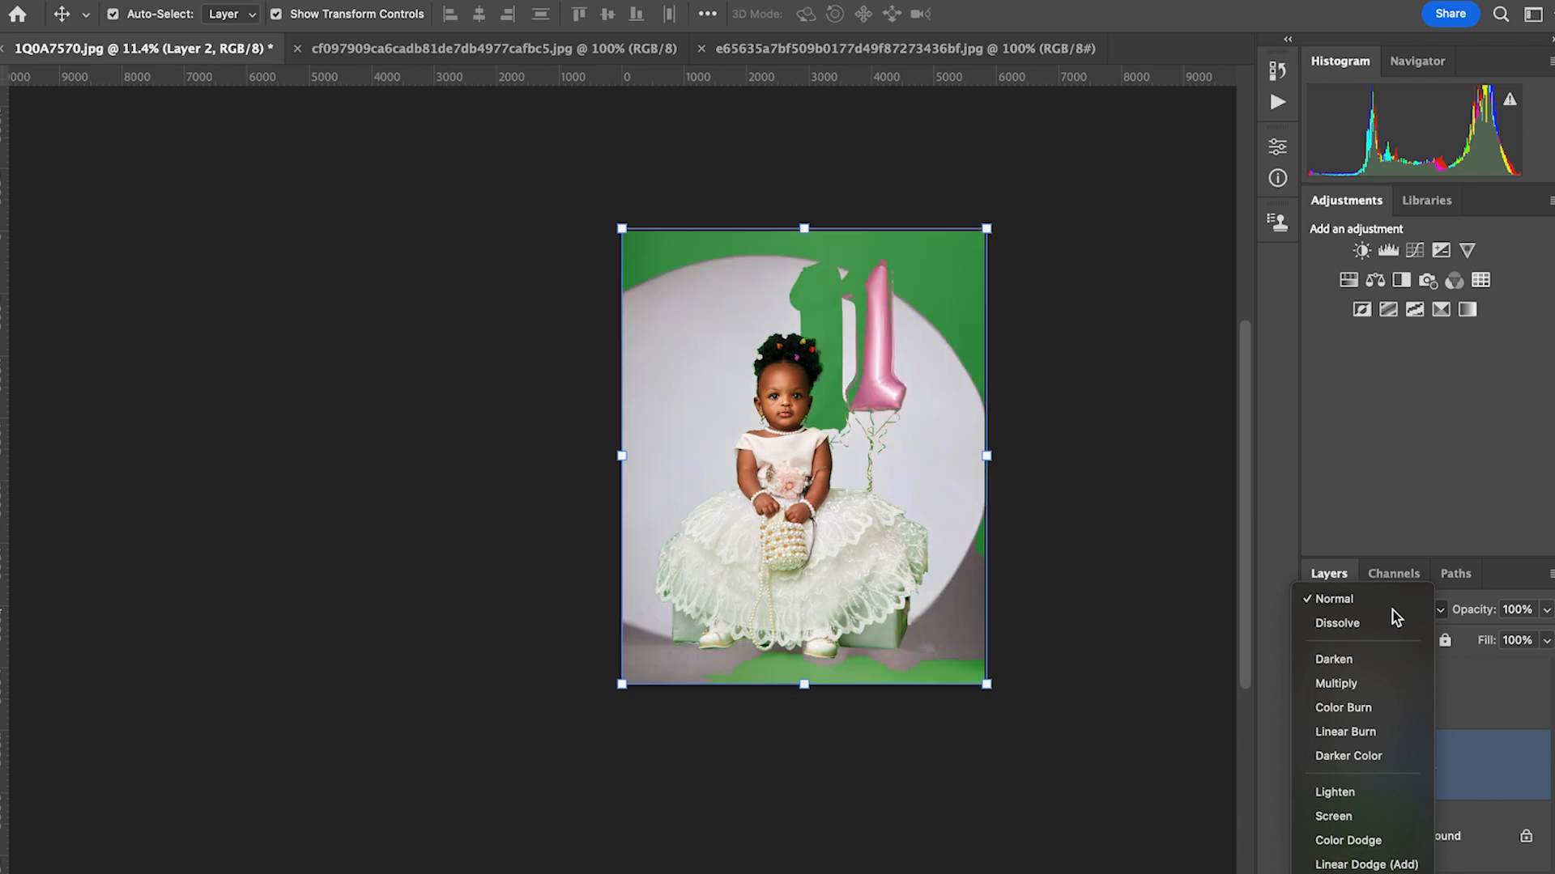
key("Down")
key("Down")
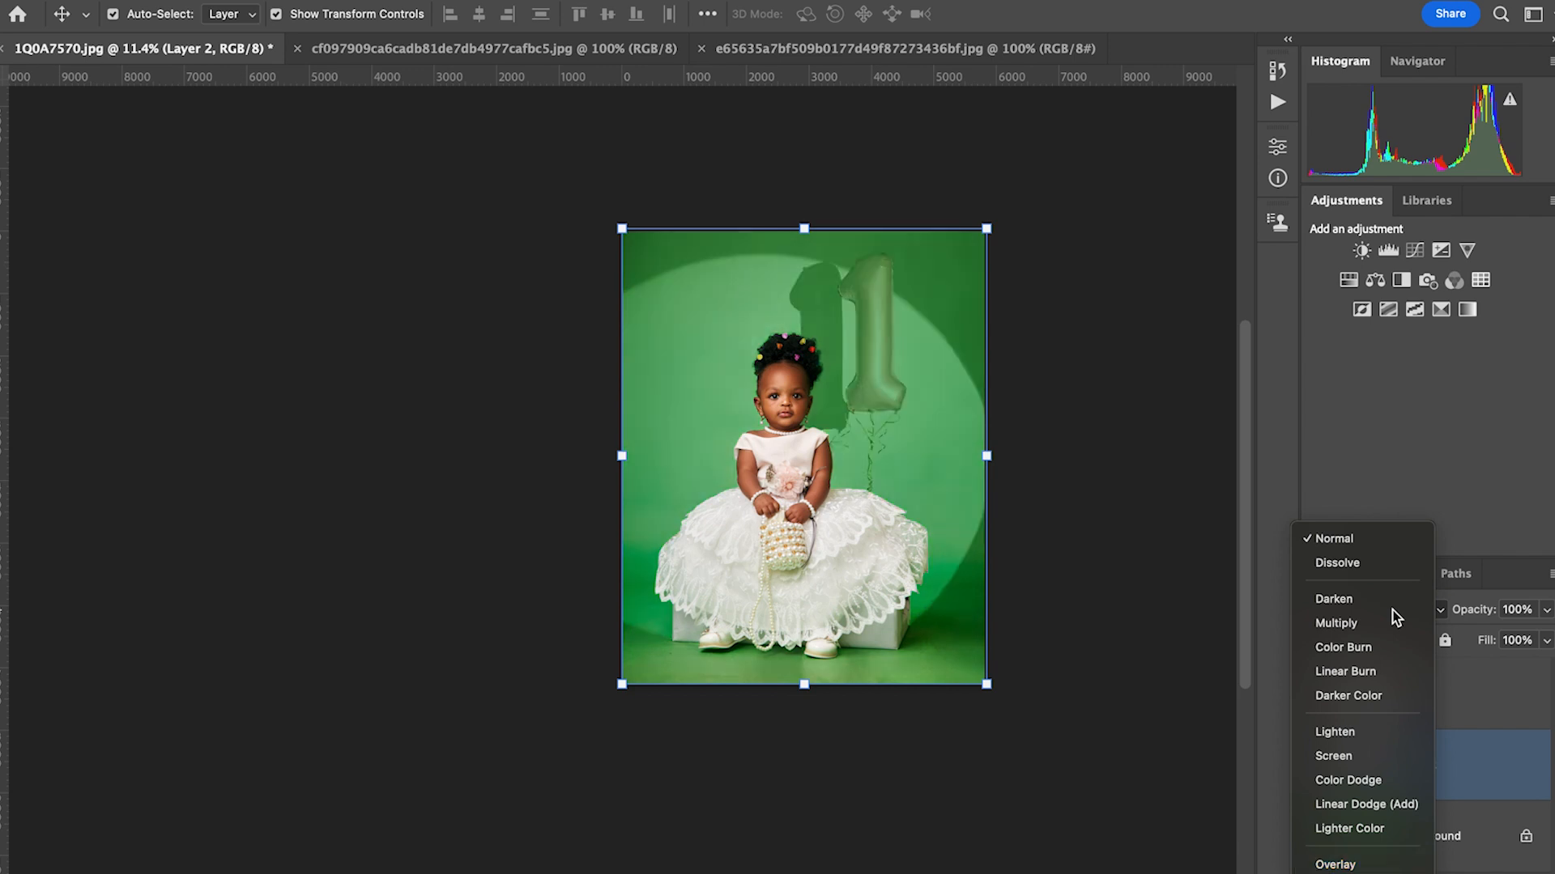
scroll(1396, 618, "down", 1)
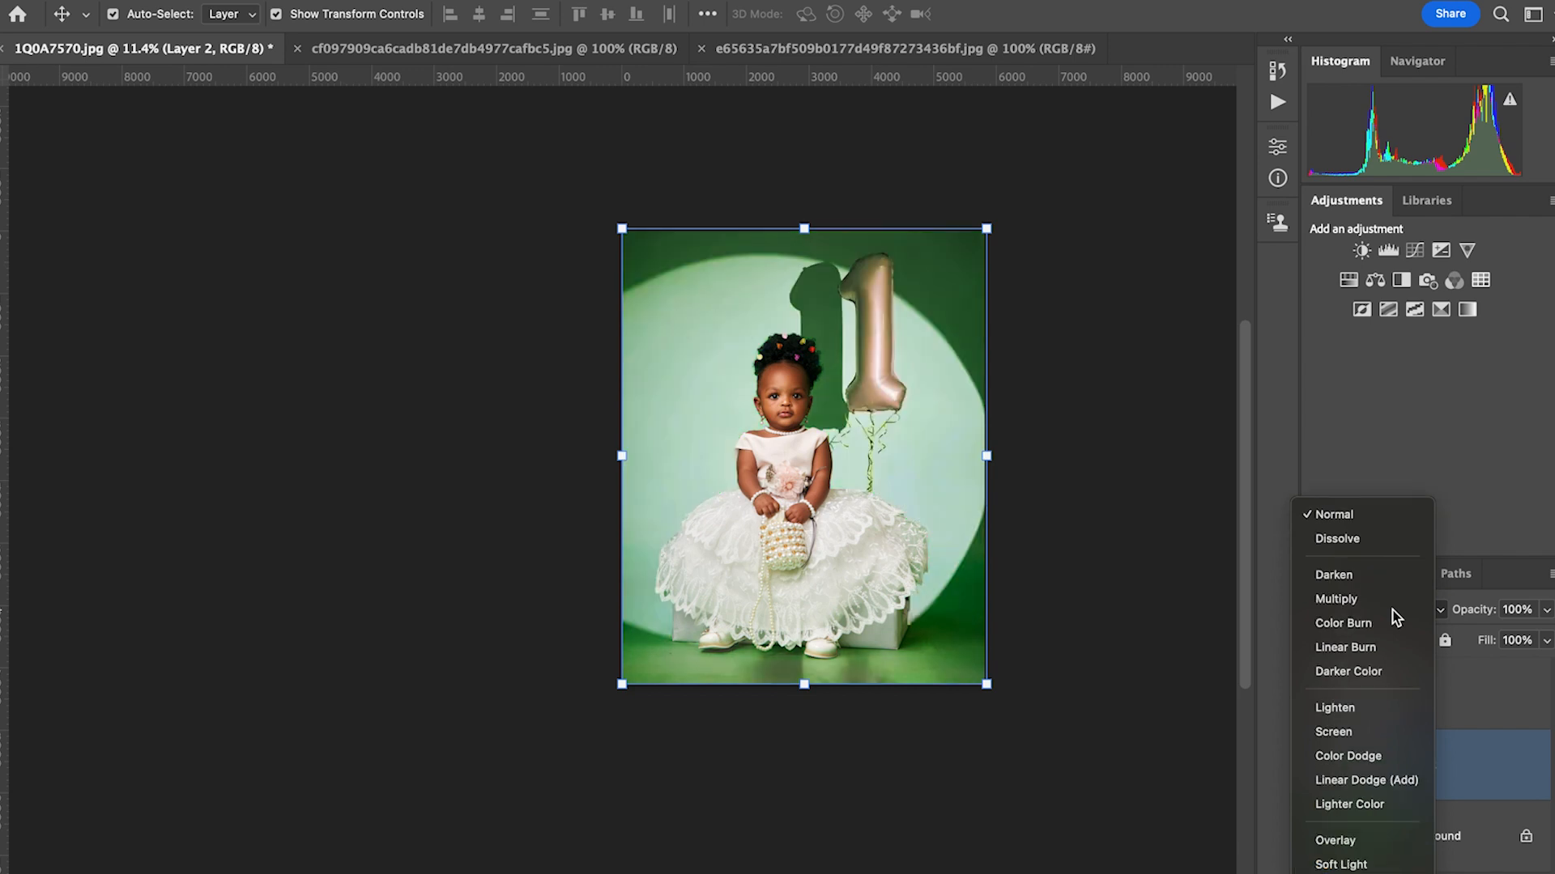
scroll(1396, 618, "down", 1)
scroll(1395, 618, "down", 1)
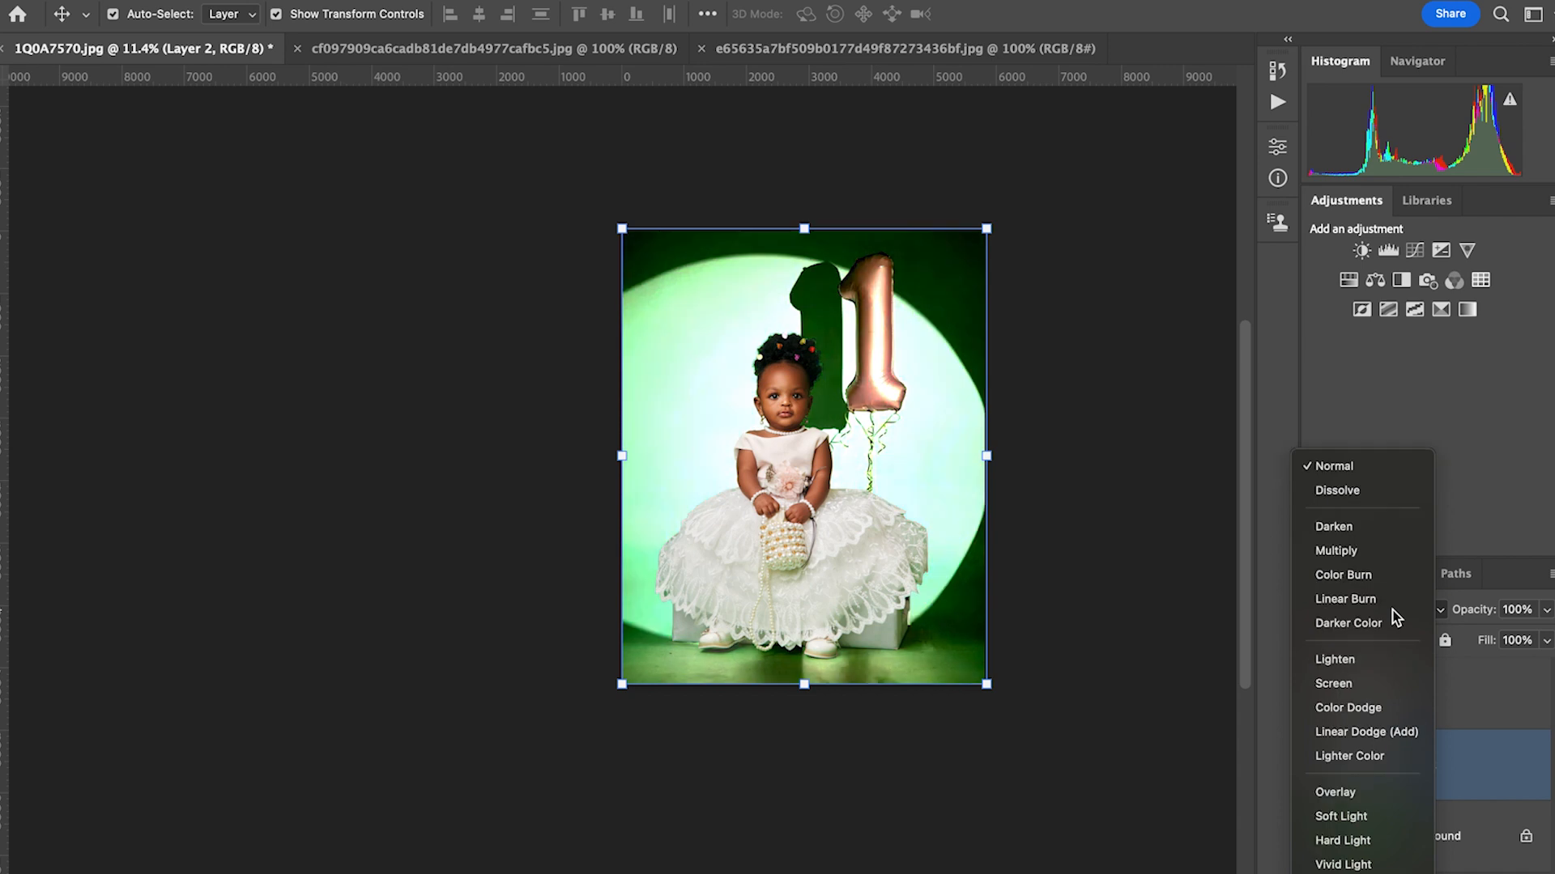
scroll(1396, 618, "down", 3)
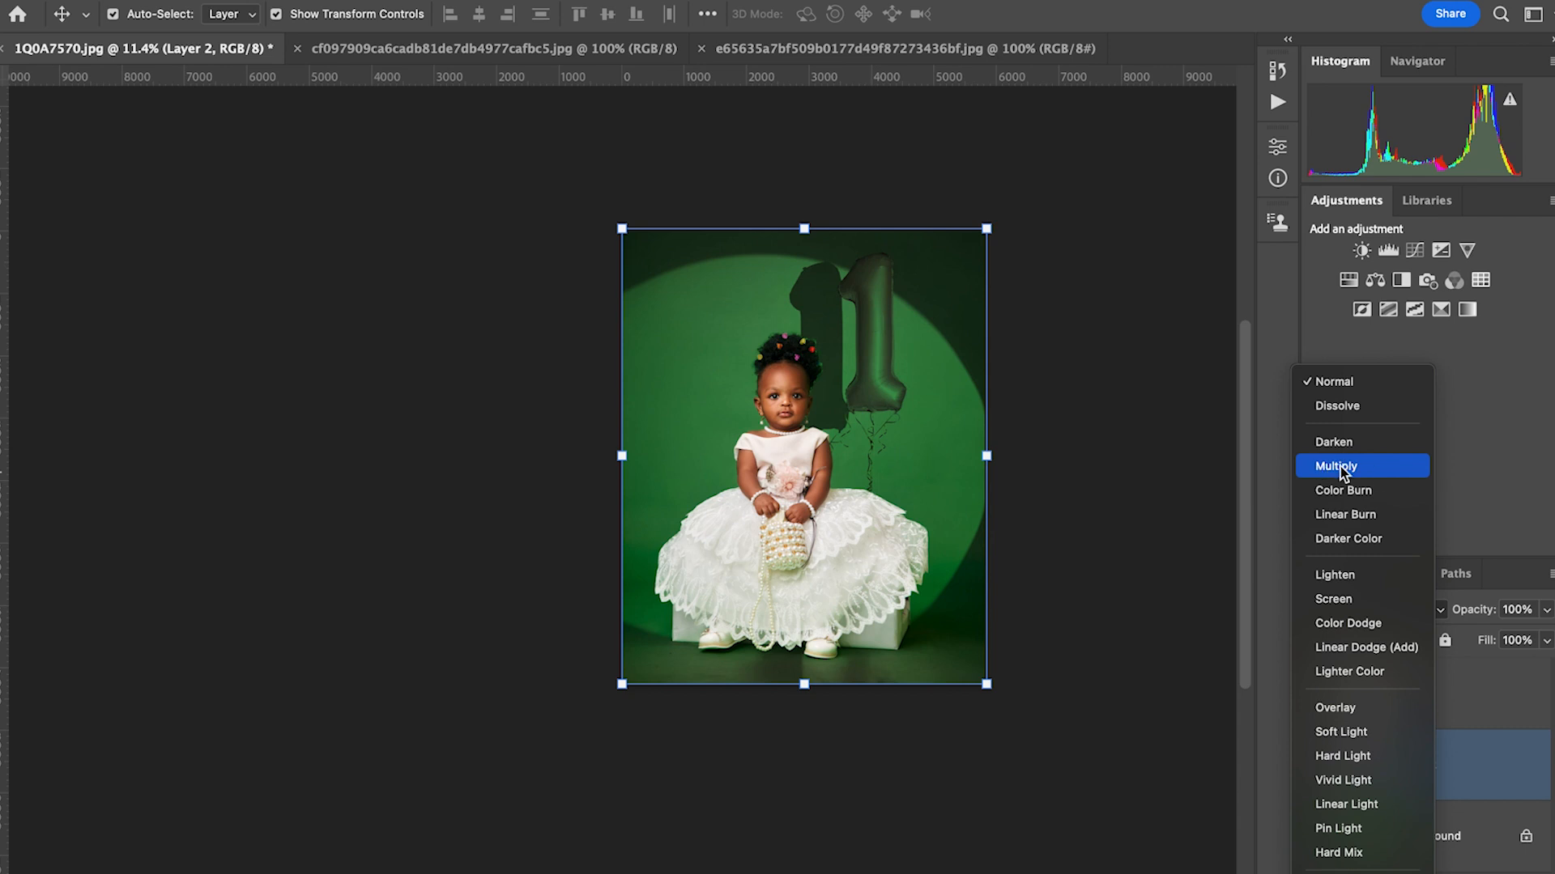
scroll(1345, 485, "down", 7)
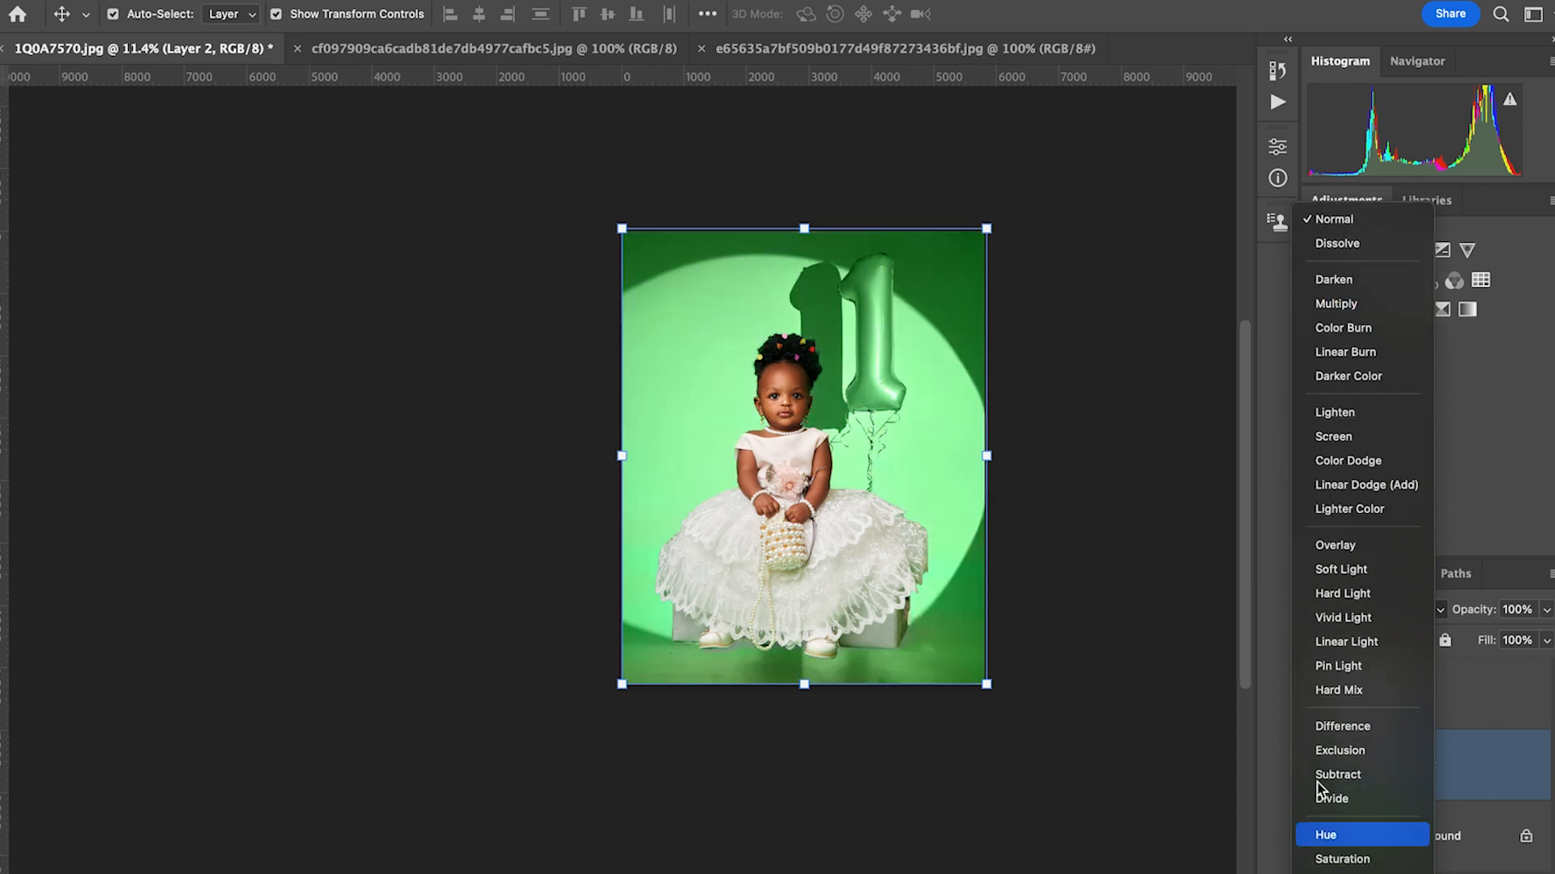
left_click(1341, 550)
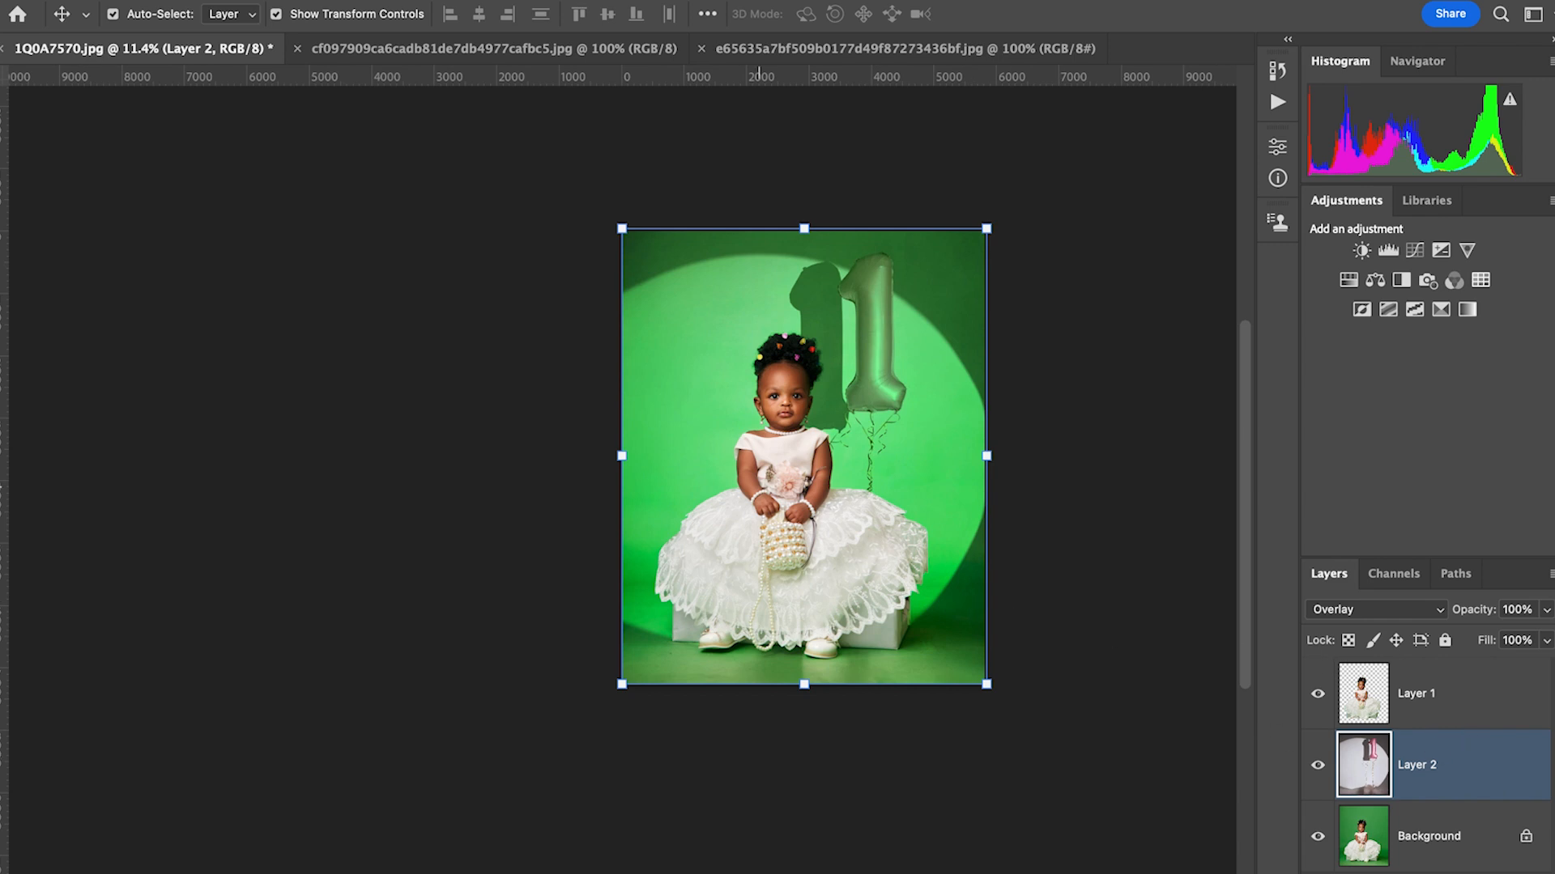
Copy the entire window-light stripes image and paste it into the portrait directly above the balloon layer.
left_click(477, 47)
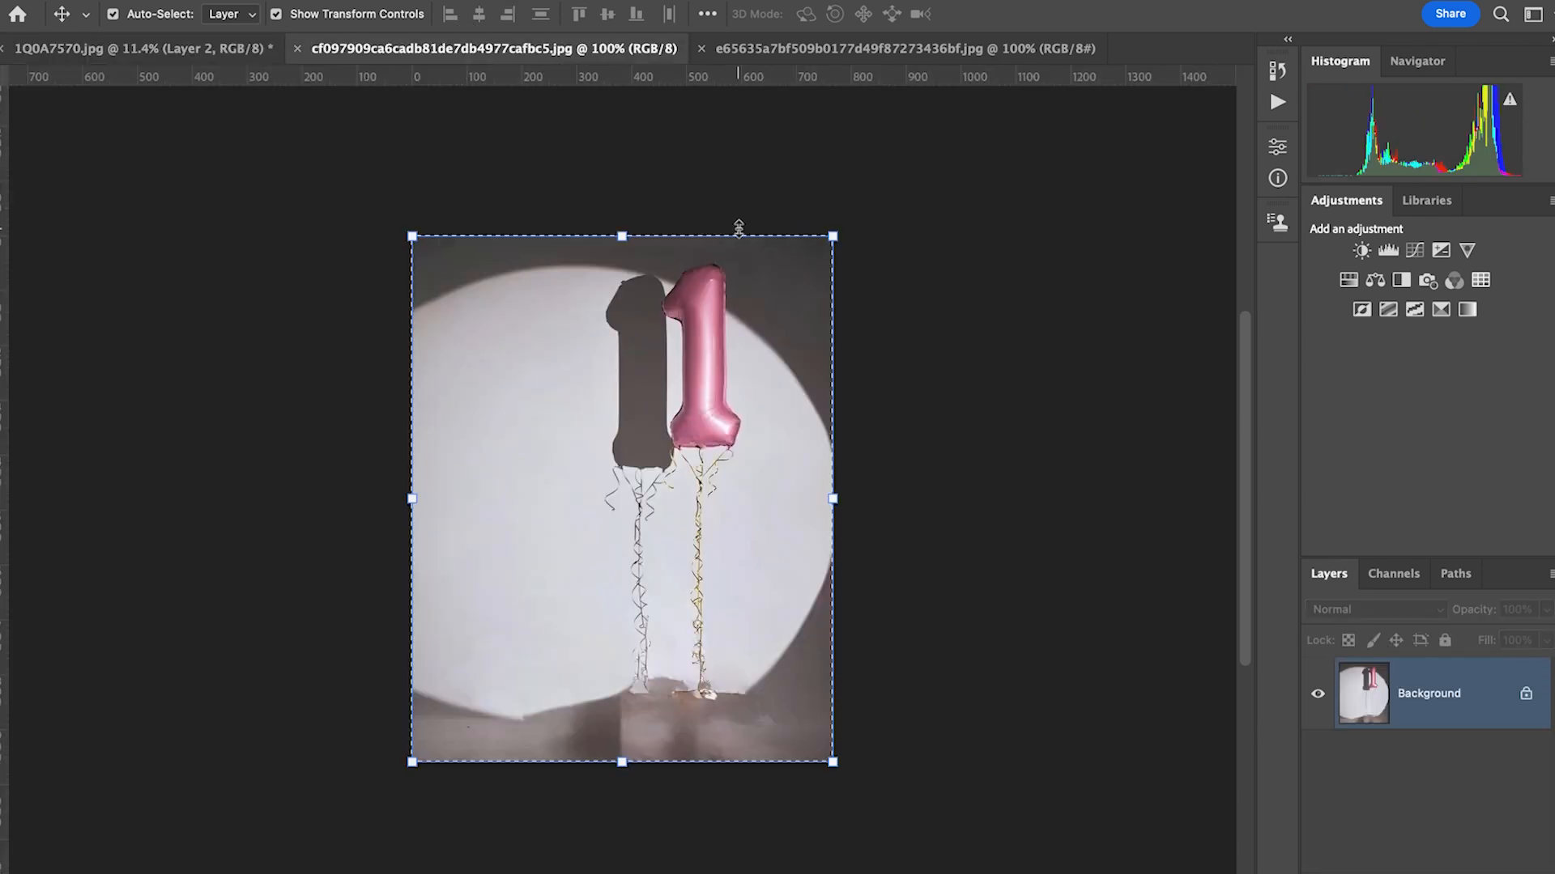
left_click(898, 50)
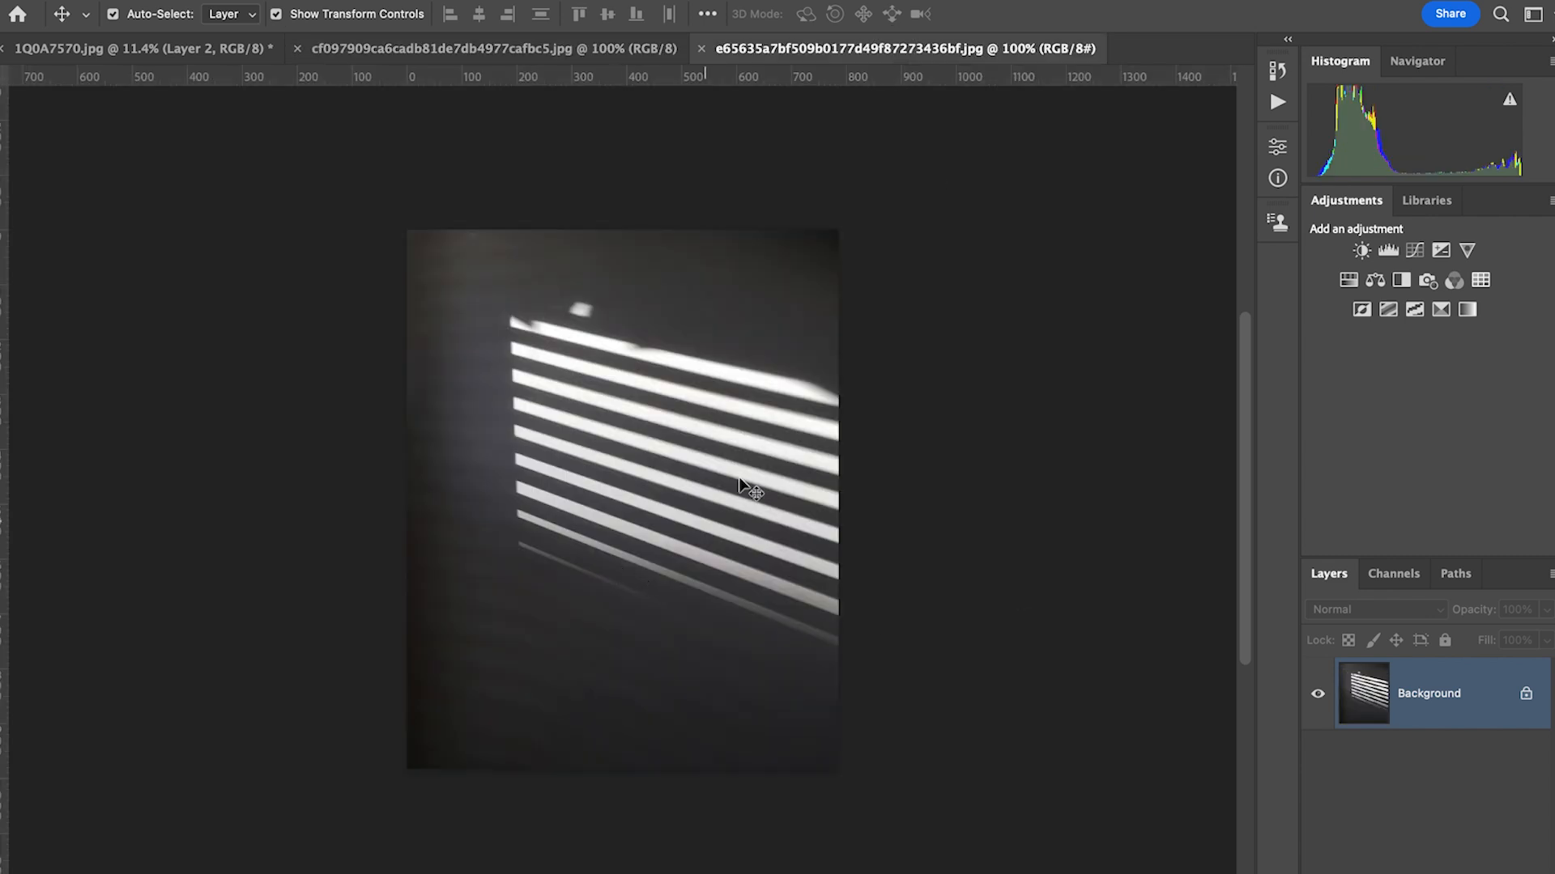
key("ctrl+a")
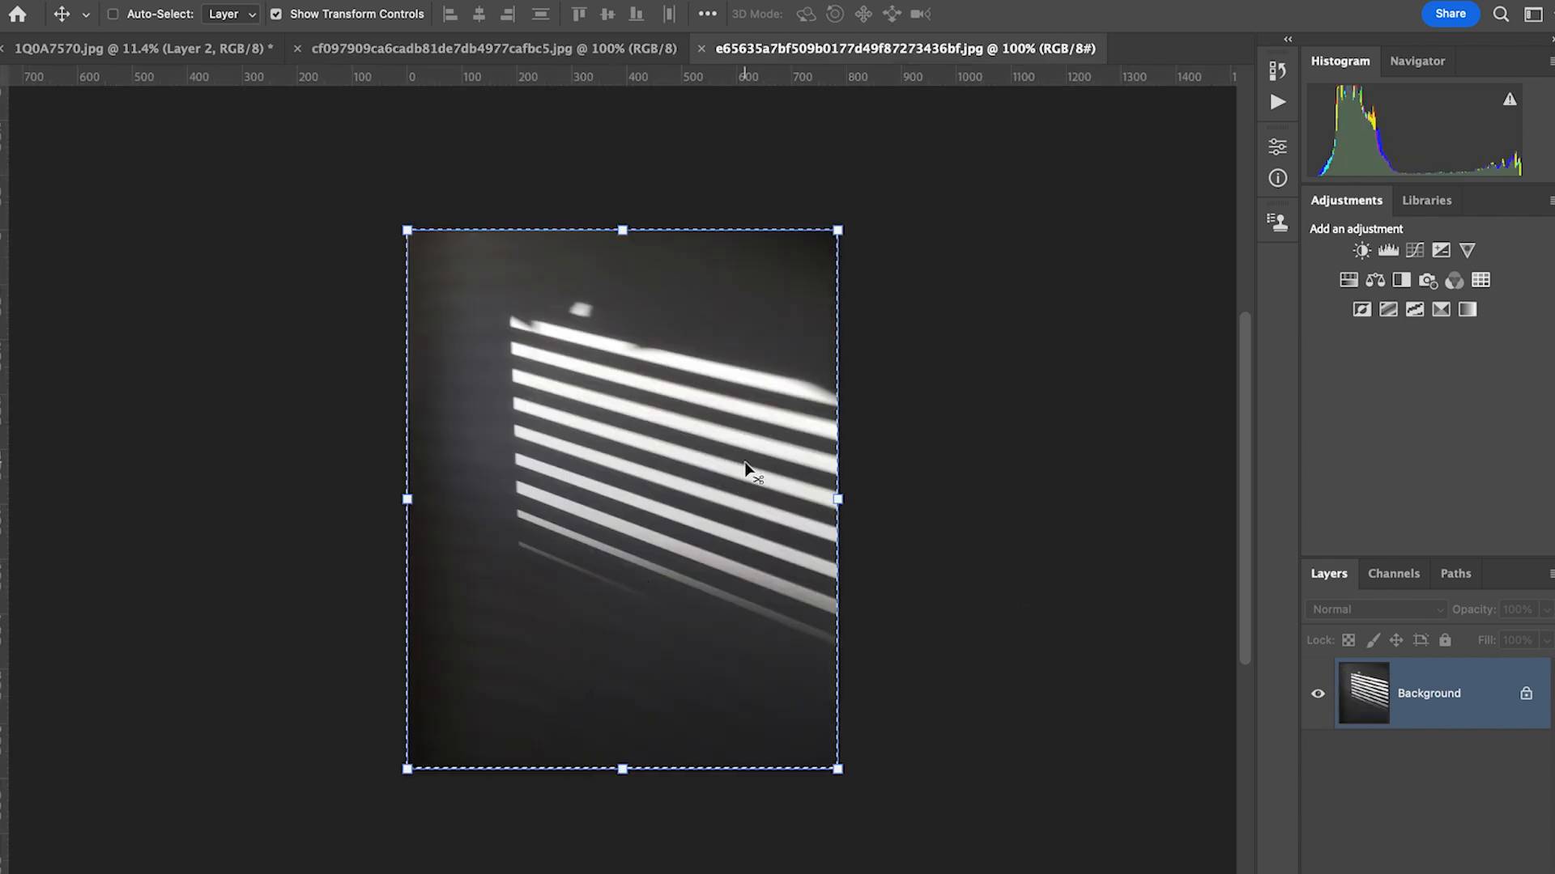
left_click(170, 50)
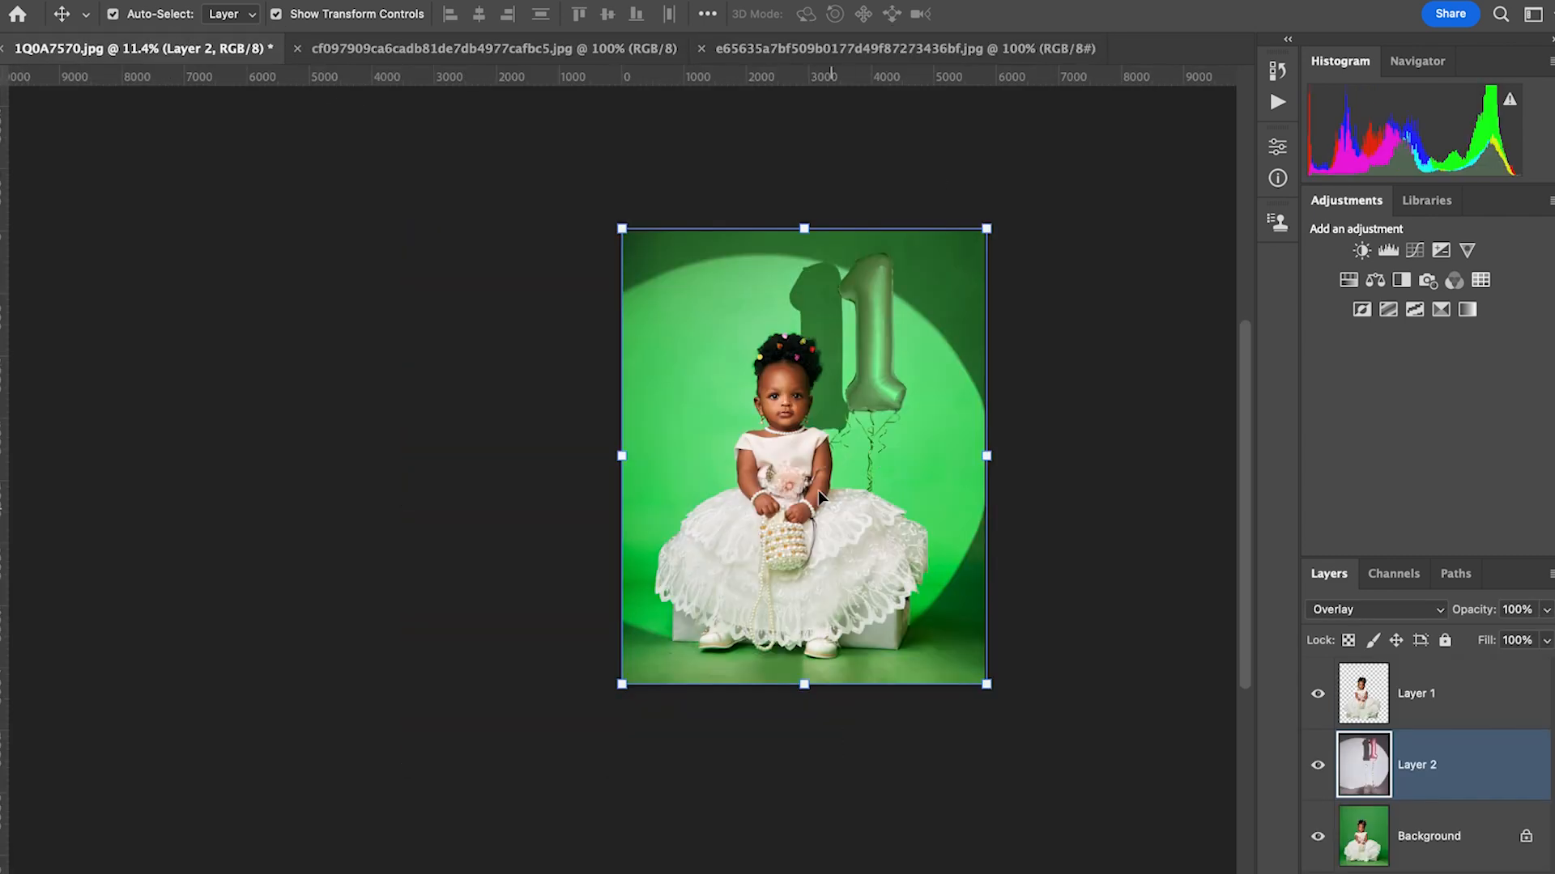
key("ctrl+v")
Enlarge and position the pasted window-light image so it covers the whole canvas behind the child, and apply the transform.
left_click_drag(803, 427, 802, 229)
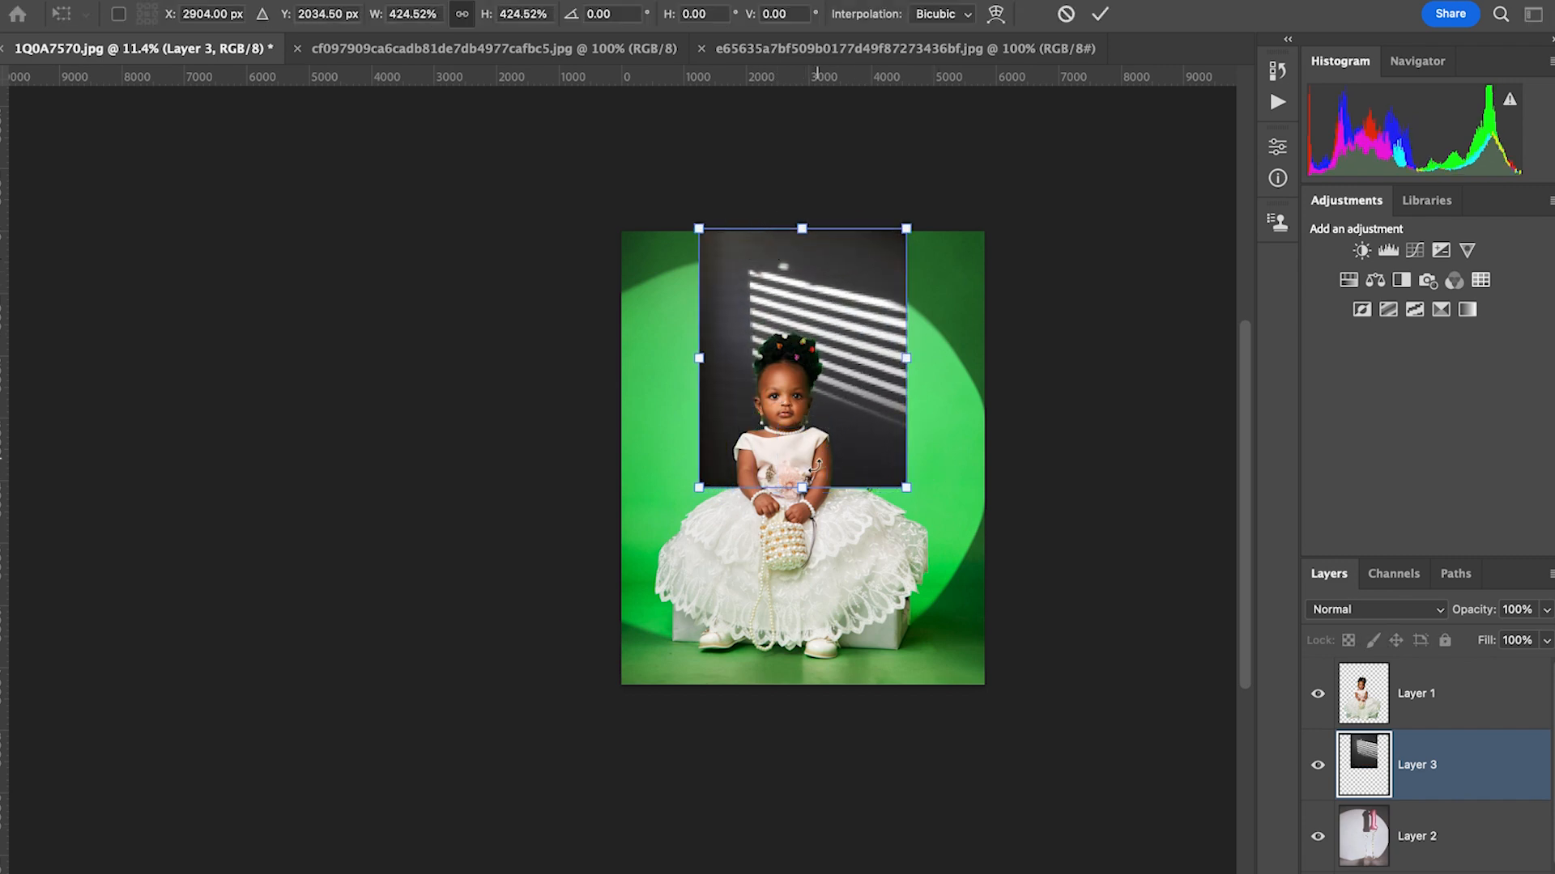
left_click_drag(805, 484, 814, 687)
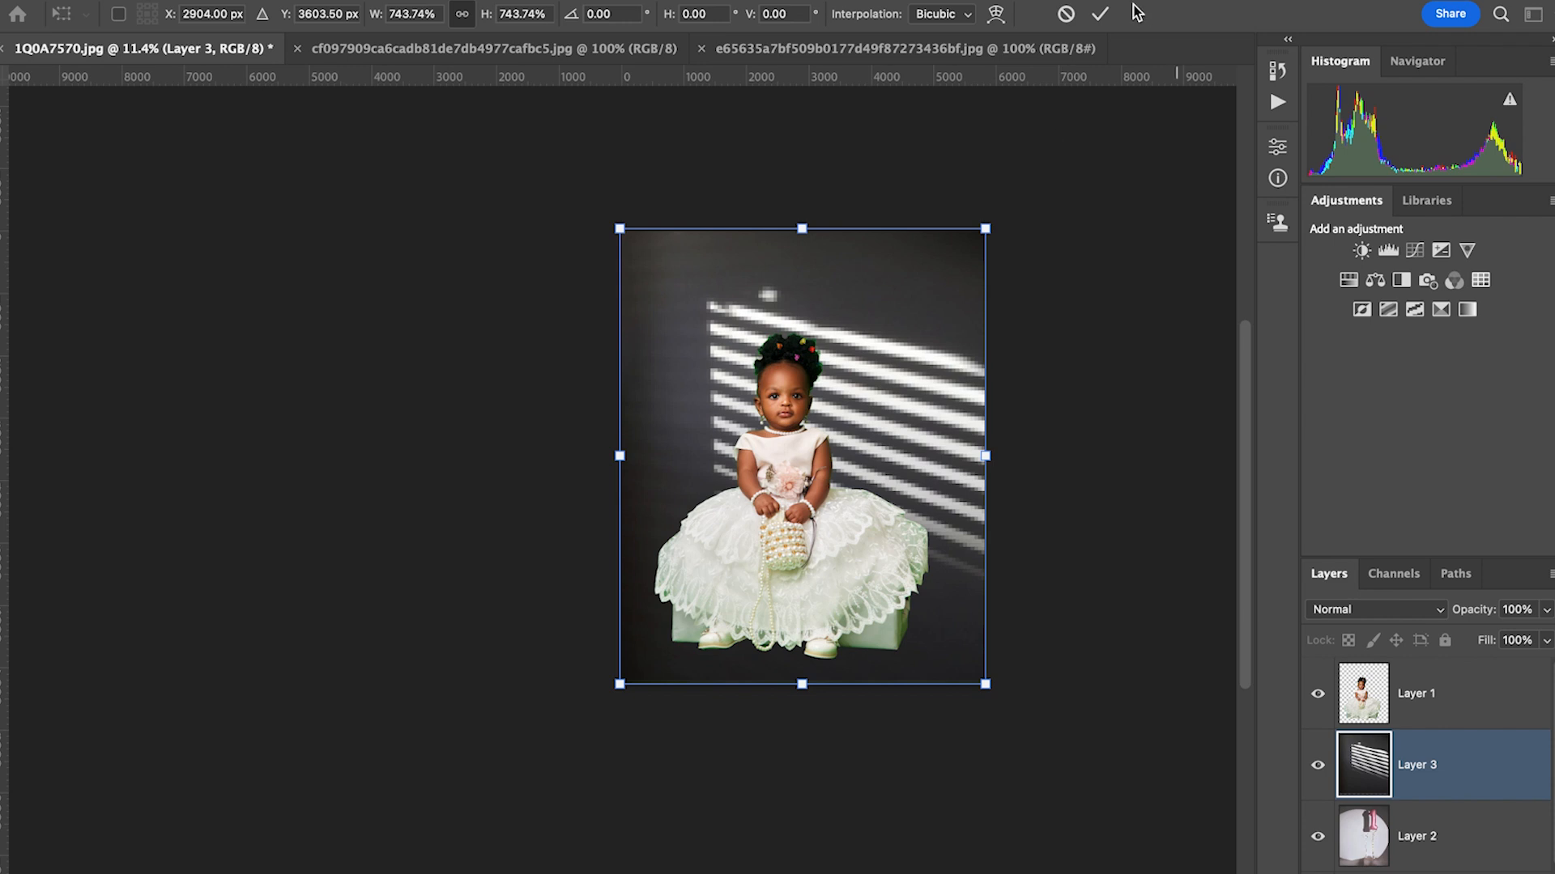
left_click(1101, 15)
Preview the different blend modes on the window-light layer and set it to Soft Light.
left_click(1378, 611)
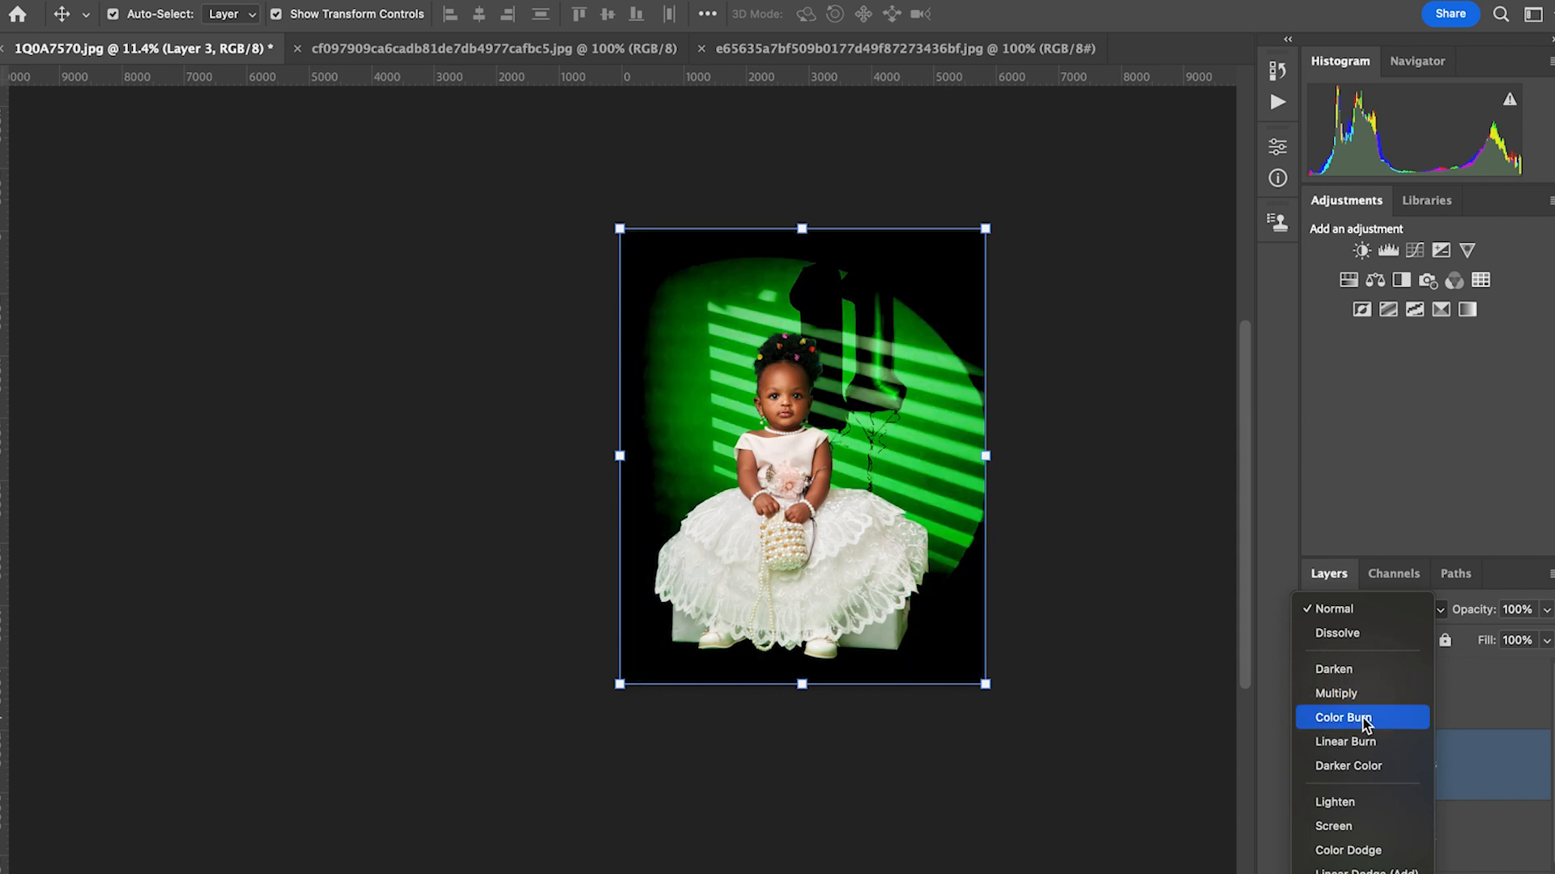
key("Up")
key("Up")
key("Up")
key("Up")
key("Up")
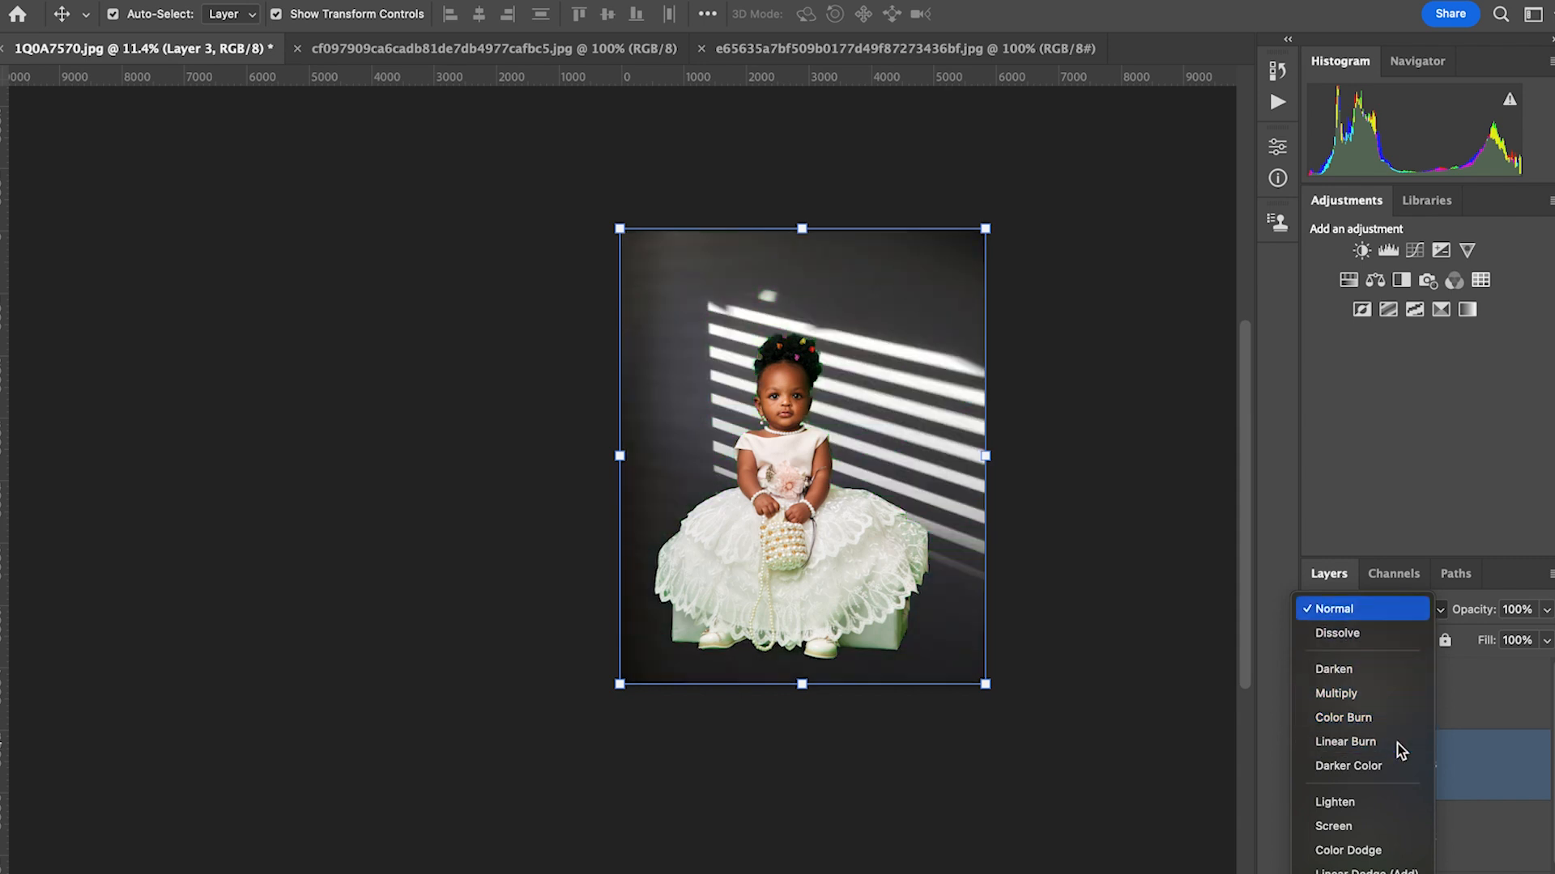
key("Down")
key("Down")
key("Down")
key("Down")
key("Down")
key("Down")
key("Down")
key("Down")
key("Down")
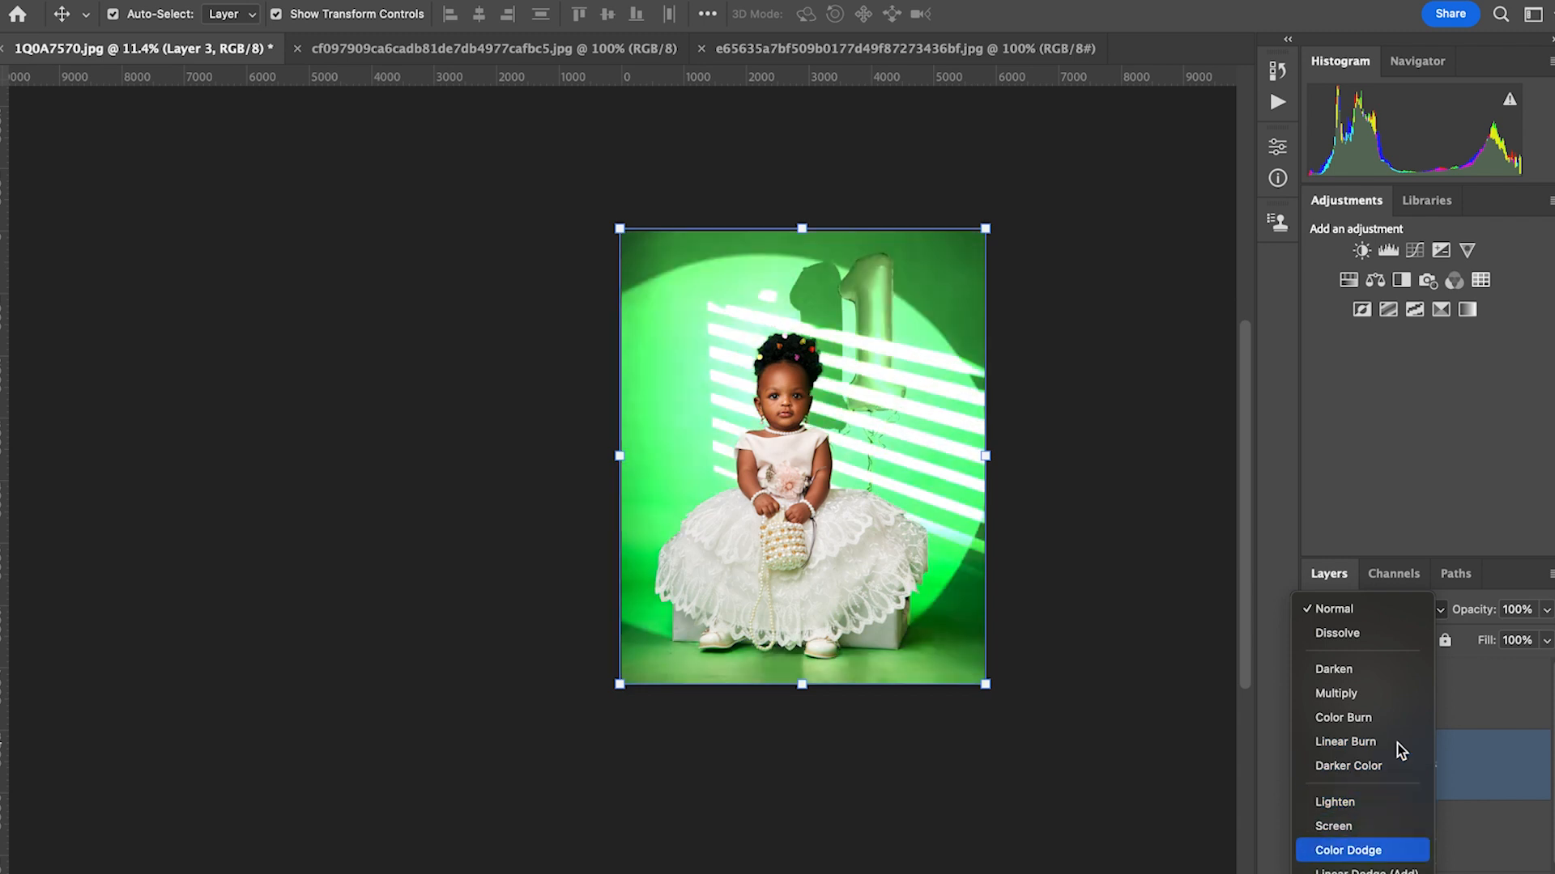
key("Down")
key("Down")
key("Down")
key("Down")
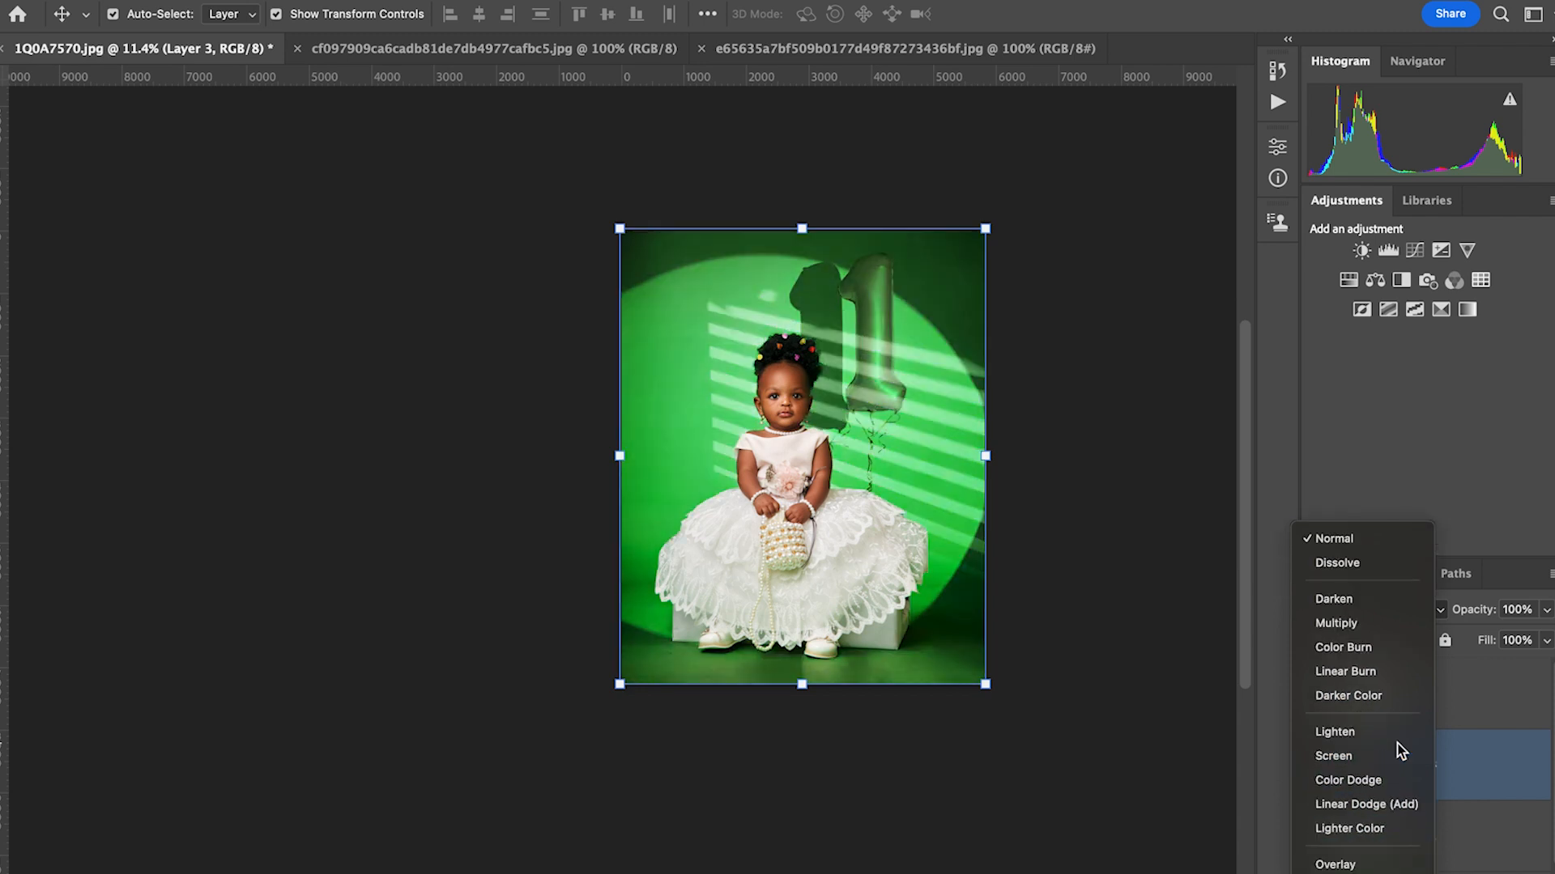
key("Down")
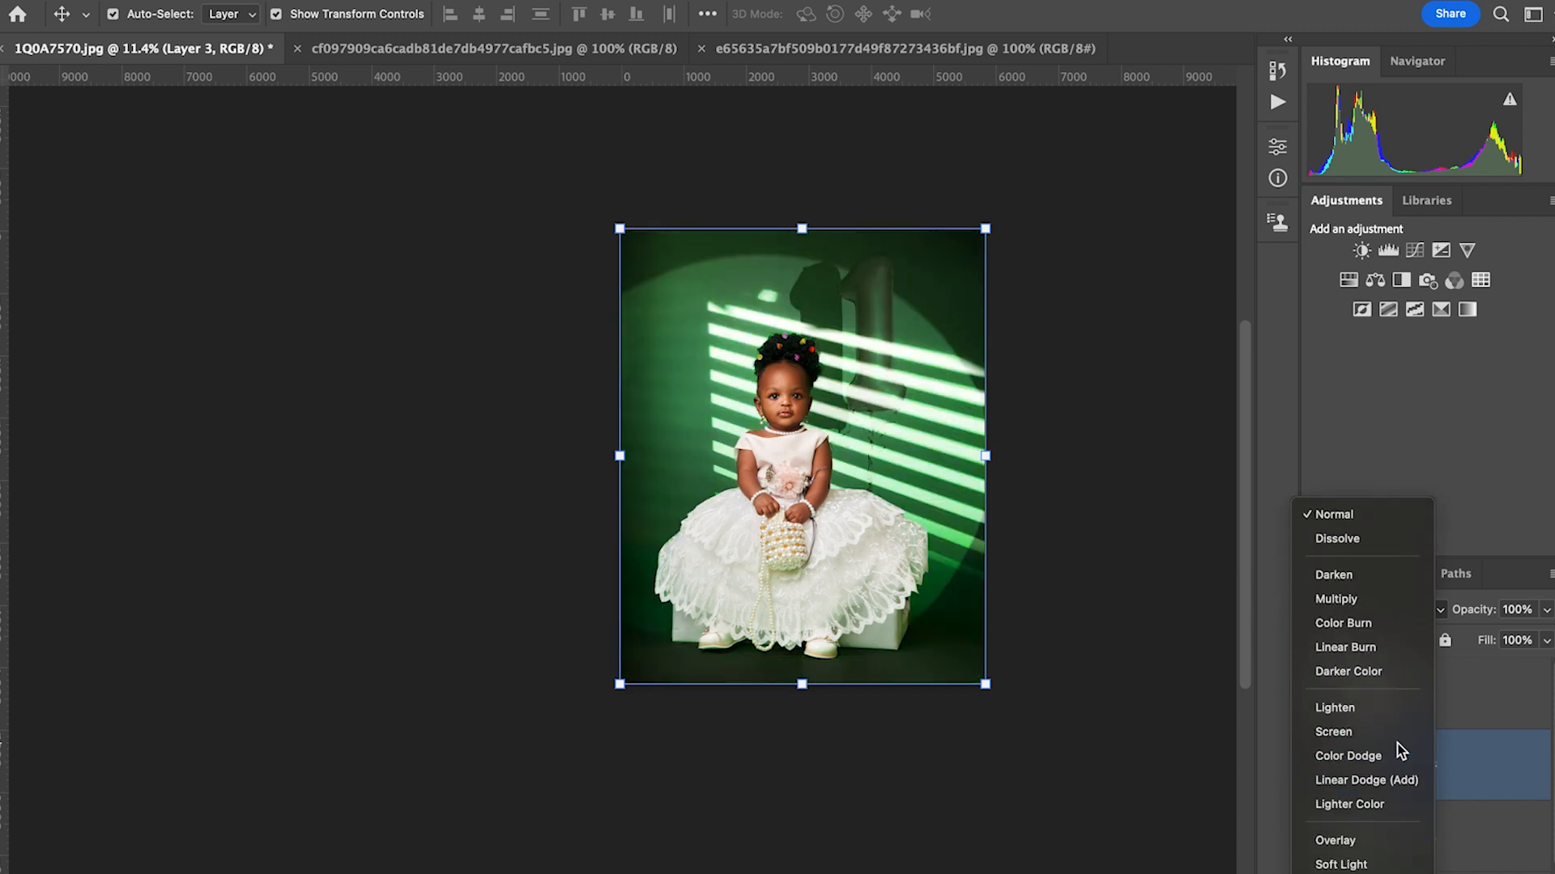
key("Up")
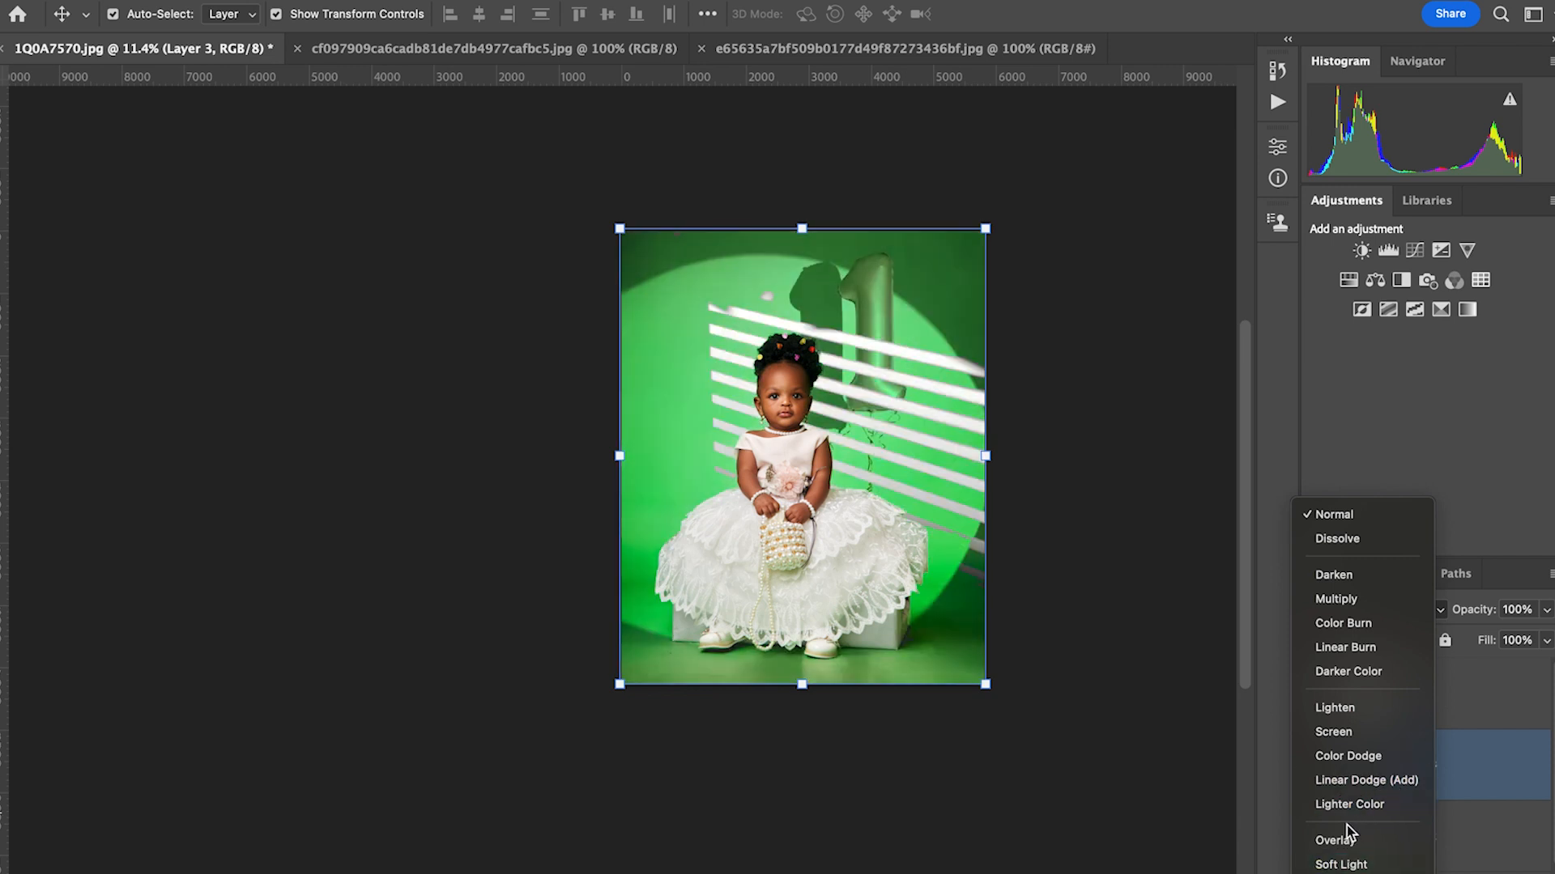
left_click(1340, 865)
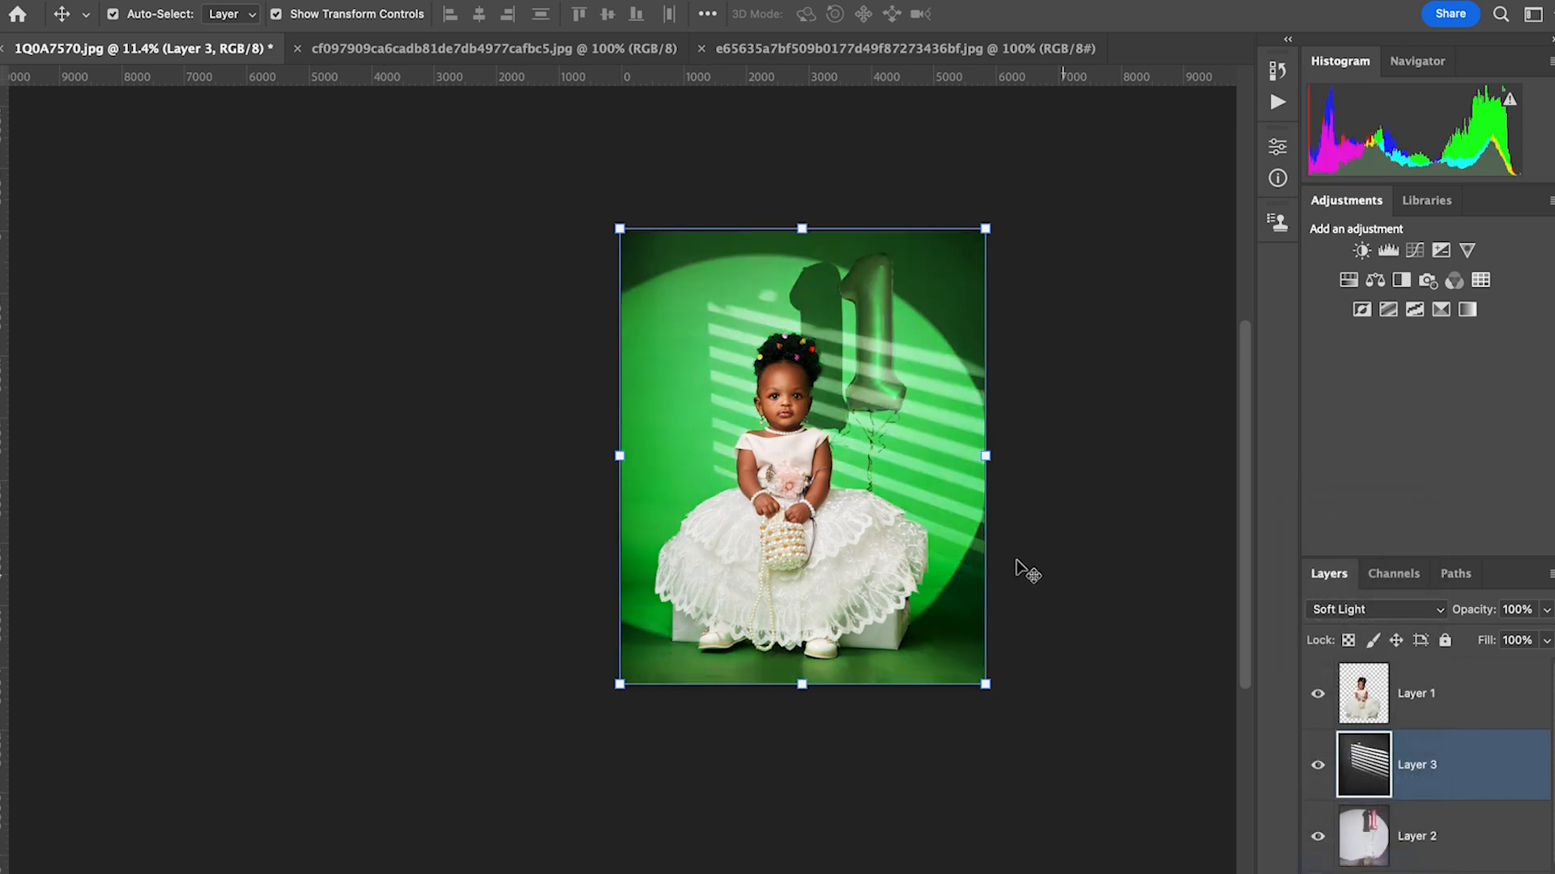
Enlarge the window-light layer to about 137% beyond the canvas so the stripes spread across the backdrop, and apply the transform.
scroll(771, 339, "down", 2)
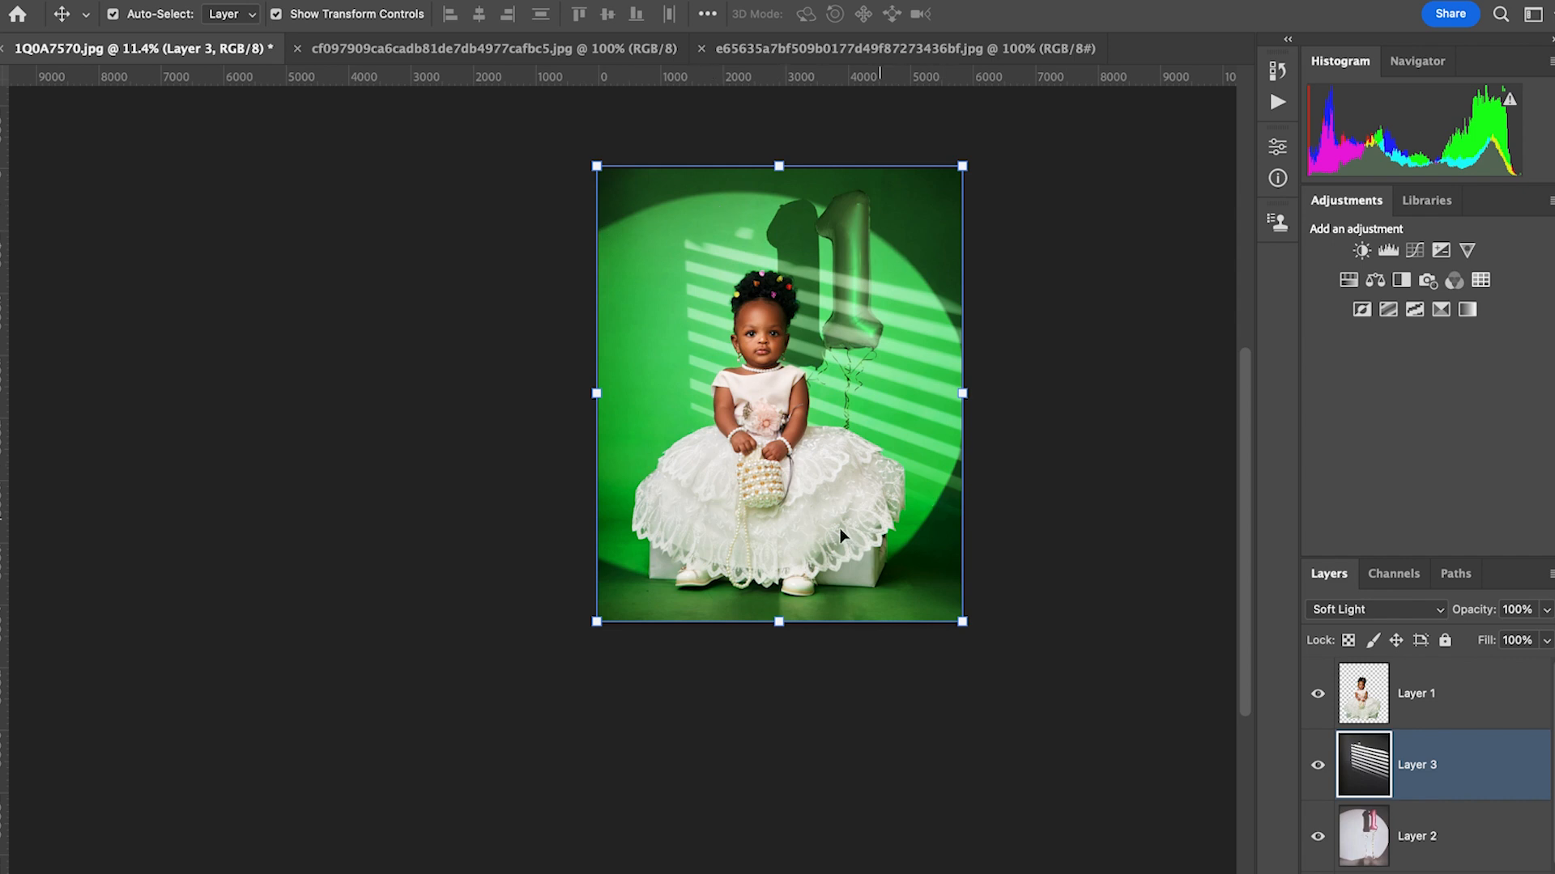
scroll(703, 336, "up", 1)
left_click_drag(596, 210, 512, 188)
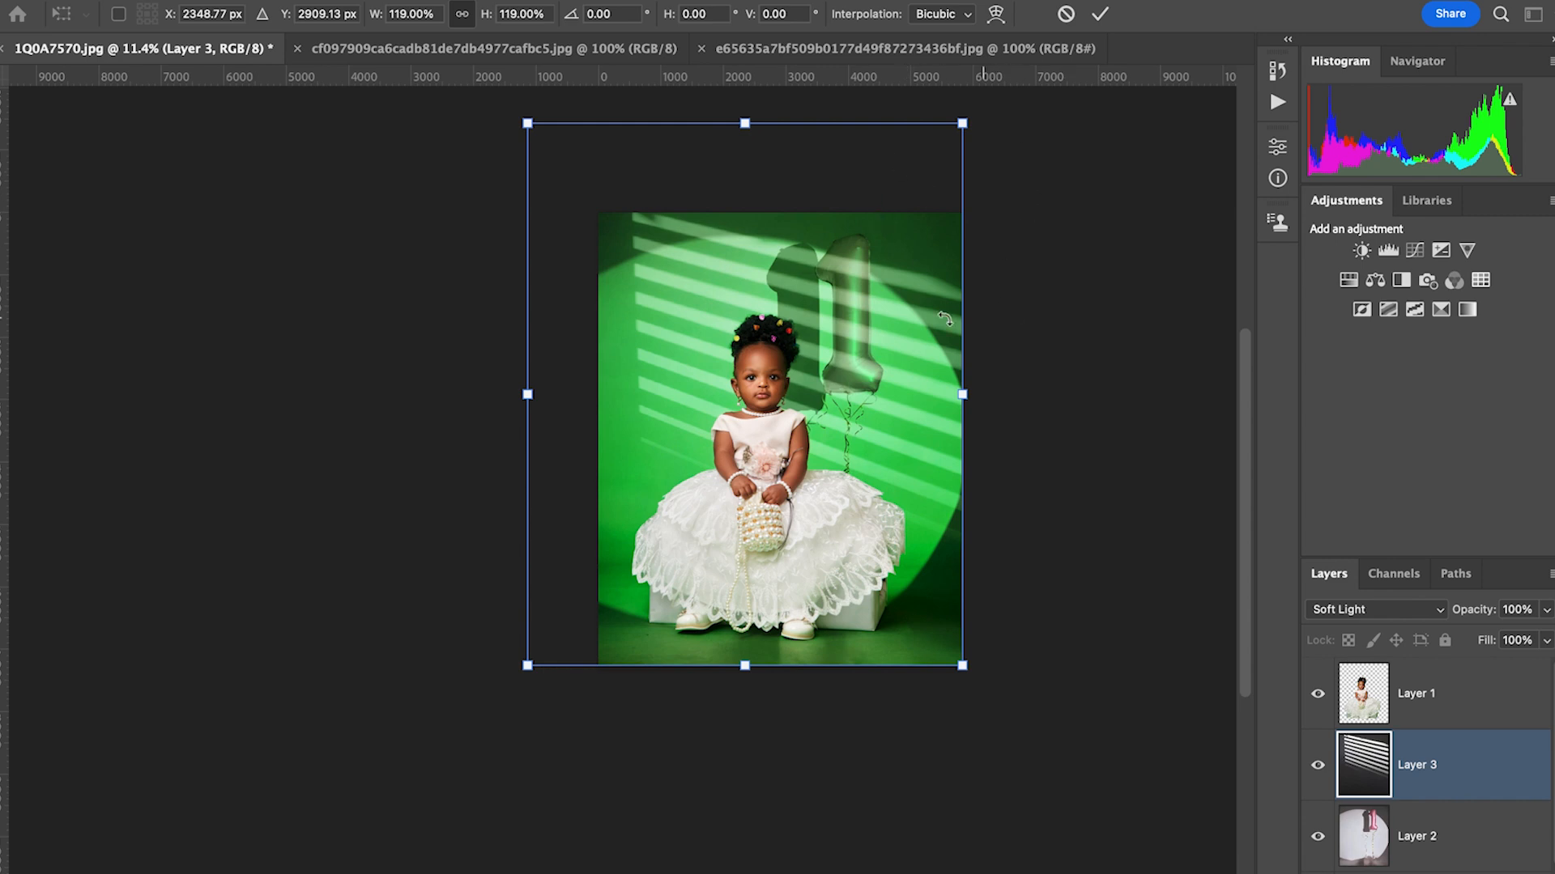
scroll(963, 320, "up", 1)
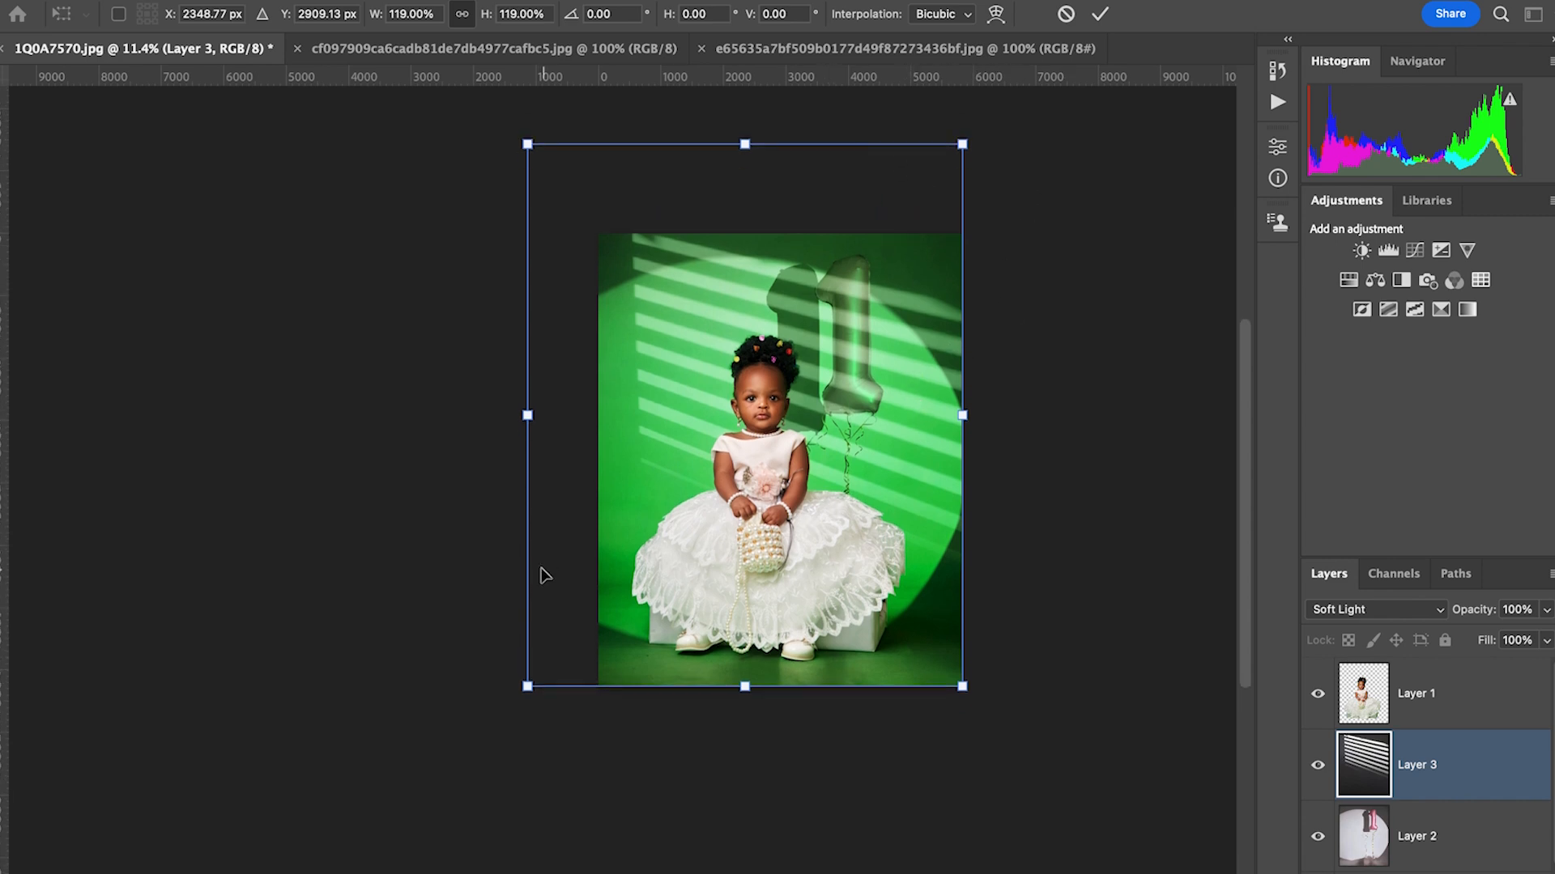
left_click_drag(528, 685, 417, 730)
left_click(966, 774)
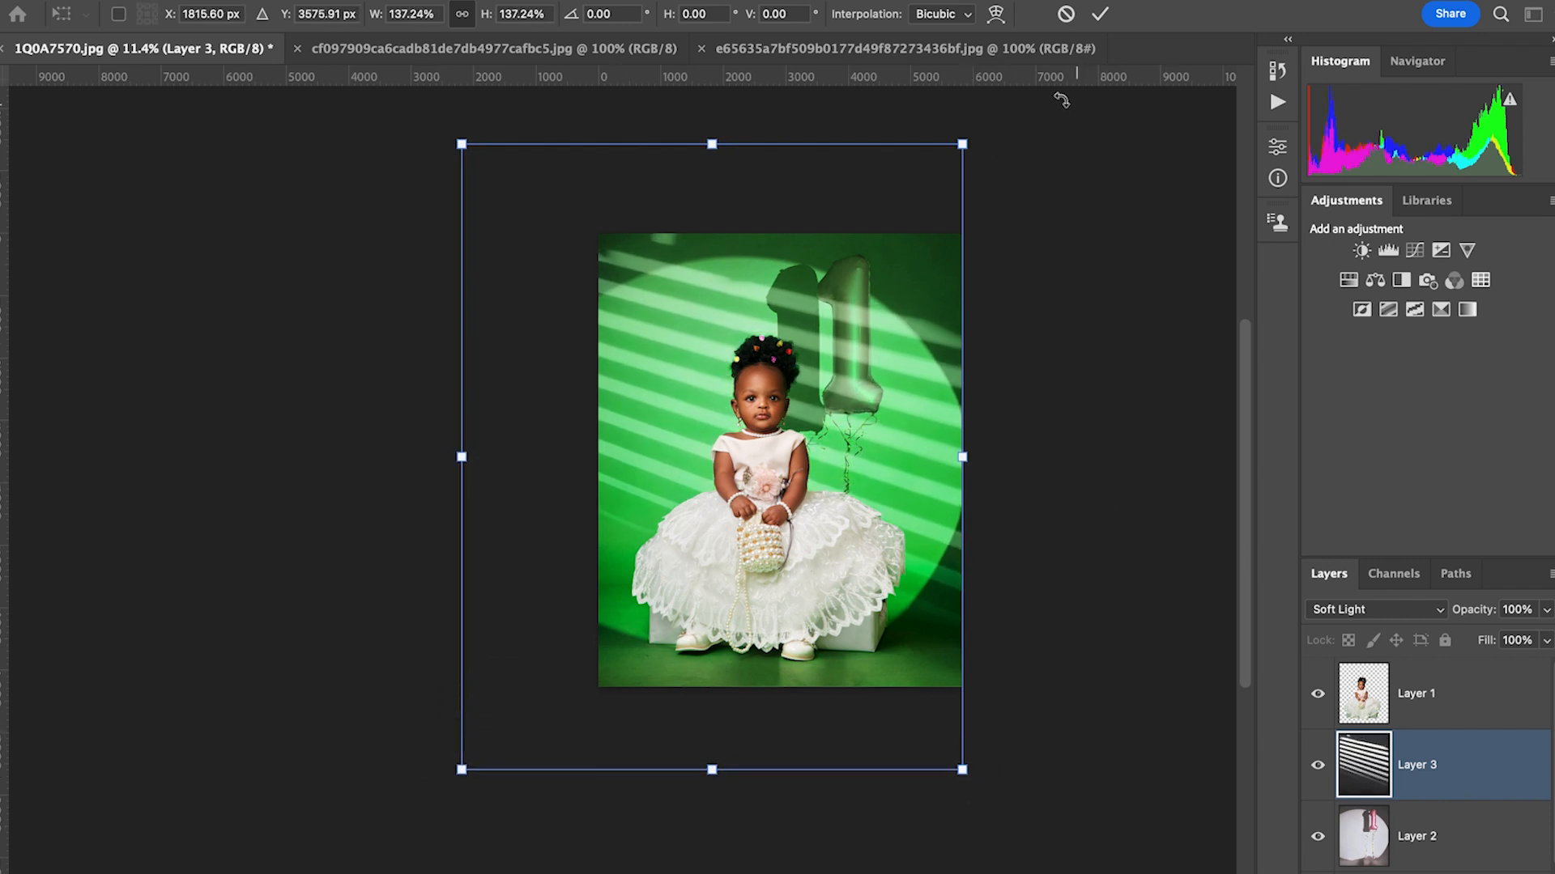
left_click(1099, 15)
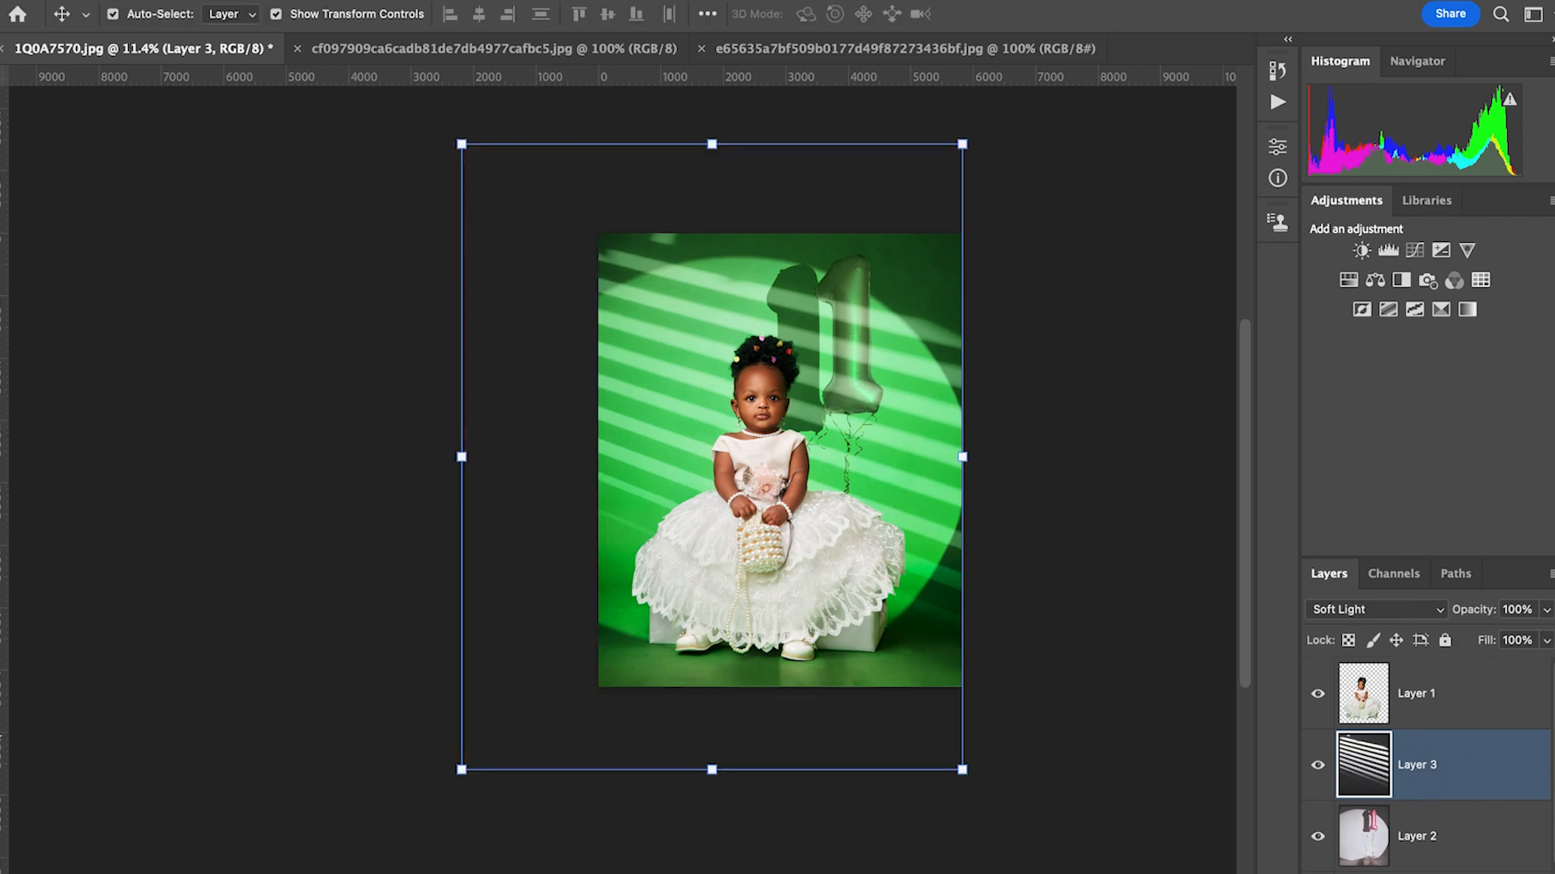
Add a layer mask to the window-light layer and hide the stripes outside the spotlight with a black brush of size 1300.
left_click(1400, 873)
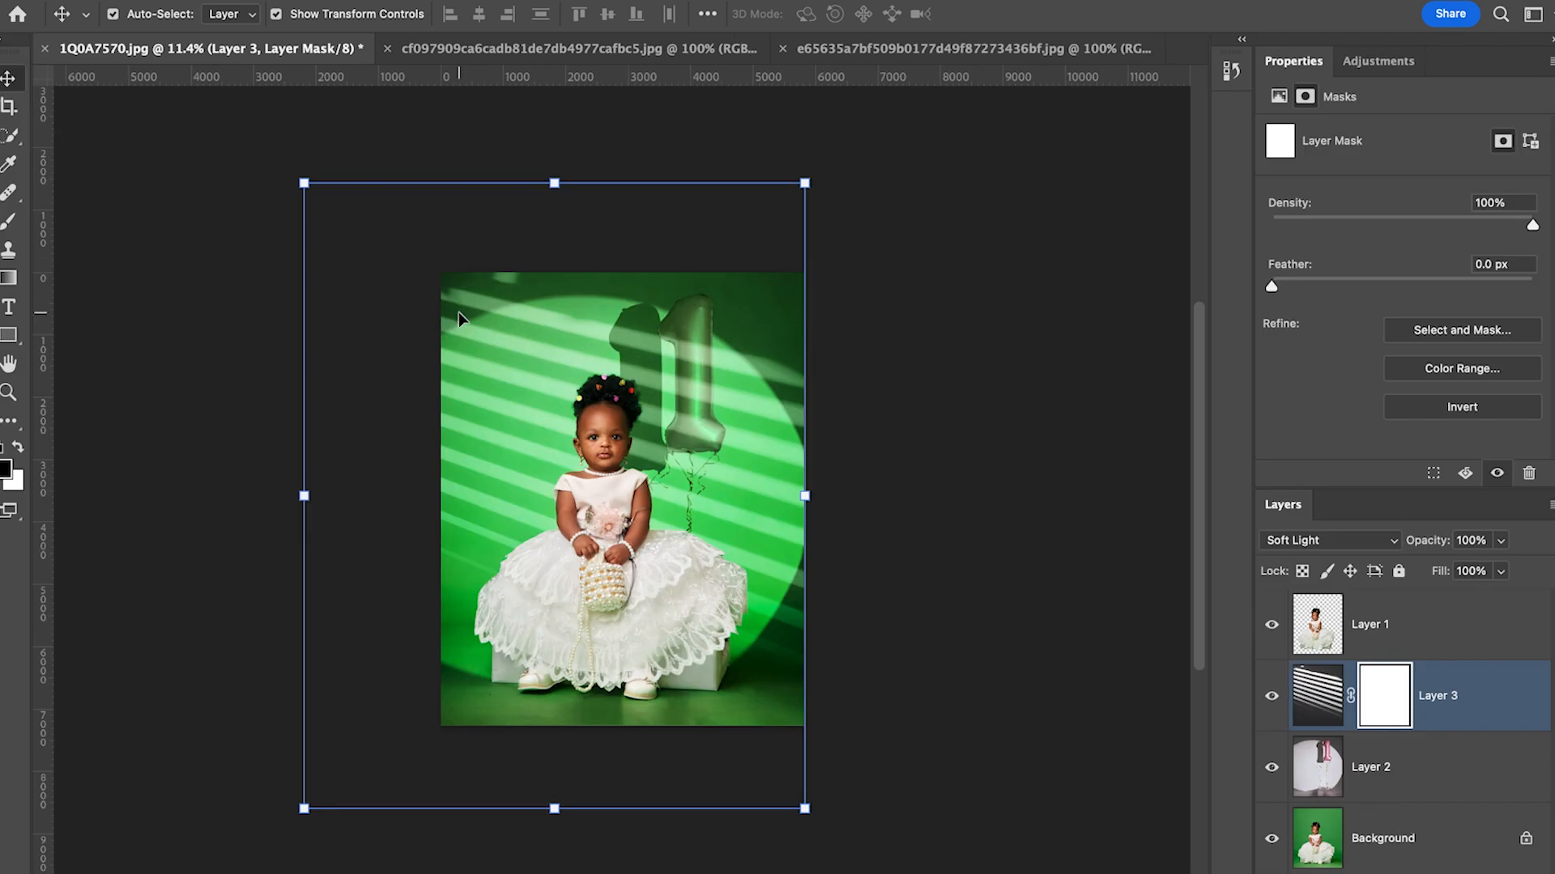
left_click(9, 221)
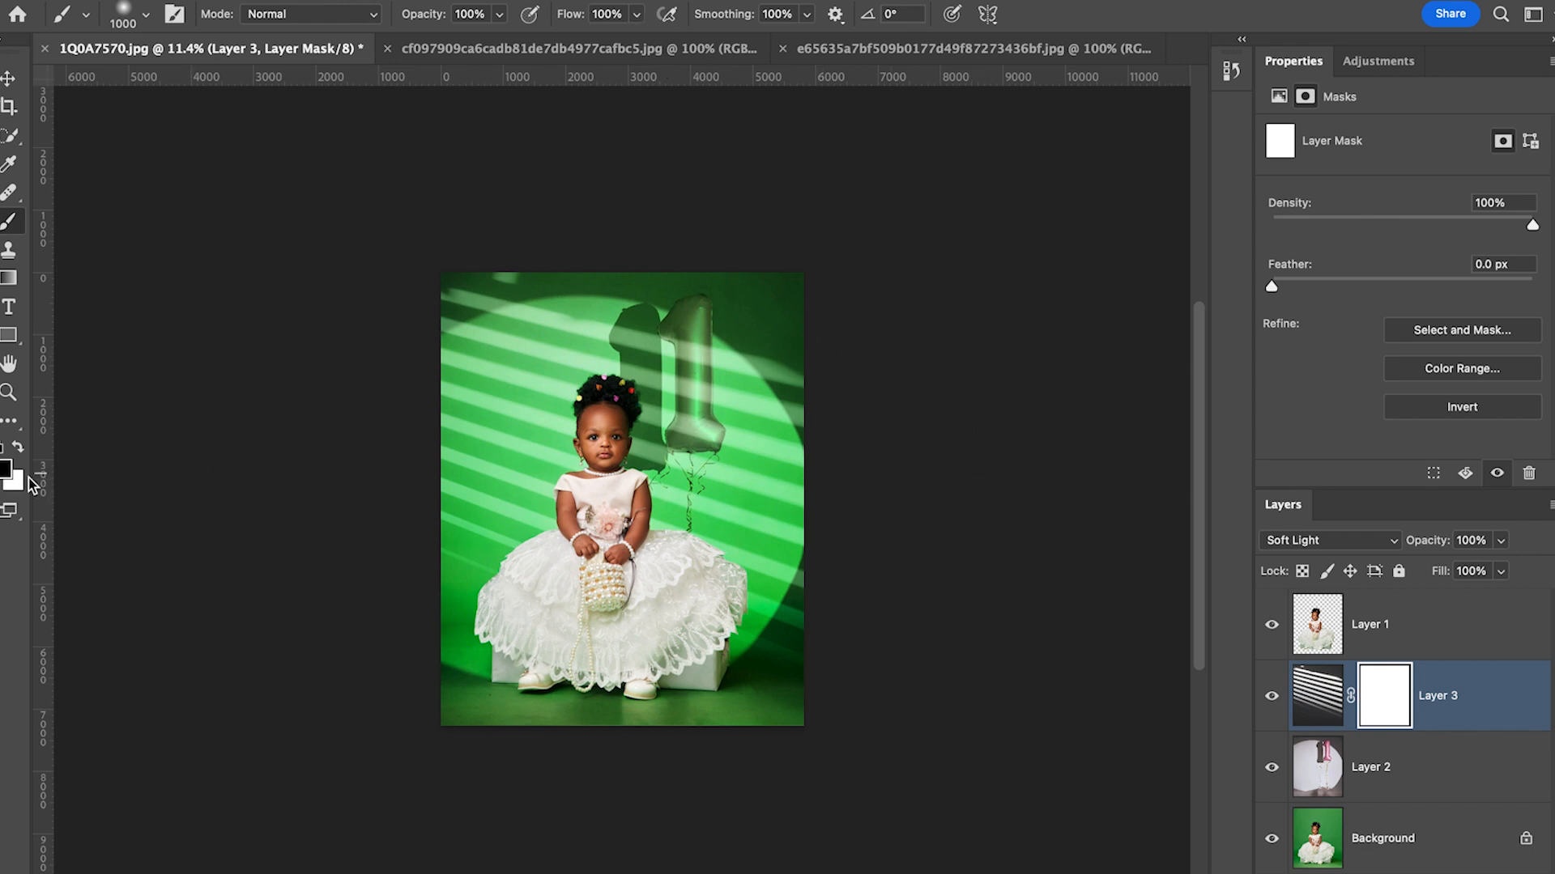
scroll(843, 423, "down", 1)
key("bracketright")
key("bracketright")
key("bracketright")
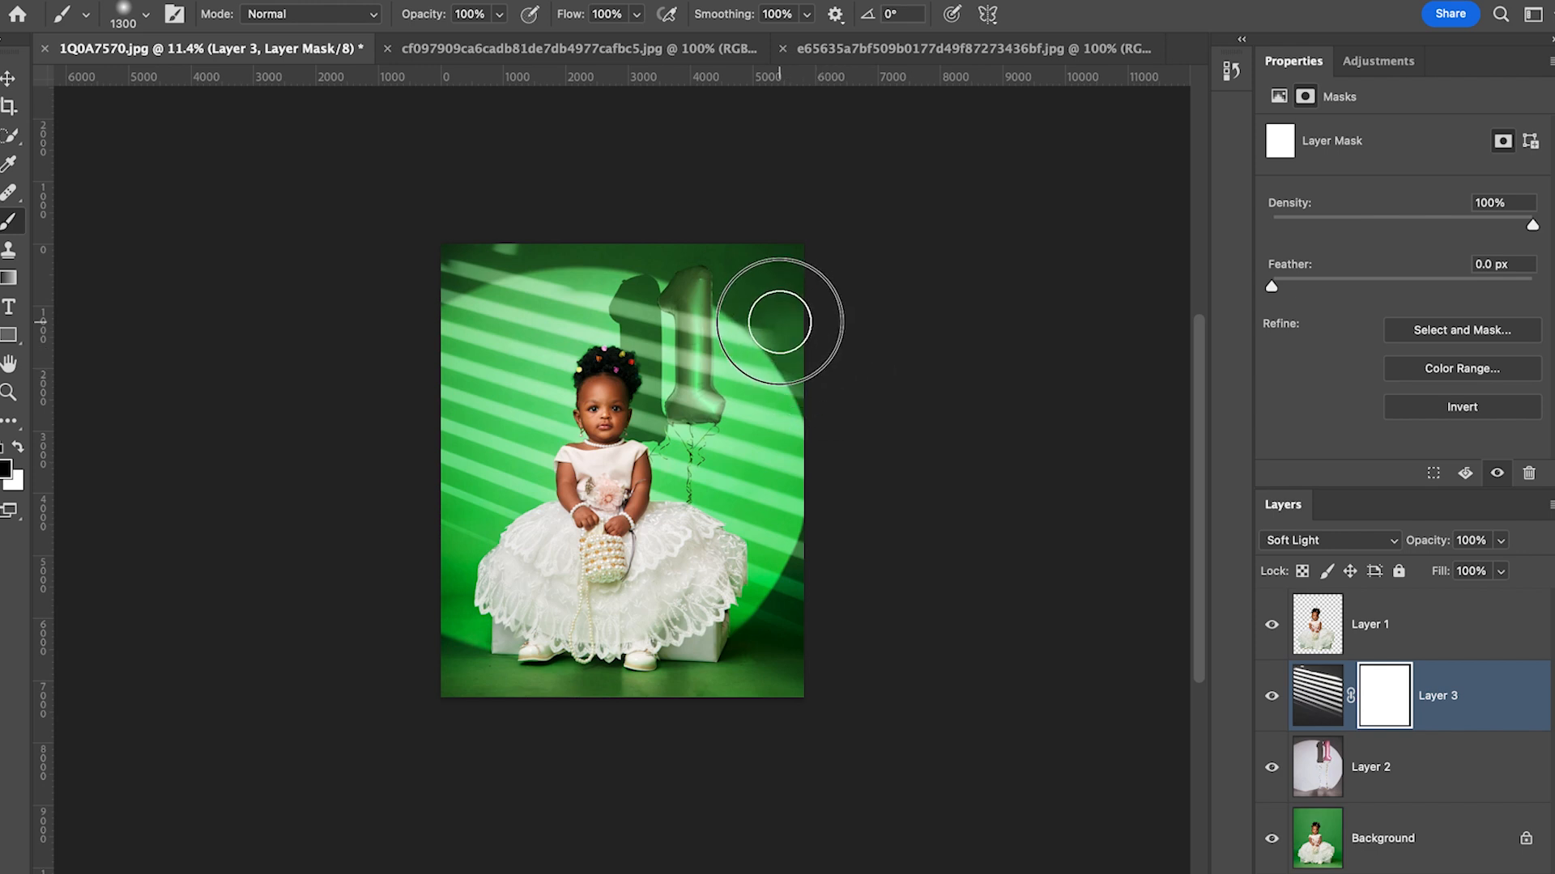
mouse_move(801, 346)
left_mouse_down()
mouse_move(846, 309)
mouse_move(766, 284)
left_mouse_up()
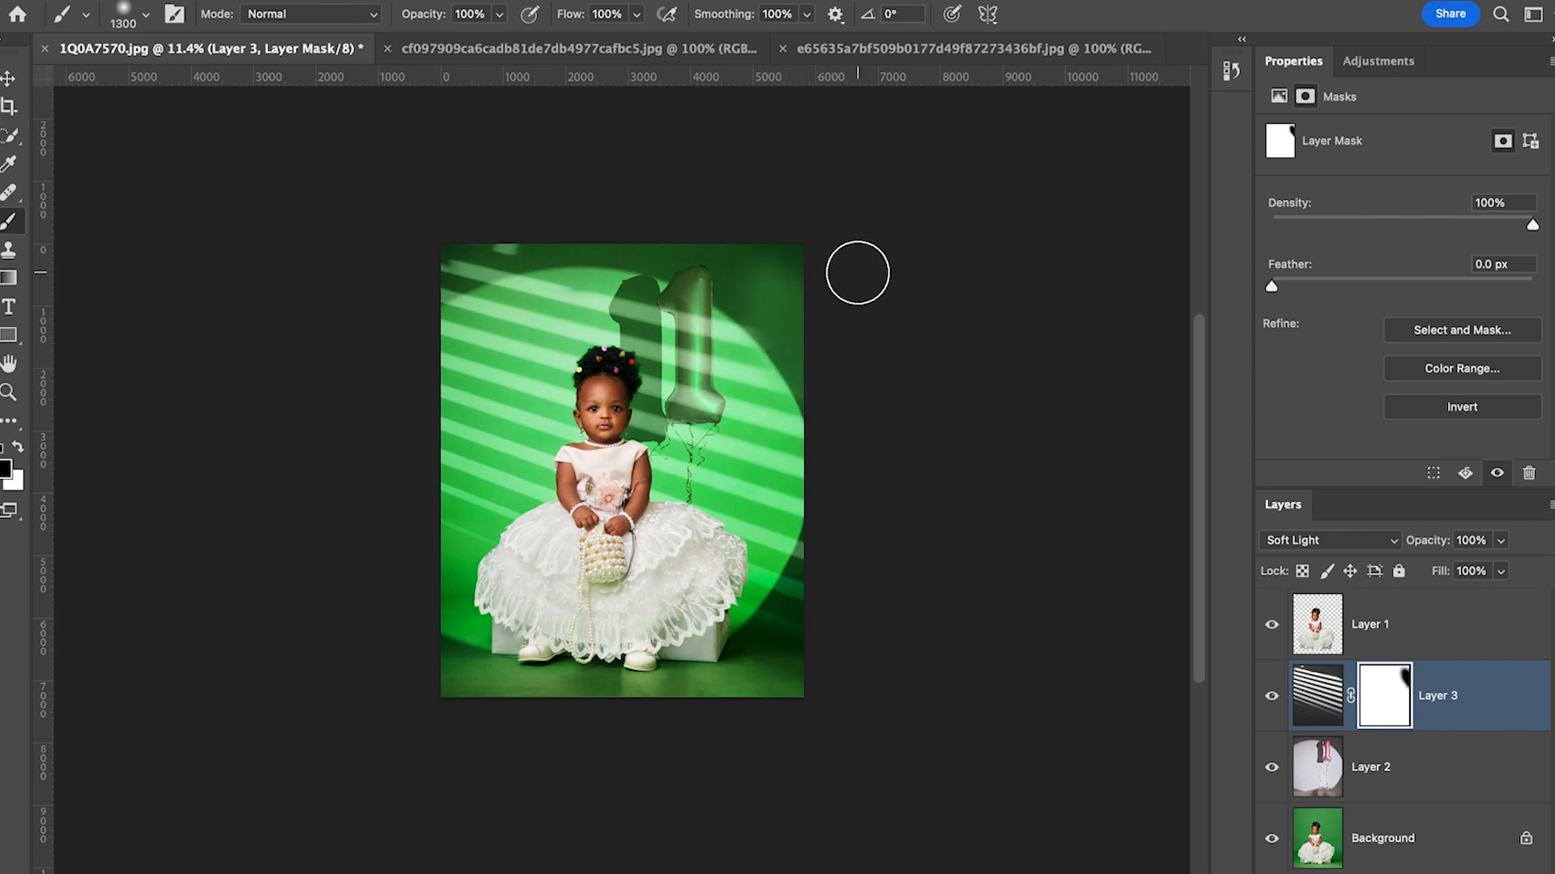
mouse_move(511, 229)
left_mouse_down()
mouse_move(379, 272)
mouse_move(355, 312)
mouse_move(501, 244)
mouse_move(416, 278)
mouse_move(475, 236)
mouse_move(405, 280)
left_mouse_up()
mouse_move(826, 563)
left_mouse_down()
mouse_move(788, 627)
mouse_move(829, 566)
mouse_move(812, 562)
mouse_move(791, 643)
left_mouse_up()
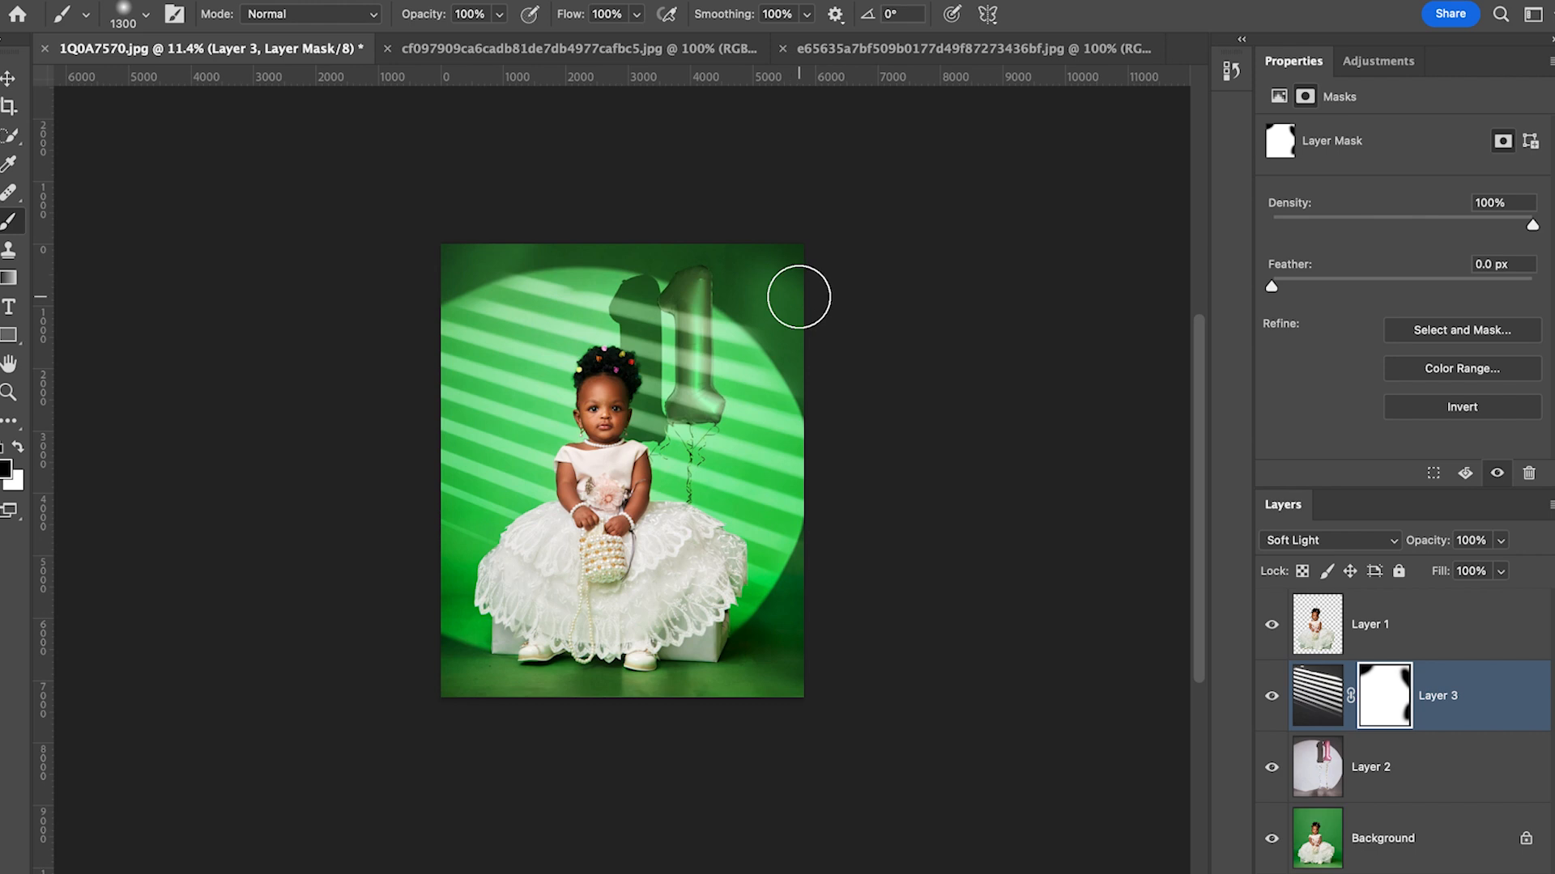
Enlarge the mask brush to 1700, switching its colour to white and back to black.
key("x")
key("bracketright")
key("bracketright")
key("bracketright")
key("bracketright")
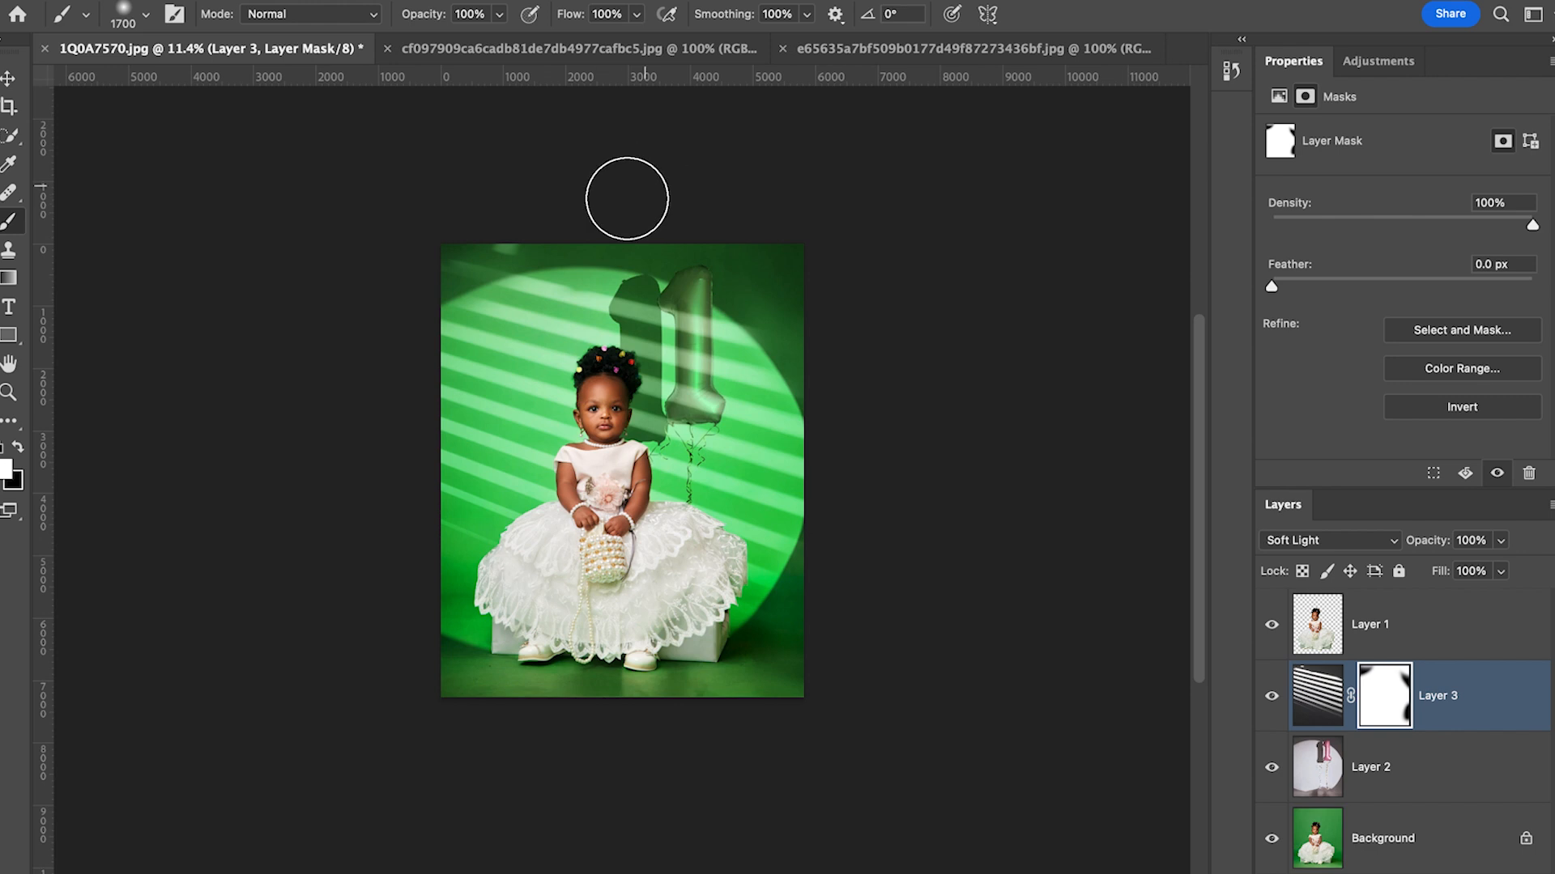
key("x")
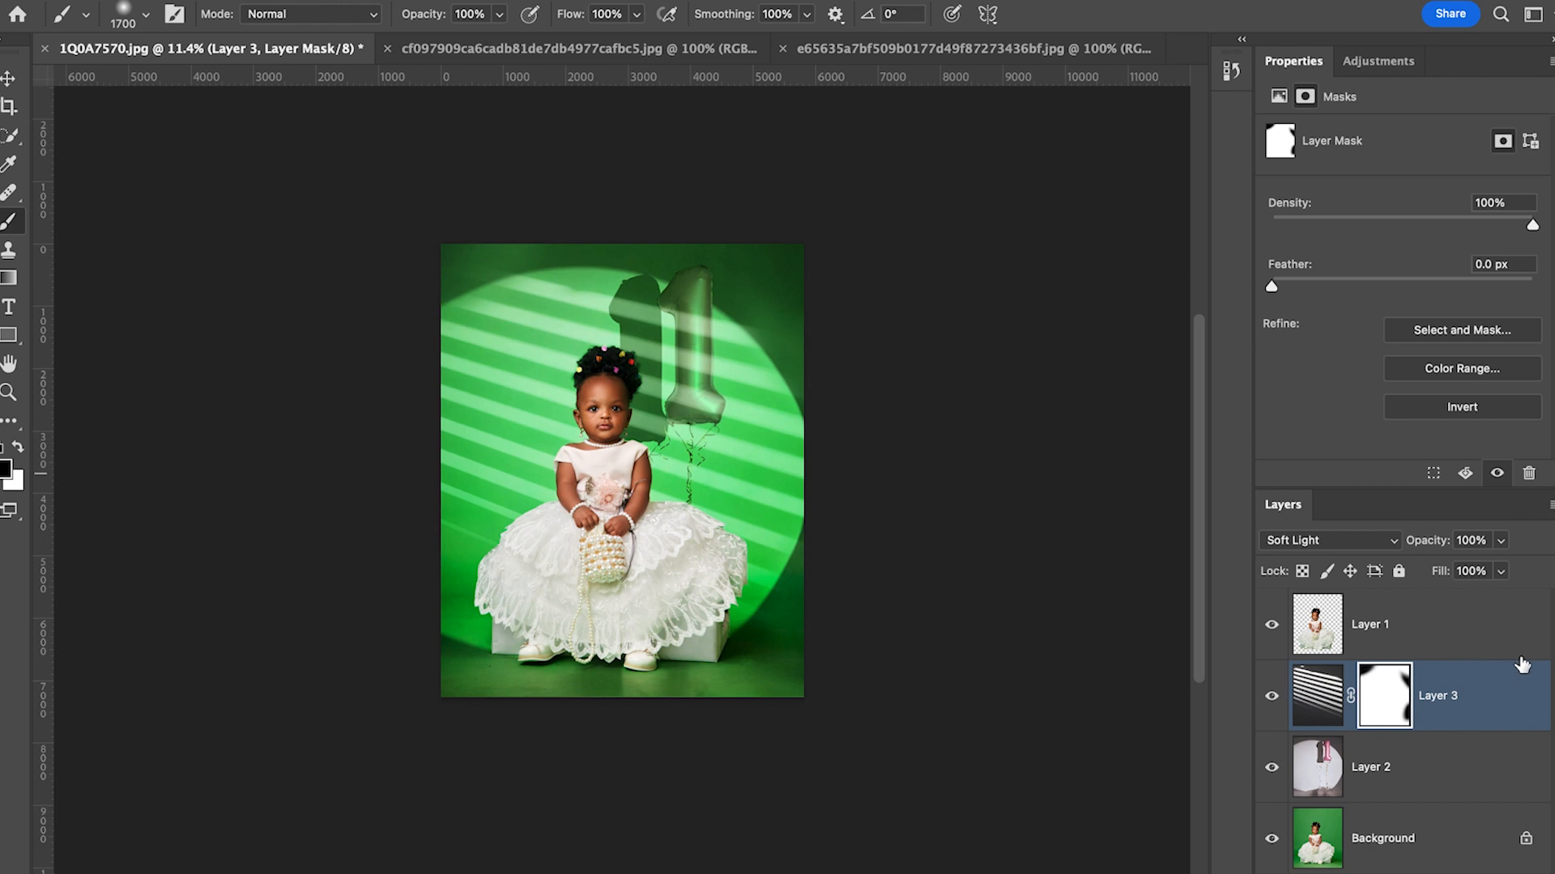
Lower the window-light layer's opacity to 30% and toggle its visibility to compare the effect.
left_click(1501, 541)
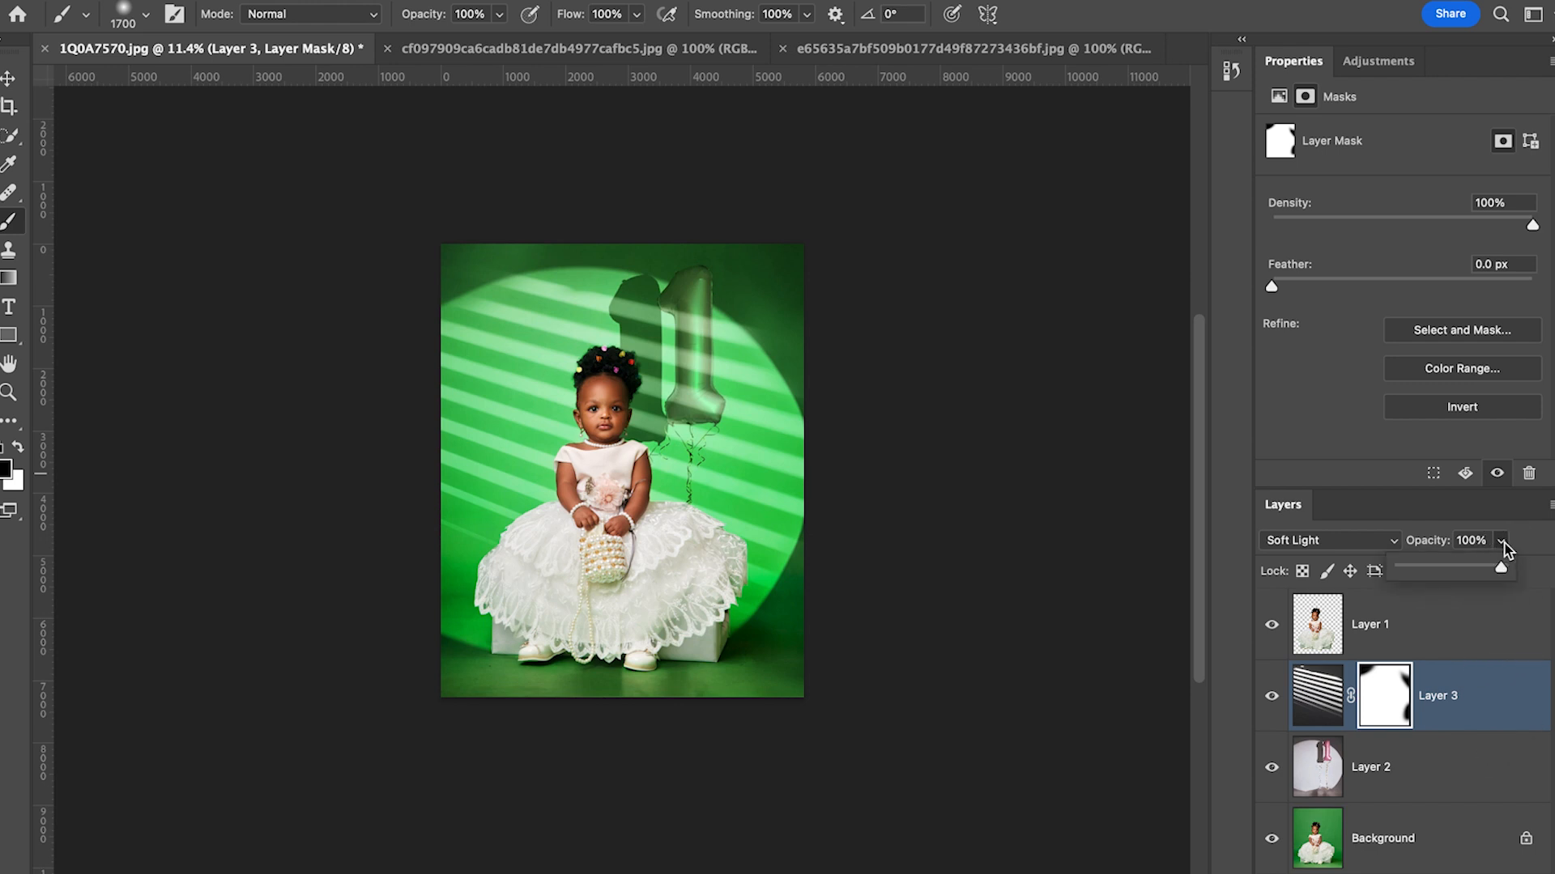
left_click(1433, 568)
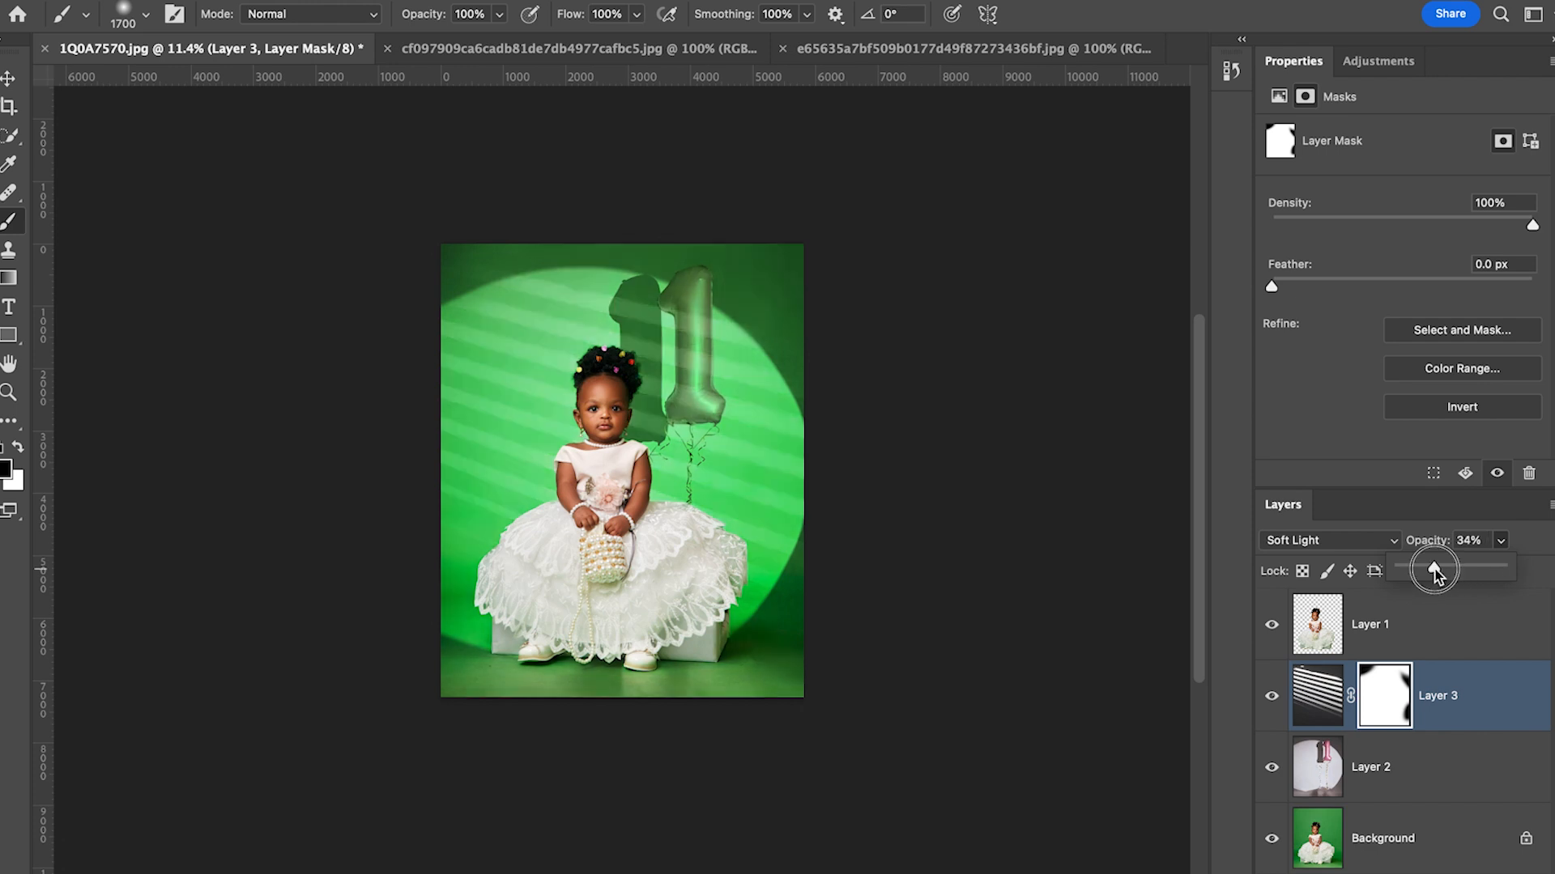
left_click_drag(1433, 572, 1430, 572)
left_click(1273, 699)
left_click(1272, 699)
left_click(1272, 698)
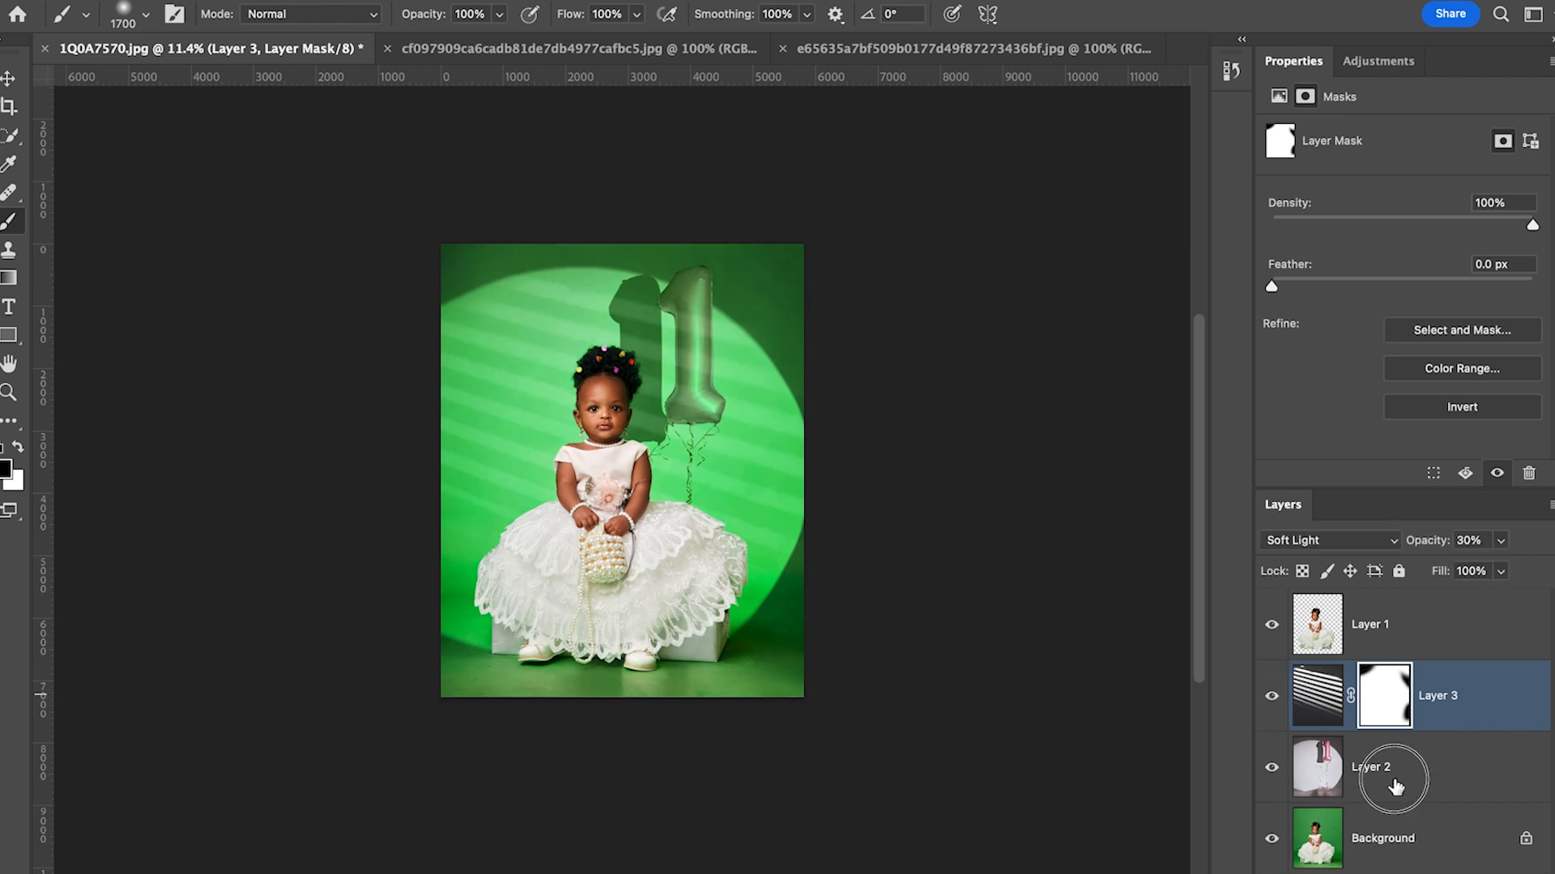
Add a layer mask to the balloon layer, Layer 2.
left_click(1348, 769)
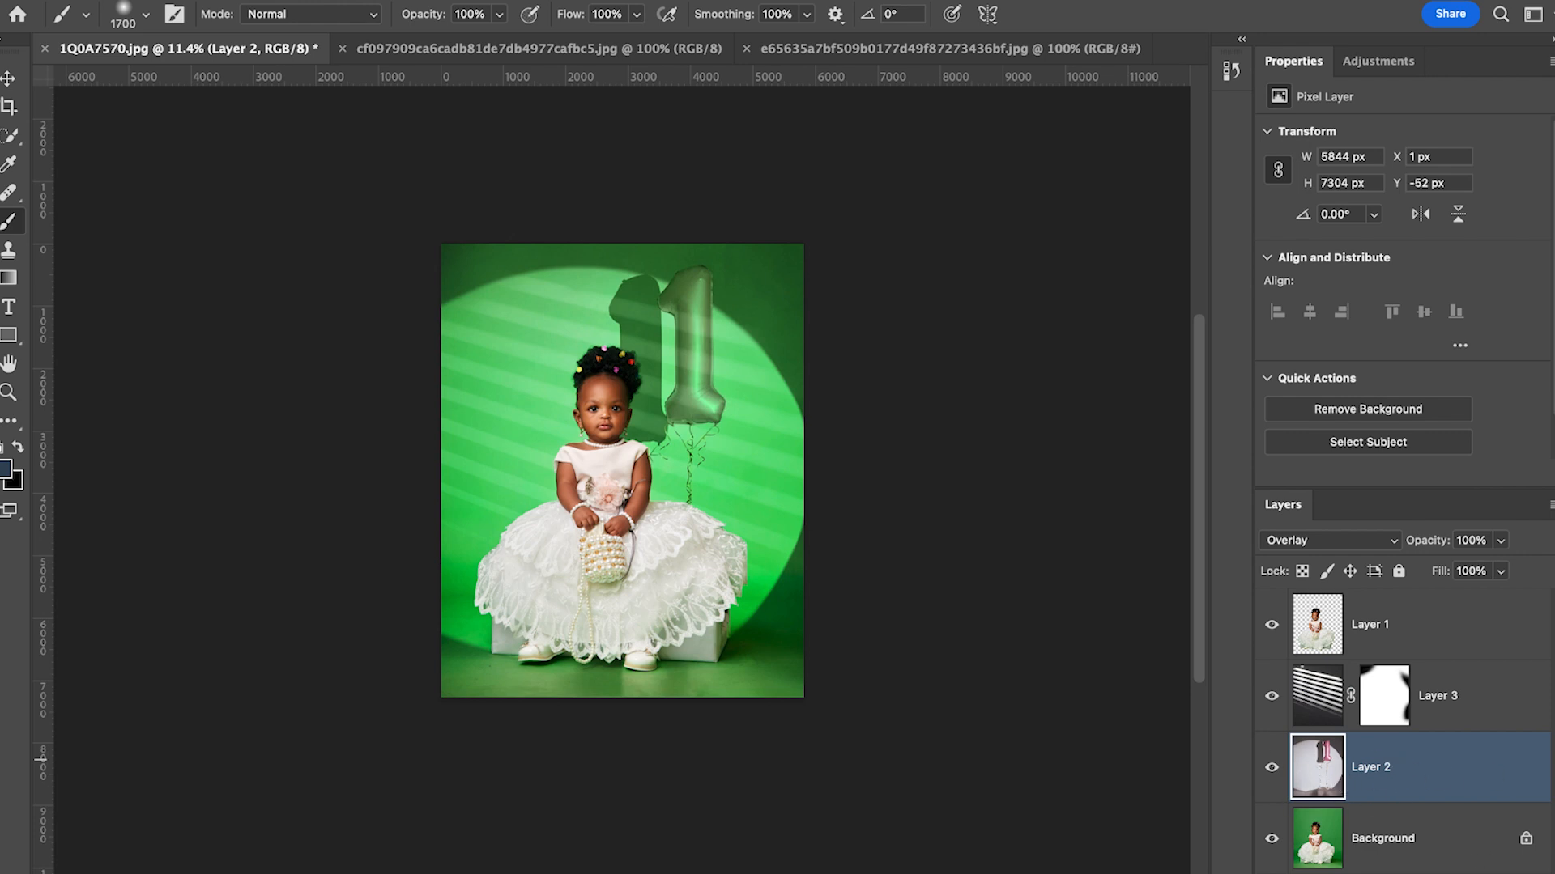
left_click(1374, 873)
scroll(823, 659, "down", 1)
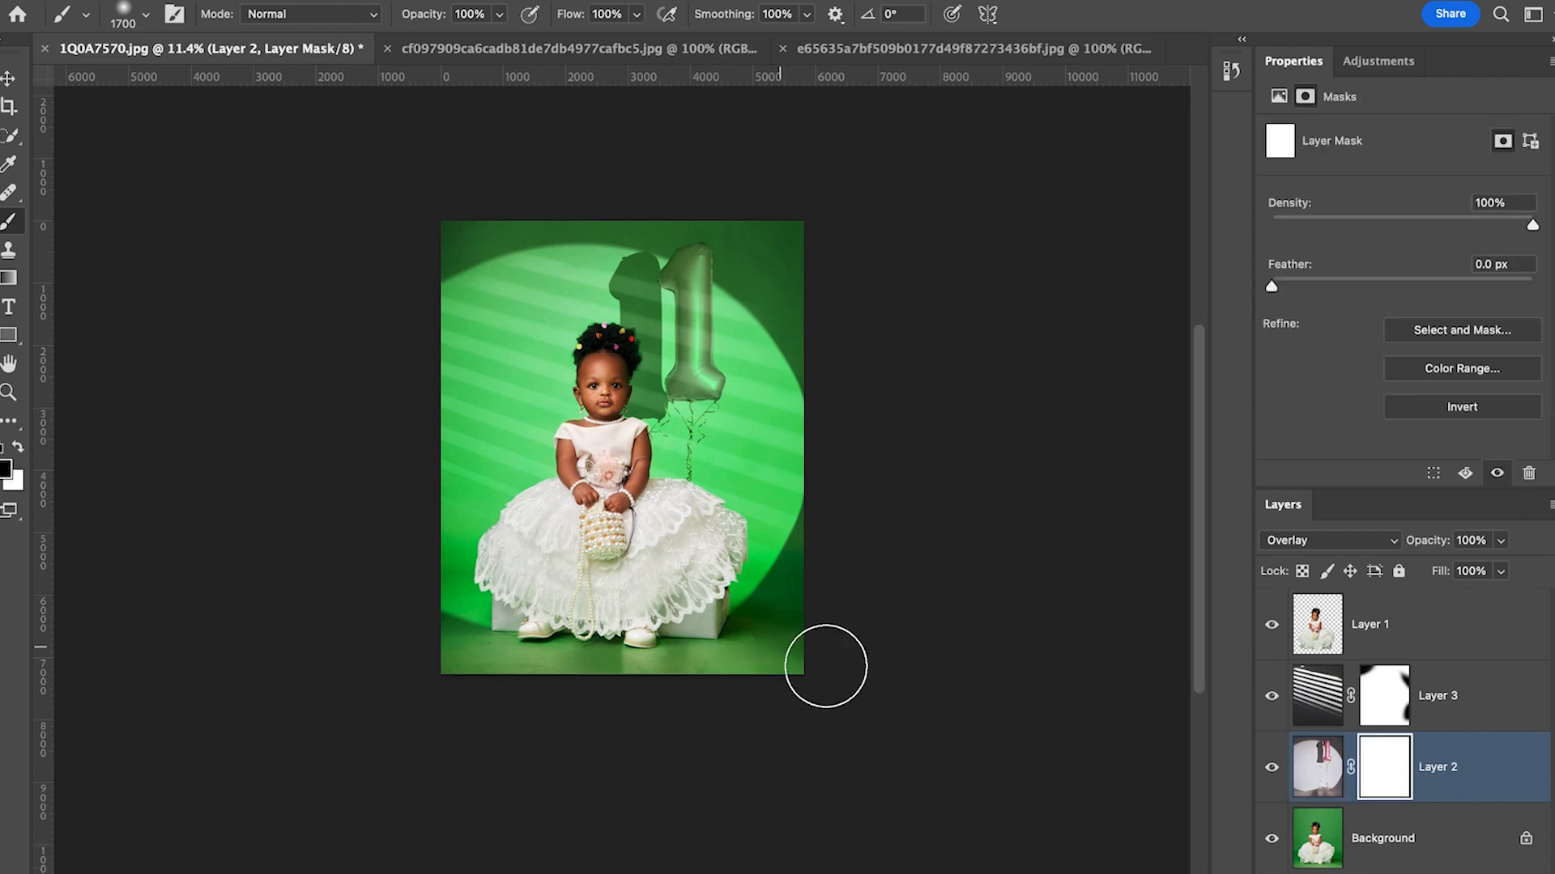
Paint black on the balloon layer's mask along the portrait's bottom edge with the brush at 40% opacity and 40% flow.
left_click(501, 16)
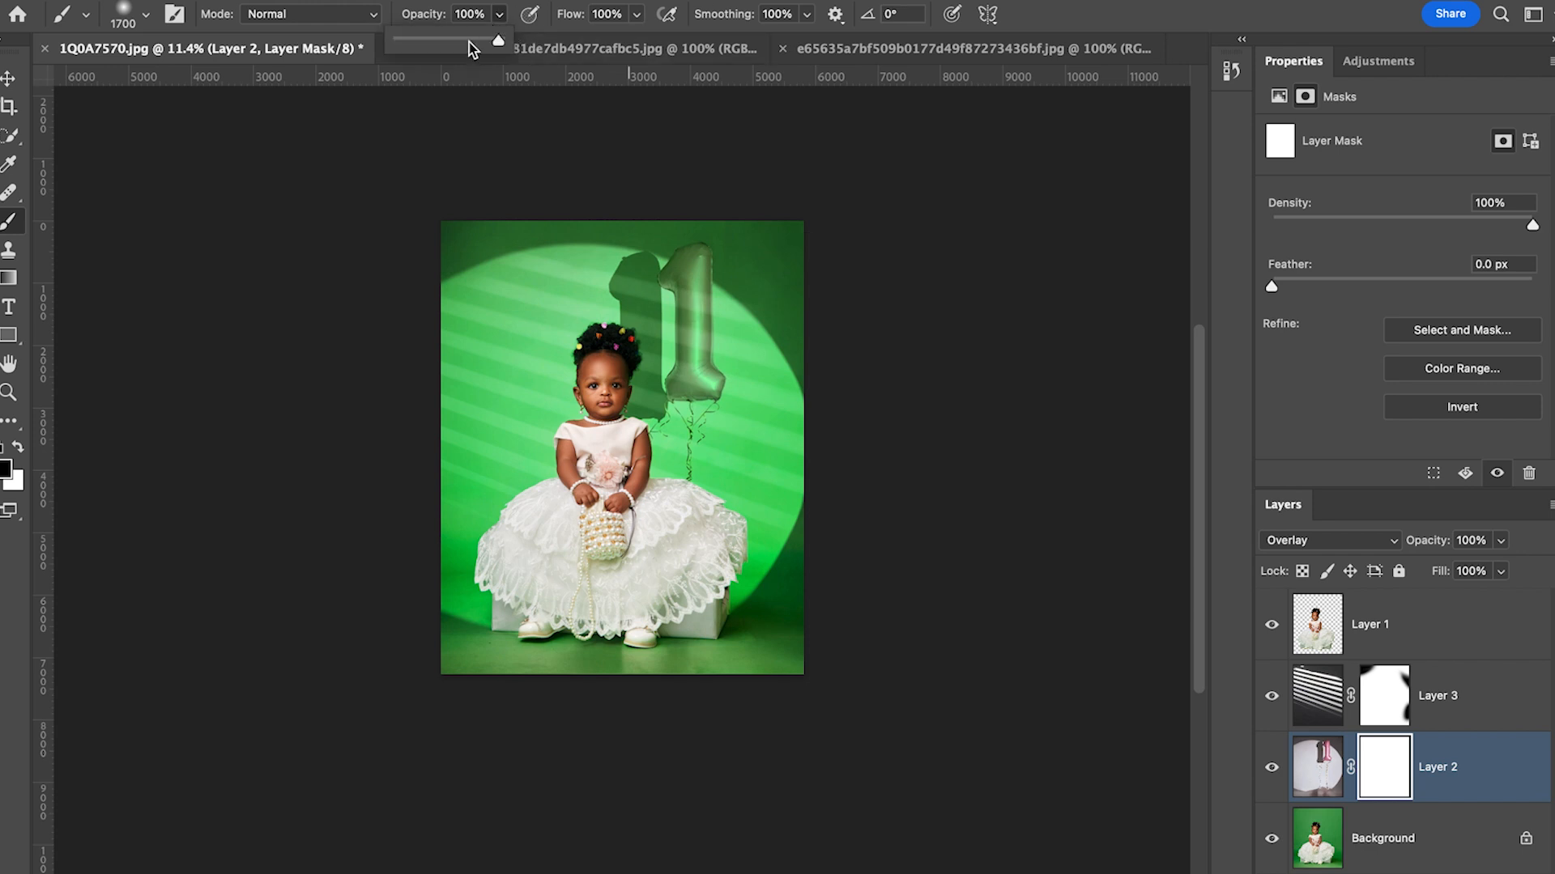
left_click_drag(469, 42, 438, 43)
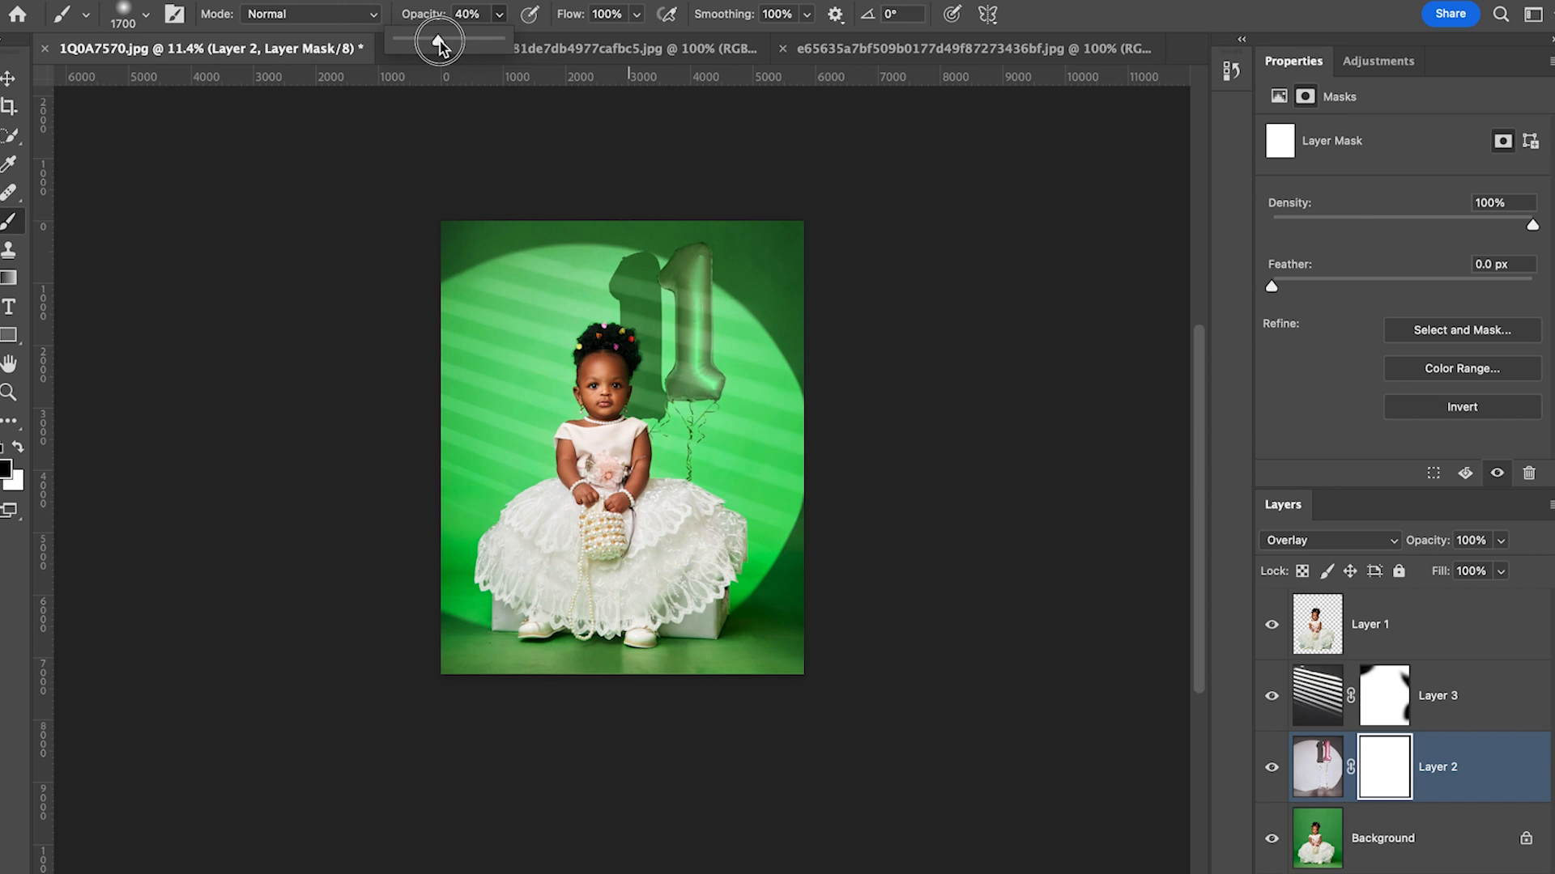
left_click(637, 14)
left_click_drag(588, 40, 579, 39)
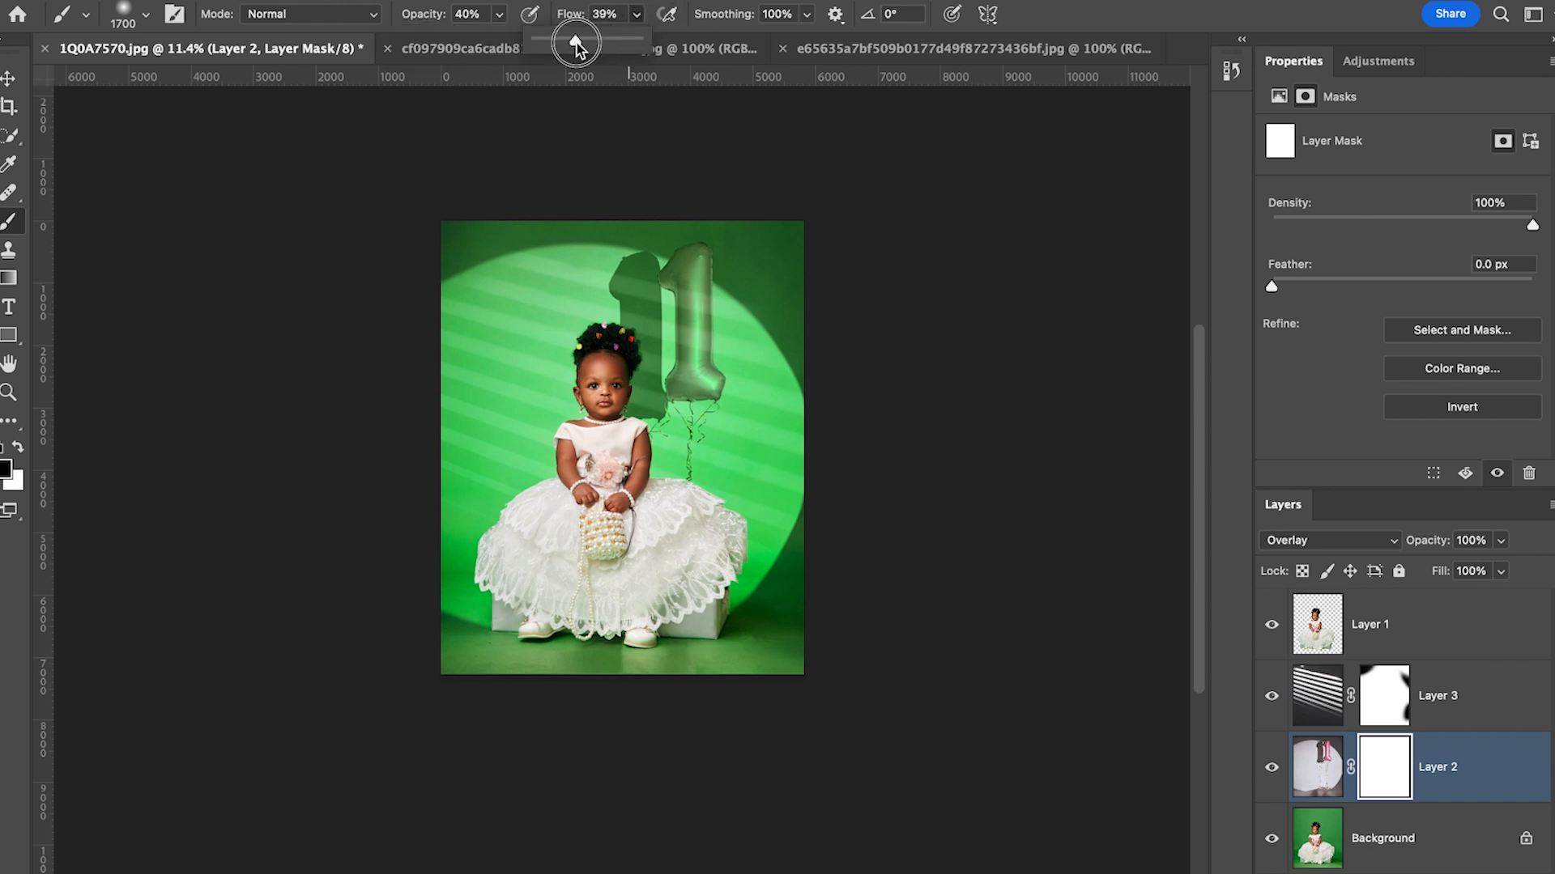
left_click(1035, 216)
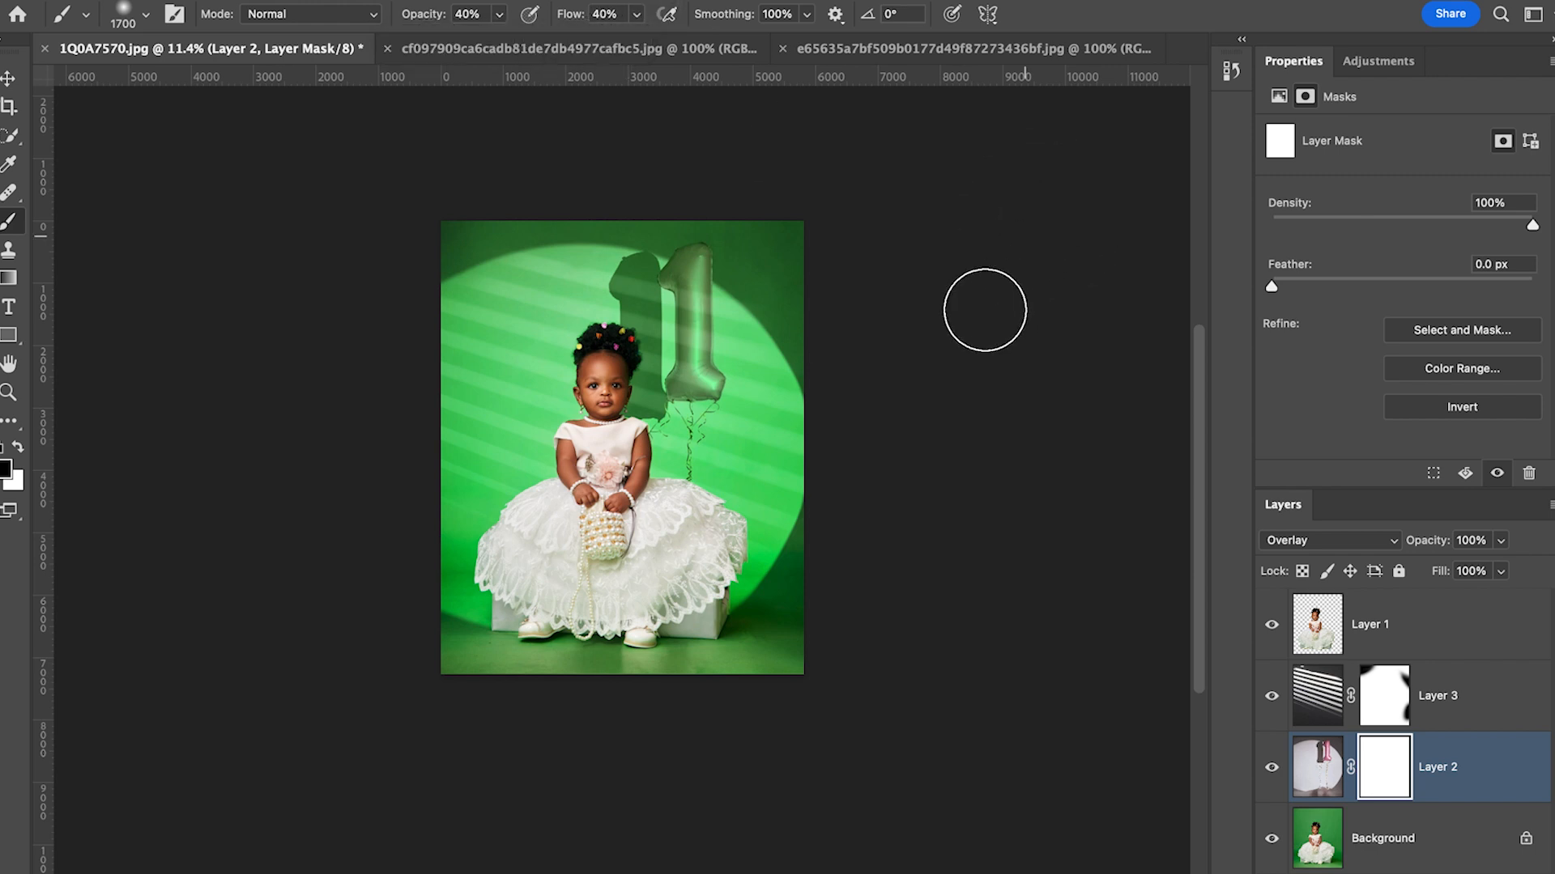
left_click_drag(715, 679, 497, 677)
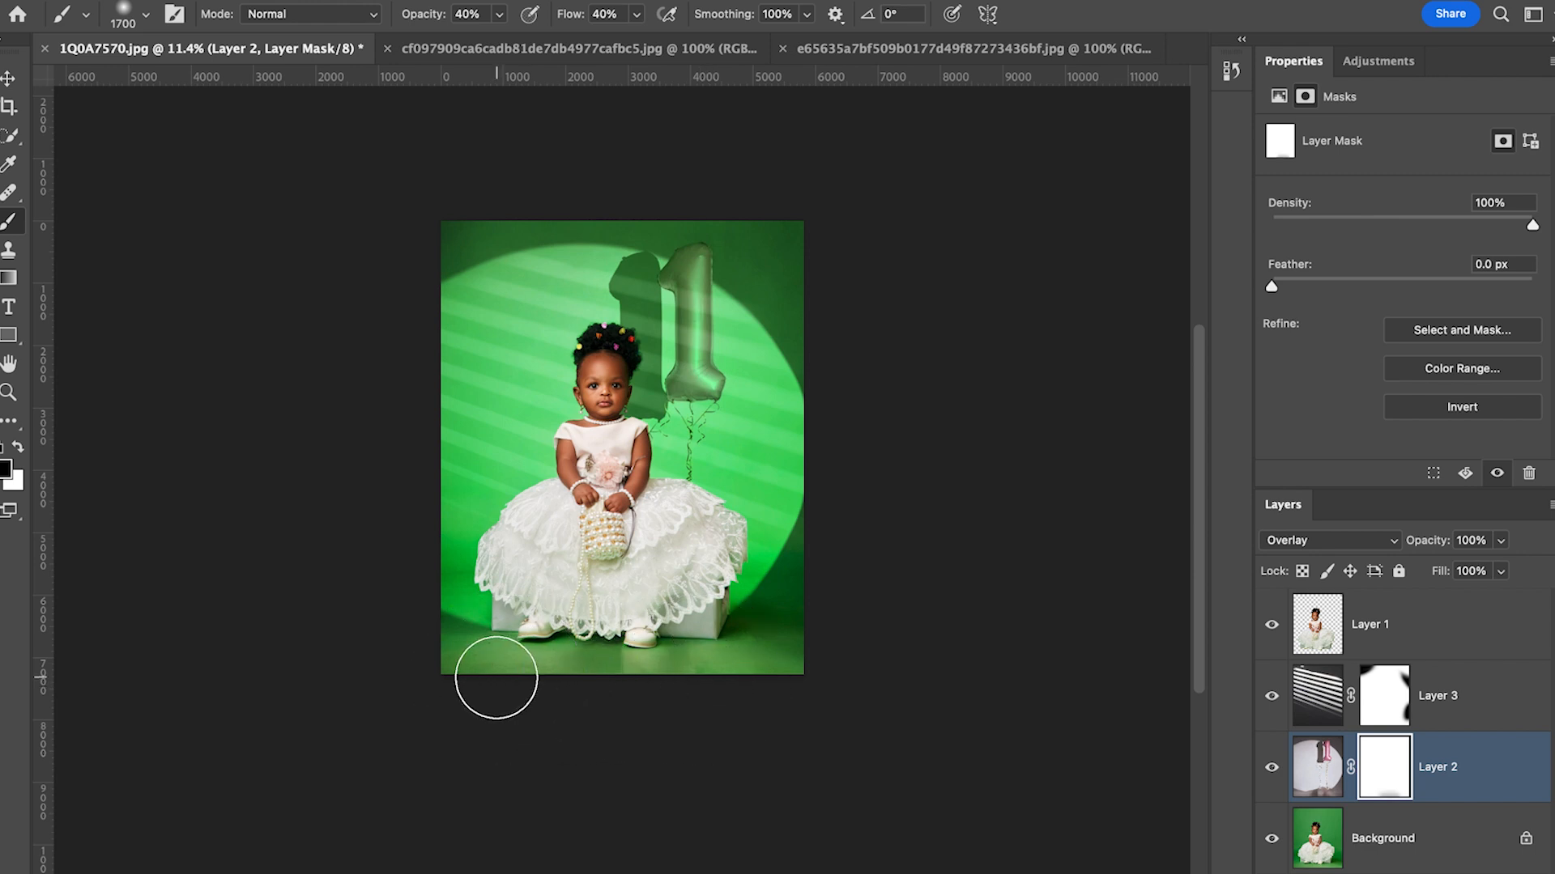
Paint black on the balloon layer's mask over the portrait's lower-right corner and set the brush size to 1500.
mouse_move(745, 659)
left_mouse_down()
mouse_move(483, 663)
mouse_move(861, 681)
mouse_move(353, 656)
mouse_move(892, 684)
left_mouse_up()
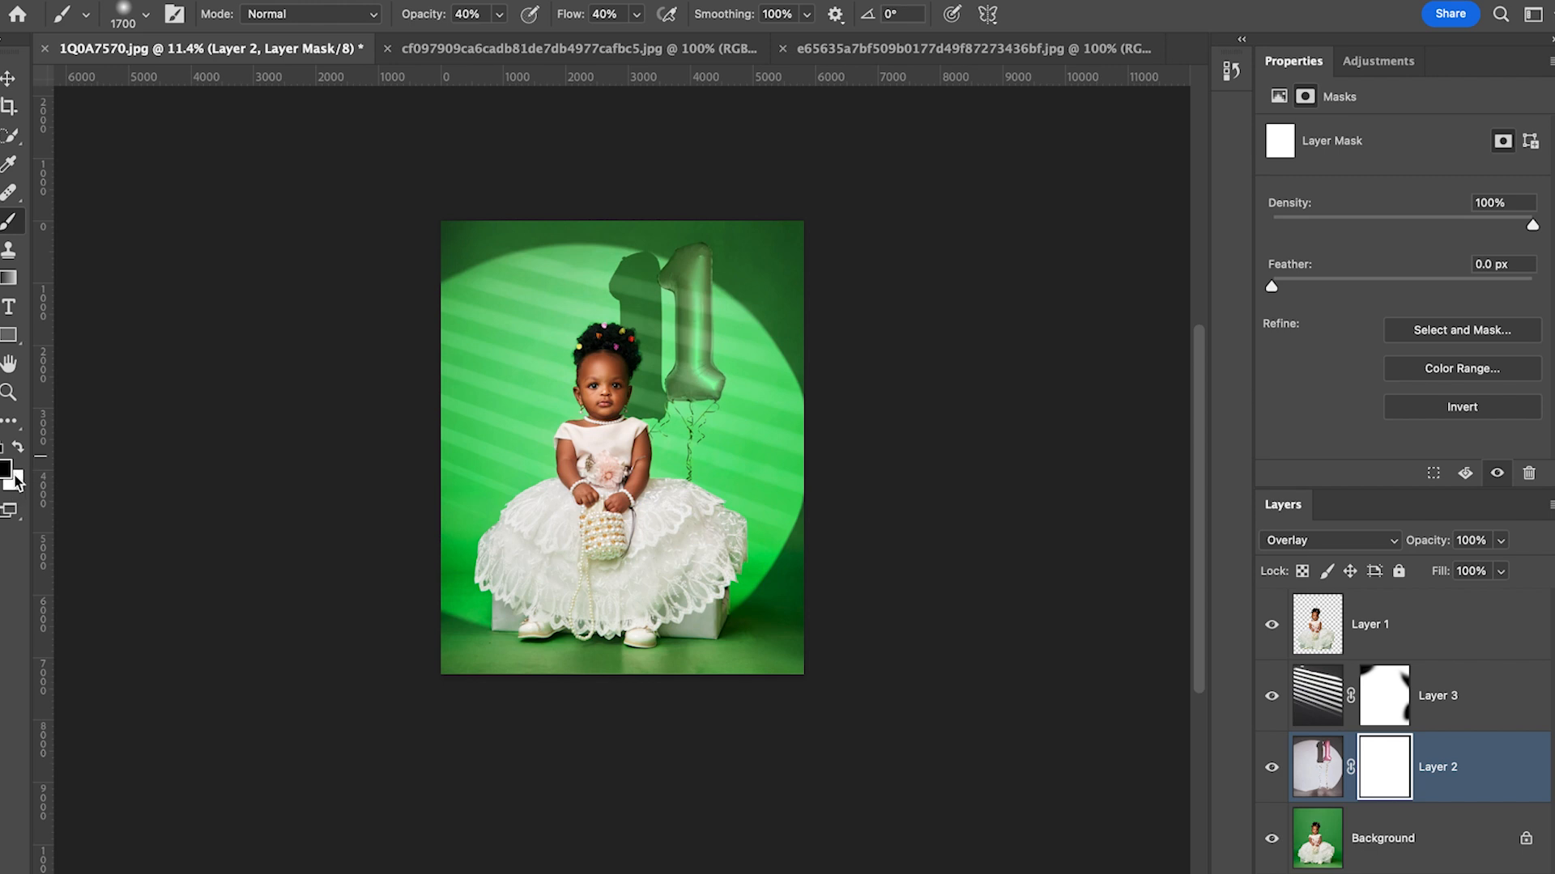
key("bracketleft")
key("bracketleft")
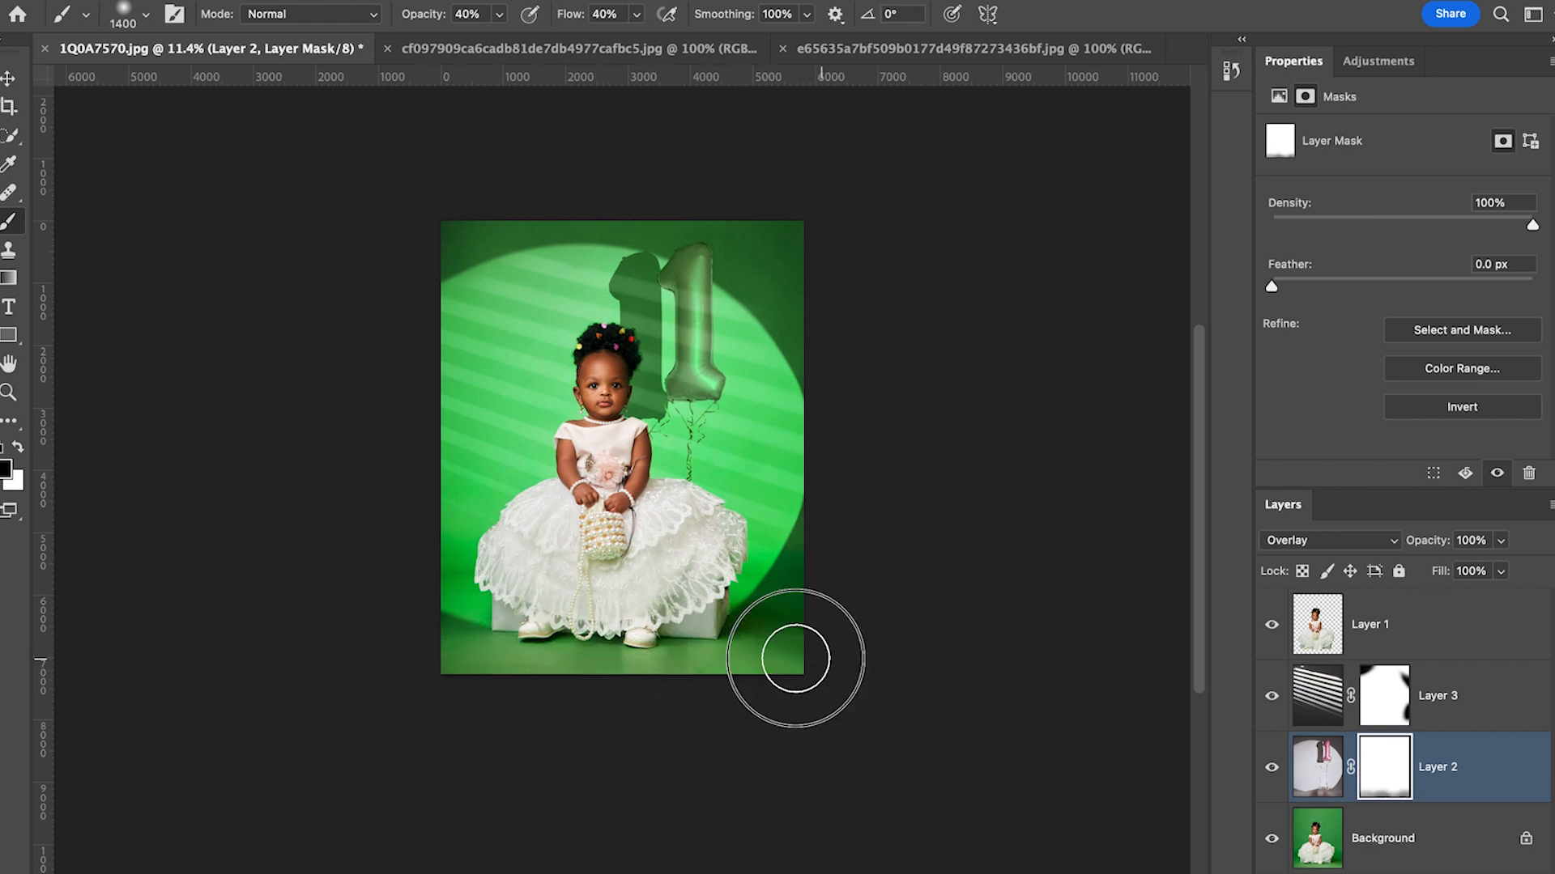
scroll(810, 657, "up", 1)
key("bracketright")
key("bracketright")
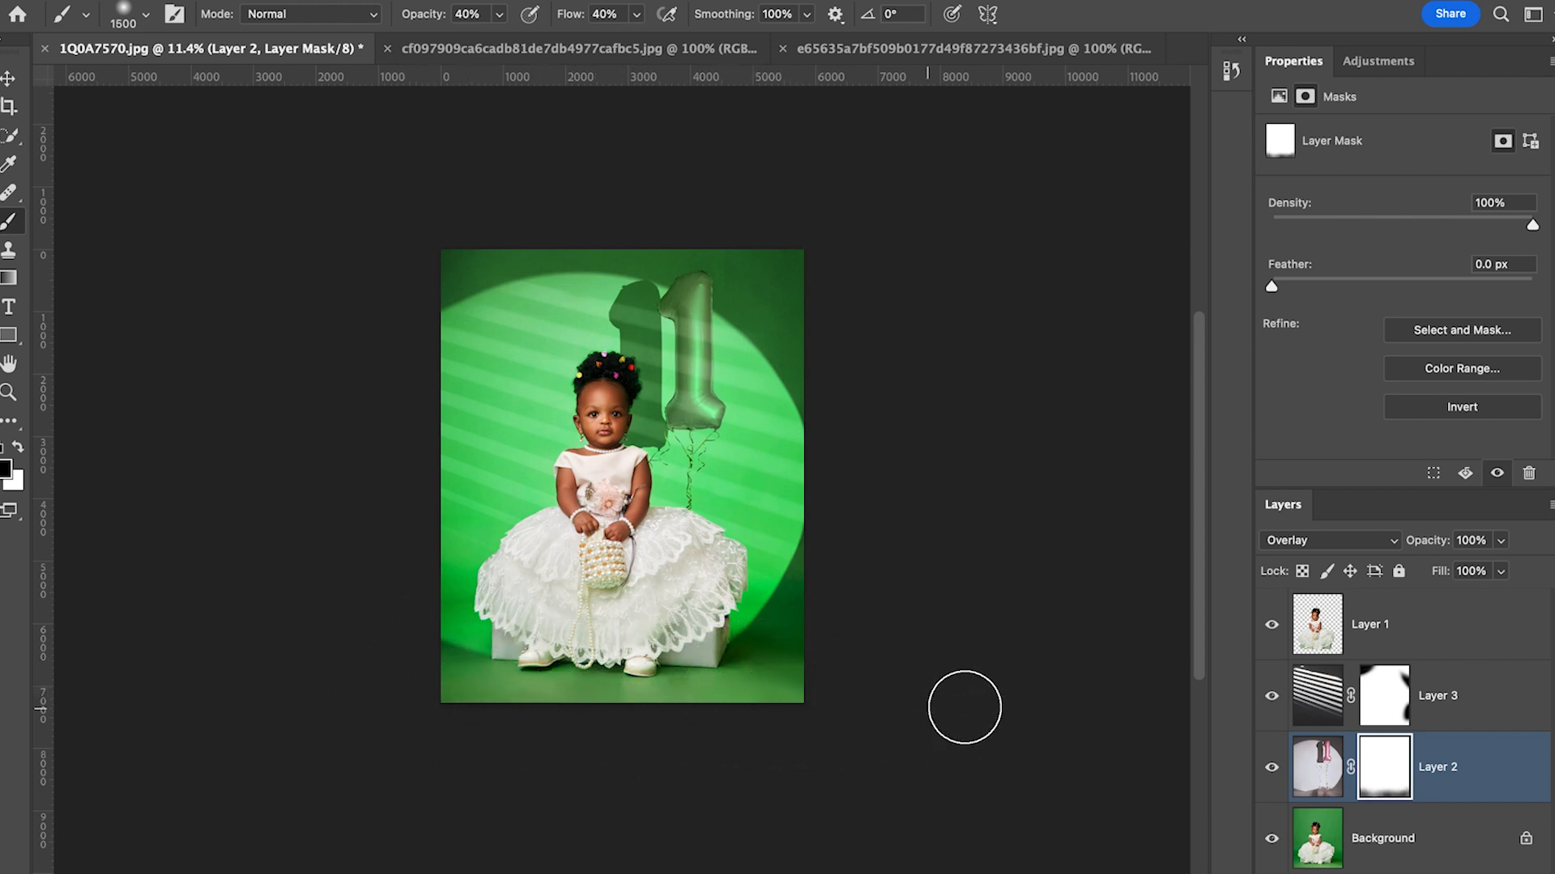
Examine the balloon overlay's blending up close, toggling Layer 2's visibility to compare the portrait with and without it.
left_click(1272, 770)
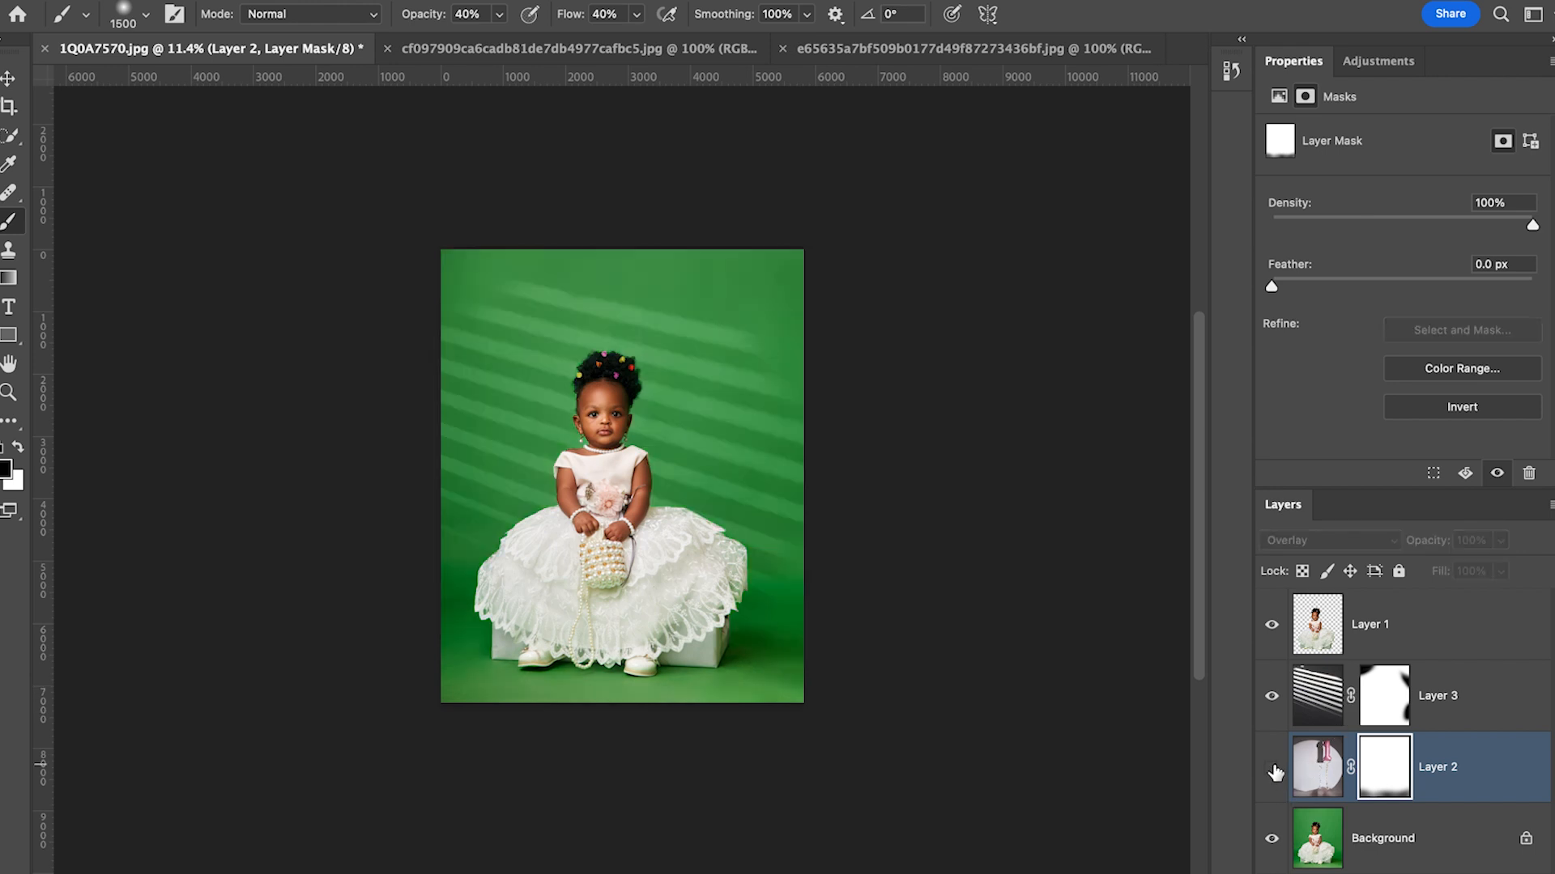
left_click(1272, 769)
left_click(1273, 769)
left_click(1272, 771)
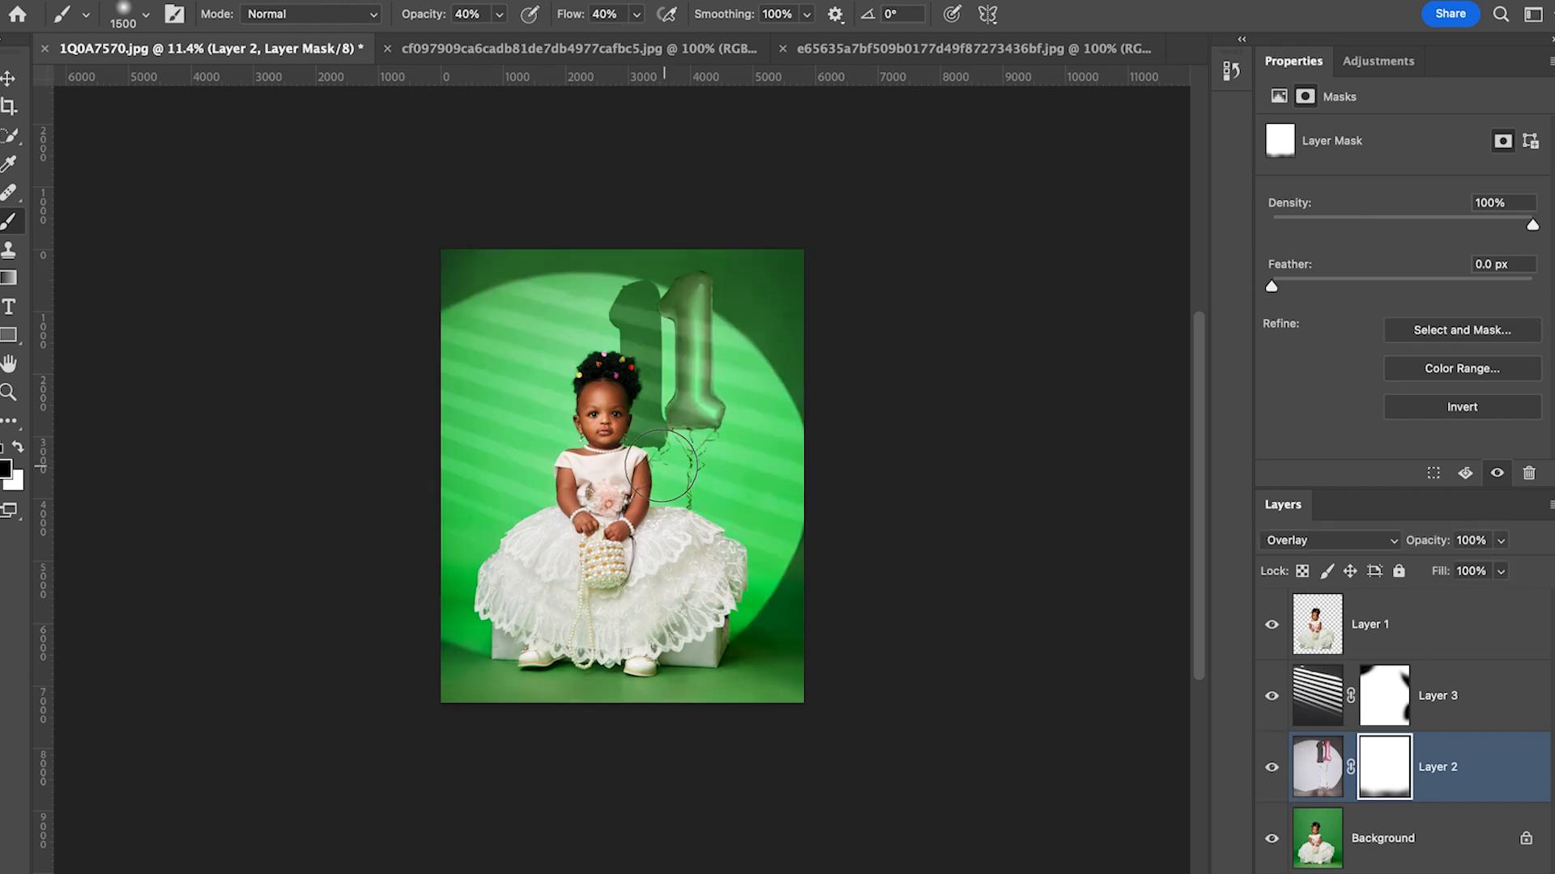
scroll(658, 455, "up", 2)
scroll(657, 455, "up", 2)
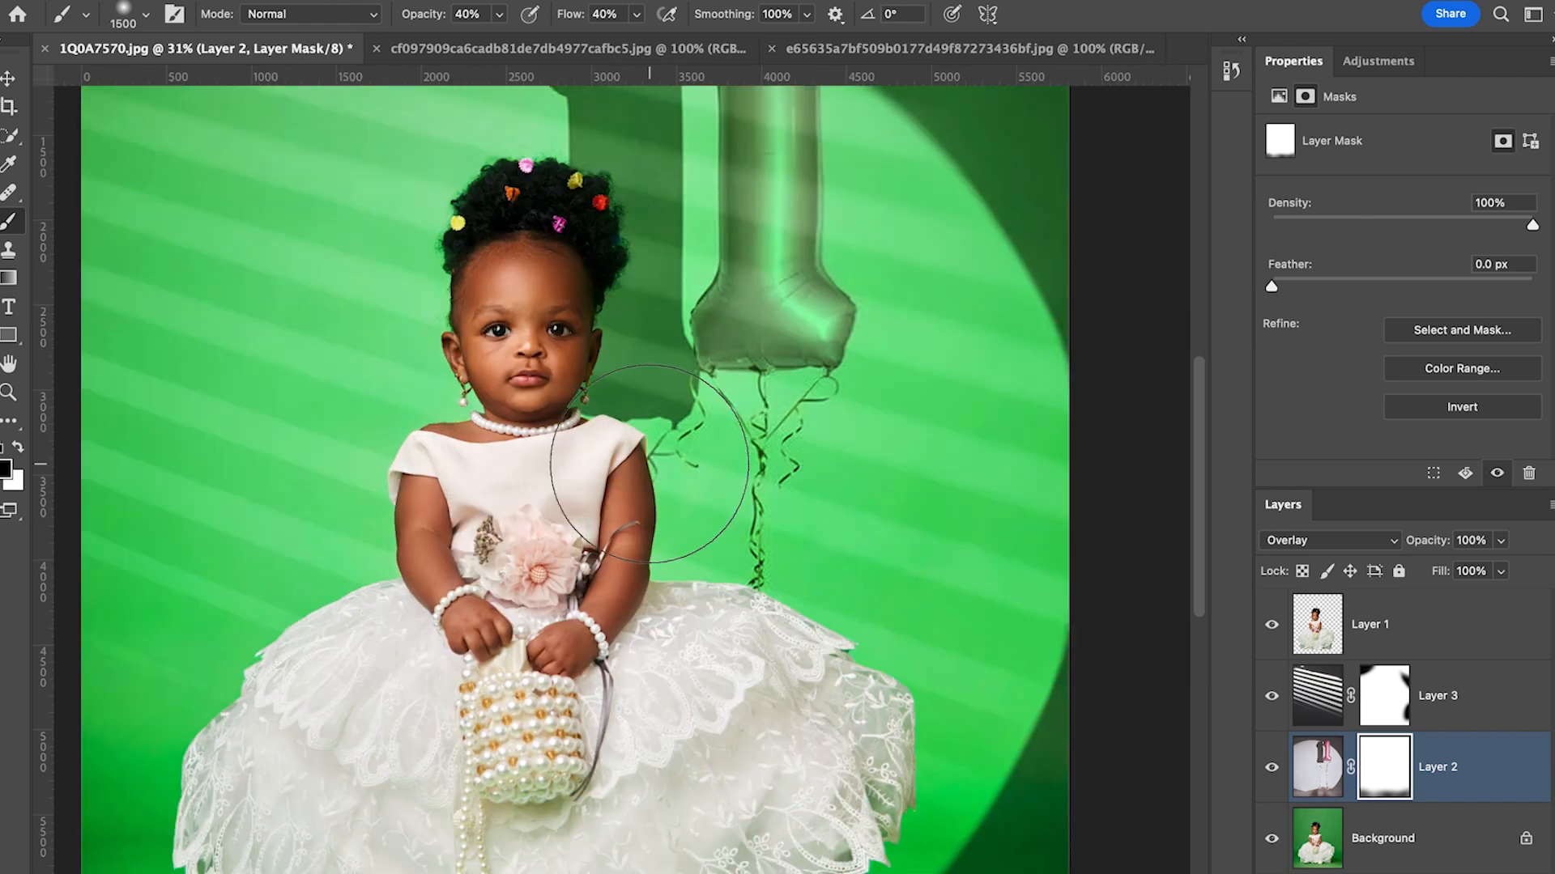
scroll(676, 458, "down", 3)
scroll(695, 459, "up", 2)
scroll(697, 460, "down", 2)
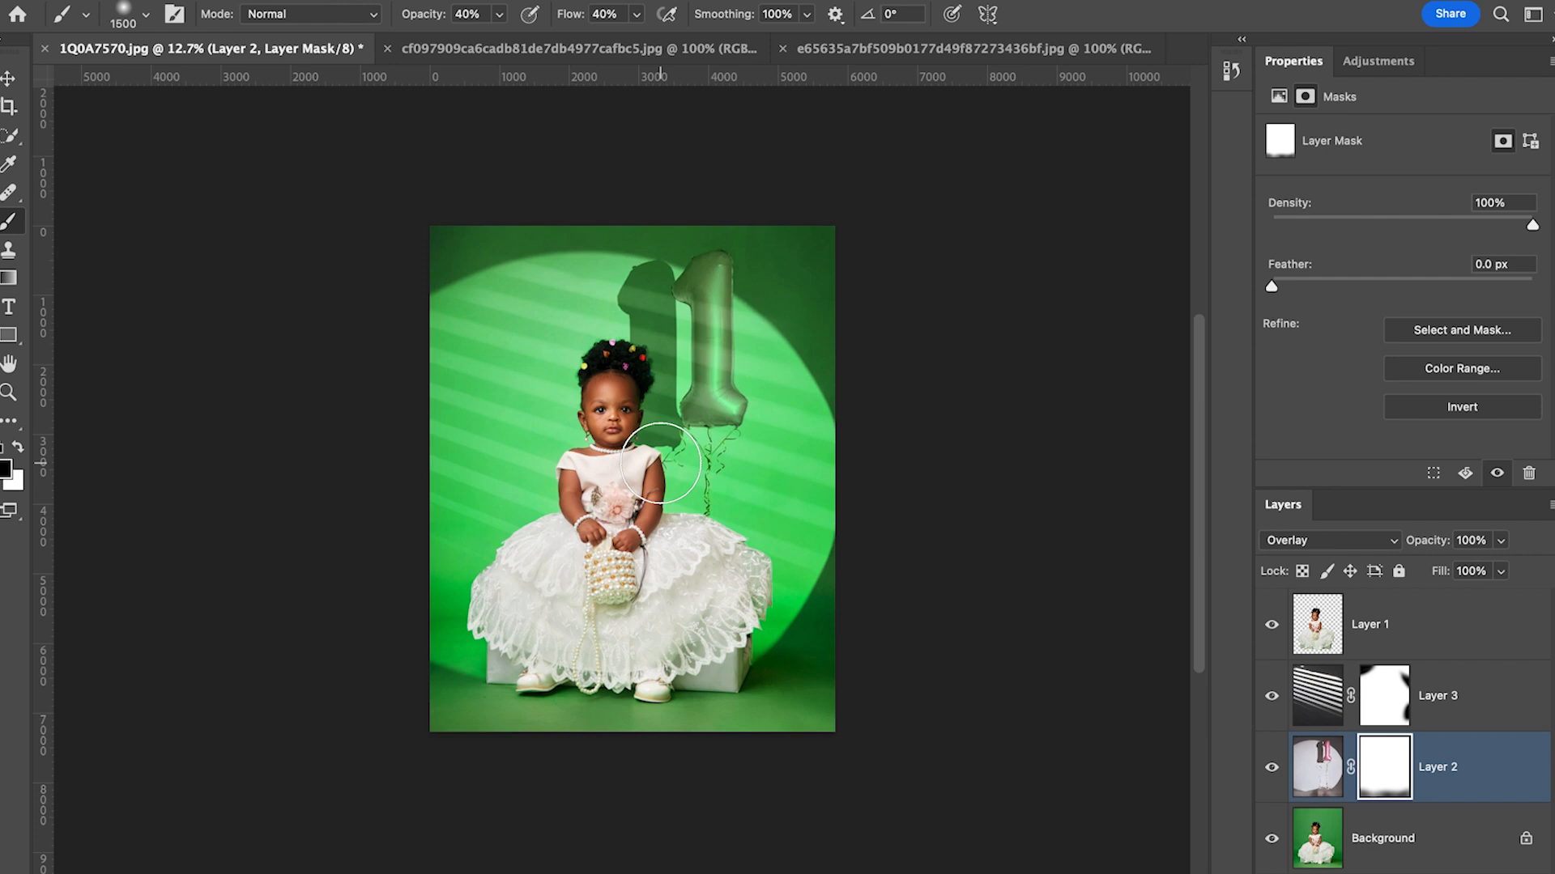
left_click(1272, 770)
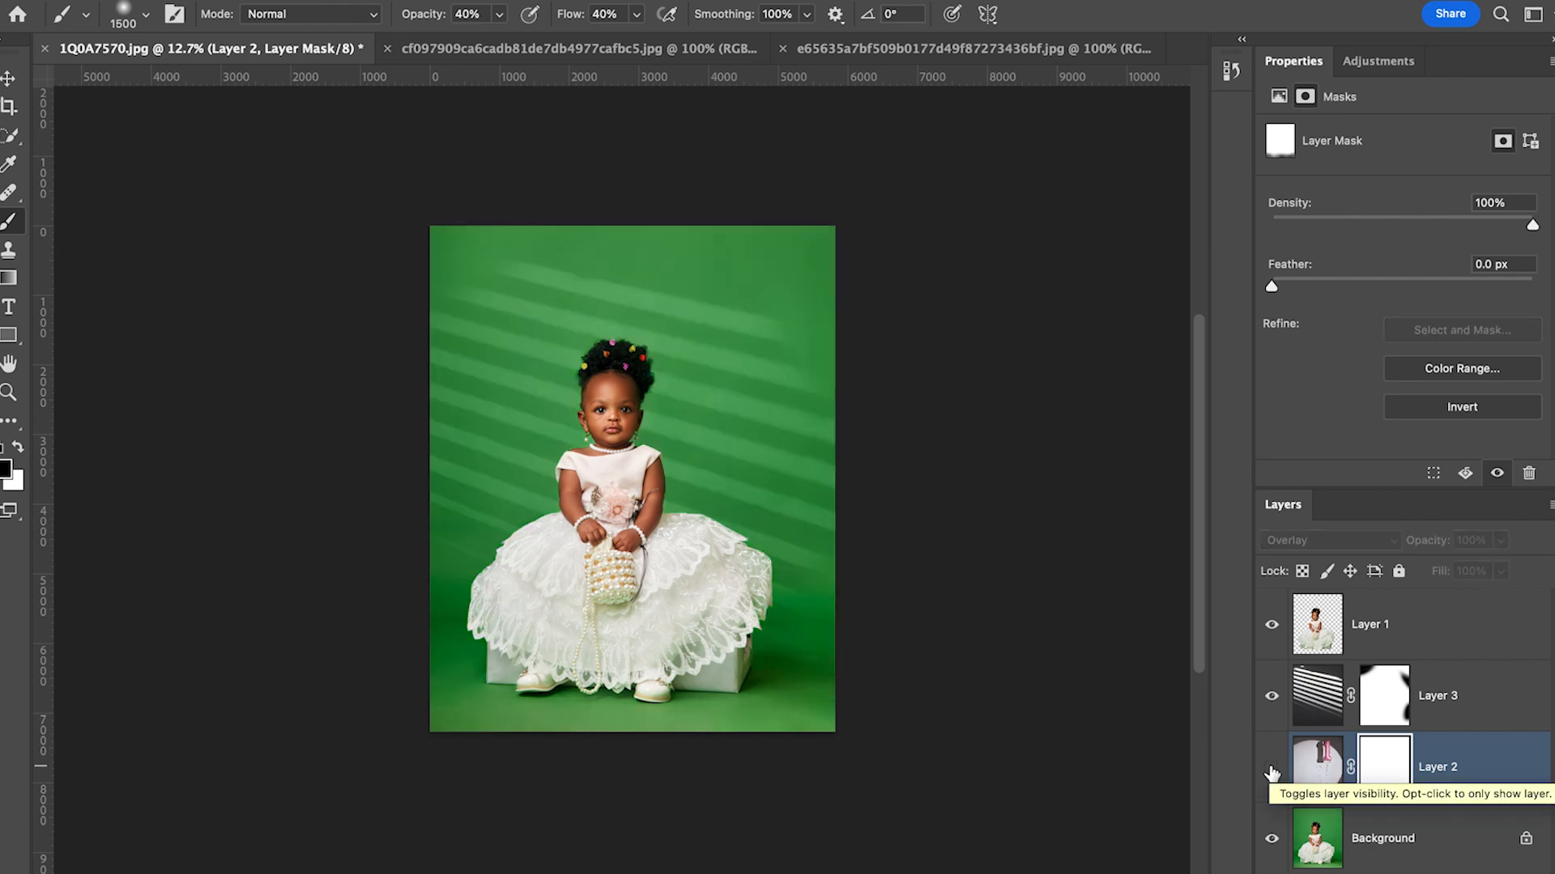
left_click(1272, 770)
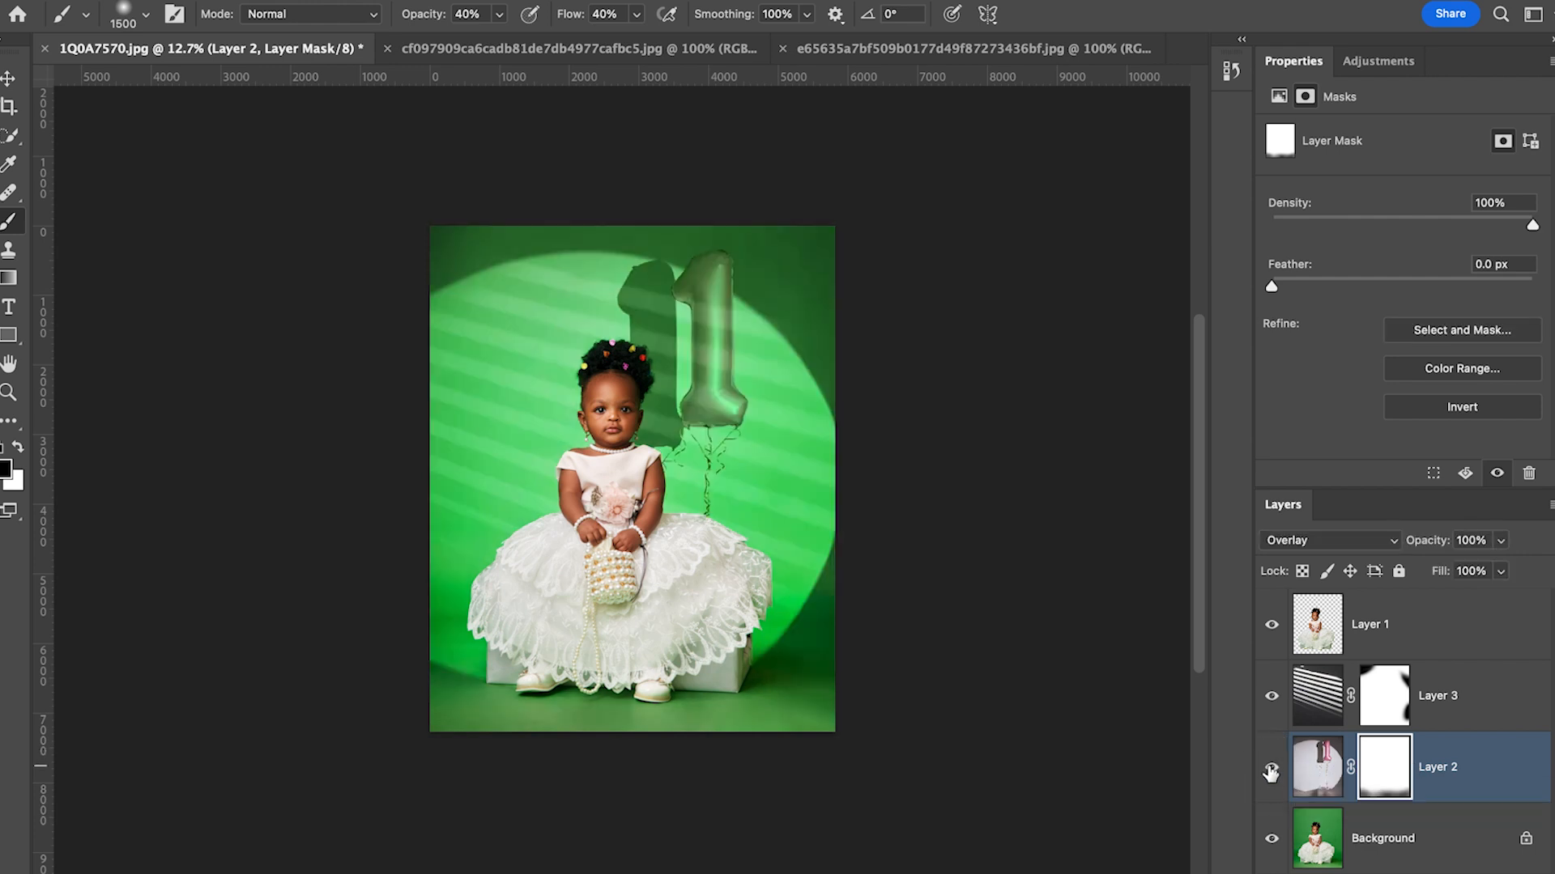
Compare the window-light layer on and off, and lower the balloon layer's opacity to 80%.
left_click(1272, 697)
left_click(1272, 697)
left_click(1272, 697)
left_click(1272, 697)
left_click(1500, 540)
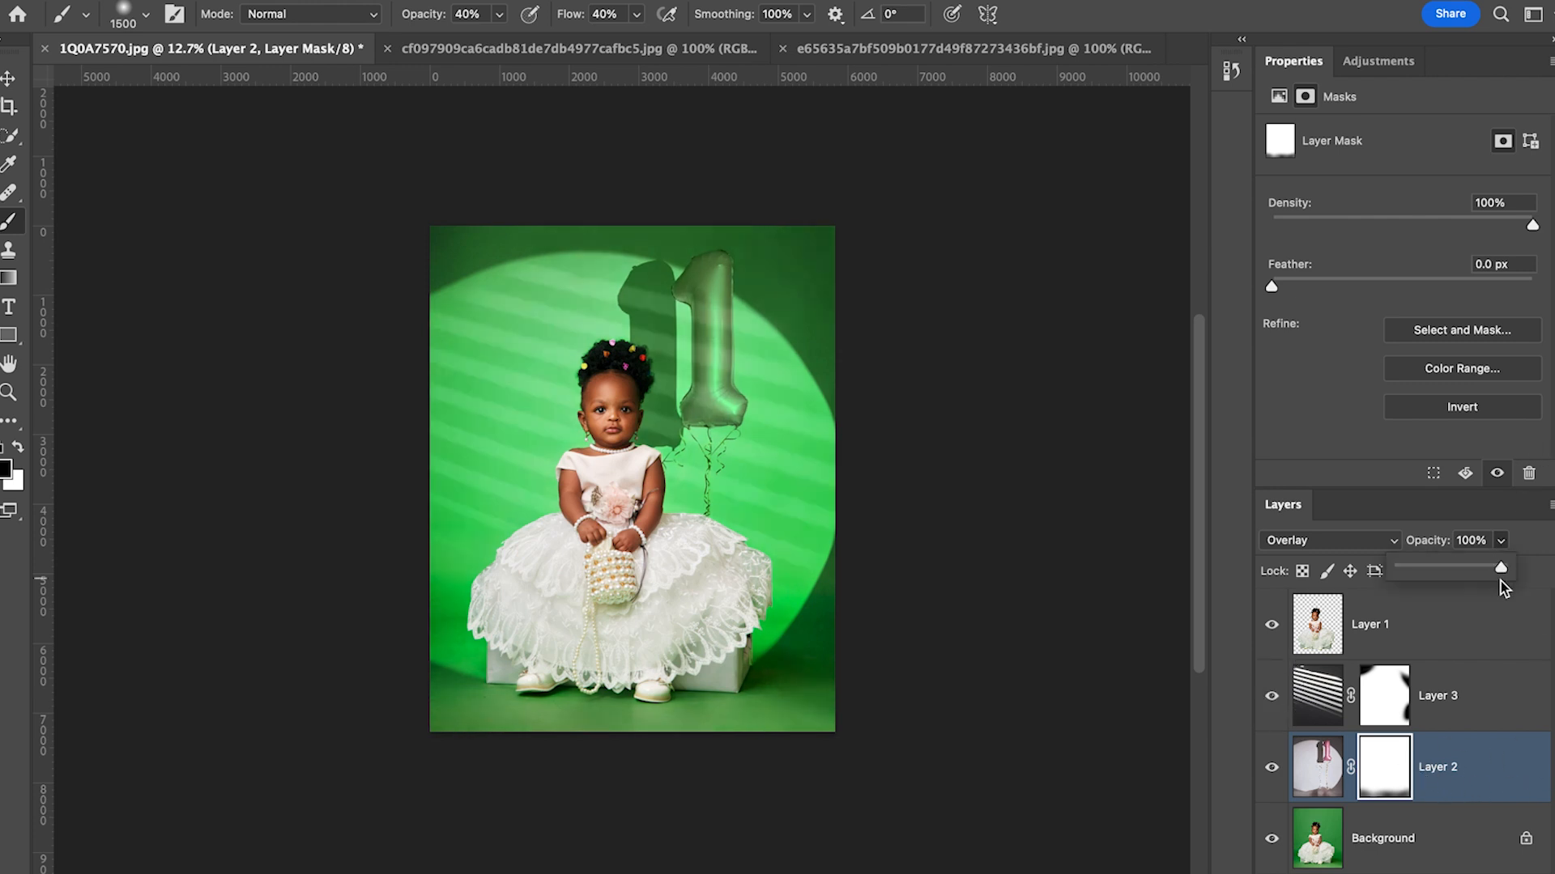
left_click_drag(1501, 570, 1481, 570)
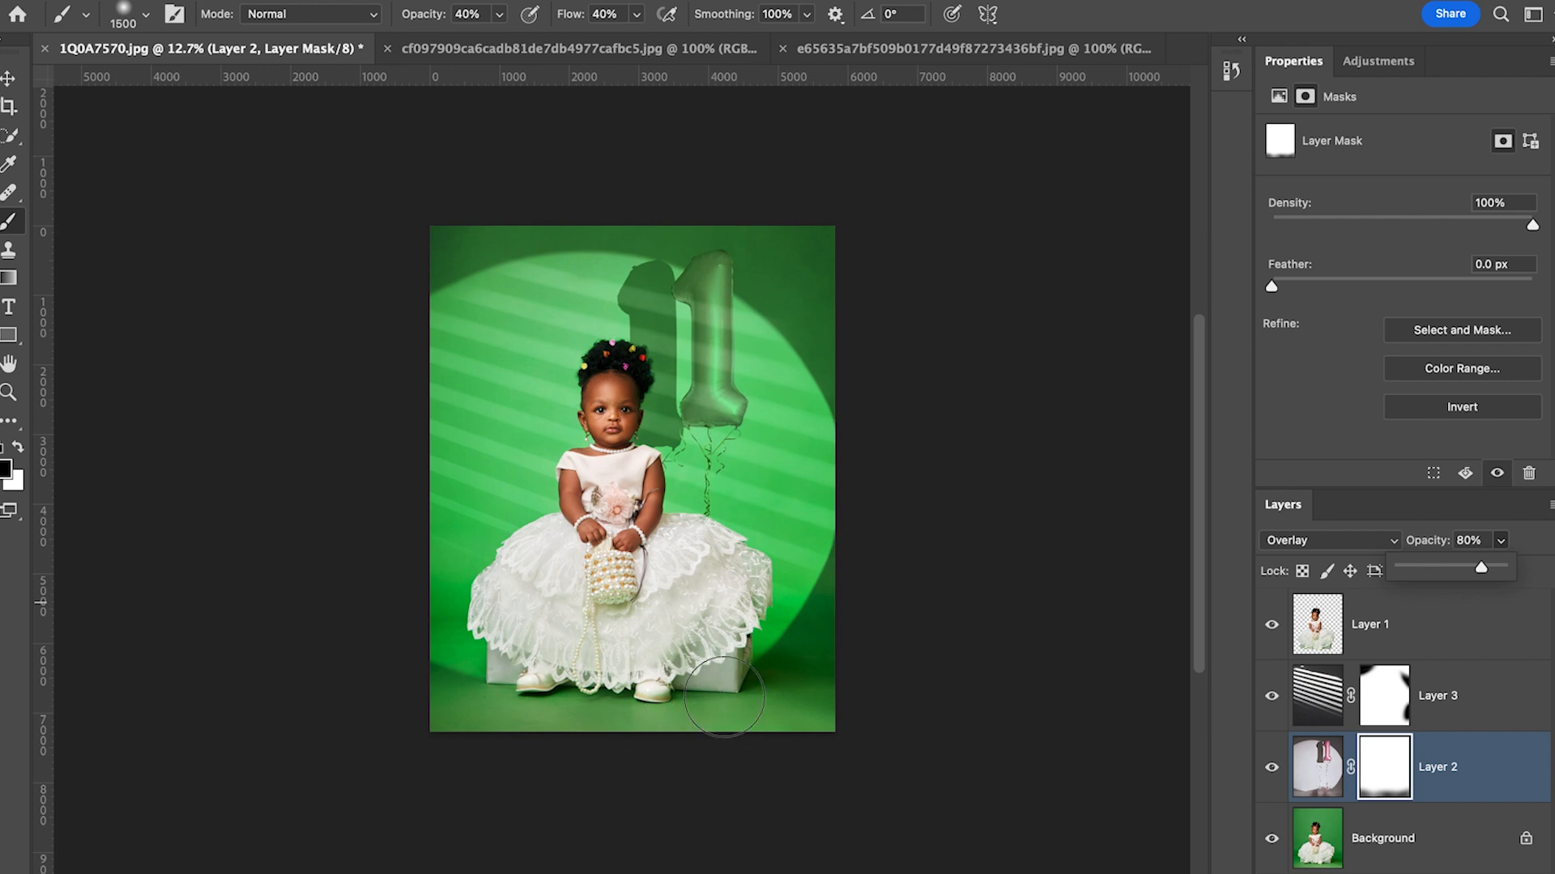
Add a Curves adjustment above the balloon layer with black point input 18 and white point input 243, comparing it on and off.
left_click(1363, 63)
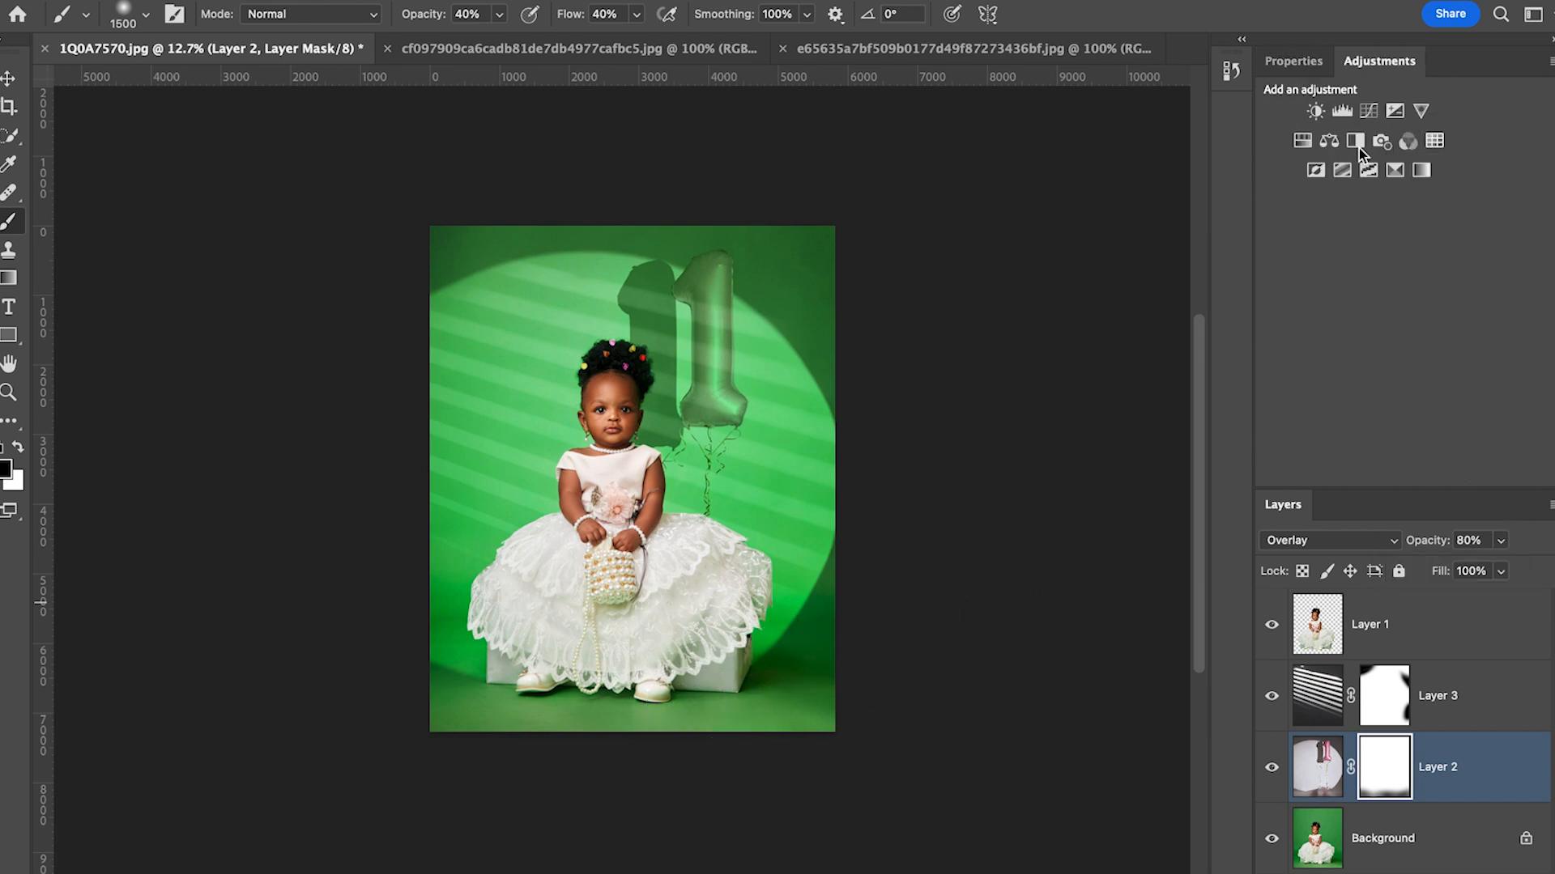
left_click(1368, 112)
left_click_drag(1319, 400, 1334, 403)
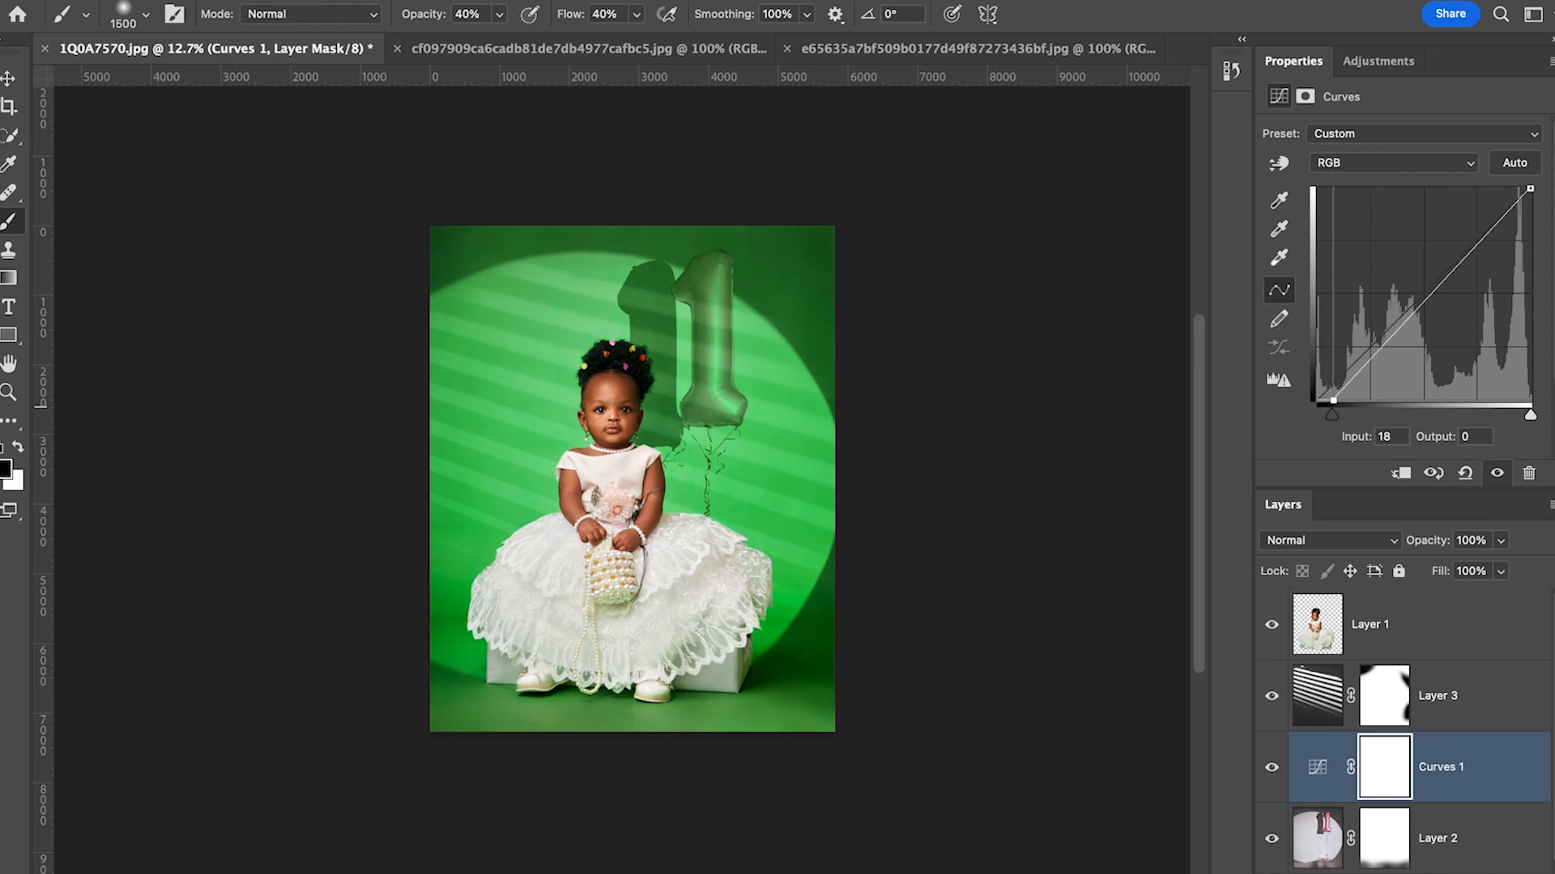
left_click_drag(1527, 191, 1509, 179)
left_click(1272, 767)
left_click(1272, 767)
left_click(1272, 767)
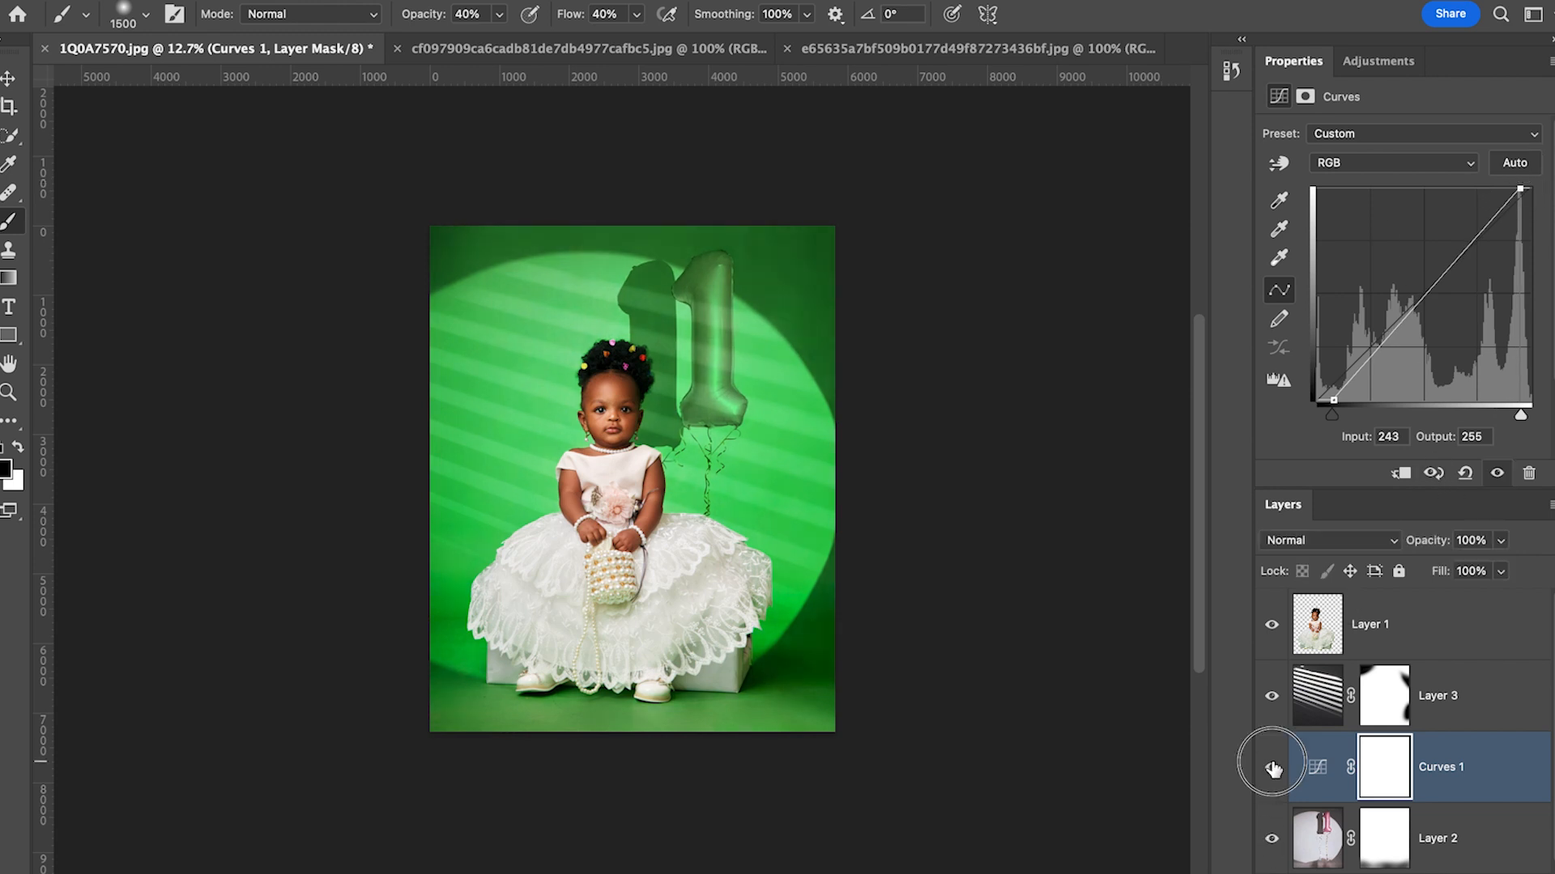
left_click(1272, 767)
Refine the Curves adjustment to black point input 19 and white point input 242, toggling its visibility to compare.
left_click(1334, 402)
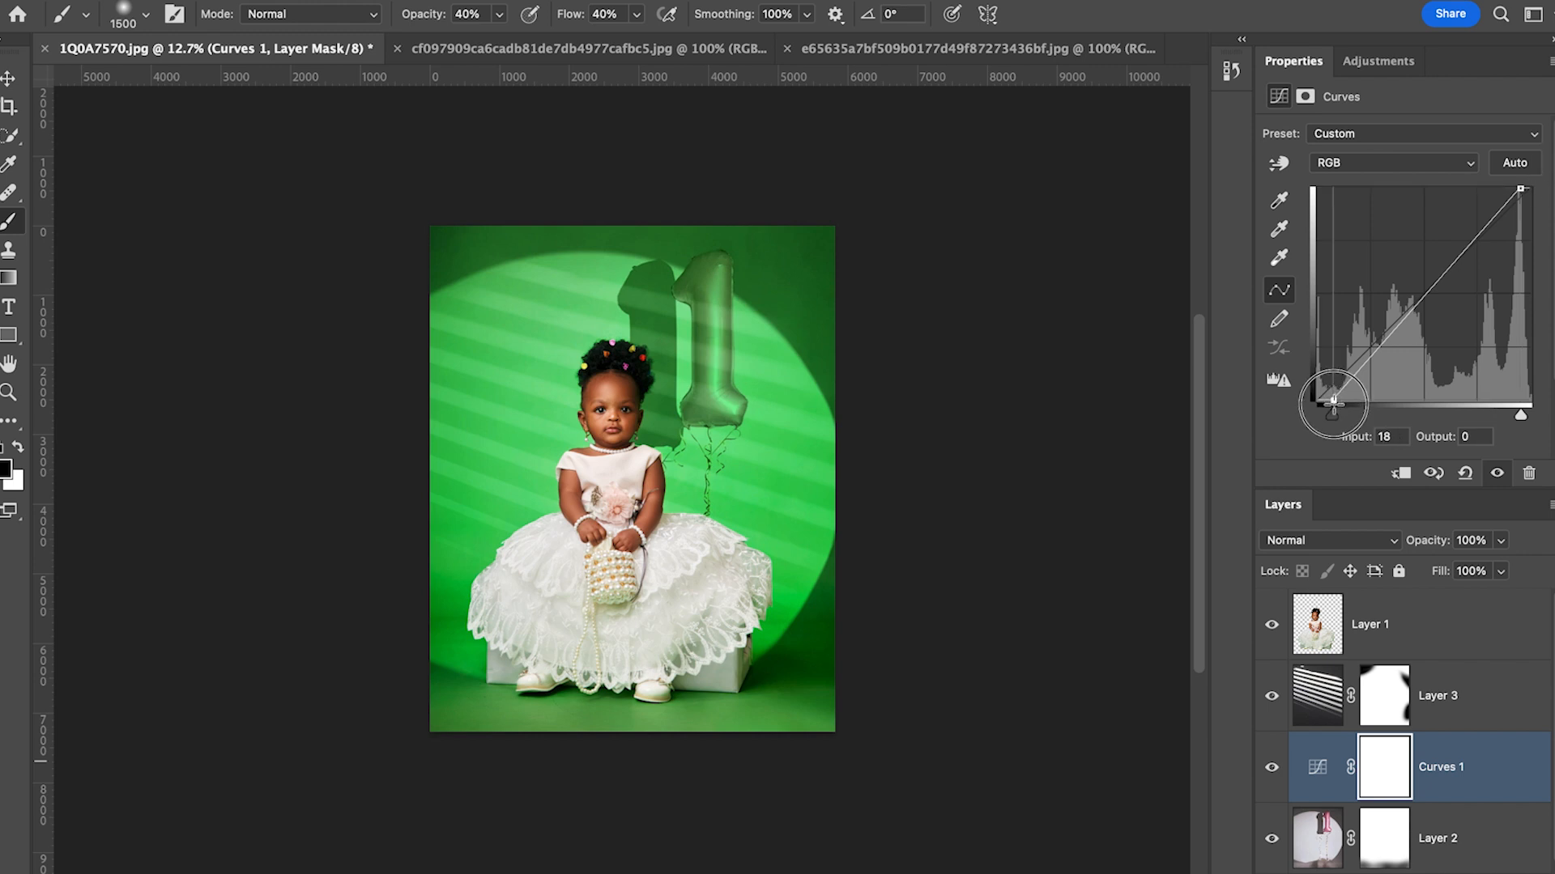
left_click_drag(1335, 406, 1335, 406)
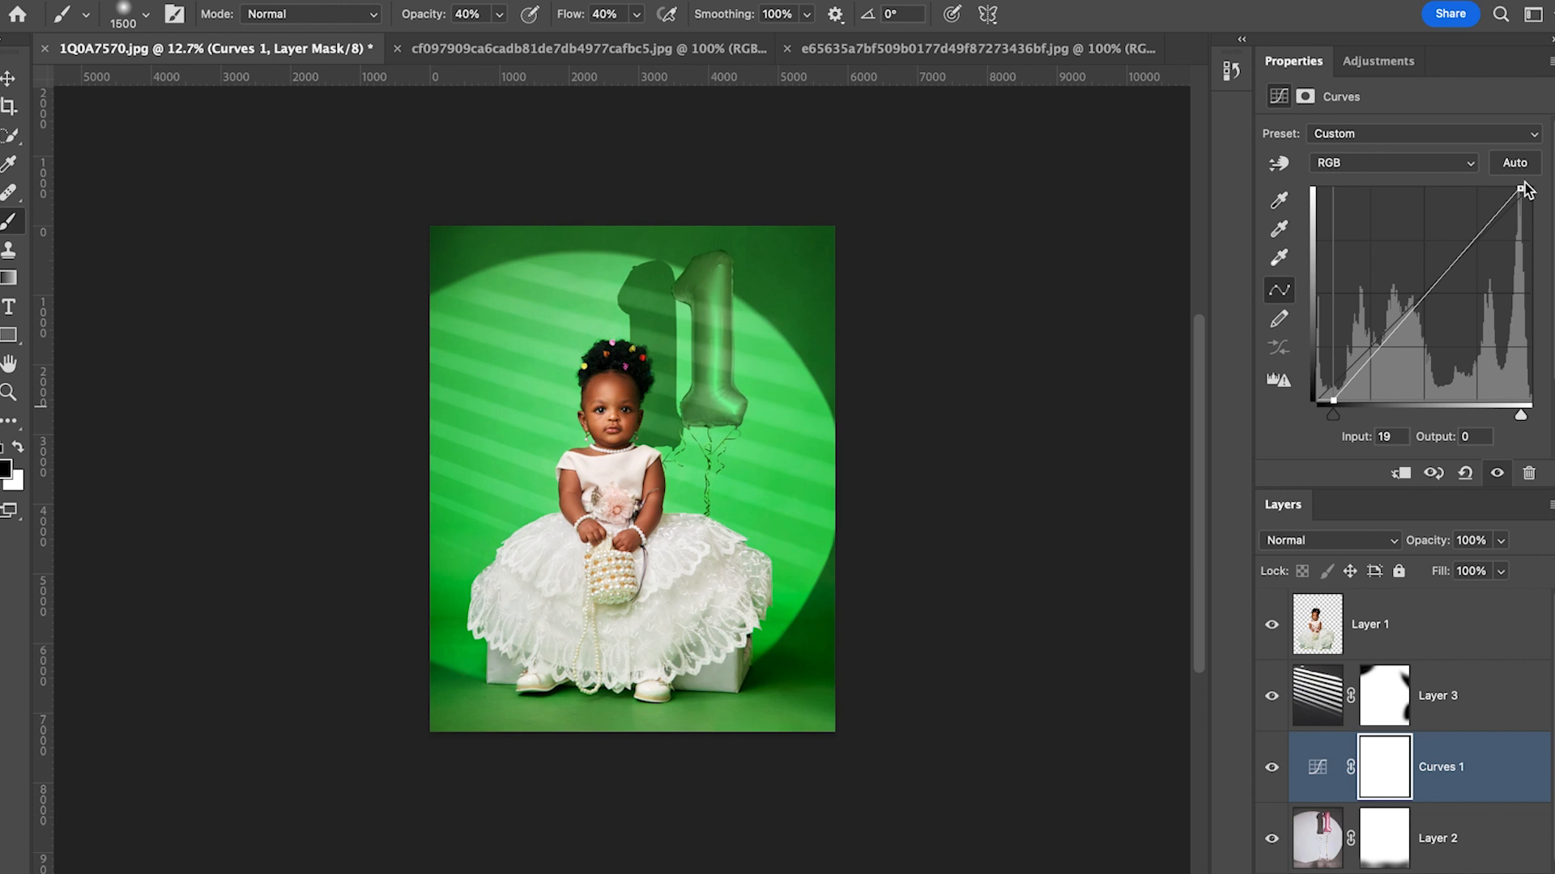
left_click_drag(1520, 192, 1518, 189)
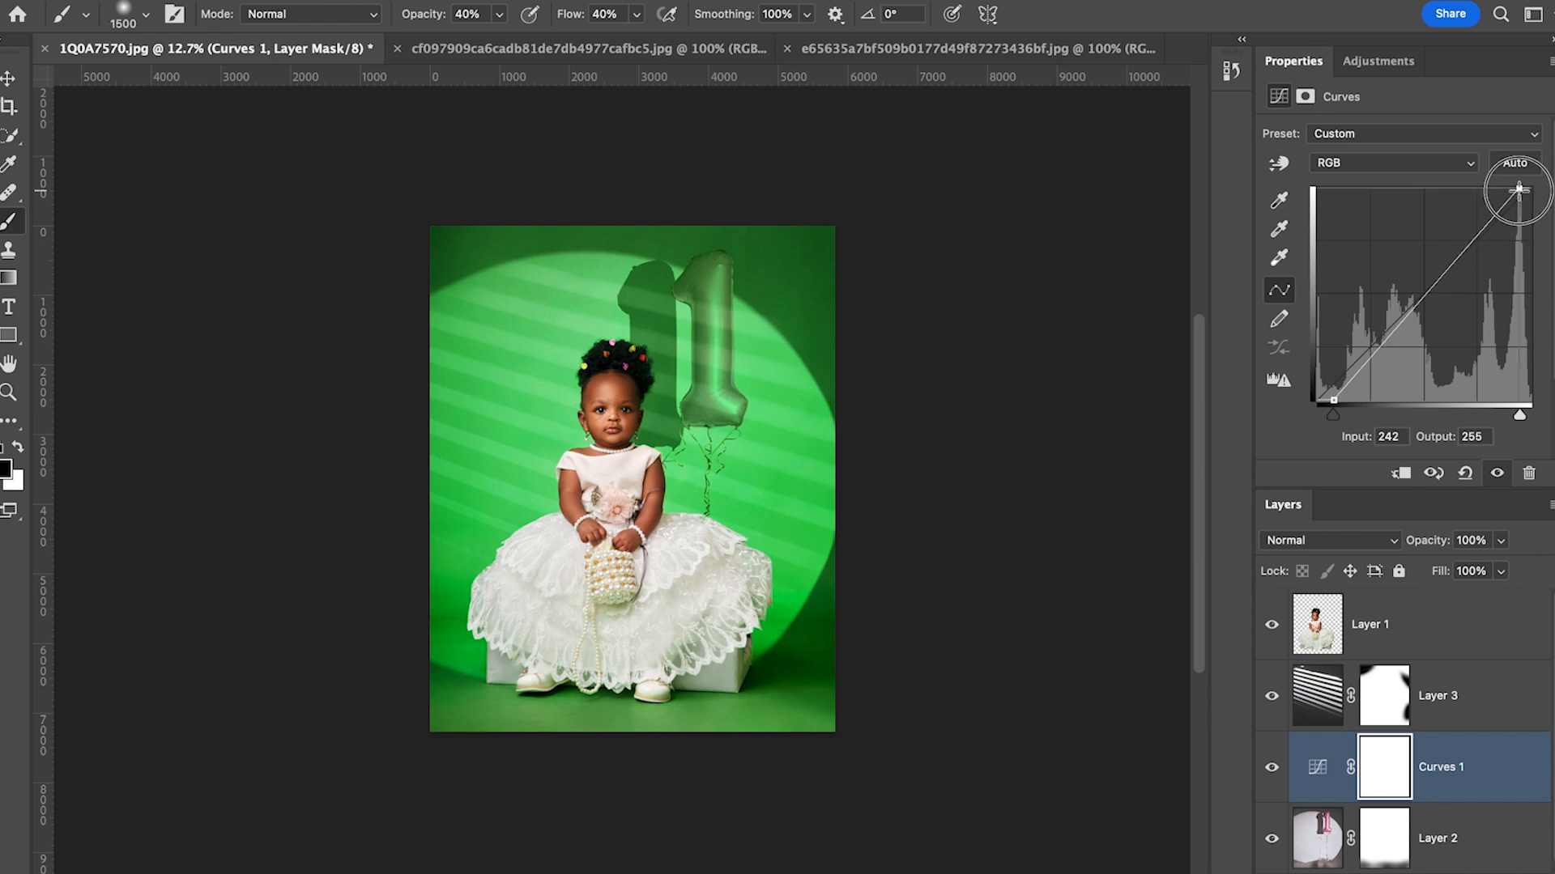
left_click(1273, 768)
left_click(1273, 768)
left_click(1273, 767)
left_click(1273, 768)
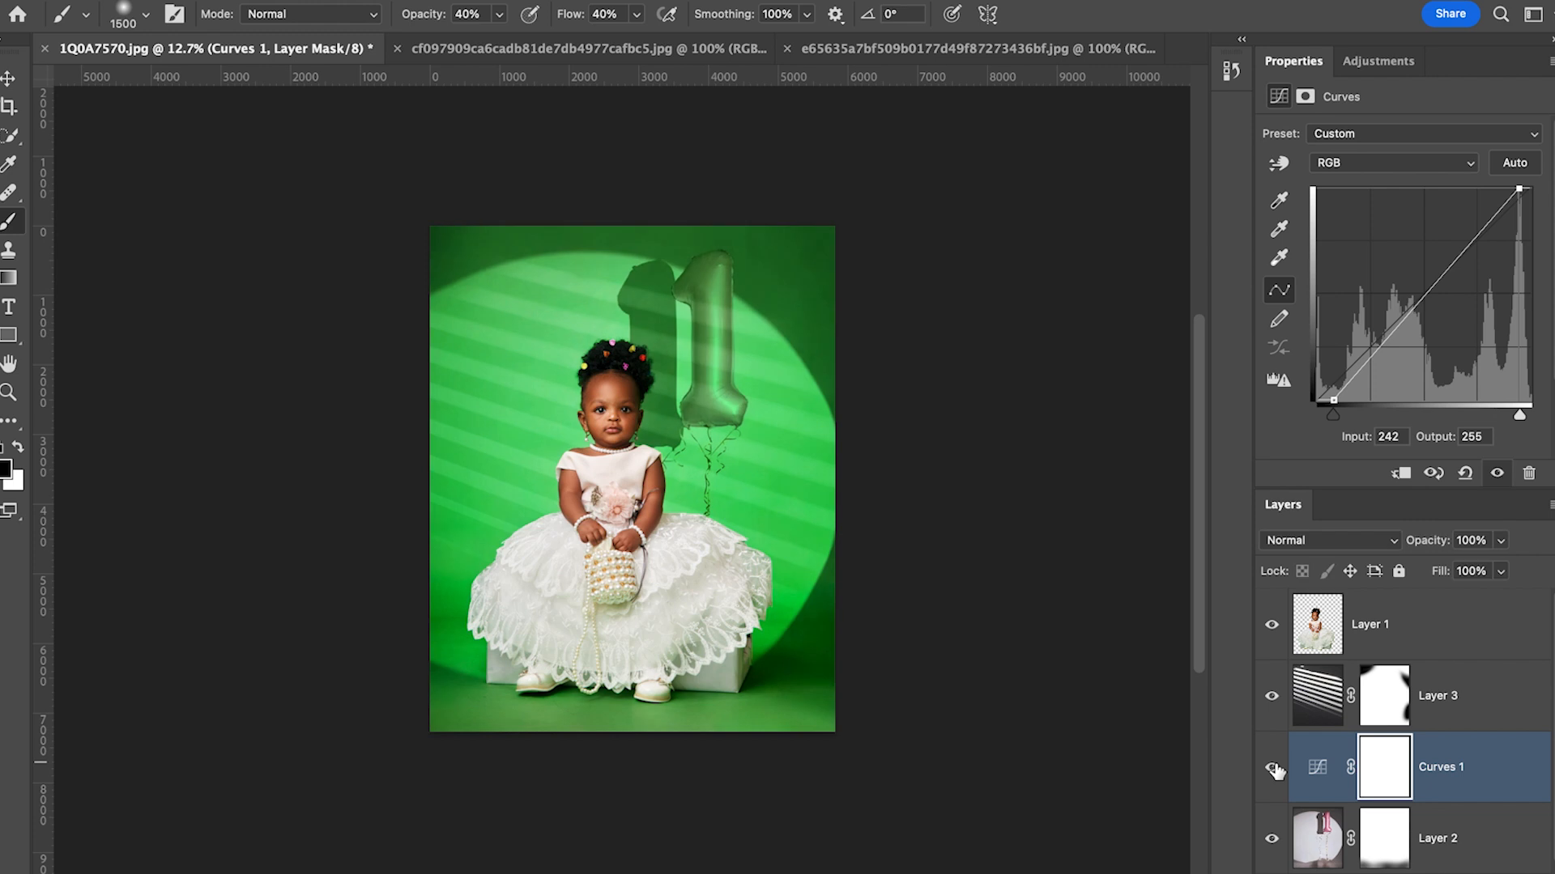
Add a second Curves adjustment above the cut-out child, Layer 1, and move its black point slightly inward to deepen the shadows.
left_click(1387, 625)
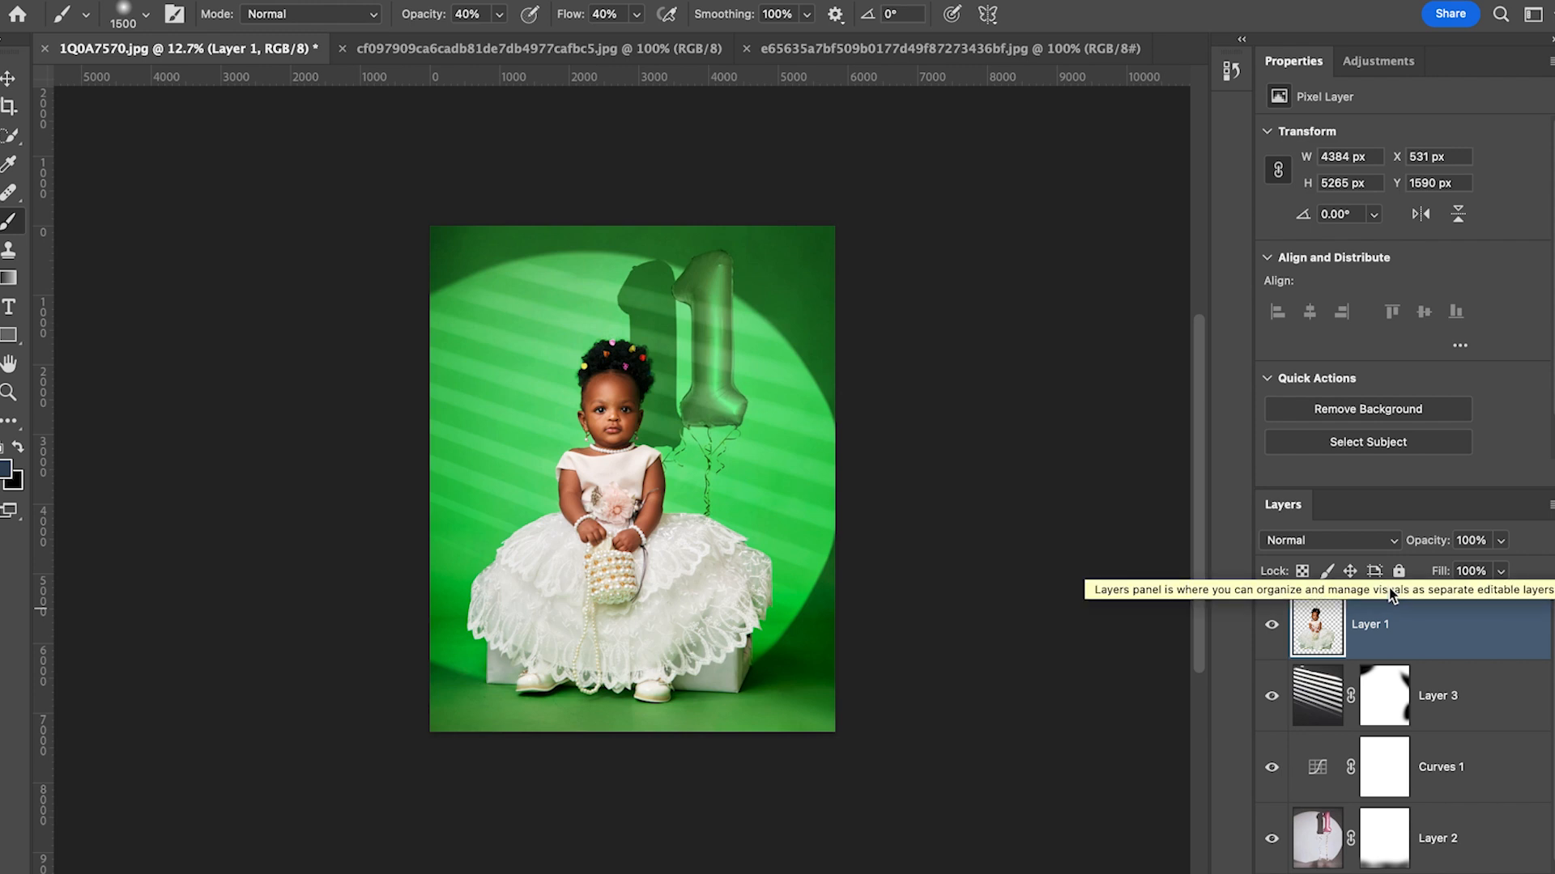
left_click(1388, 63)
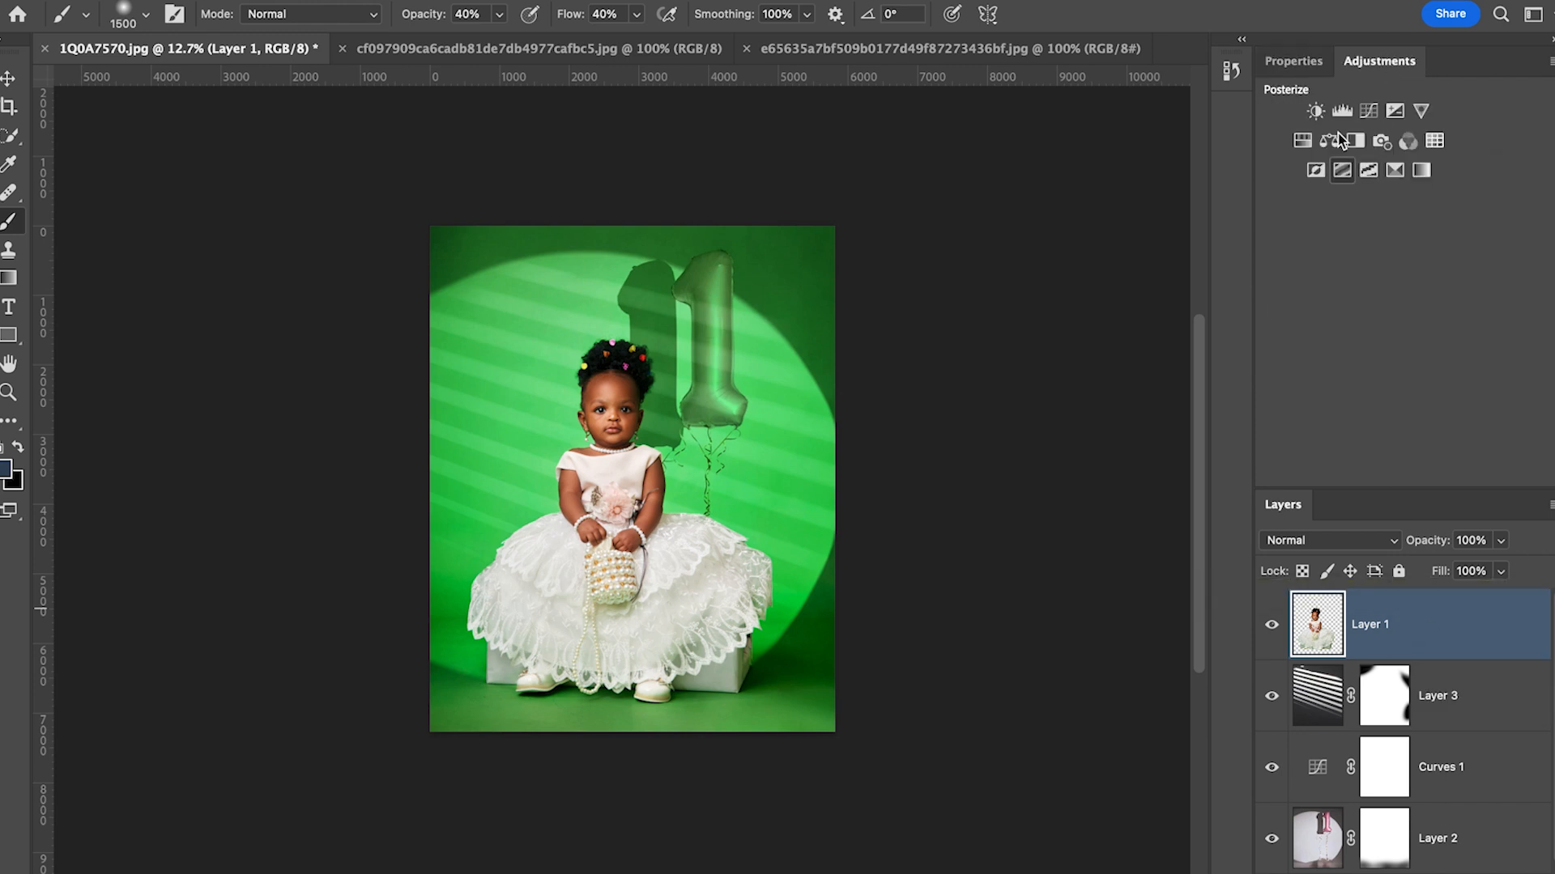
left_click(1366, 115)
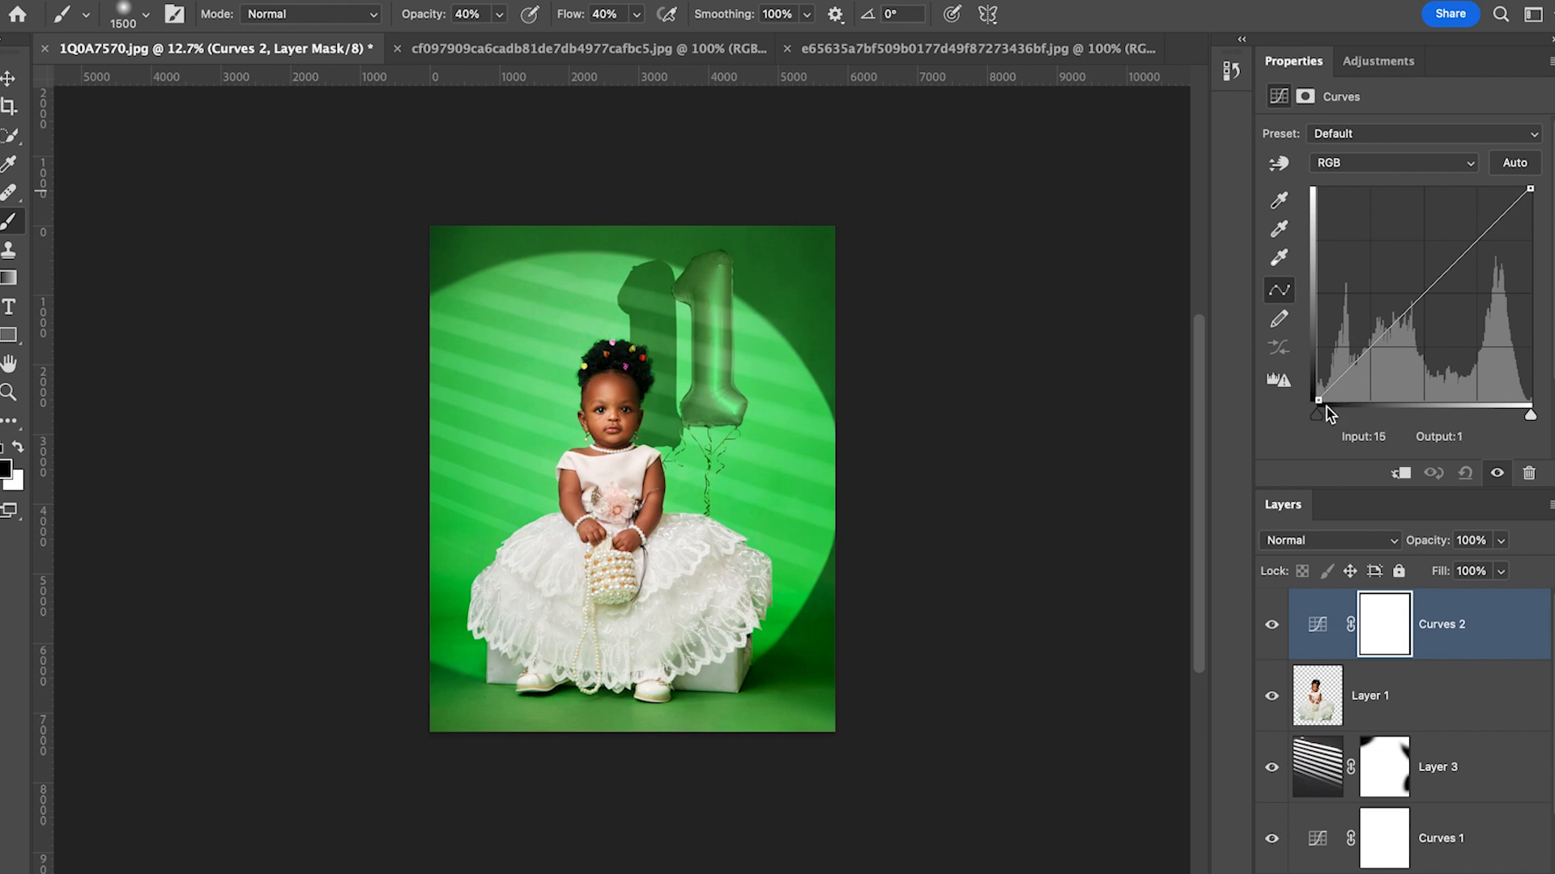
left_click_drag(1319, 403, 1335, 415)
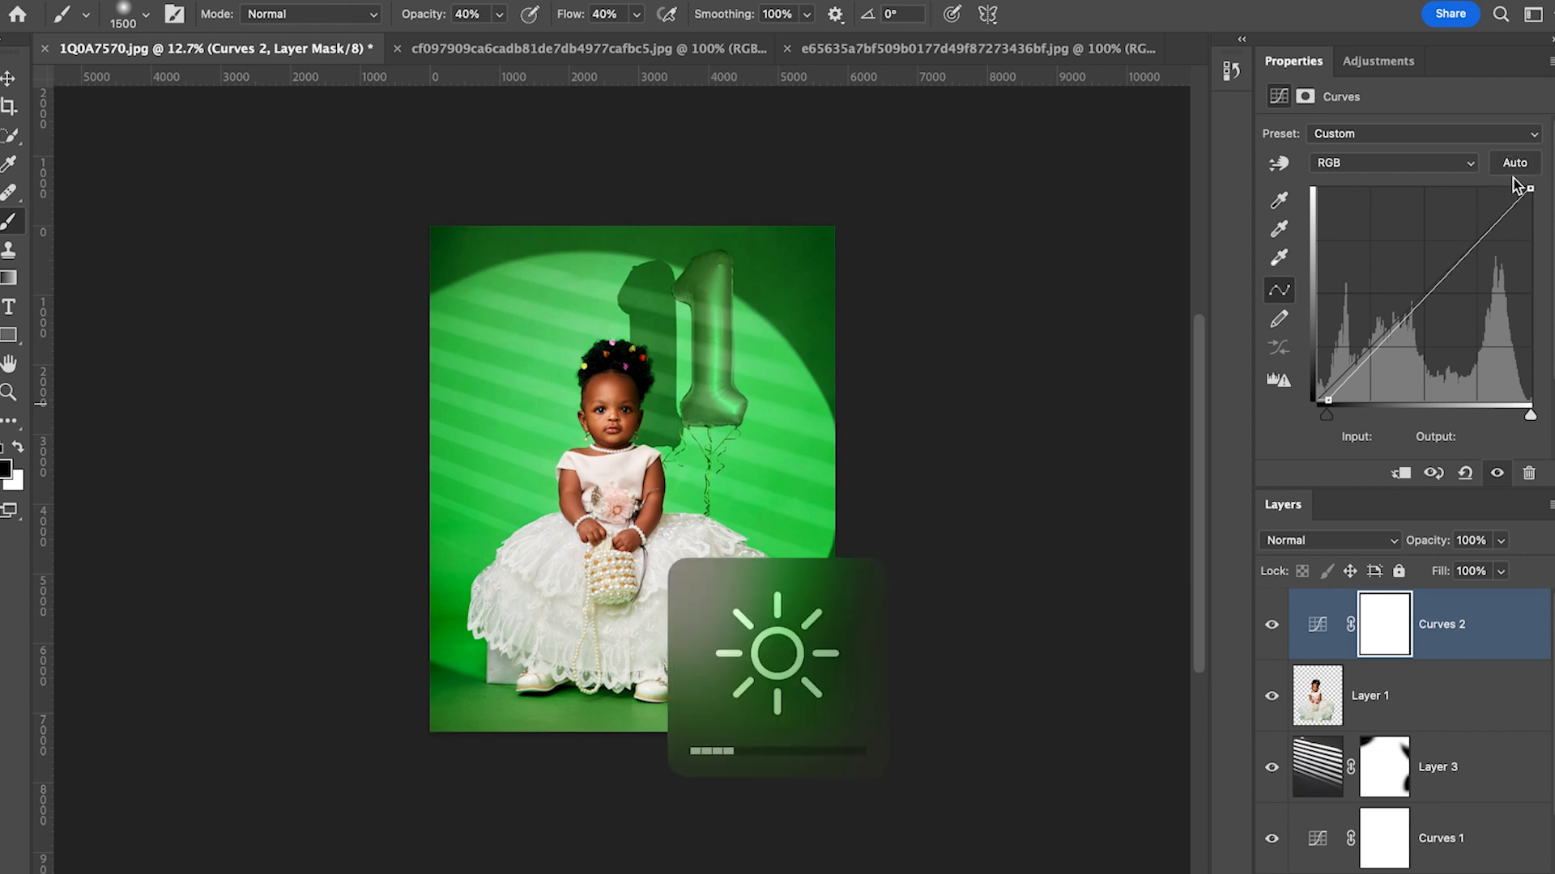
key("F2")
key("F2")
key("F2")
key("F2")
key("F2")
key("F2")
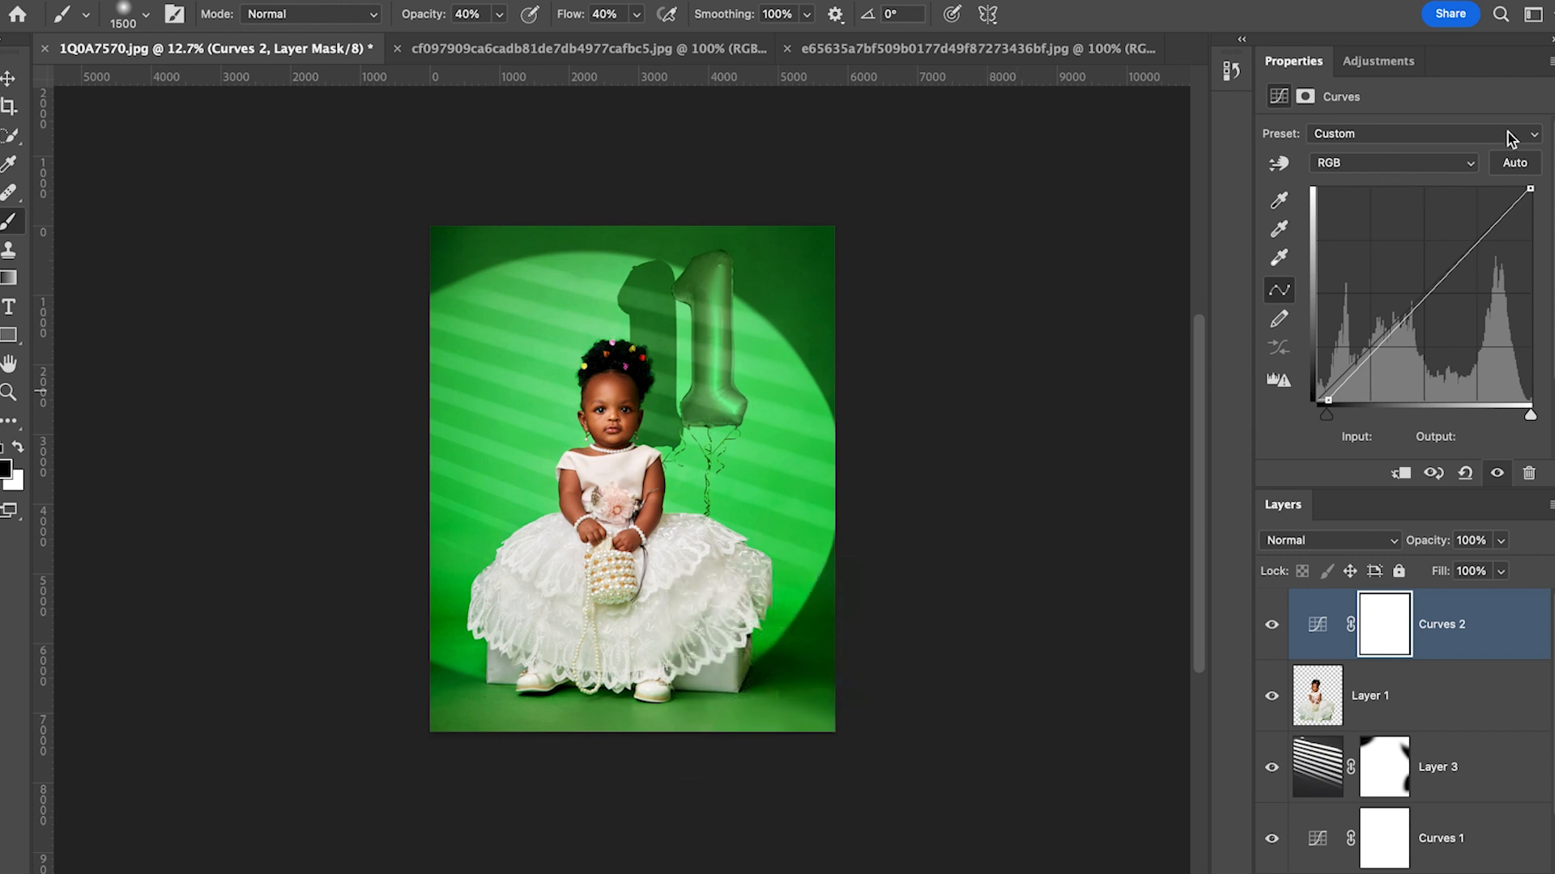
Set the upper Curves adjustment's white point input to 243 and toggle its visibility to compare the effect.
left_click_drag(1531, 188, 1520, 188)
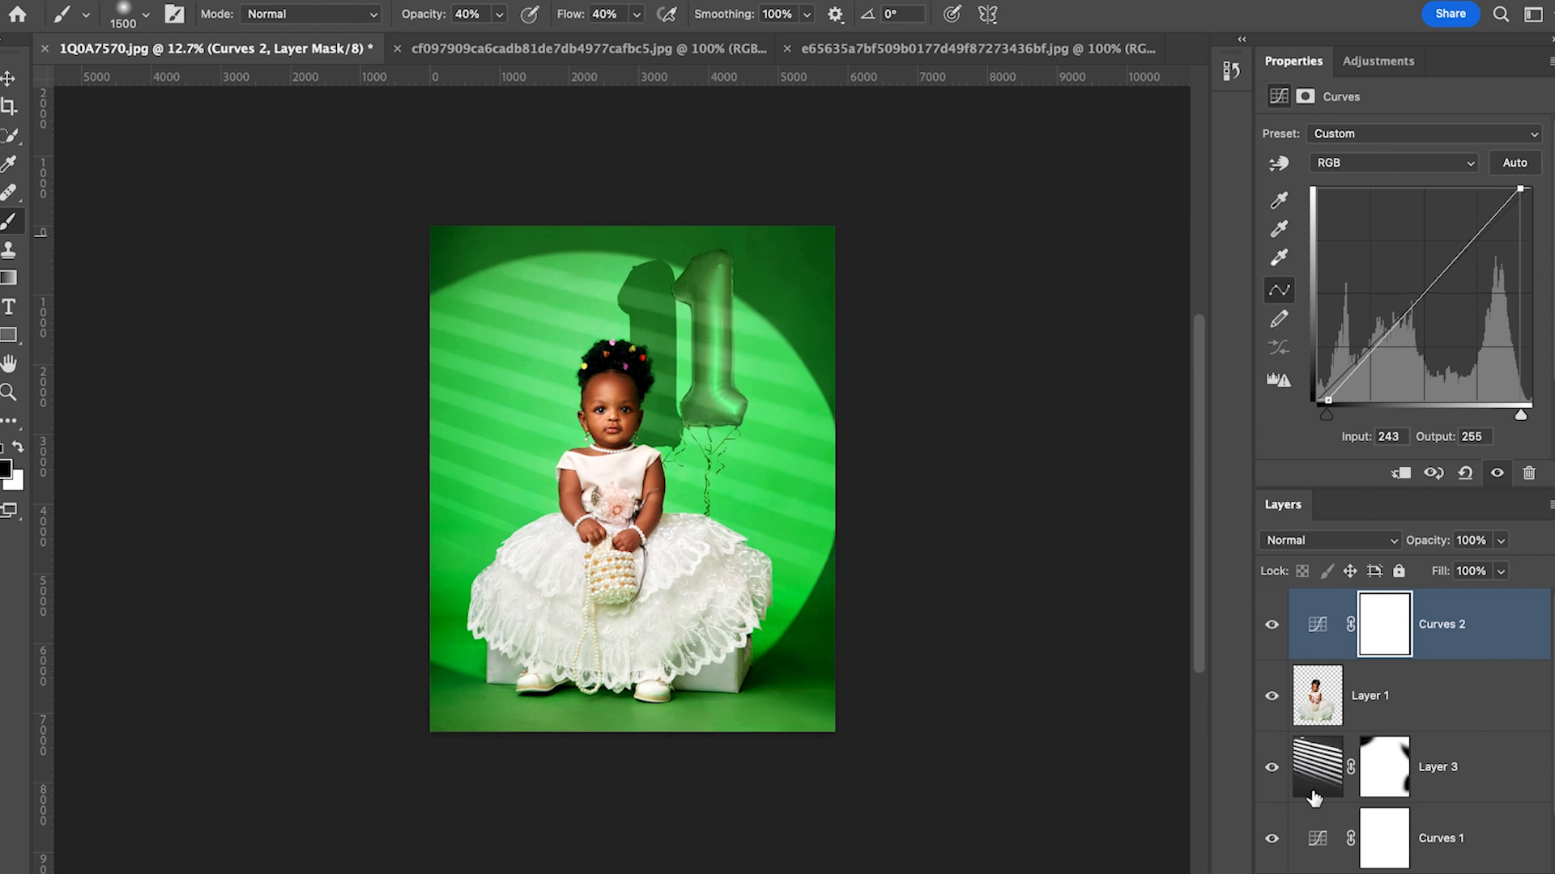
left_click(1272, 624)
left_click(1272, 624)
left_click(1272, 626)
left_click(1272, 626)
left_click(1272, 626)
left_click(1272, 626)
Stamp all visible layers into a new merged layer on top and open it in the Camera Raw Filter.
scroll(1417, 729, "down", 2)
scroll(1417, 729, "up", 2)
key("ctrl+alt+shift+e")
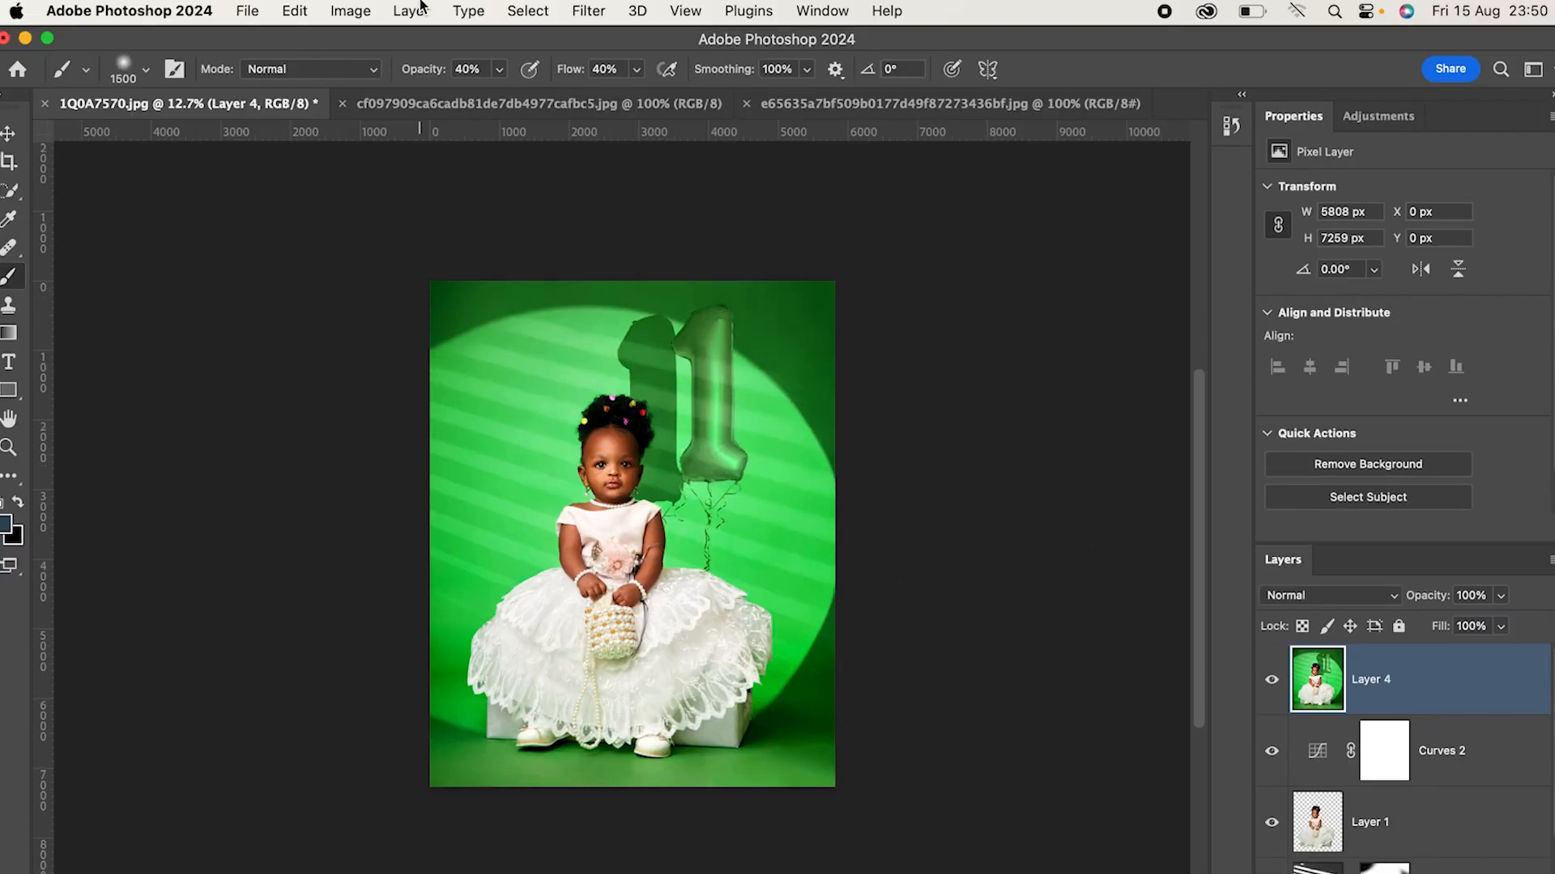
left_click(592, 14)
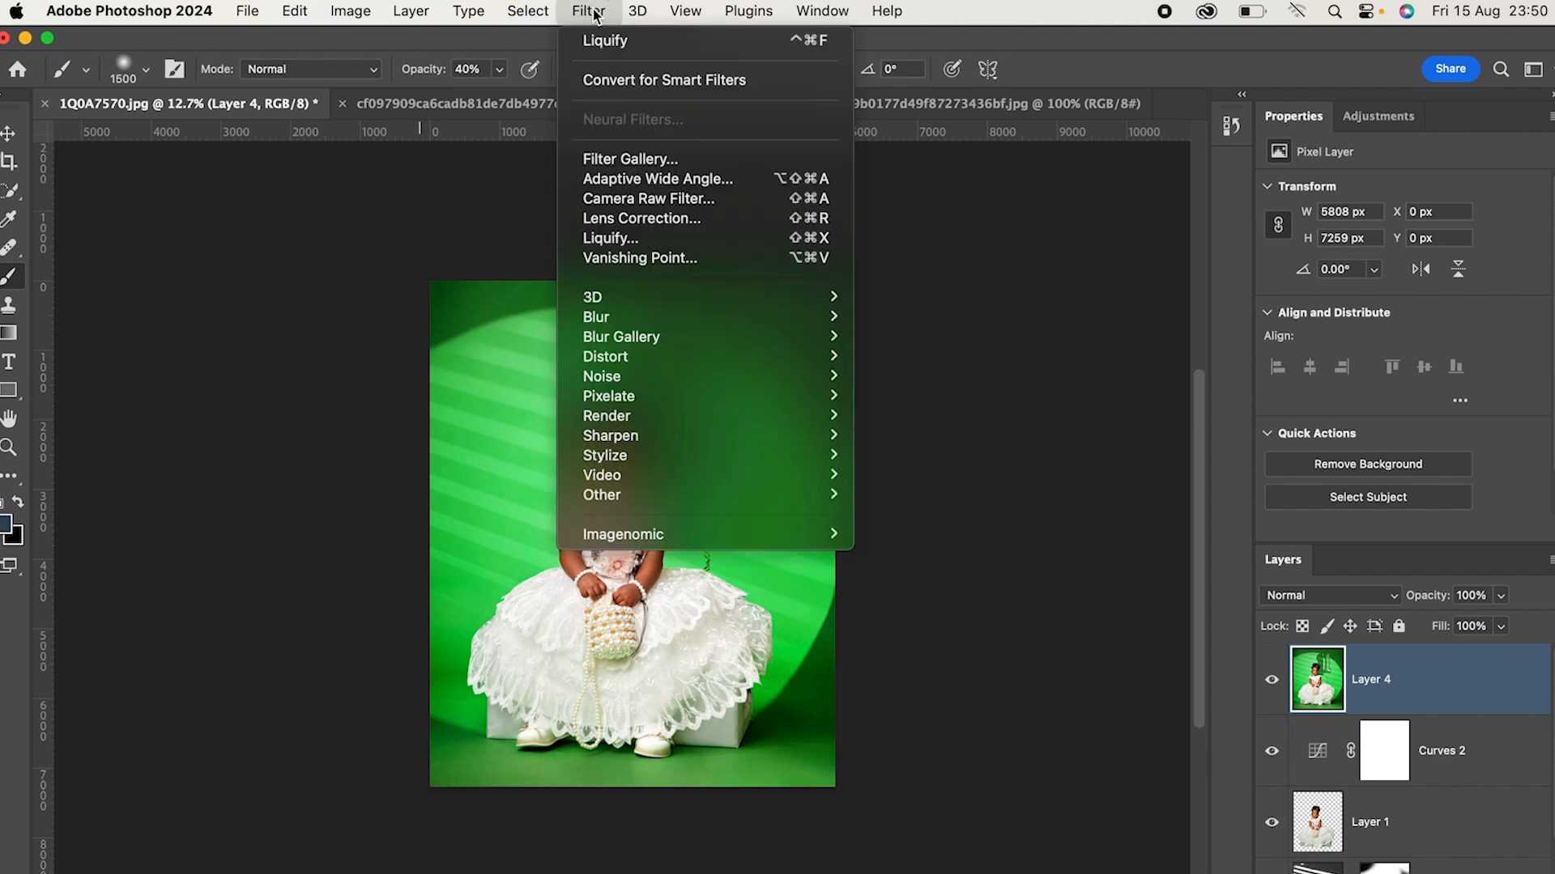
left_click(659, 205)
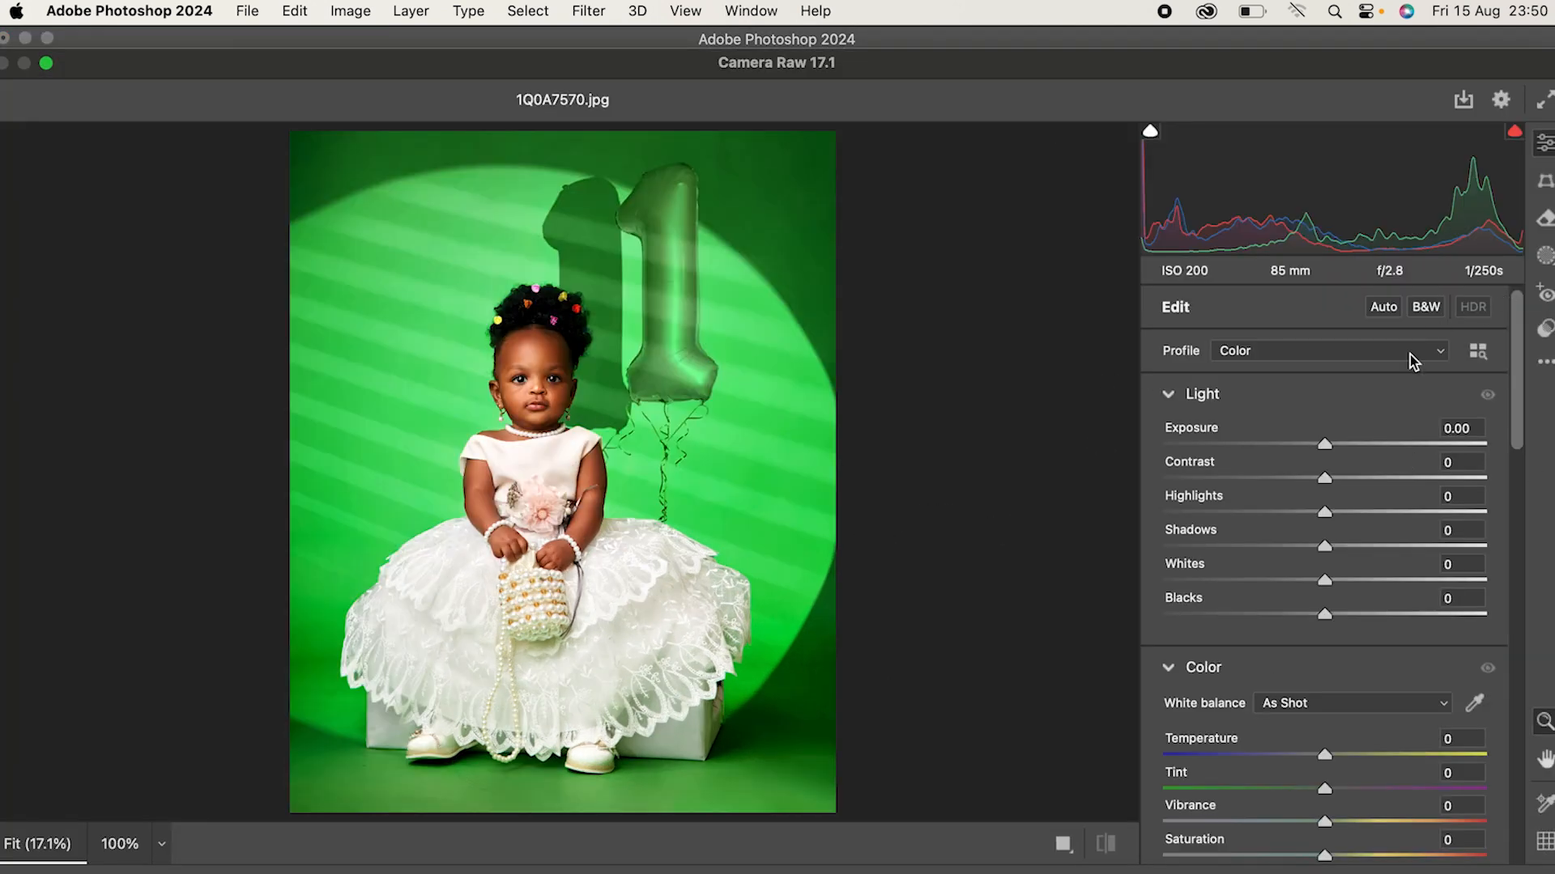
Create a Background mask in Camera Raw and lower its saturation to -20.
left_click(1547, 258)
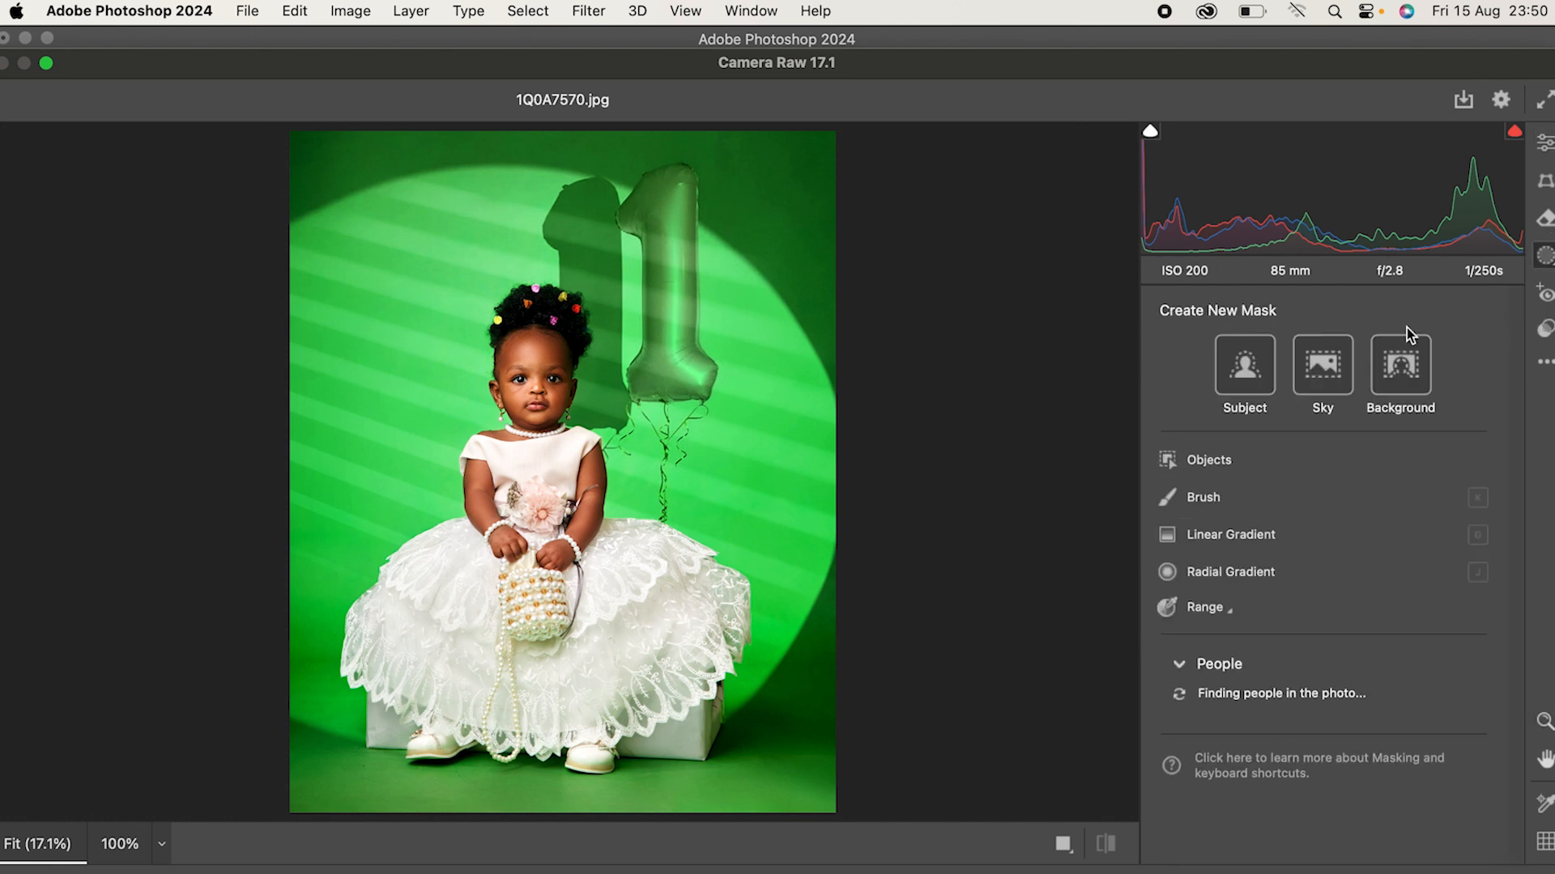
left_click(1423, 366)
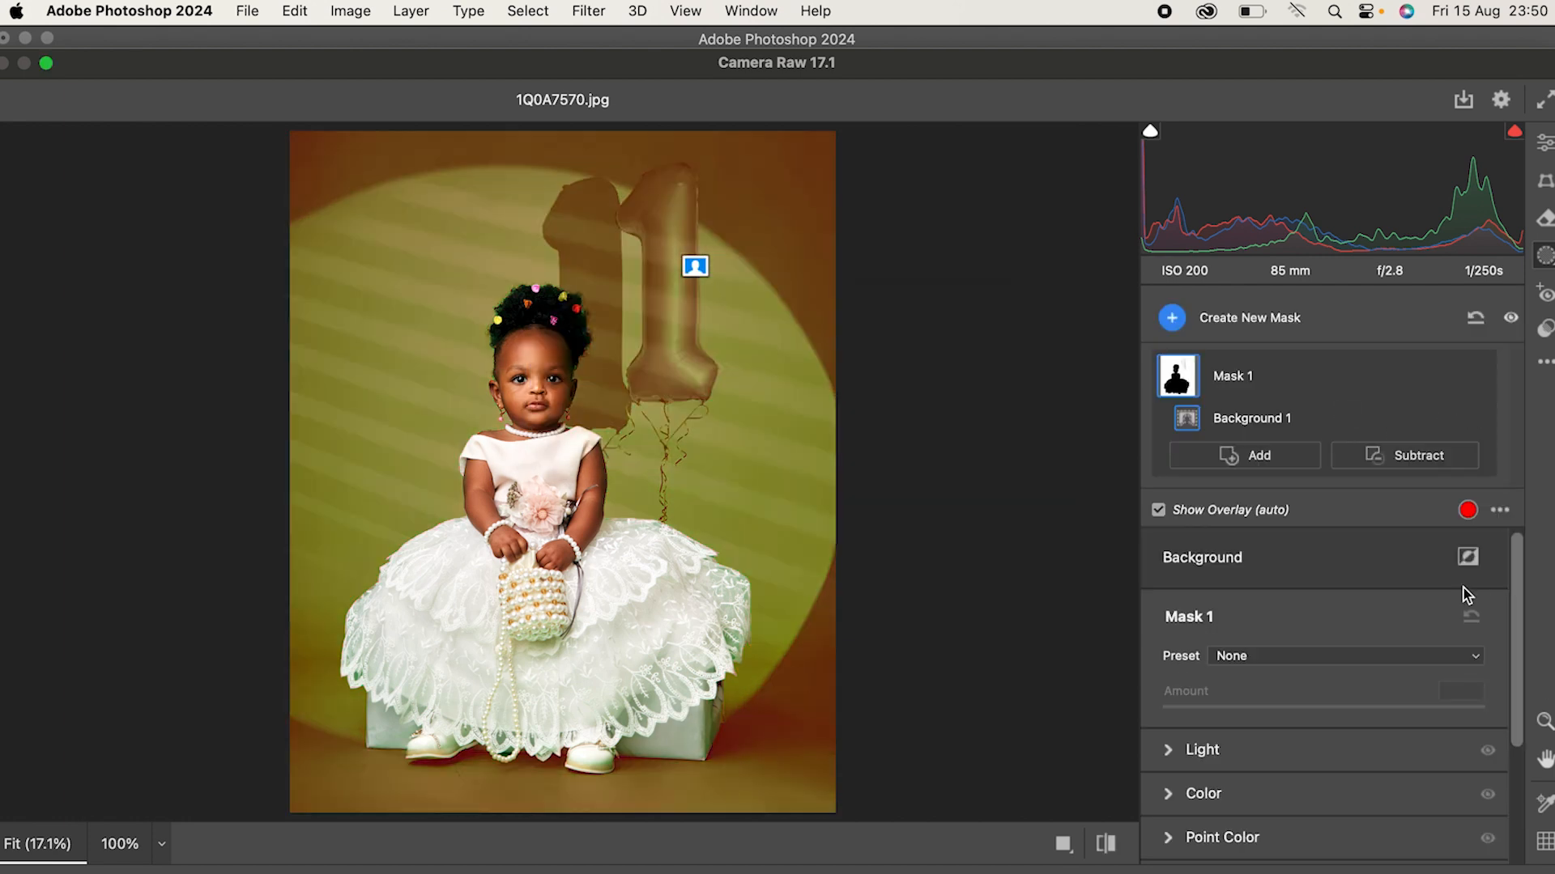
scroll(1370, 644, "down", 3)
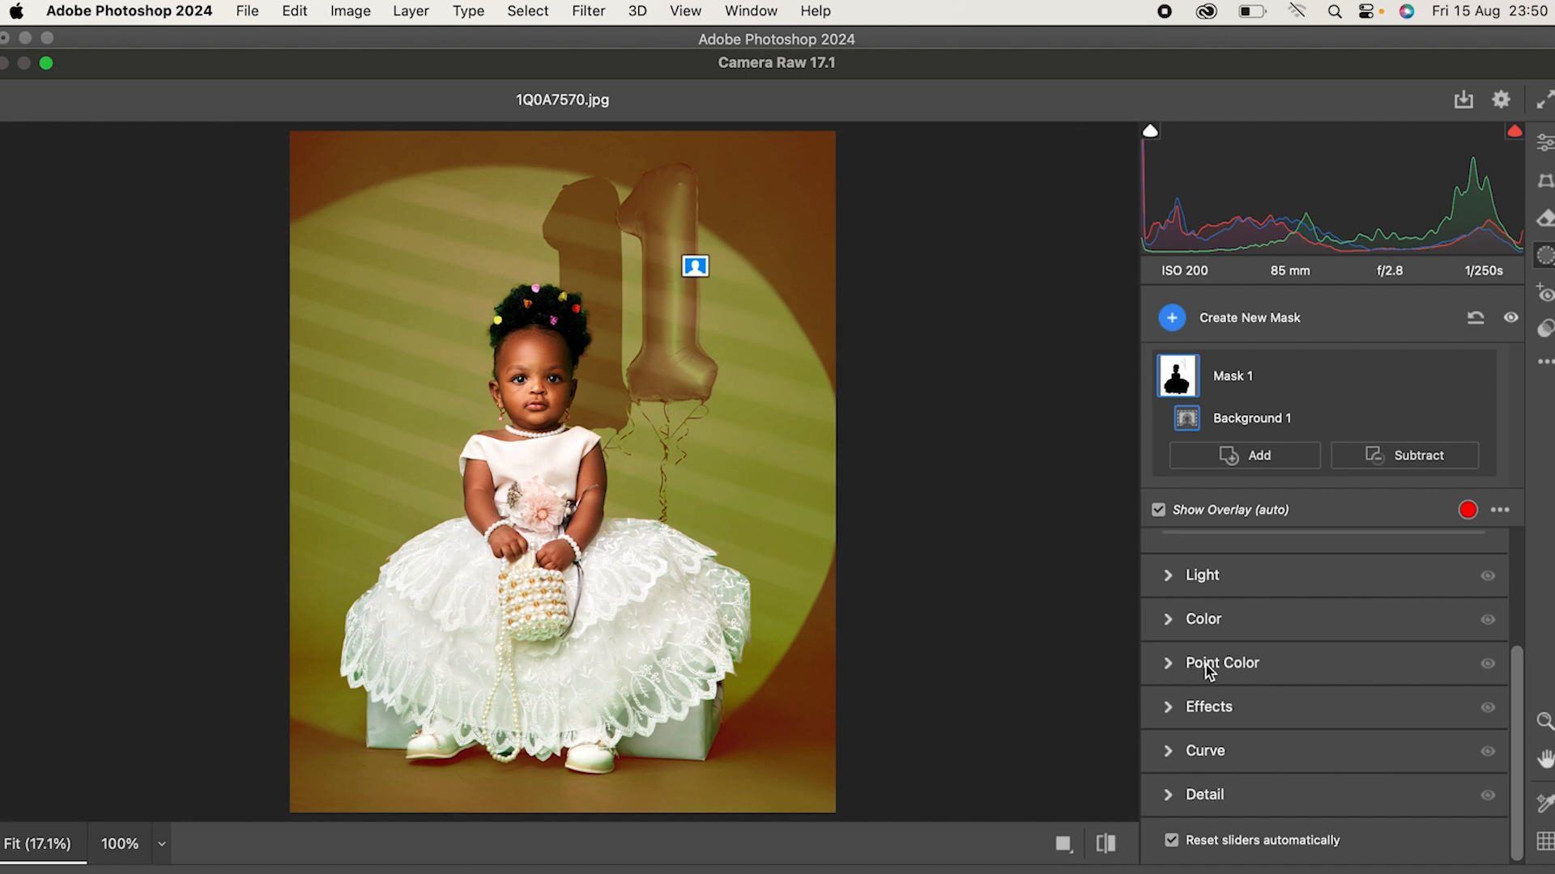
left_click(1170, 662)
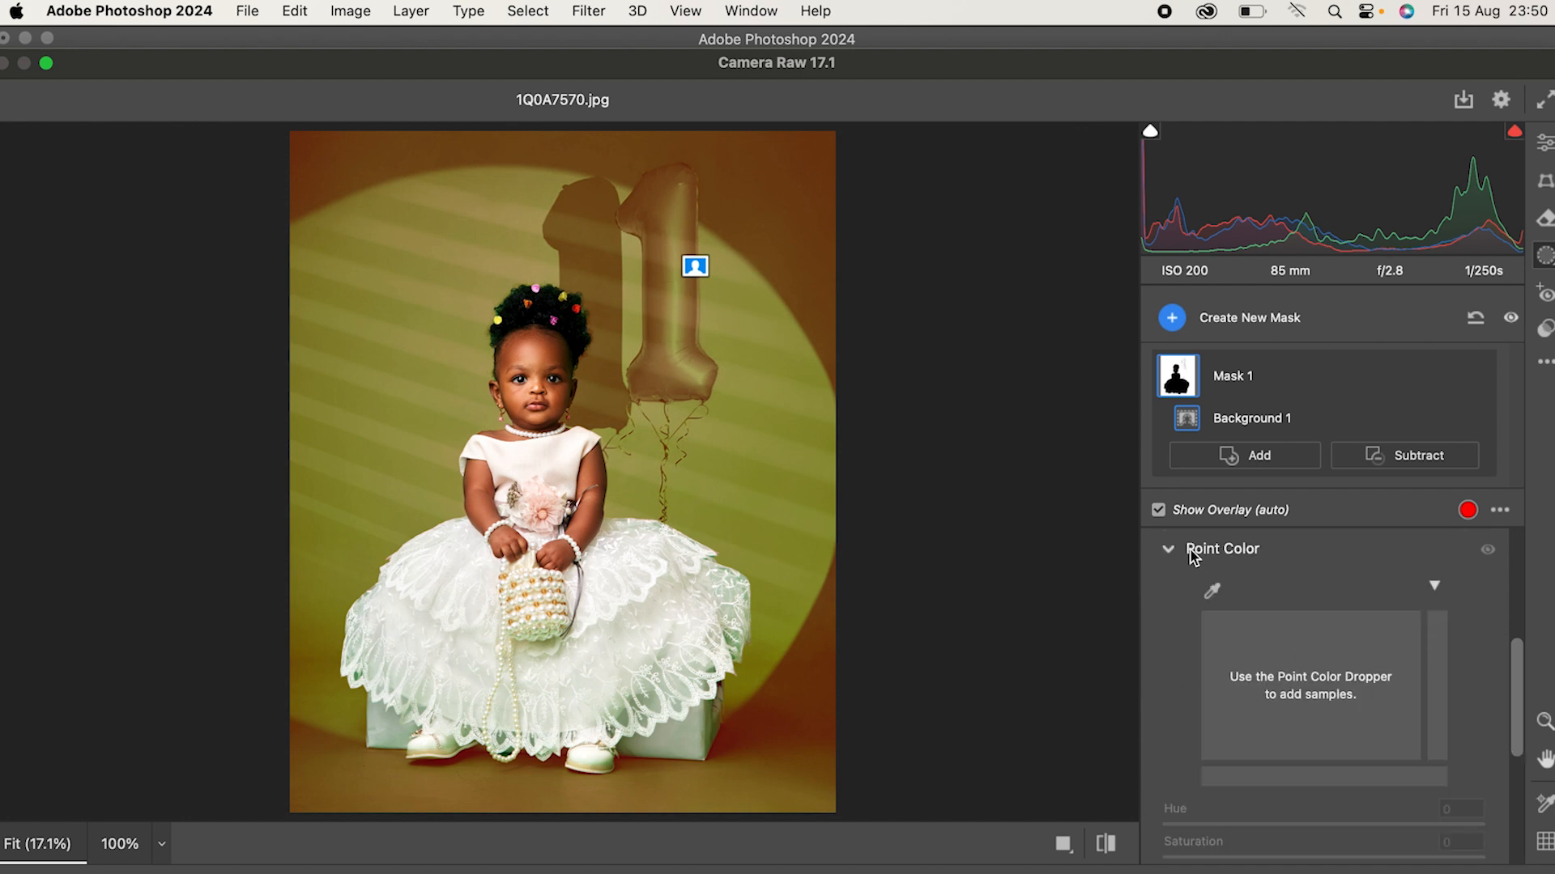
left_click(1186, 552)
left_click(1168, 620)
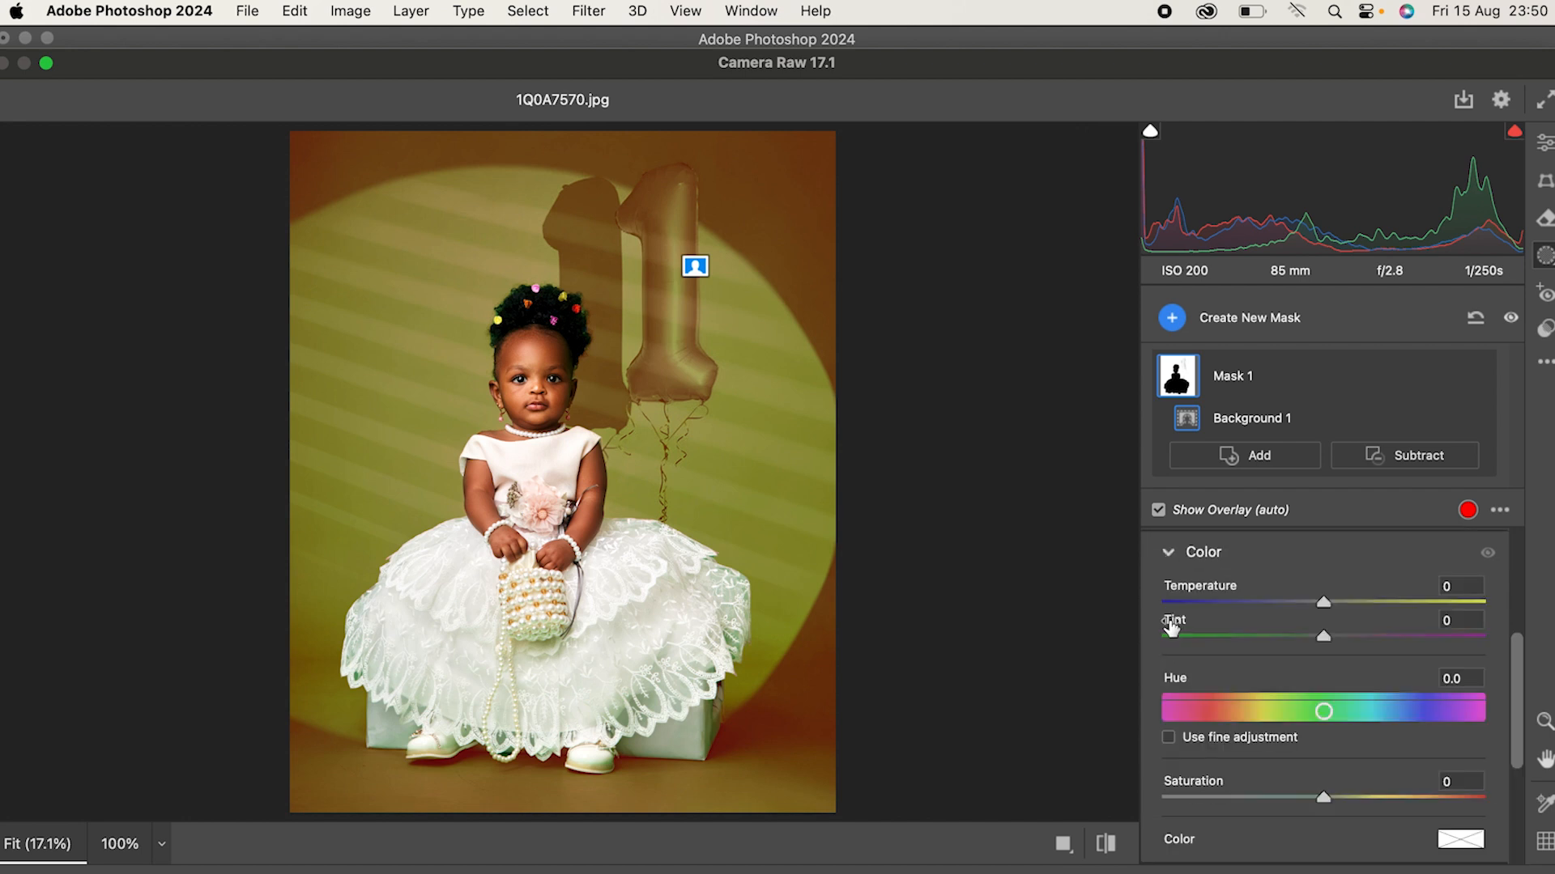
left_click_drag(1324, 798, 1291, 817)
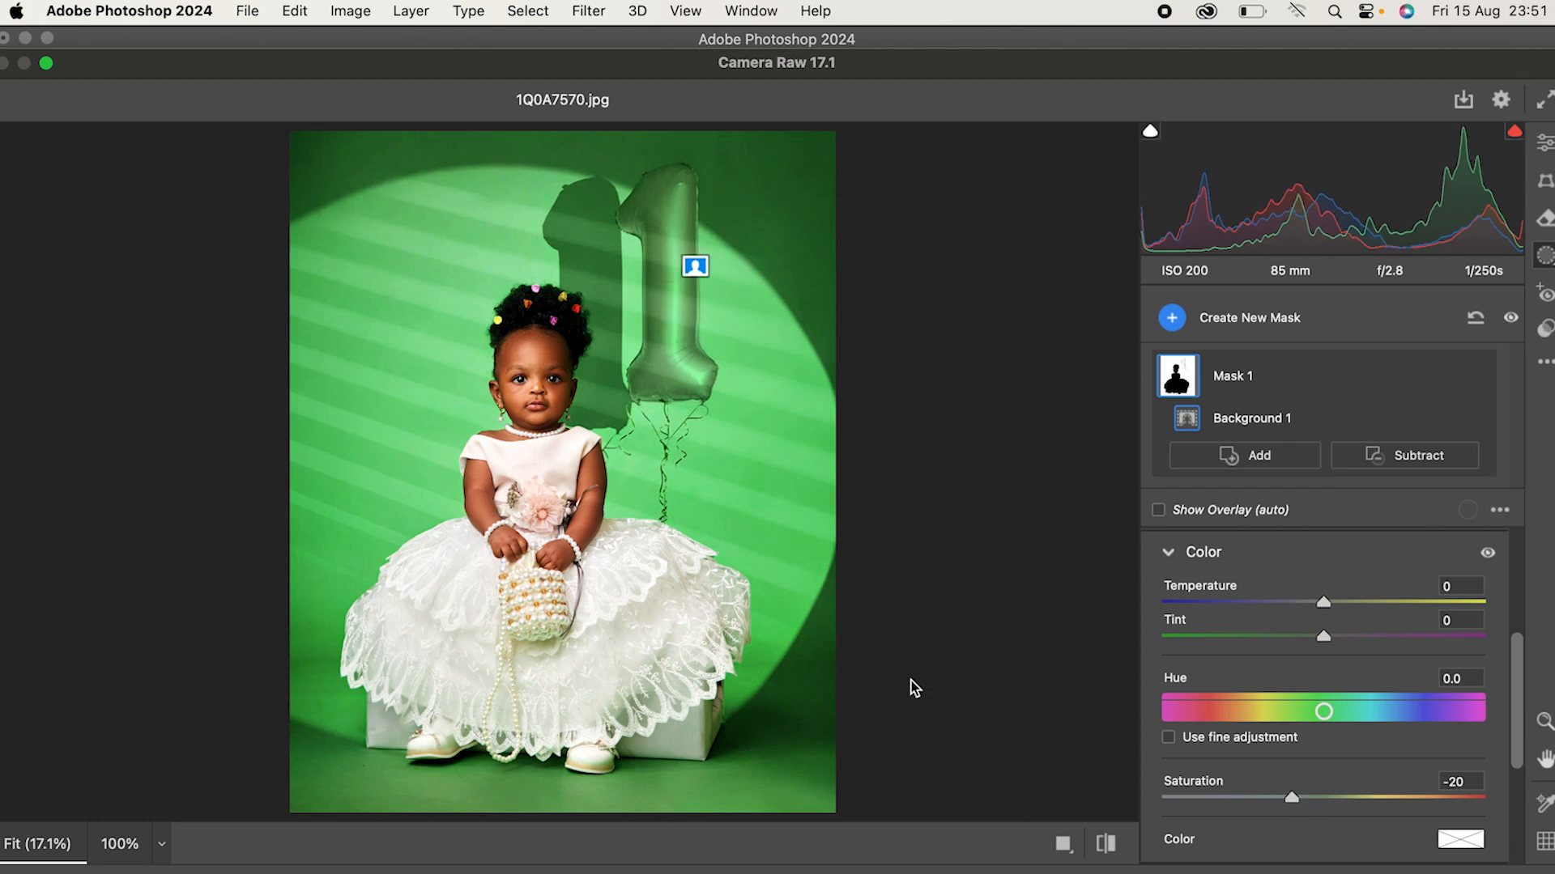
Compare the Camera Raw edit before and after, and apply the filter to the merged layer.
key("alt")
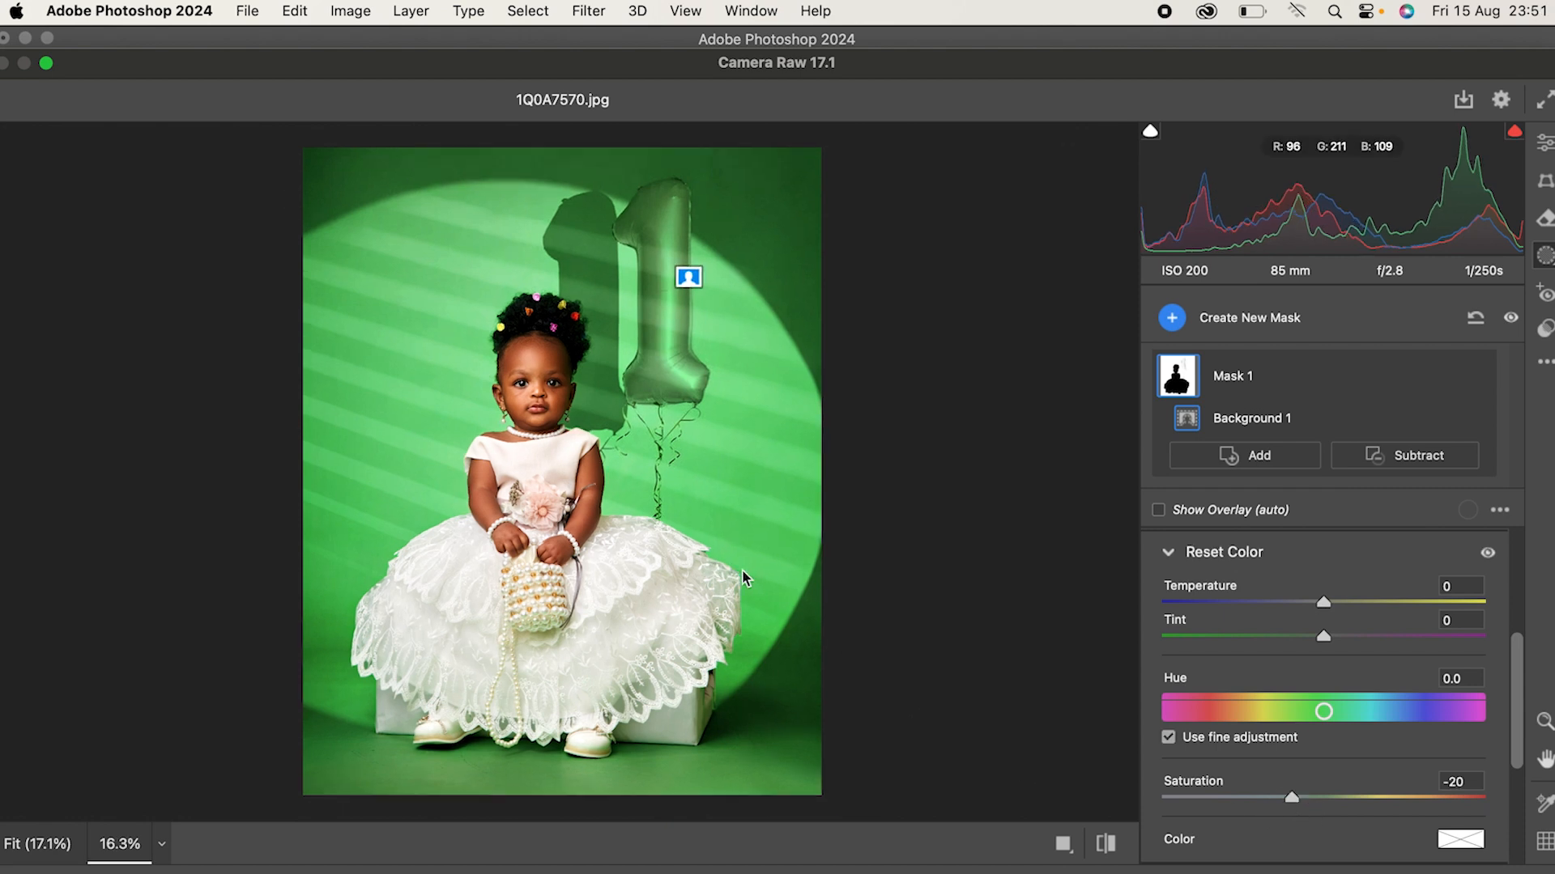
left_click(1111, 844)
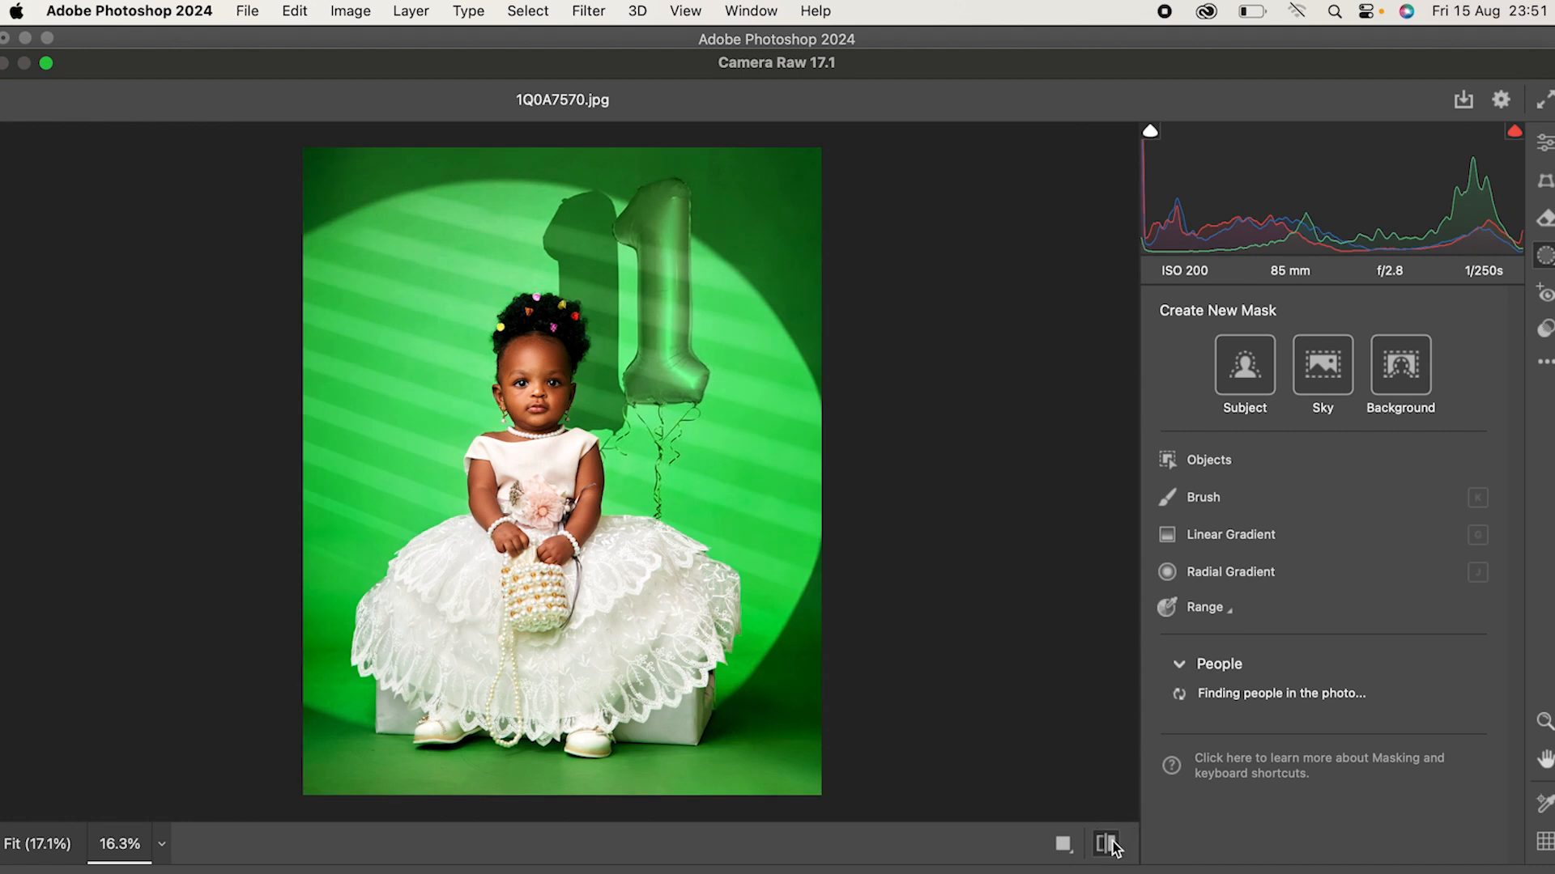
left_click(1111, 844)
left_click(1112, 844)
left_click(1112, 845)
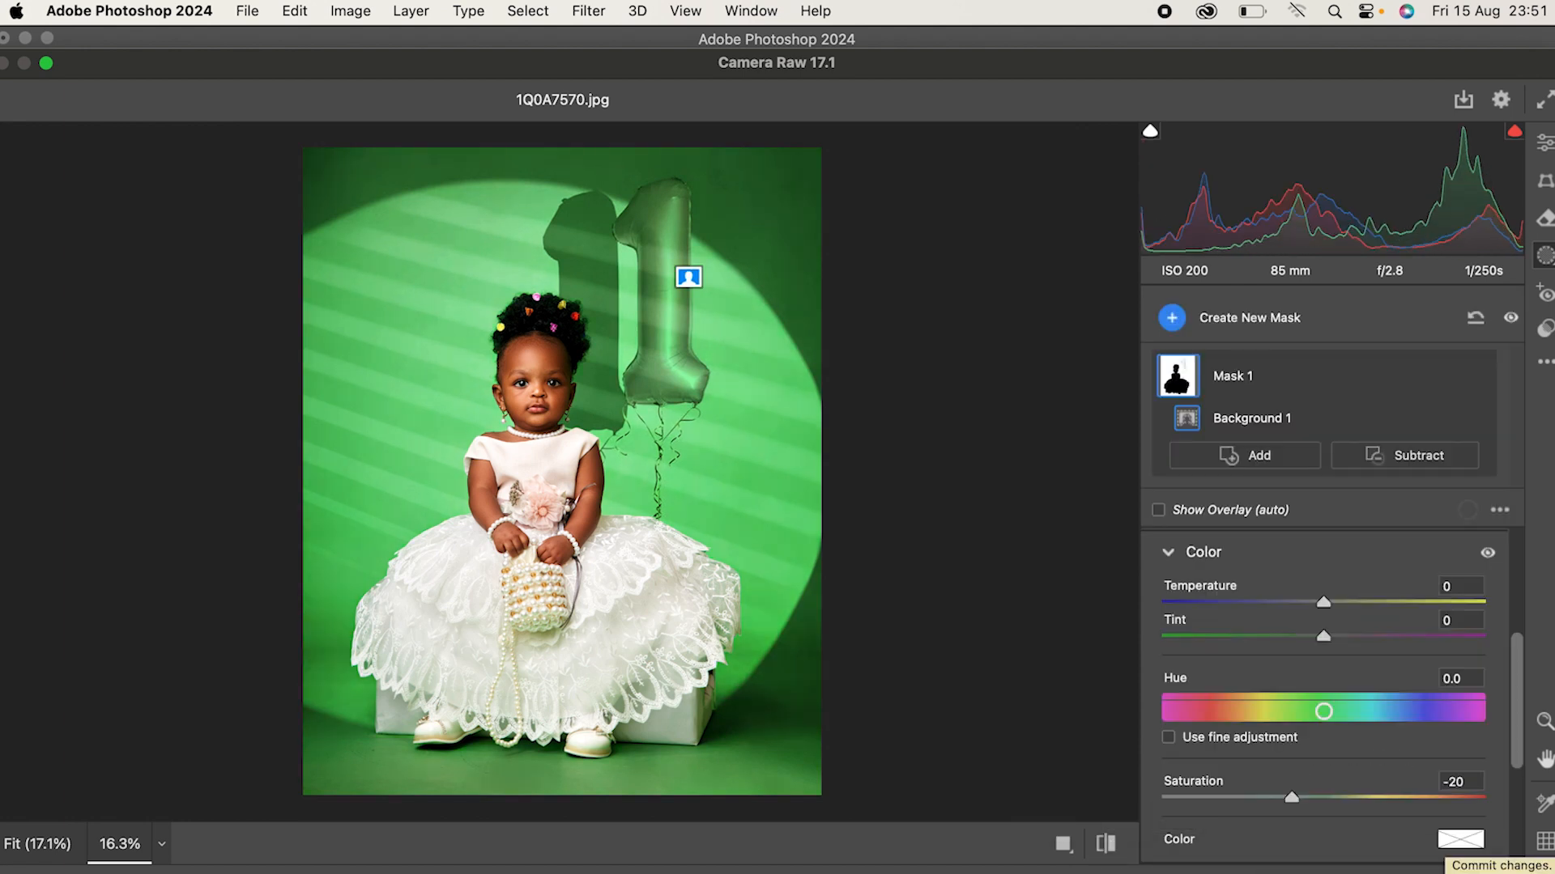
key("Return")
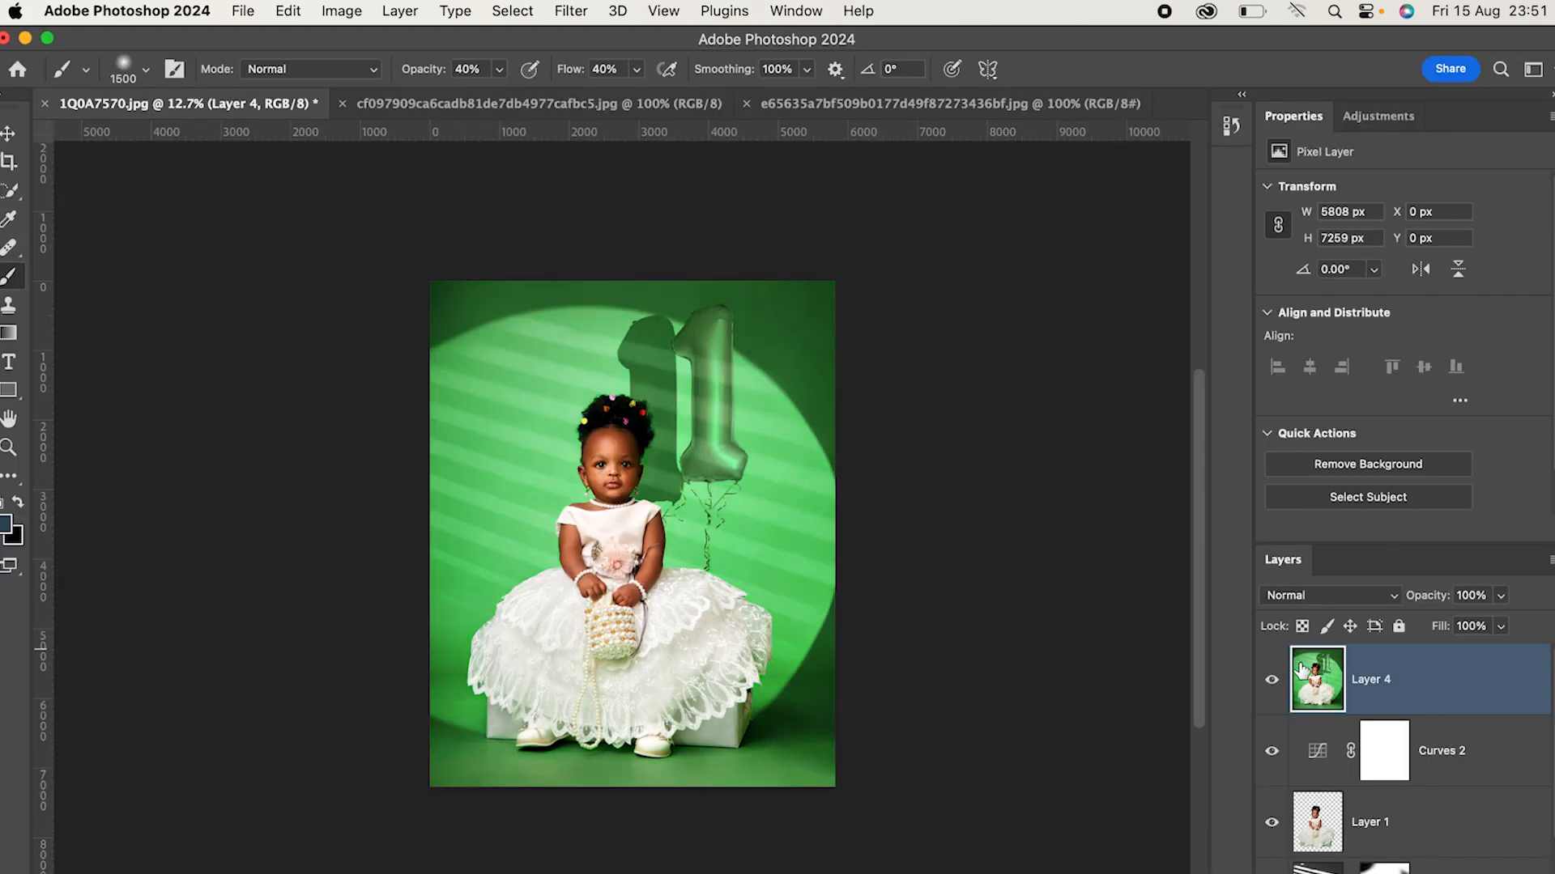
Toggle the merged layer's visibility to compare the portrait with and without the desaturated background.
left_click(1272, 682)
left_click(1272, 685)
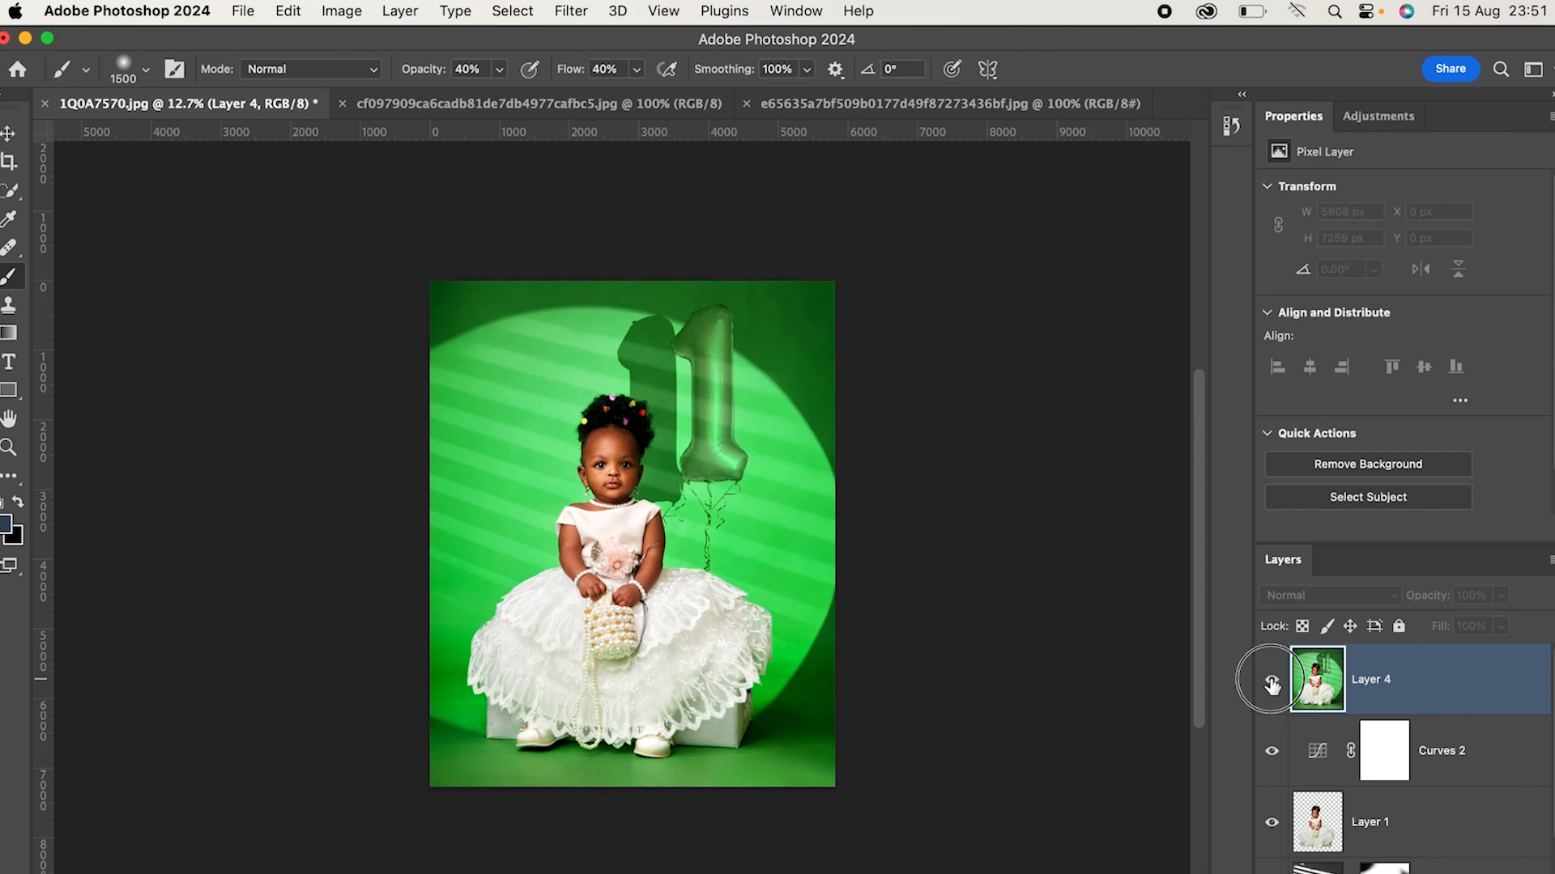
left_click(1272, 685)
left_click(1272, 685)
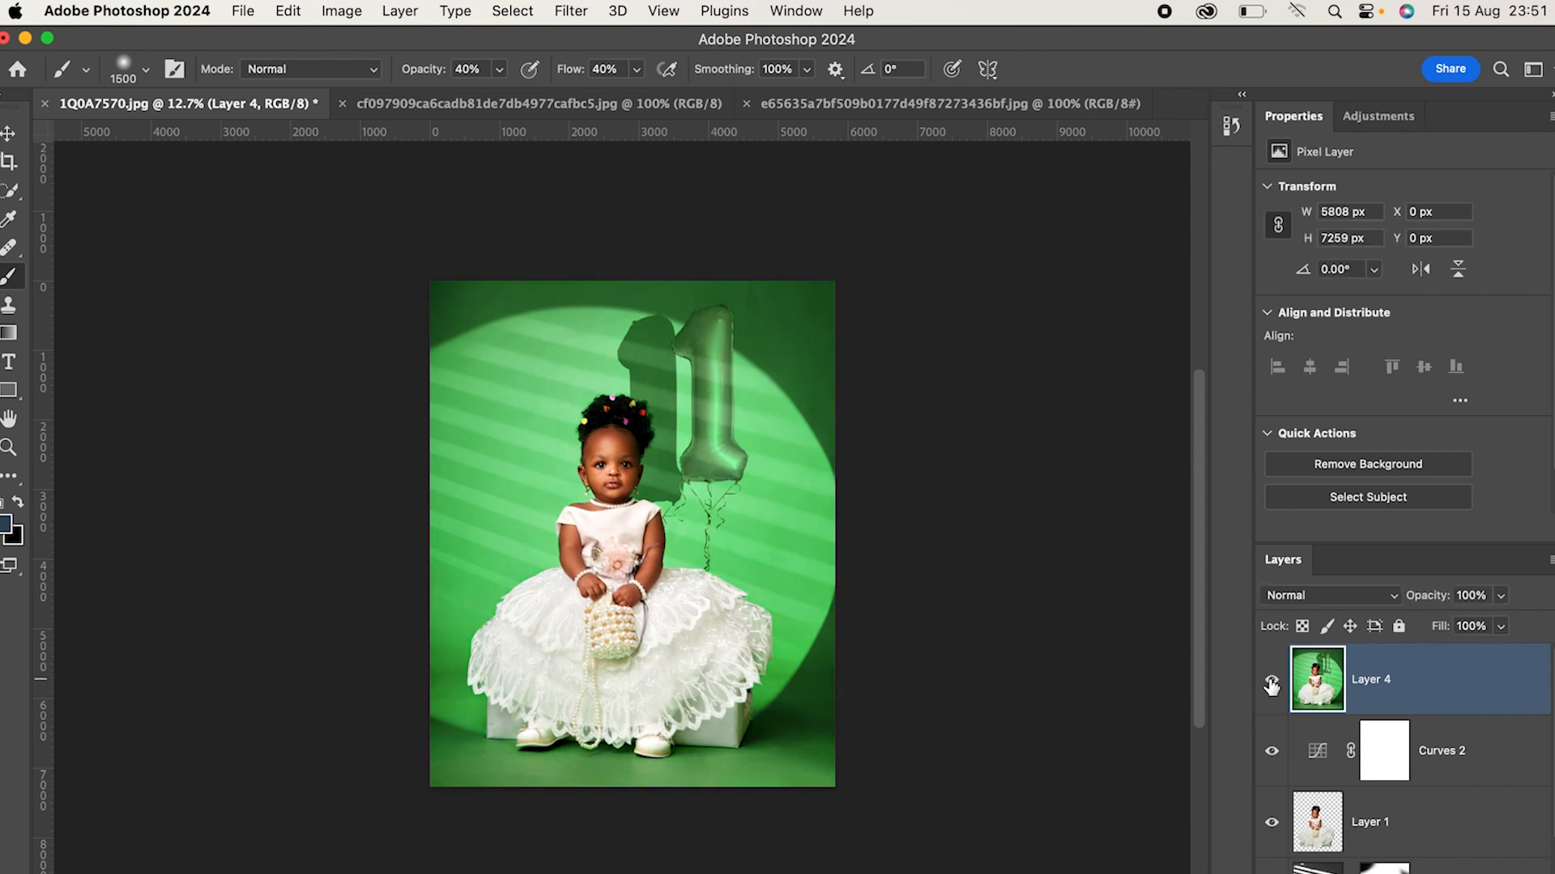